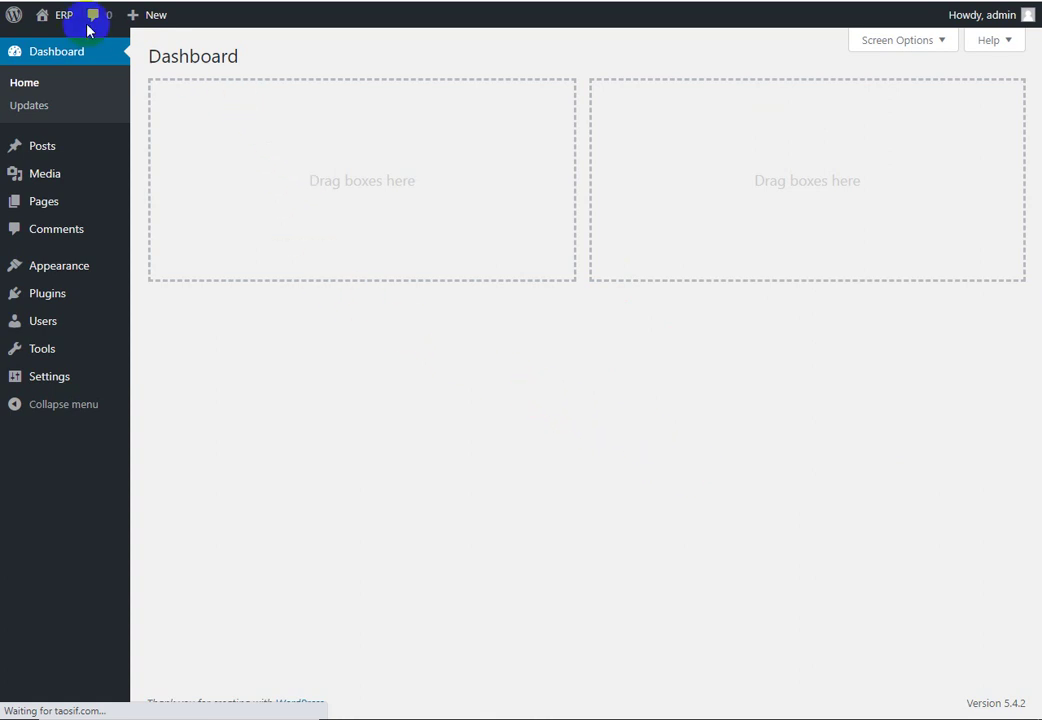
Step: Glance at the public ERP site, then go to the still-empty Installed Plugins page
{"action": "mouse_move", "coordinate": [65, 20]}
{"action": "right_click", "coordinate": [59, 45]}
{"action": "left_click", "coordinate": [70, 50]}
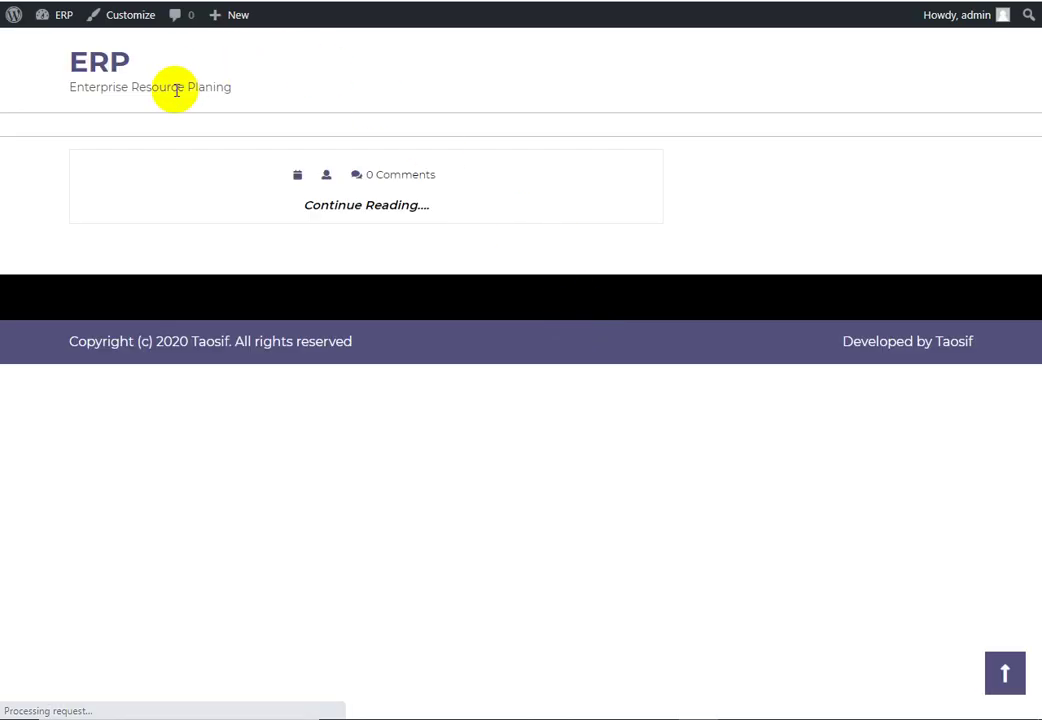
{"action": "right_click", "coordinate": [670, 303]}
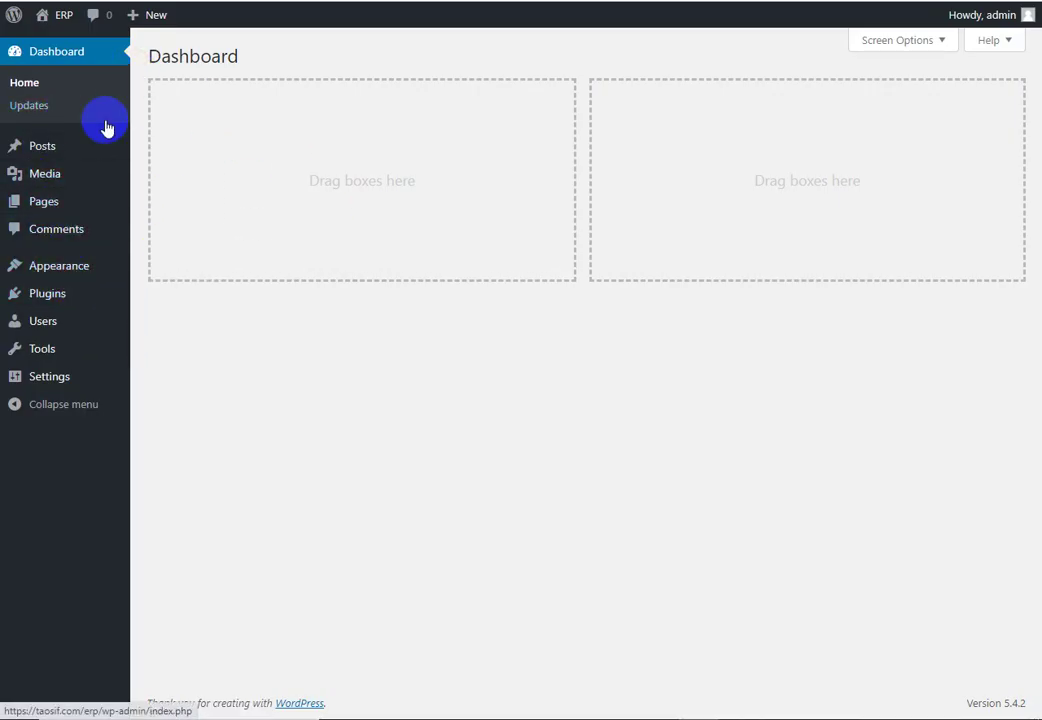
{"action": "left_click", "coordinate": [58, 295]}
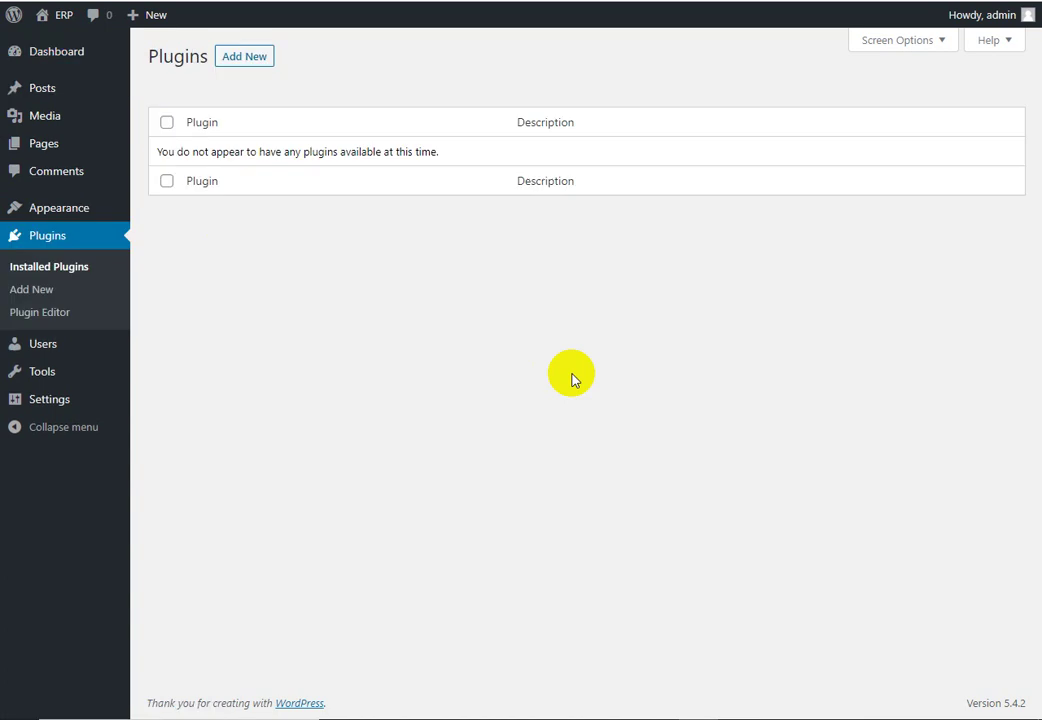
{"action": "left_click", "coordinate": [77, 214]}
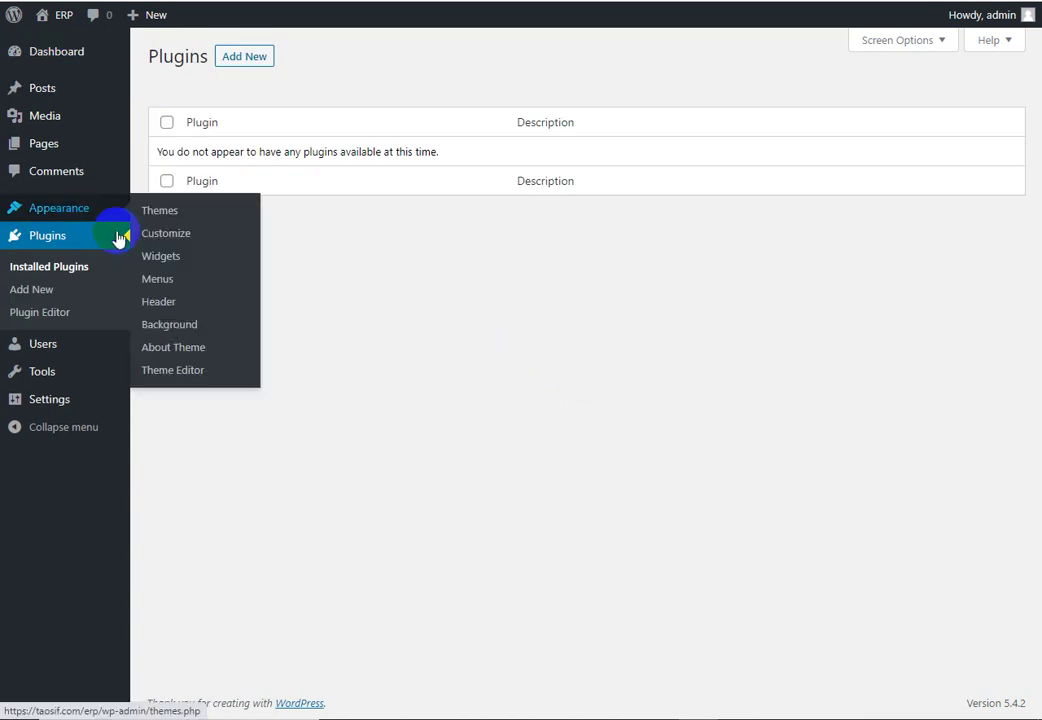
{"action": "scroll", "coordinate": [658, 425], "scroll_direction": "up", "scroll_amount": 2}
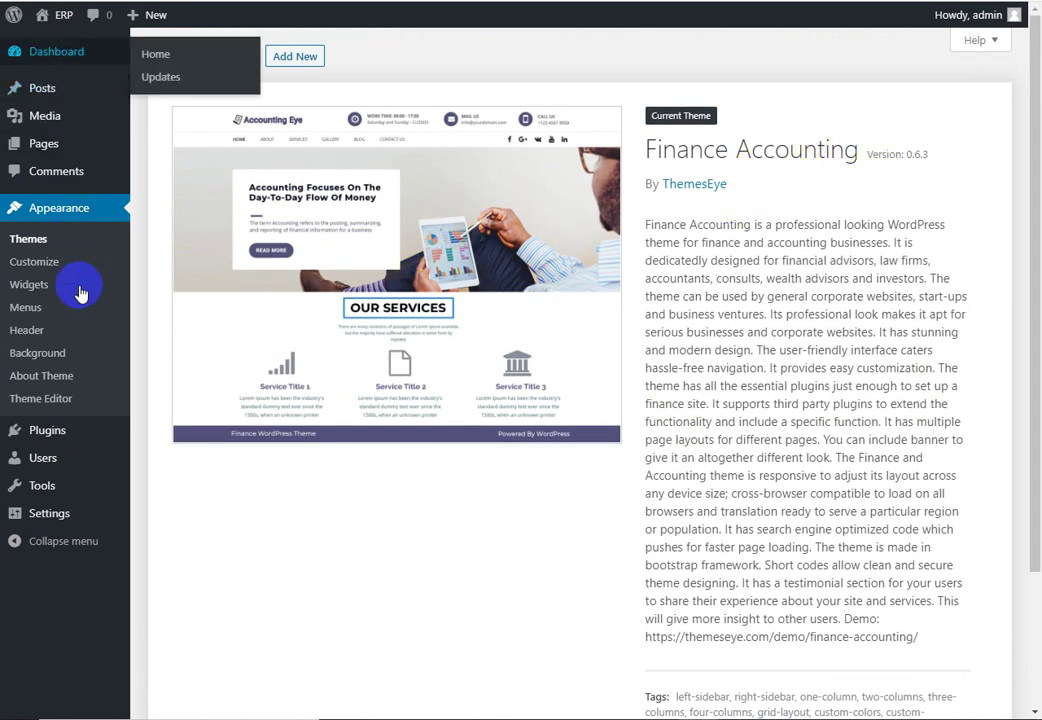
{"action": "left_click", "coordinate": [78, 466]}
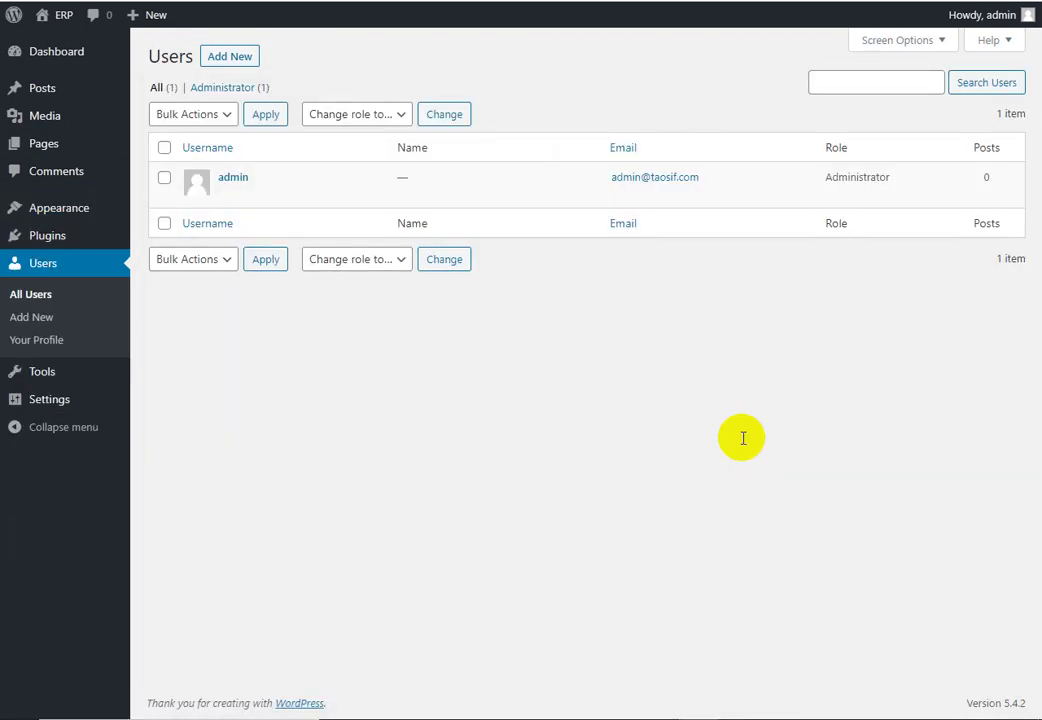
{"action": "left_click", "coordinate": [80, 237]}
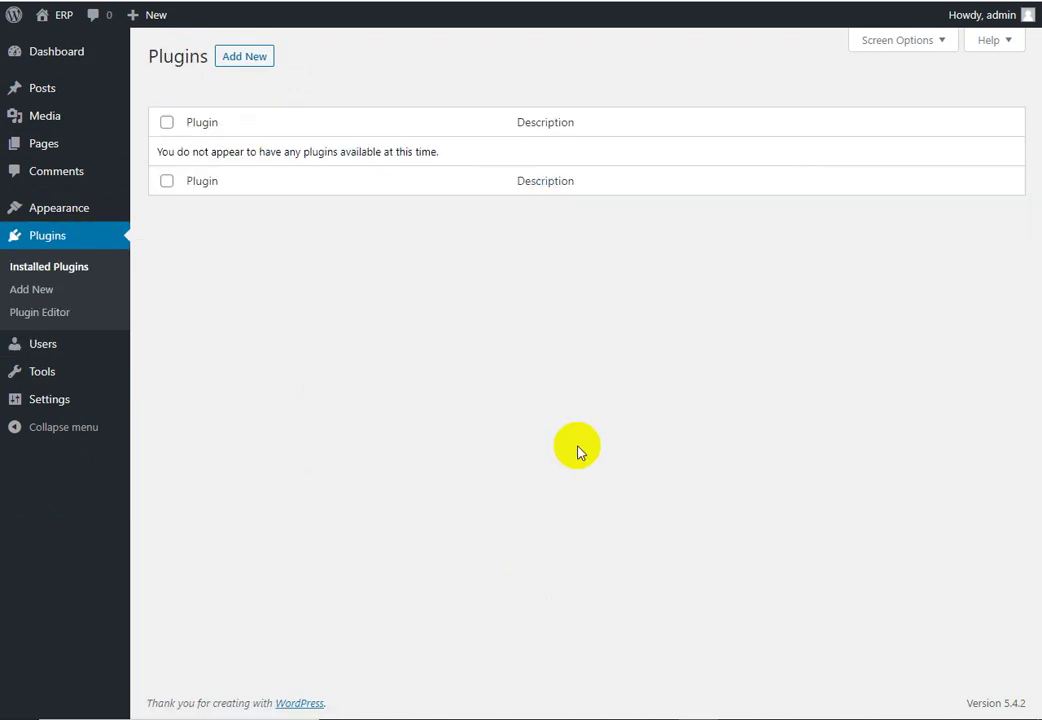
{"action": "left_click", "coordinate": [235, 62]}
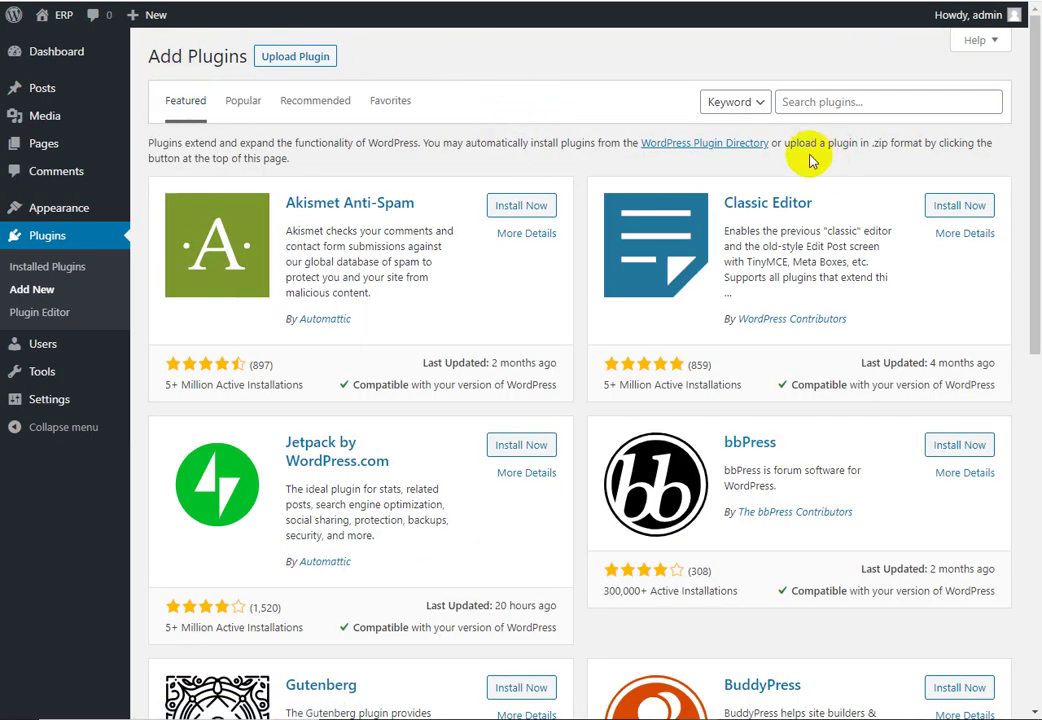
Step: Search the plugin directory for 'ERP' and scroll through the 65 results
{"action": "left_click", "coordinate": [835, 104]}
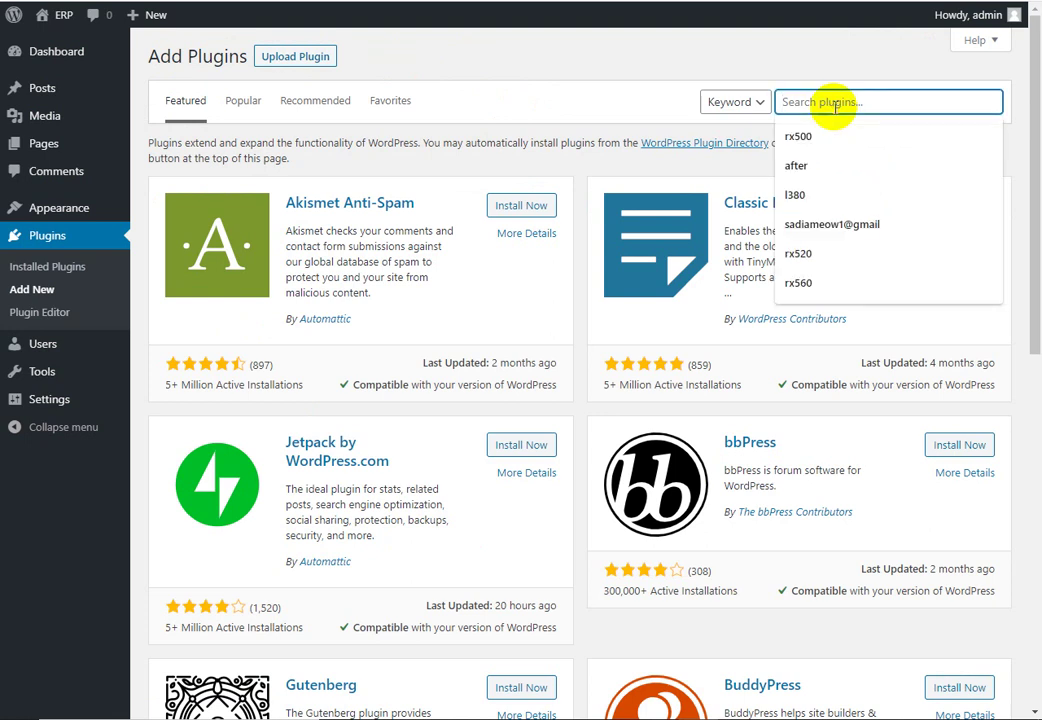
{"action": "type", "text": "ERP"}
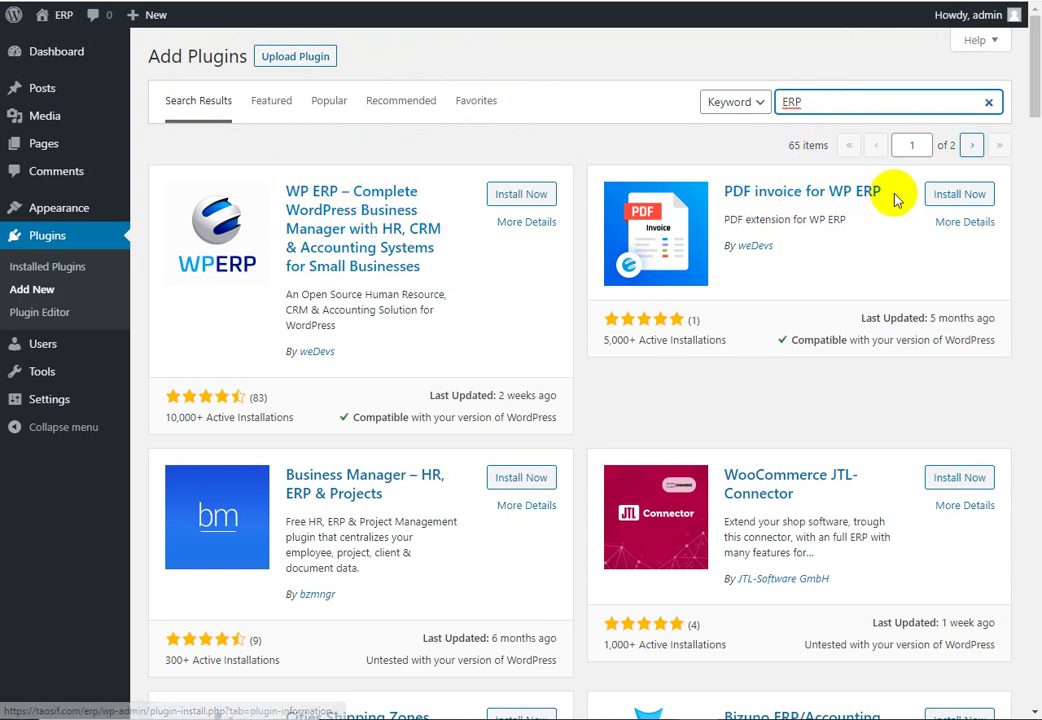
{"action": "scroll", "coordinate": [950, 364], "scroll_direction": "down", "scroll_amount": 1}
Step: Check link options on the Bizuno, Cities Shipping Zones, WP ERP and Business Manager results
{"action": "scroll", "coordinate": [663, 458], "scroll_direction": "down", "scroll_amount": 4}
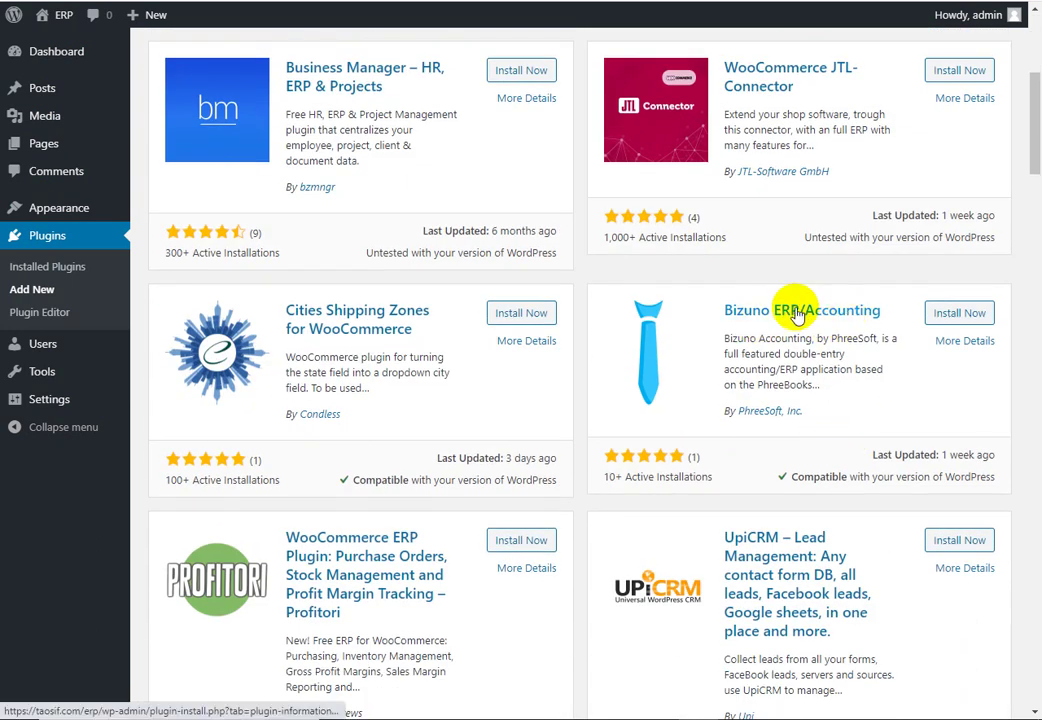
{"action": "right_click", "coordinate": [797, 316]}
{"action": "key", "text": "Escape"}
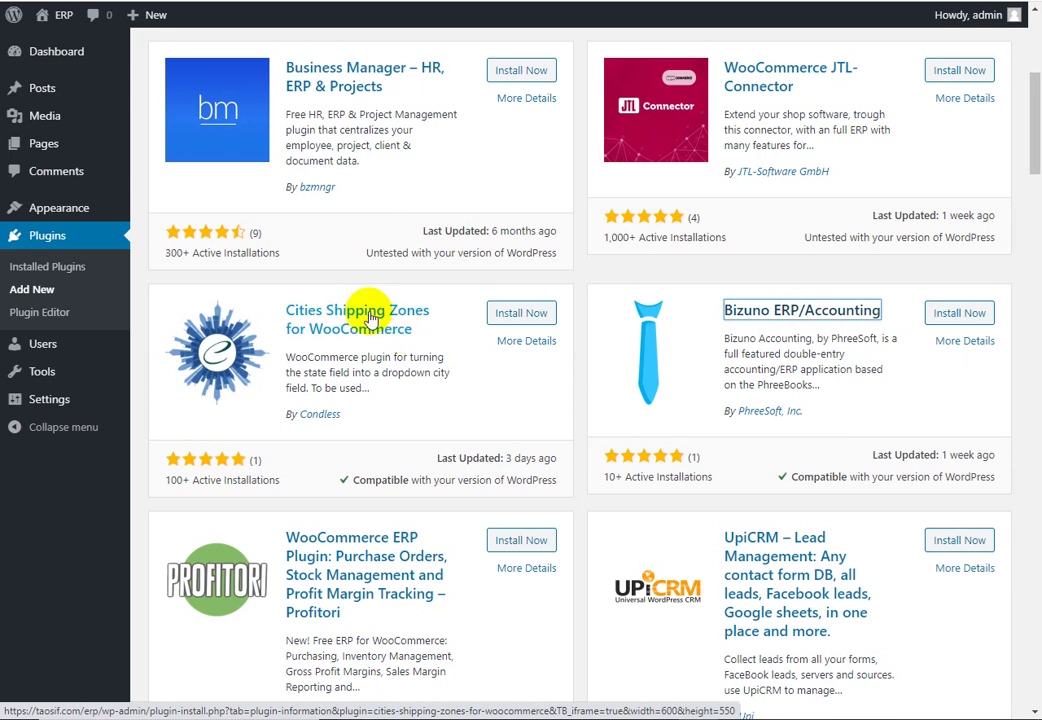
{"action": "right_click", "coordinate": [413, 327]}
{"action": "key", "text": "Escape"}
{"action": "scroll", "coordinate": [354, 291], "scroll_direction": "up", "scroll_amount": 3}
{"action": "right_click", "coordinate": [350, 145]}
{"action": "key", "text": "Escape"}
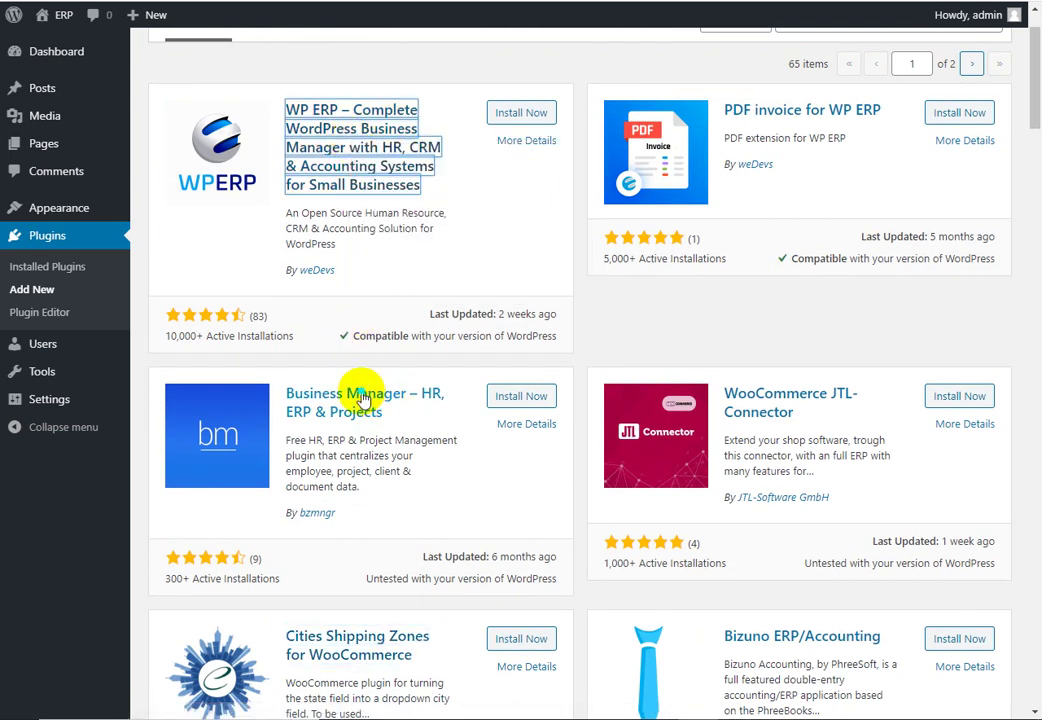
{"action": "right_click", "coordinate": [362, 396]}
{"action": "key", "text": "Escape"}
{"action": "scroll", "coordinate": [798, 407], "scroll_direction": "down", "scroll_amount": 5}
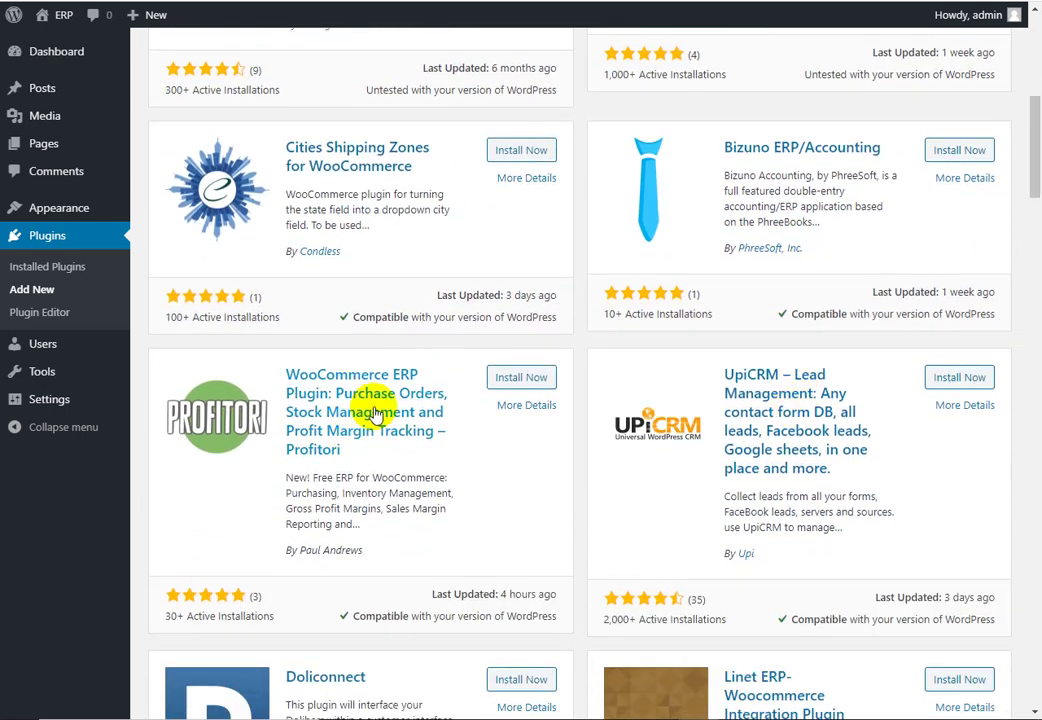
Step: Open Profitori, UpiCRM, Linet ERP and Doliconnect in new tabs, then view Bizuno ERP/Accounting details
{"action": "right_click", "coordinate": [372, 402]}
{"action": "left_click", "coordinate": [385, 410]}
{"action": "right_click", "coordinate": [790, 414]}
{"action": "left_click", "coordinate": [797, 424]}
{"action": "scroll", "coordinate": [628, 442], "scroll_direction": "down", "scroll_amount": 3}
{"action": "right_click", "coordinate": [797, 455]}
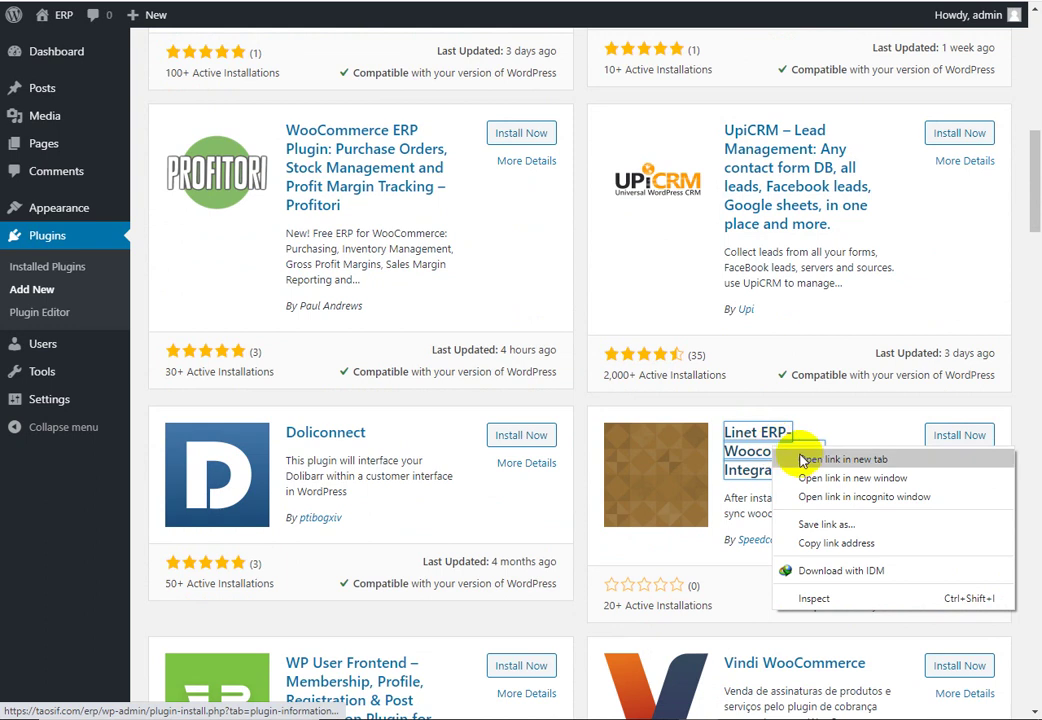
{"action": "left_click", "coordinate": [803, 460]}
{"action": "right_click", "coordinate": [348, 442]}
{"action": "left_click", "coordinate": [350, 445]}
{"action": "scroll", "coordinate": [400, 419], "scroll_direction": "down", "scroll_amount": 3}
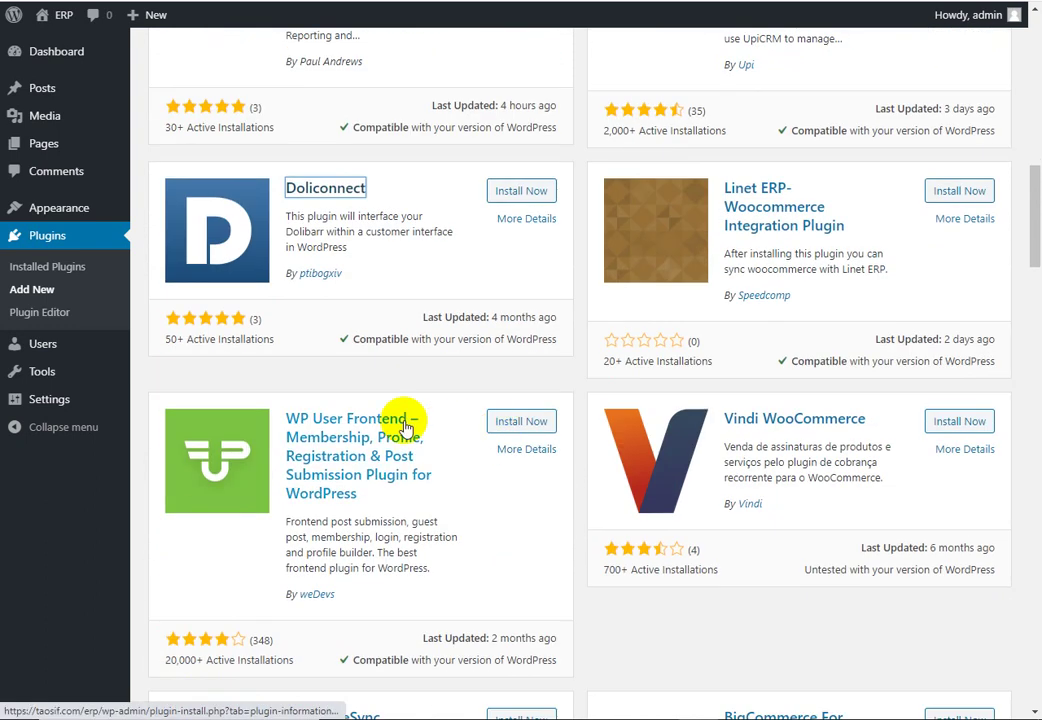
{"action": "scroll", "coordinate": [400, 419], "scroll_direction": "up", "scroll_amount": 10}
{"action": "left_click", "coordinate": [802, 609]}
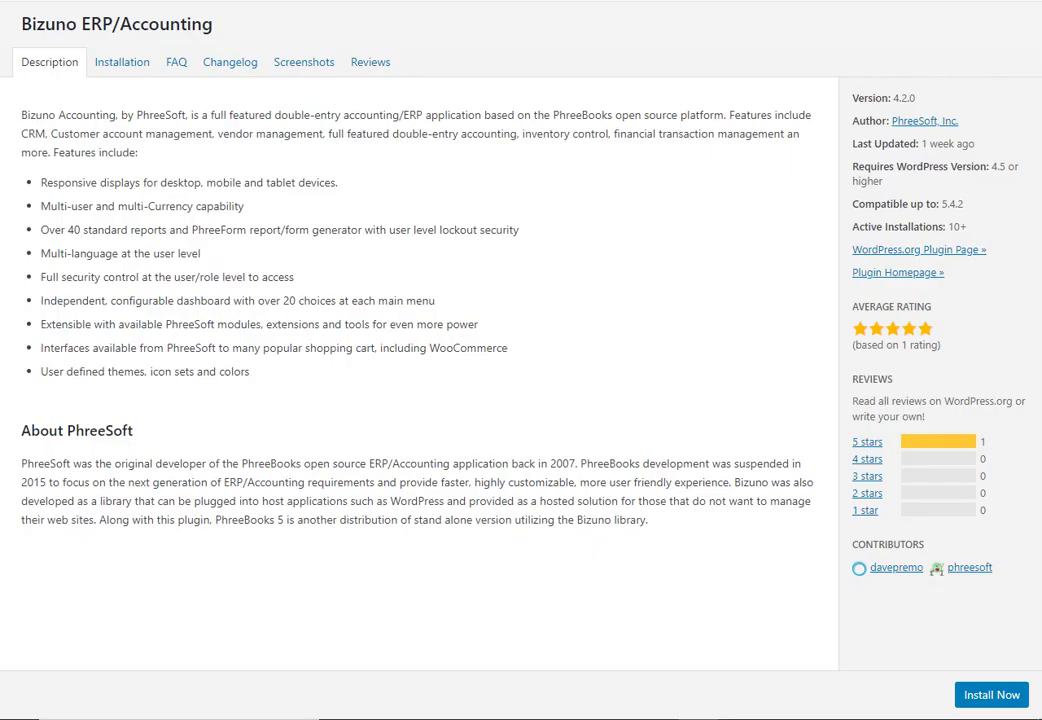
Step: Browse the screenshots of the Bizuno, Cities Shipping Zones and WP ERP 1.6.2 plugins
{"action": "left_click", "coordinate": [315, 70]}
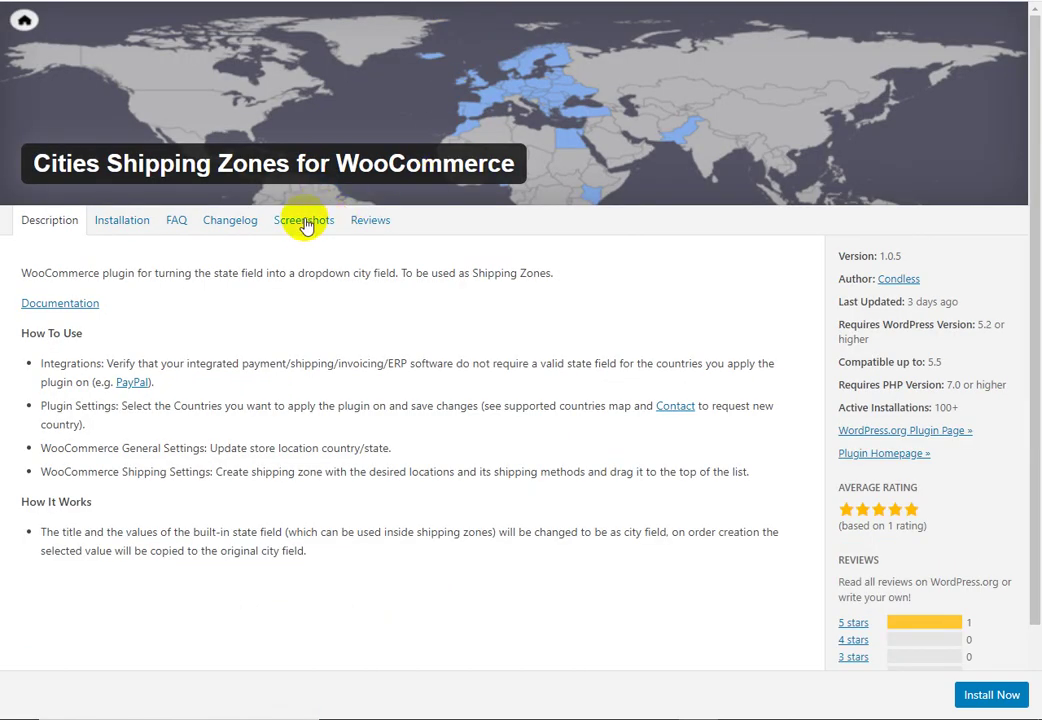
{"action": "left_click", "coordinate": [303, 221]}
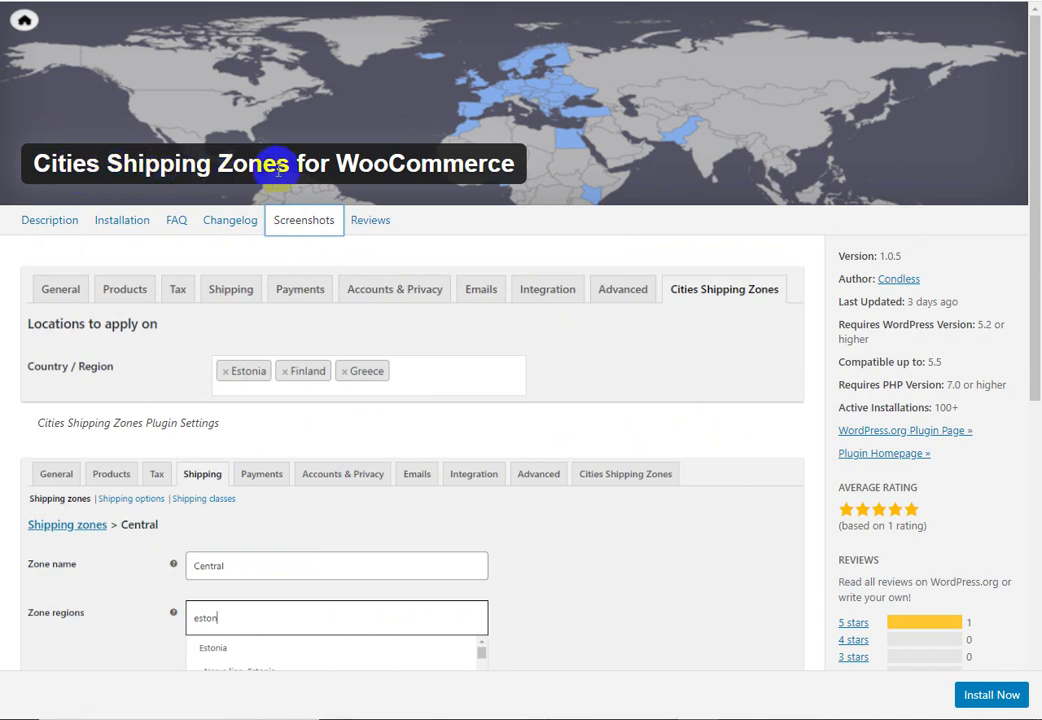
{"action": "scroll", "coordinate": [272, 163], "scroll_direction": "down", "scroll_amount": 3}
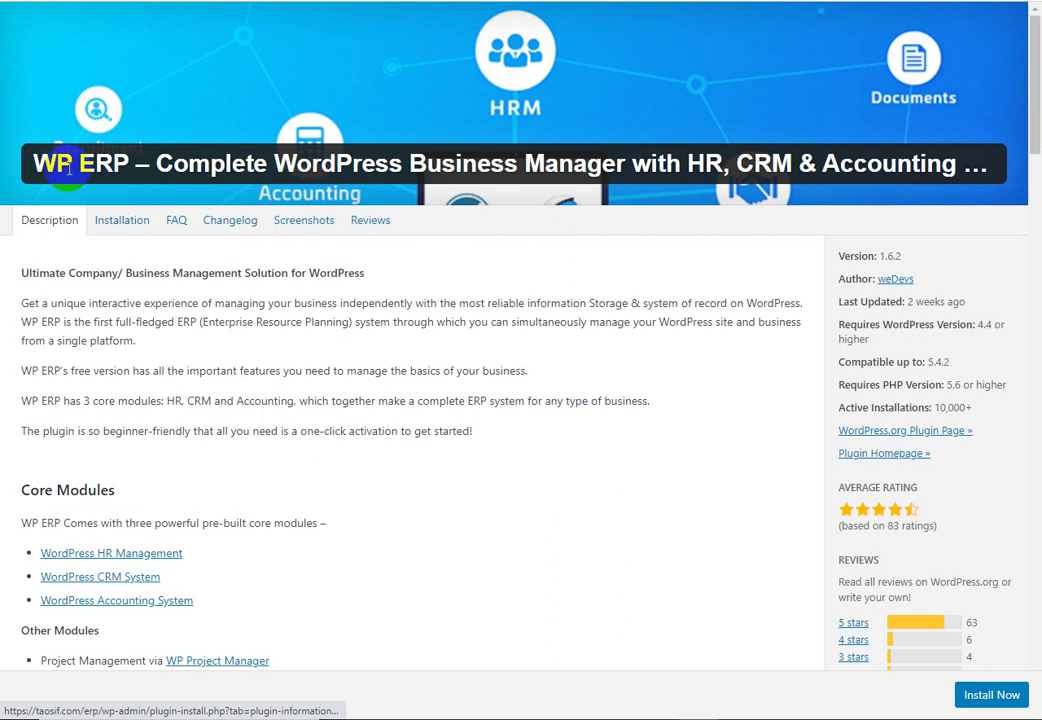
{"action": "left_click", "coordinate": [300, 222]}
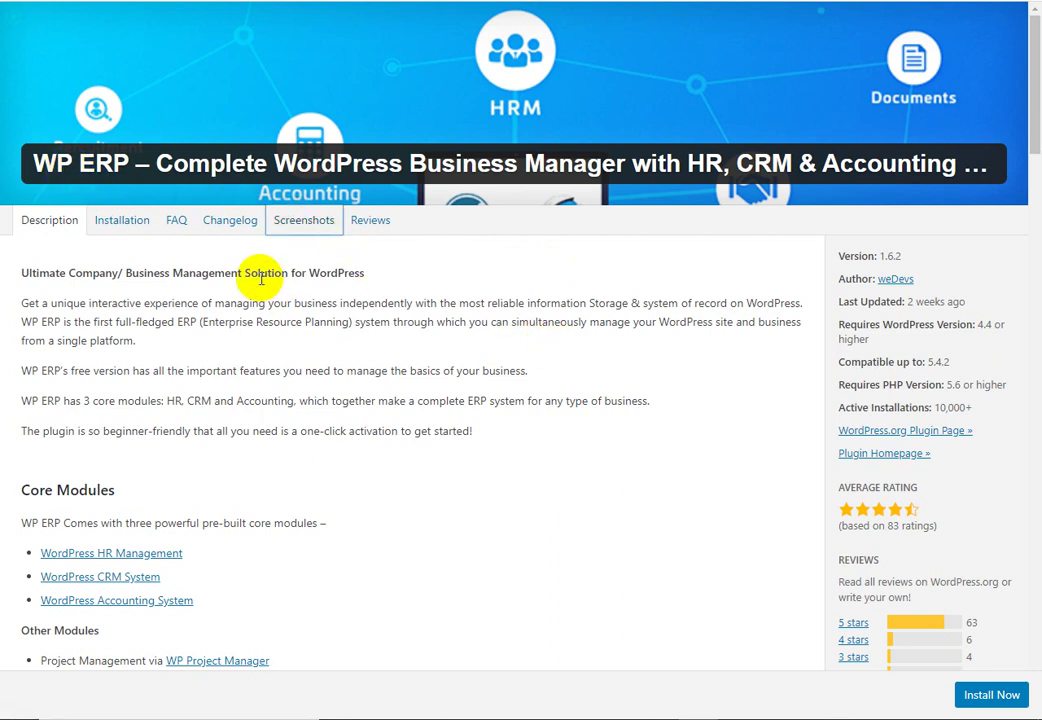
{"action": "left_click", "coordinate": [308, 222]}
{"action": "scroll", "coordinate": [570, 330], "scroll_direction": "down", "scroll_amount": 5}
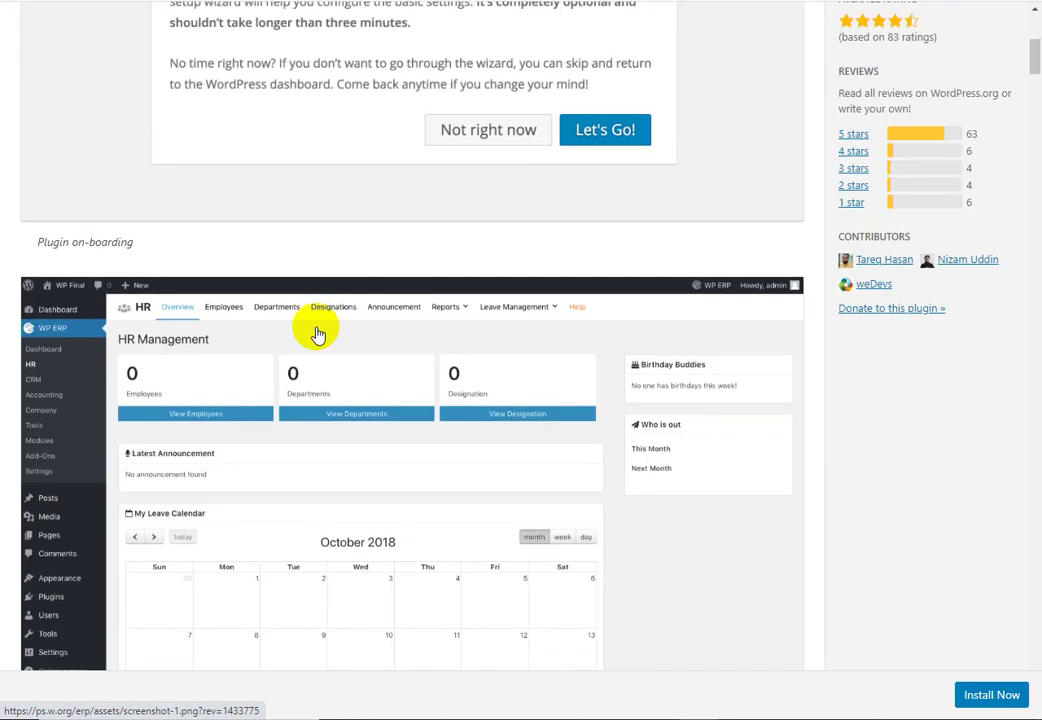
{"action": "scroll", "coordinate": [274, 388], "scroll_direction": "down", "scroll_amount": 2}
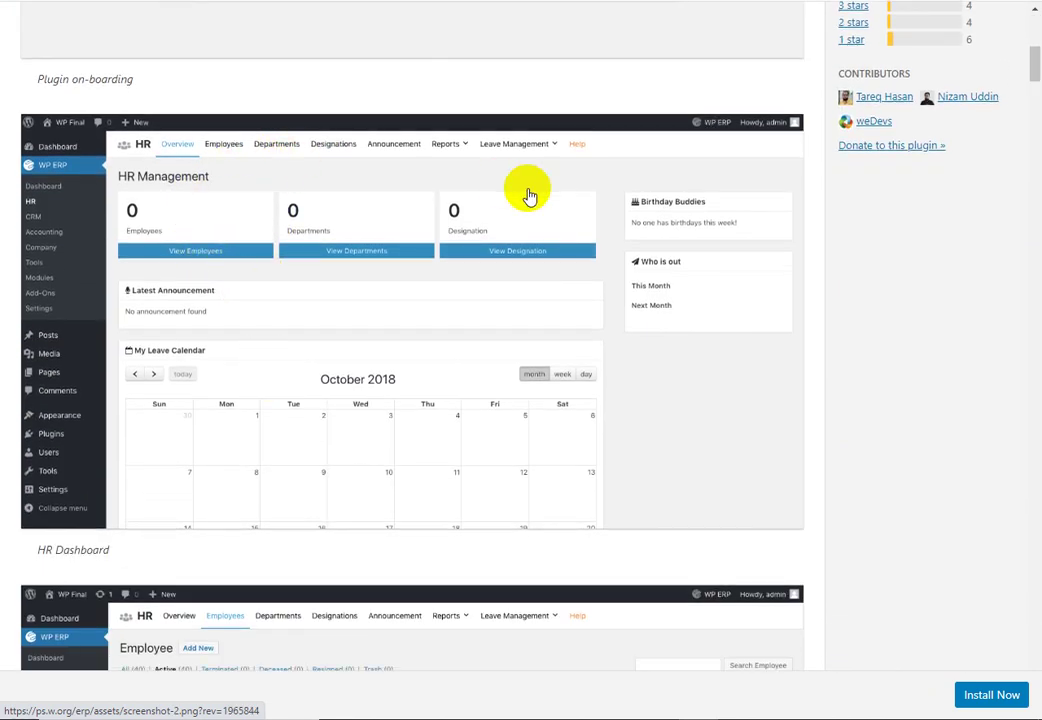
{"action": "scroll", "coordinate": [530, 300], "scroll_direction": "down", "scroll_amount": 12}
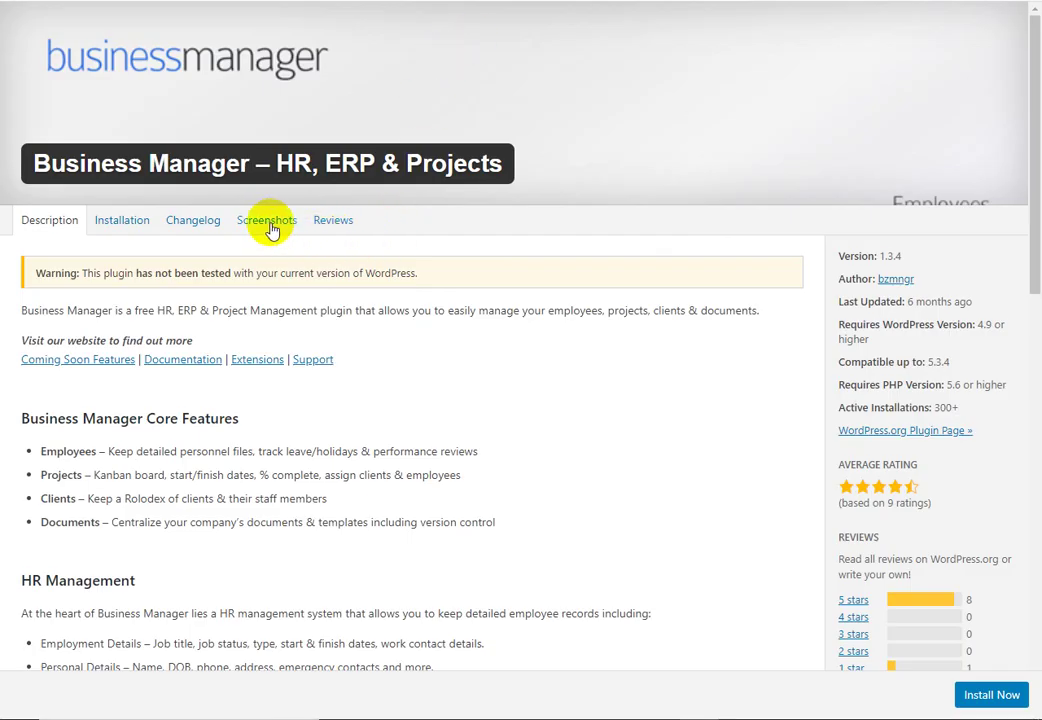
Step: Scroll through the Business Manager and Profitori plugin screenshots
{"action": "left_click", "coordinate": [273, 230]}
{"action": "scroll", "coordinate": [337, 291], "scroll_direction": "down", "scroll_amount": 2}
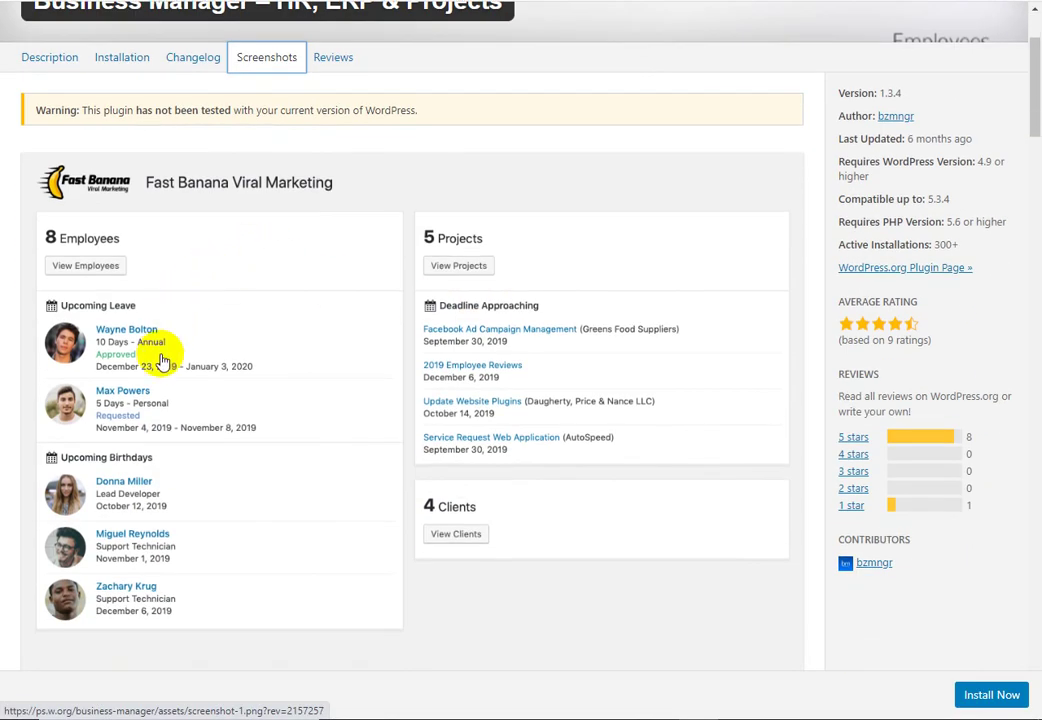
{"action": "scroll", "coordinate": [484, 400], "scroll_direction": "down", "scroll_amount": 7}
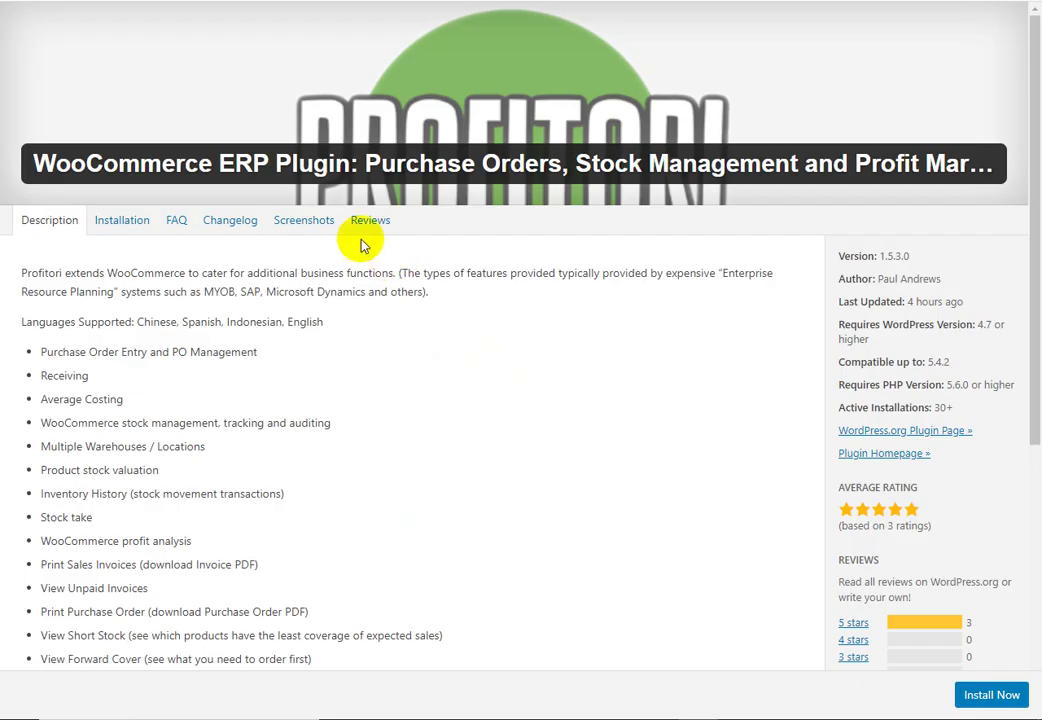
{"action": "left_click", "coordinate": [316, 232]}
{"action": "scroll", "coordinate": [593, 307], "scroll_direction": "down", "scroll_amount": 3}
{"action": "scroll", "coordinate": [593, 312], "scroll_direction": "down", "scroll_amount": 2}
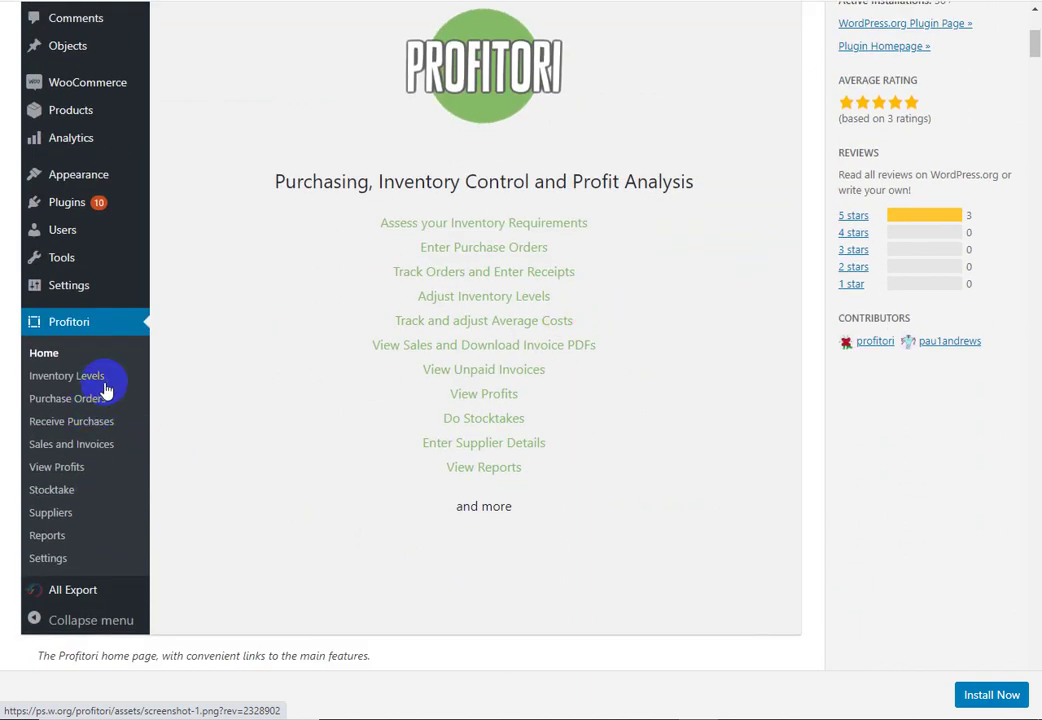
{"action": "scroll", "coordinate": [575, 344], "scroll_direction": "down", "scroll_amount": 5}
{"action": "scroll", "coordinate": [567, 348], "scroll_direction": "down", "scroll_amount": 3}
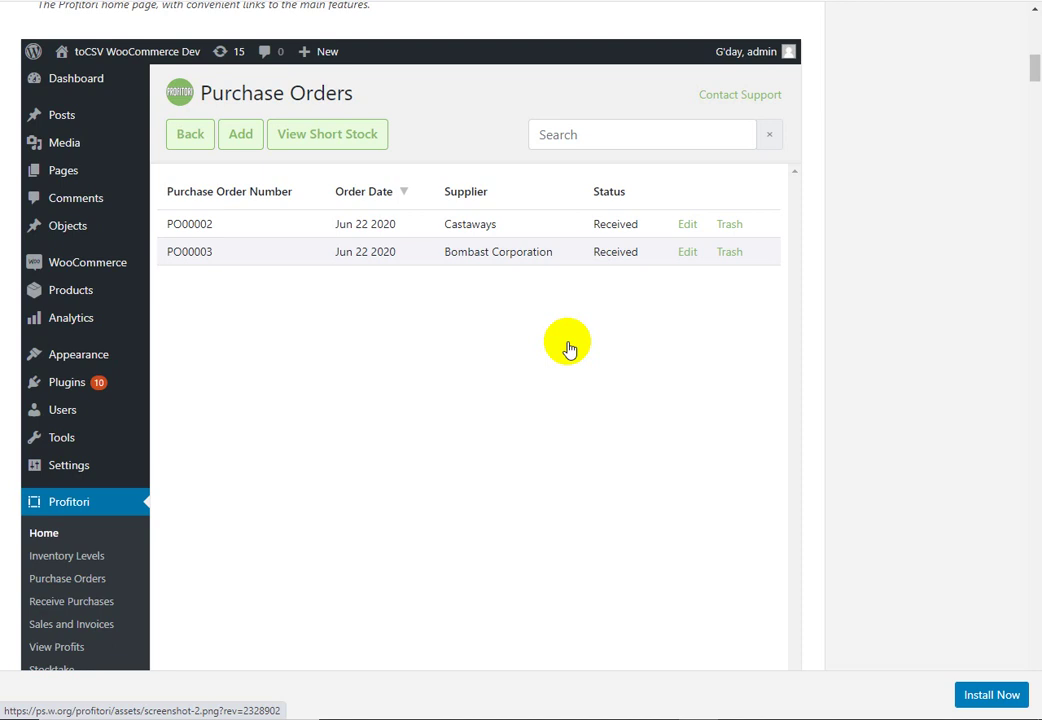
{"action": "scroll", "coordinate": [637, 368], "scroll_direction": "down", "scroll_amount": 7}
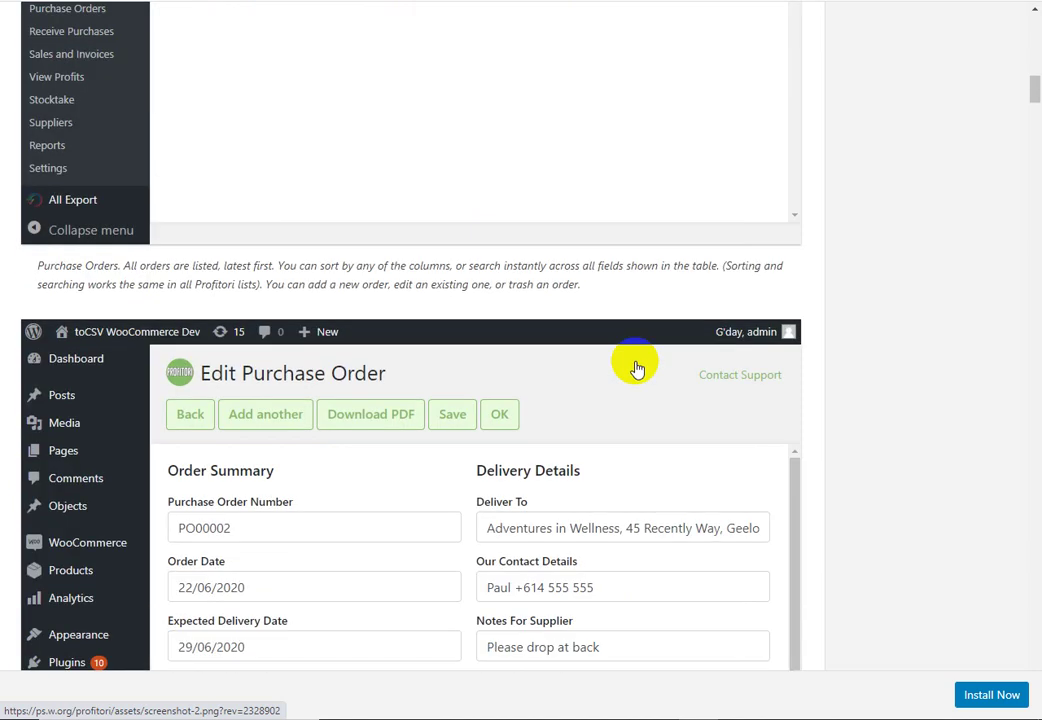
{"action": "scroll", "coordinate": [637, 368], "scroll_direction": "down", "scroll_amount": 3}
{"action": "scroll", "coordinate": [400, 395], "scroll_direction": "down", "scroll_amount": 2}
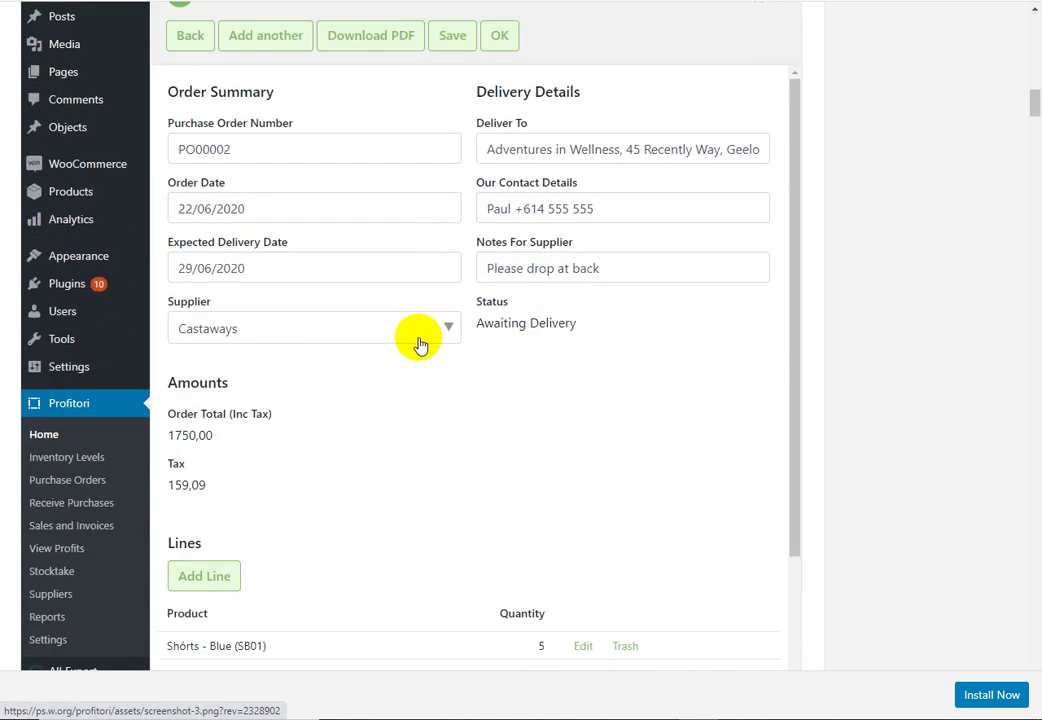
{"action": "scroll", "coordinate": [420, 345], "scroll_direction": "down", "scroll_amount": 1}
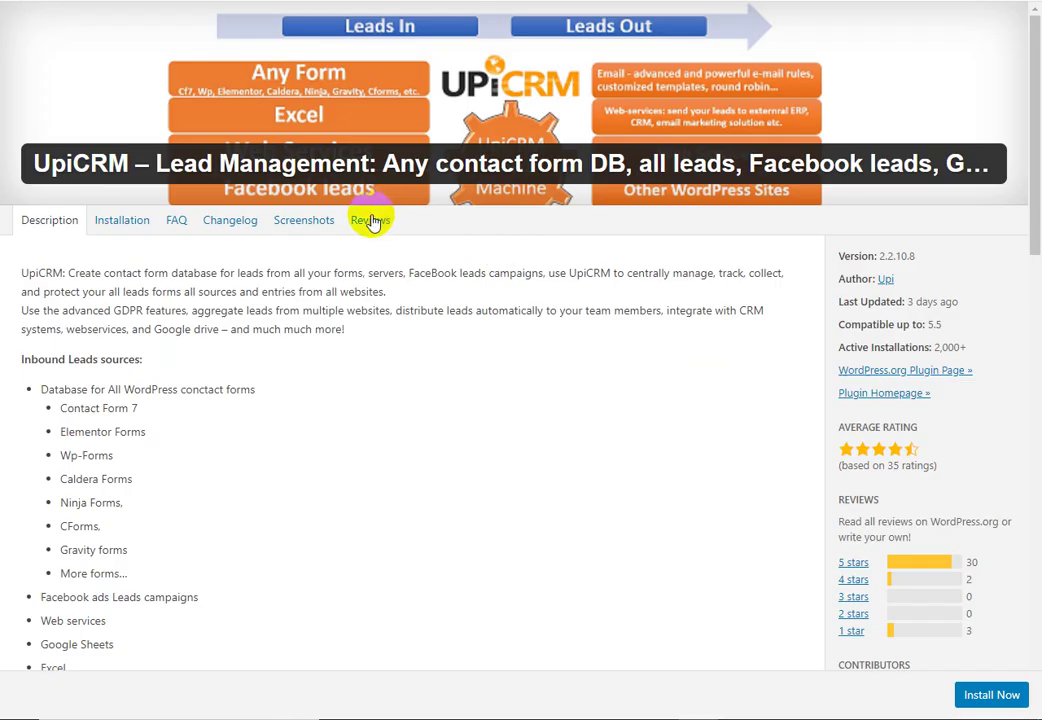
Step: Review the UpiCRM and Doliconnect screenshots, then return to the 'ERP' search results
{"action": "left_click", "coordinate": [301, 226]}
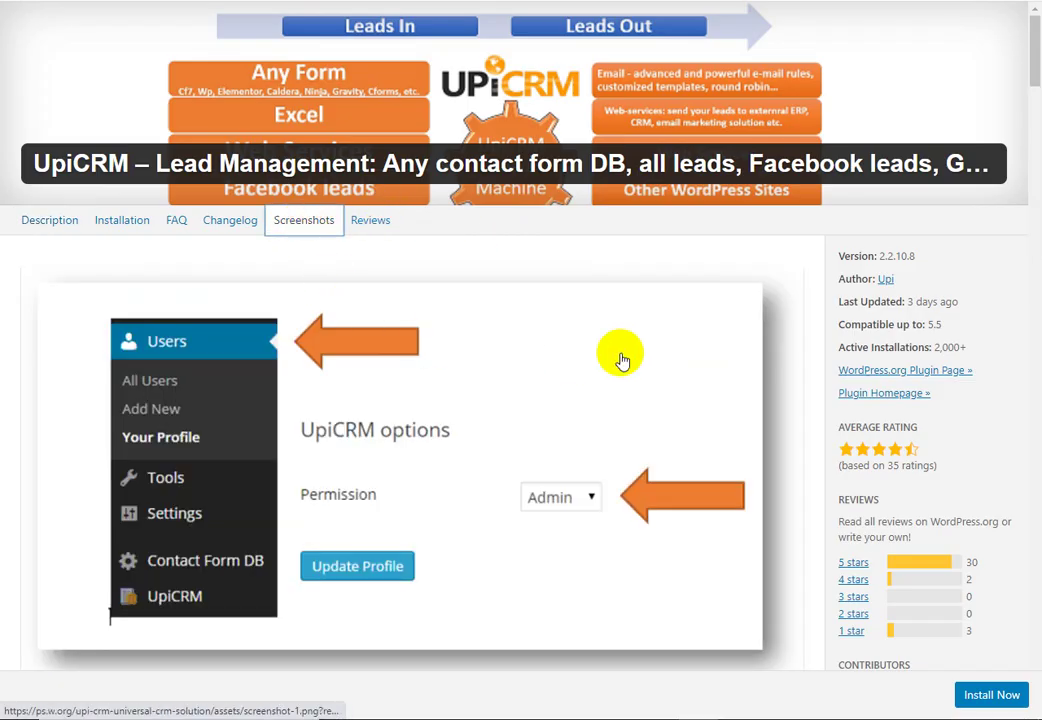
{"action": "scroll", "coordinate": [621, 360], "scroll_direction": "down", "scroll_amount": 13}
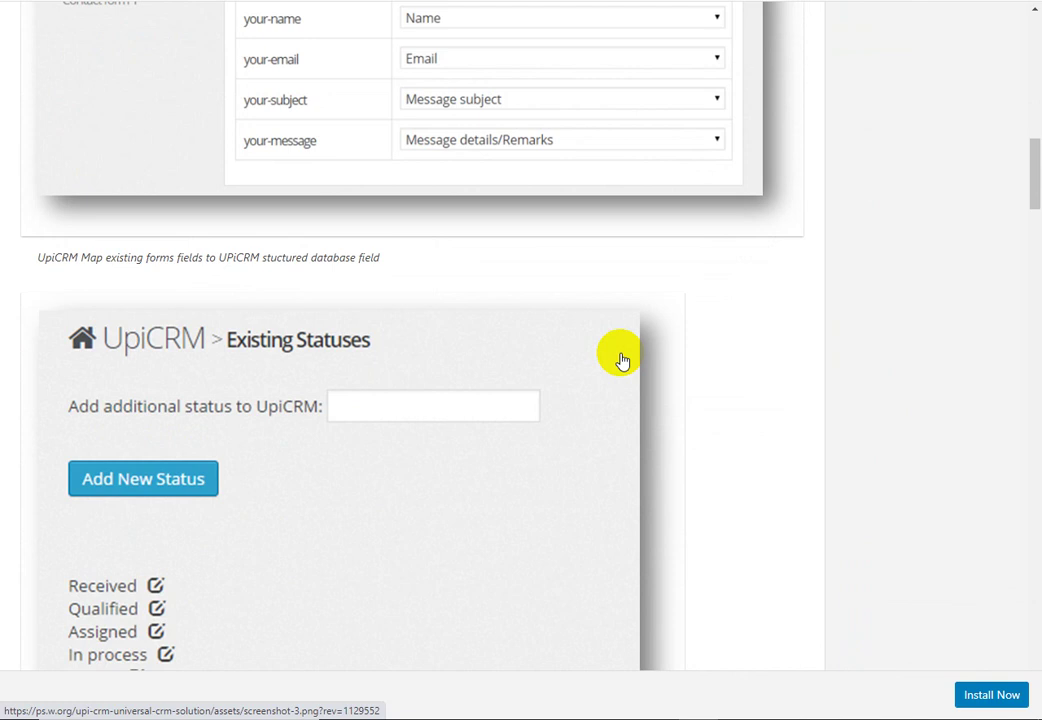
{"action": "scroll", "coordinate": [621, 360], "scroll_direction": "down", "scroll_amount": 9}
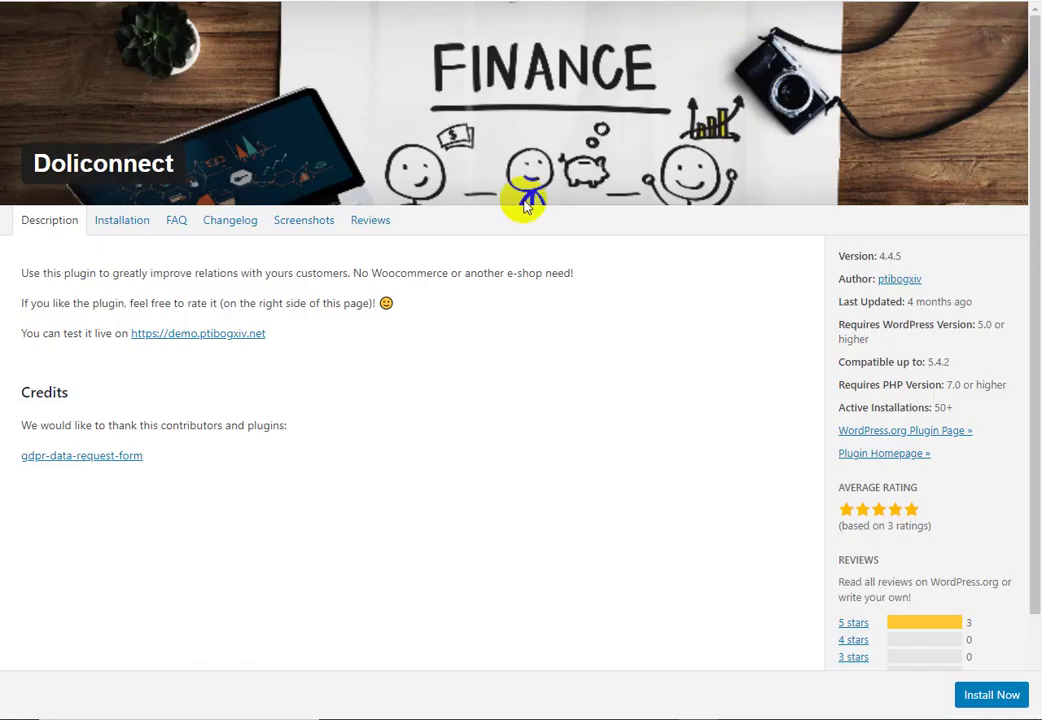
{"action": "left_click", "coordinate": [330, 222]}
{"action": "scroll", "coordinate": [773, 288], "scroll_direction": "down", "scroll_amount": 2}
{"action": "scroll", "coordinate": [773, 288], "scroll_direction": "down", "scroll_amount": 6}
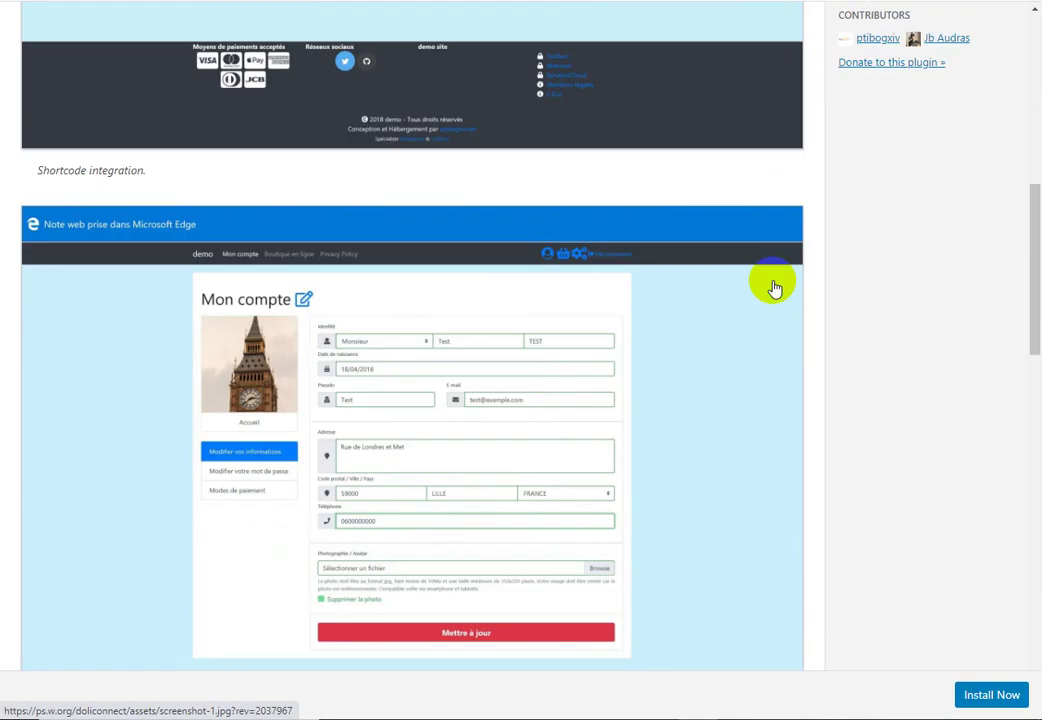
{"action": "scroll", "coordinate": [773, 288], "scroll_direction": "down", "scroll_amount": 14}
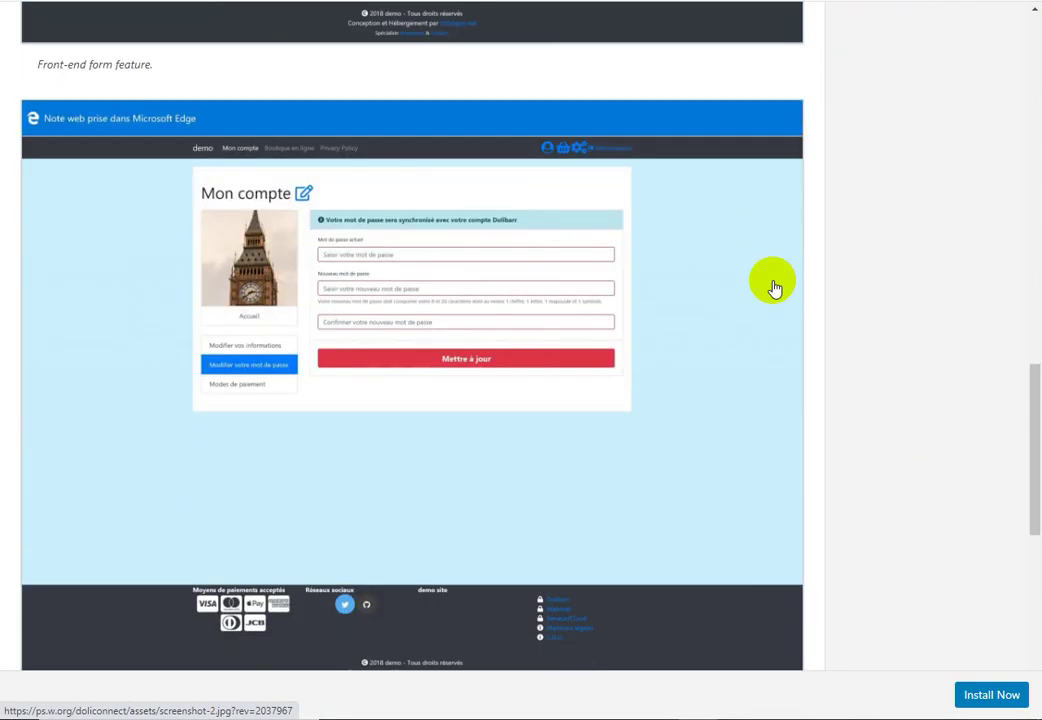
{"action": "scroll", "coordinate": [776, 288], "scroll_direction": "down", "scroll_amount": 2}
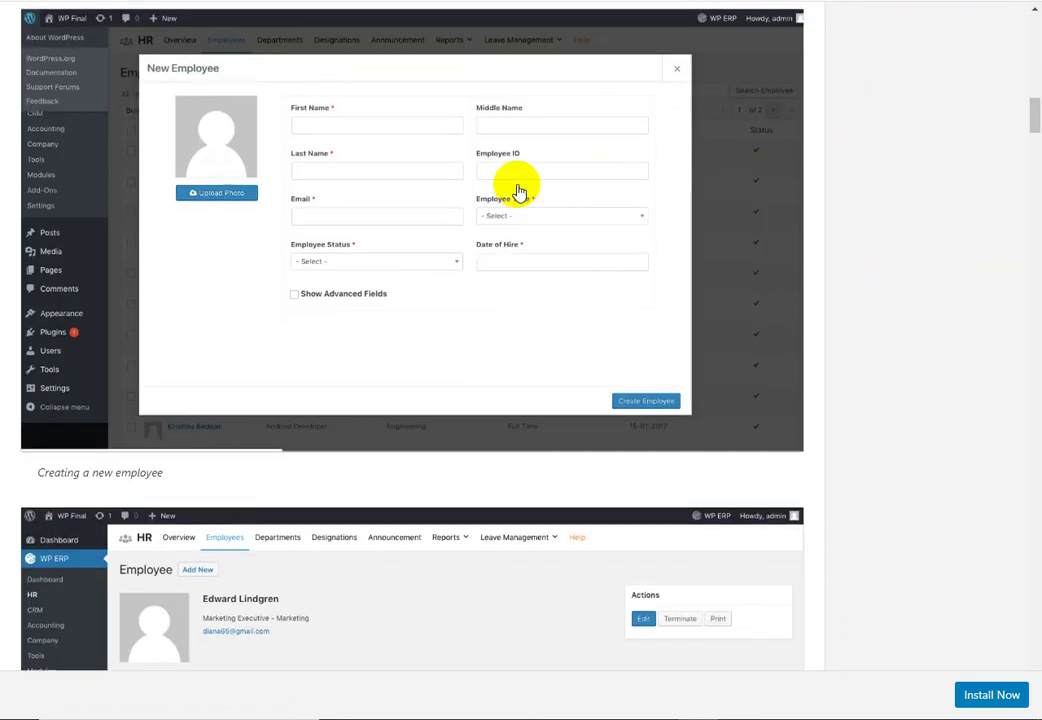
{"action": "scroll", "coordinate": [516, 186], "scroll_direction": "up", "scroll_amount": 15}
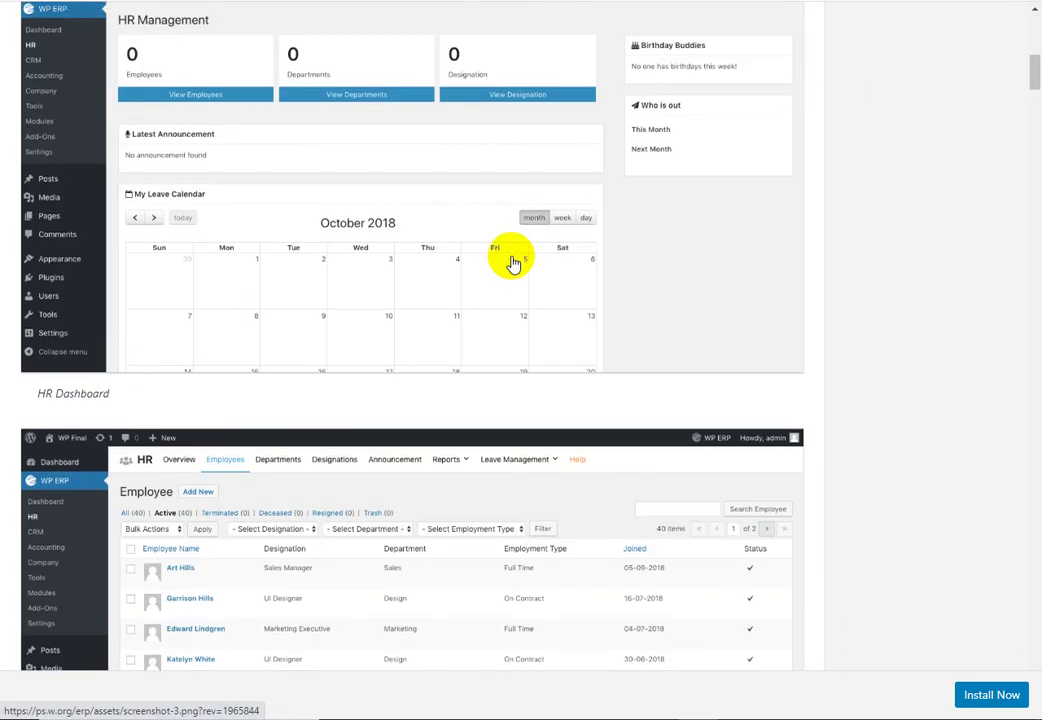
{"action": "scroll", "coordinate": [512, 262], "scroll_direction": "up", "scroll_amount": 10}
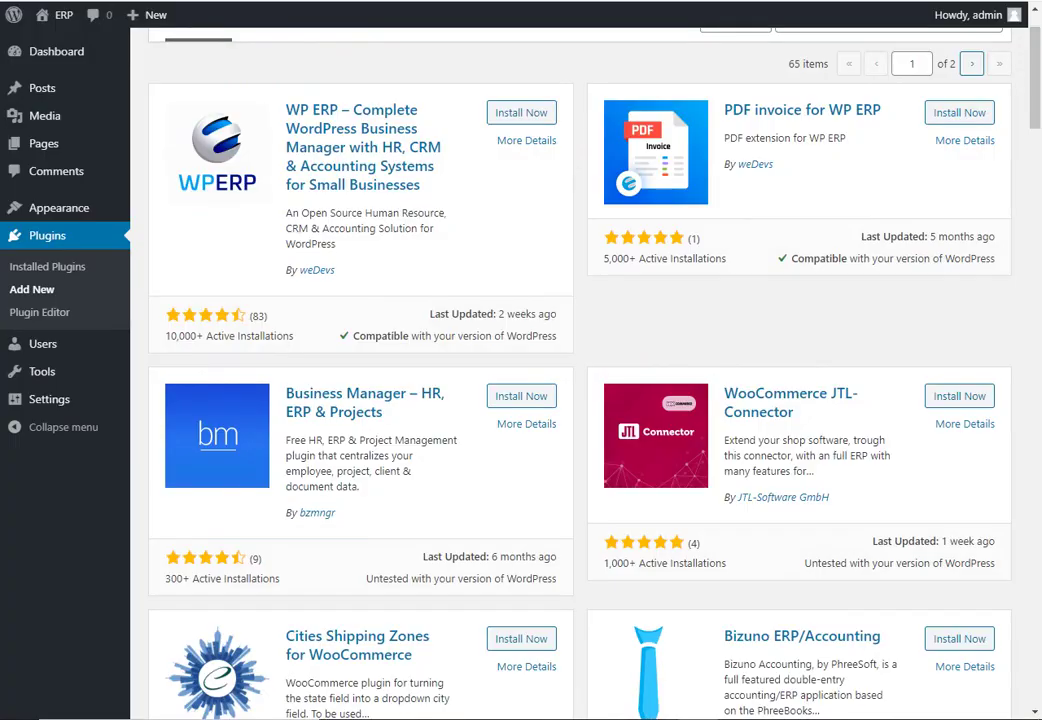
{"action": "scroll", "coordinate": [612, 349], "scroll_direction": "up", "scroll_amount": 2}
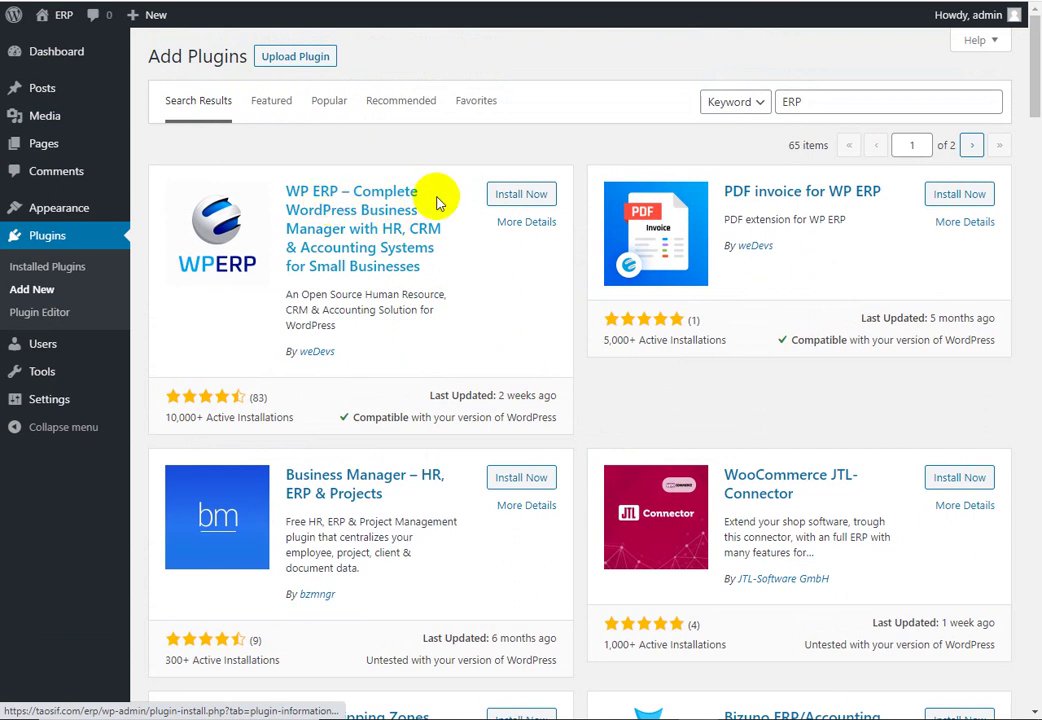
Step: Install WP ERP from the search results and activate it
{"action": "left_click", "coordinate": [521, 194]}
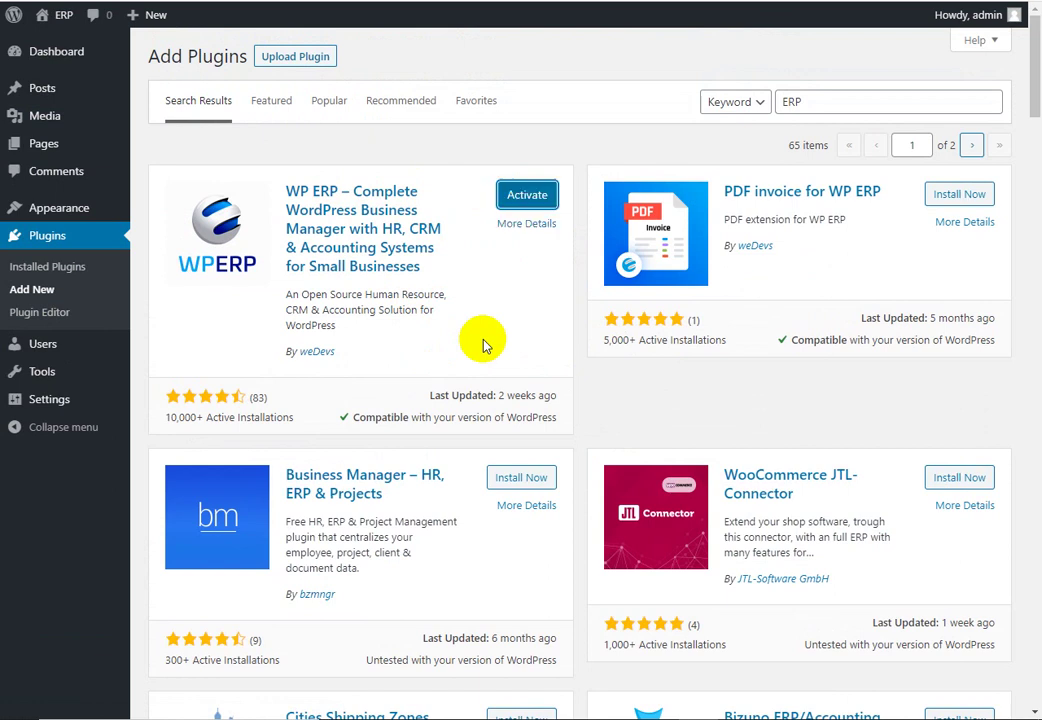
{"action": "left_click", "coordinate": [533, 199]}
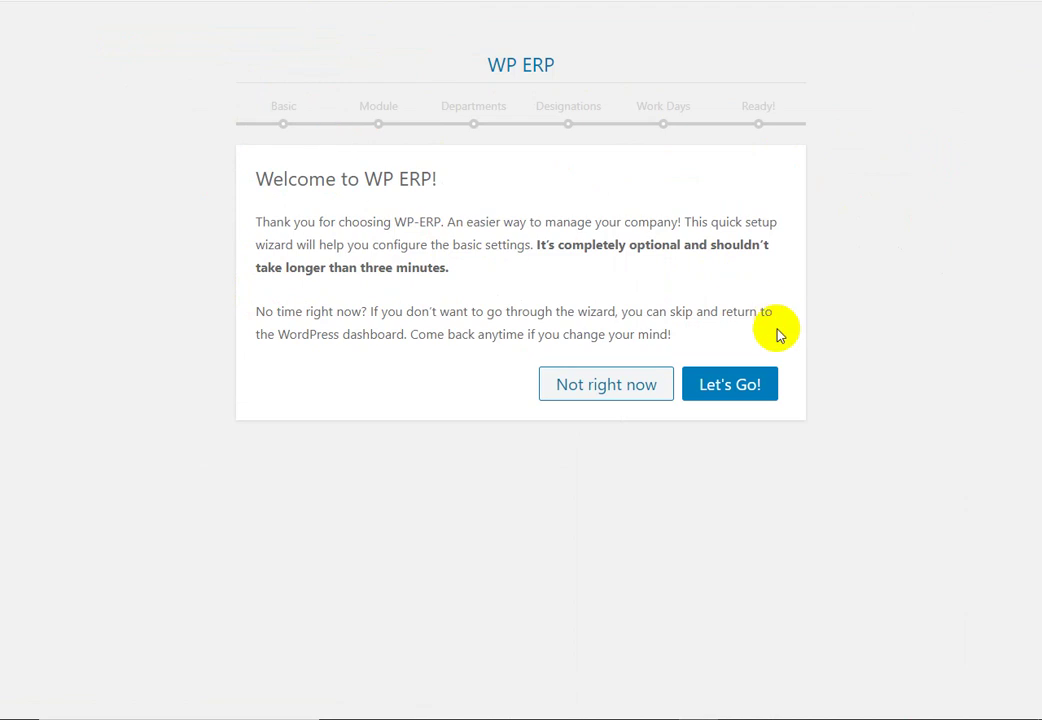
Step: Start the setup wizard and replace Untitled Company with the company name 'DEMO ERP'
{"action": "left_click", "coordinate": [743, 389]}
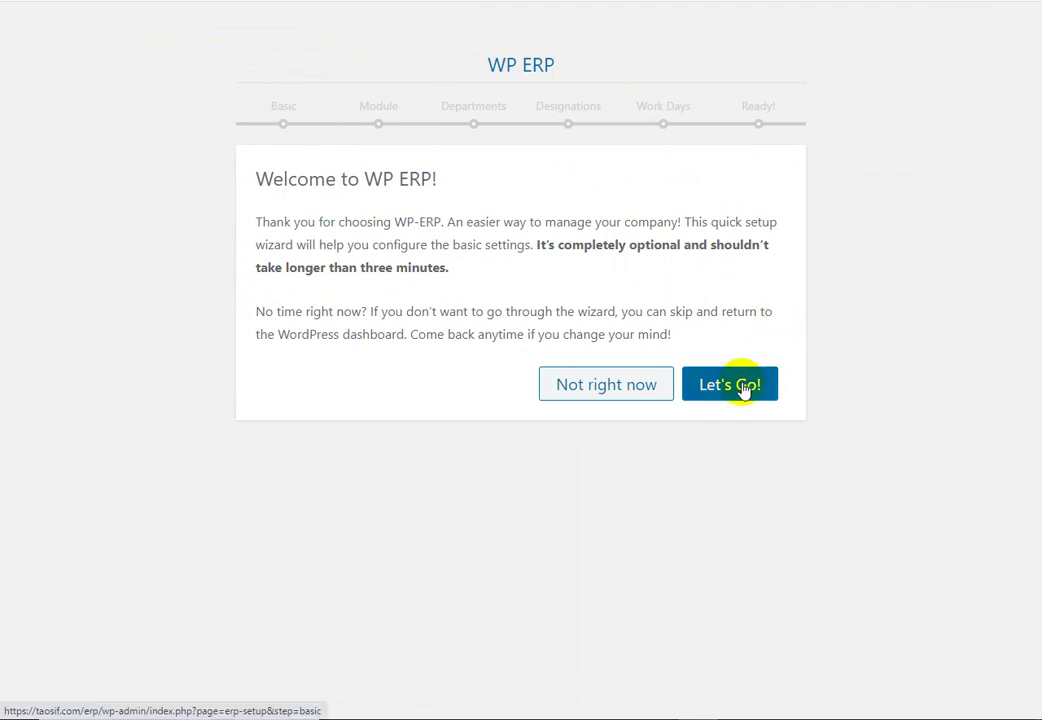
{"action": "left_click", "coordinate": [577, 233]}
{"action": "left_click_drag", "start_coordinate": [577, 233], "coordinate": [395, 242]}
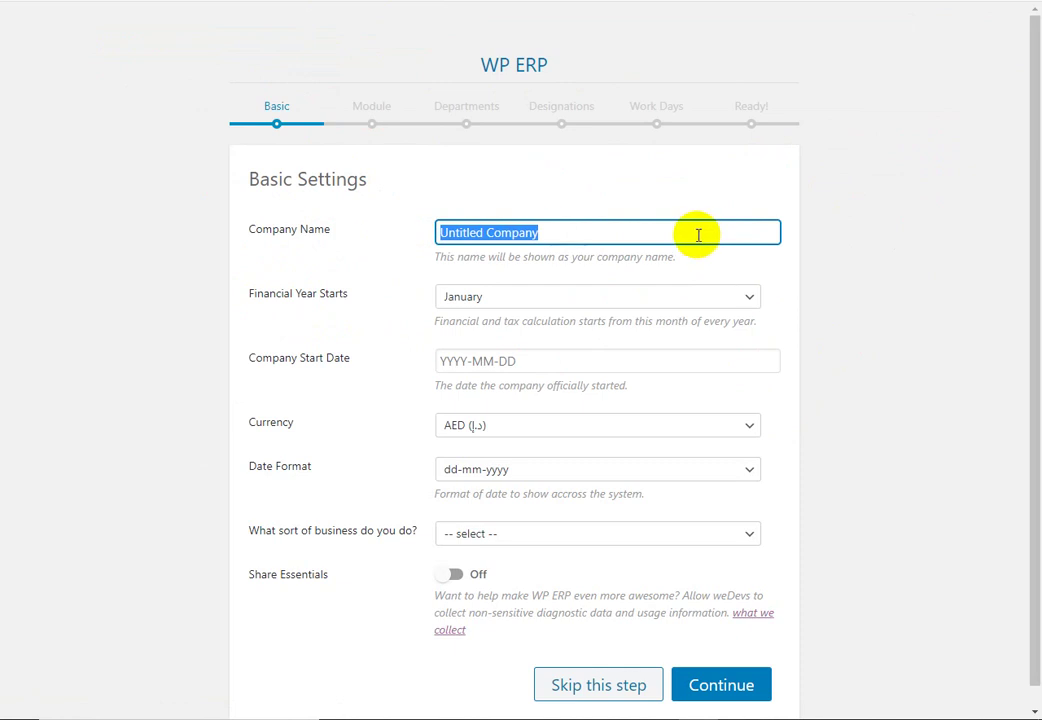
{"action": "type", "text": "DEMo"}
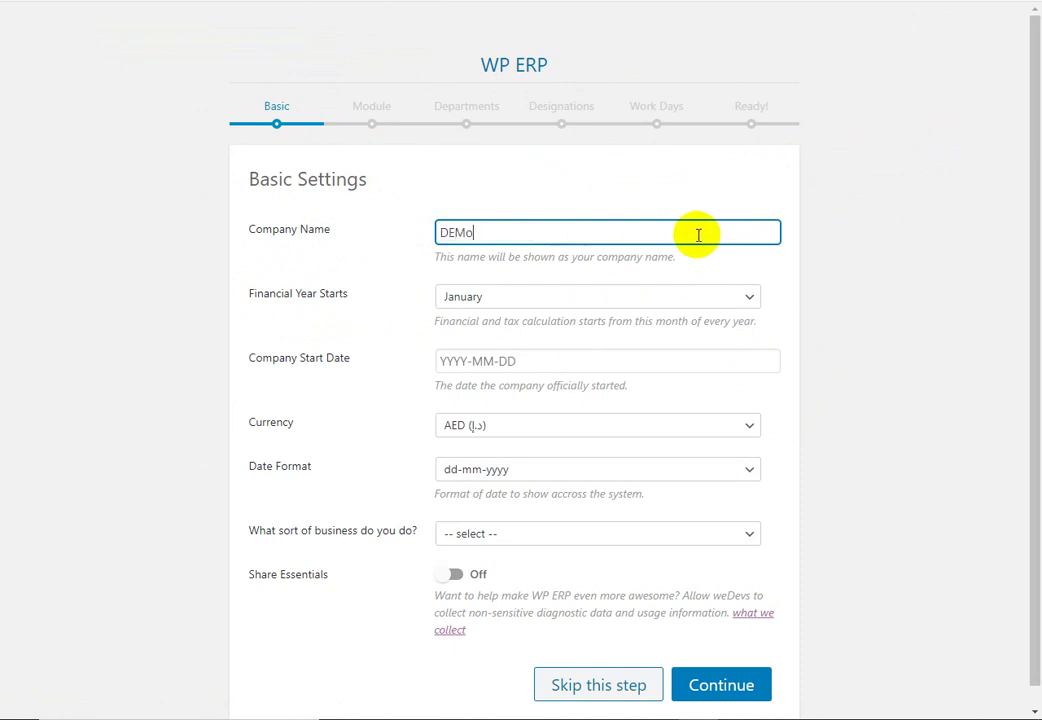
{"action": "key", "text": "BackSpace"}
{"action": "key", "text": "BackSpace"}
{"action": "type", "text": "O ERP"}
Step: Set the financial year to start in July, with company start date 2020-07-01
{"action": "left_click", "coordinate": [680, 297]}
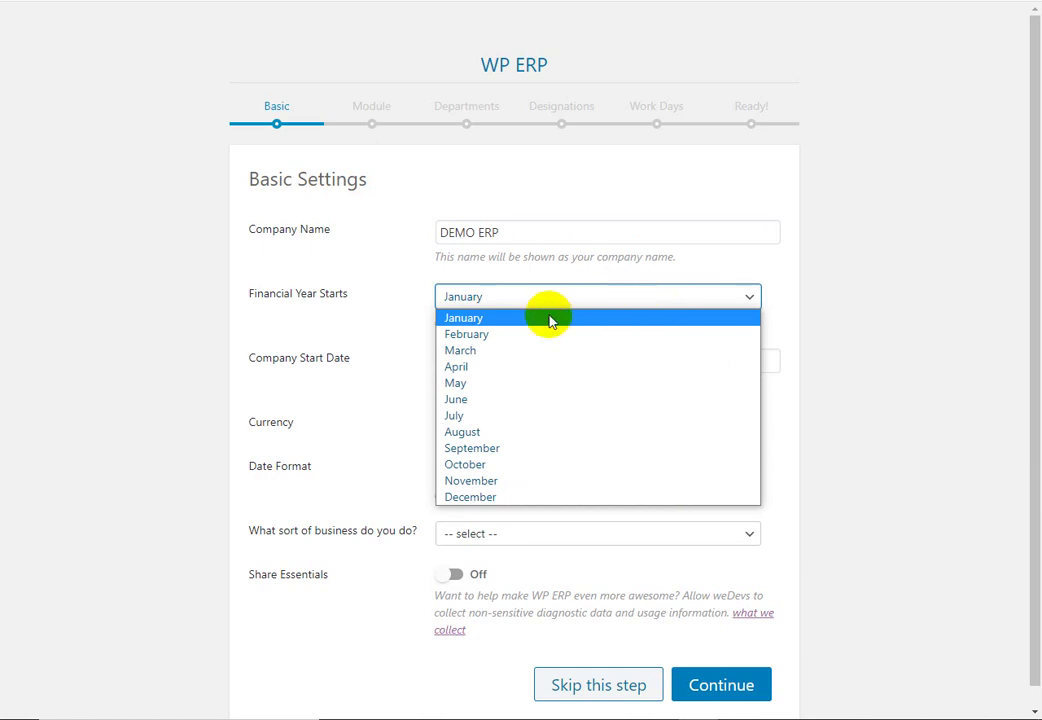
{"action": "left_click", "coordinate": [505, 417]}
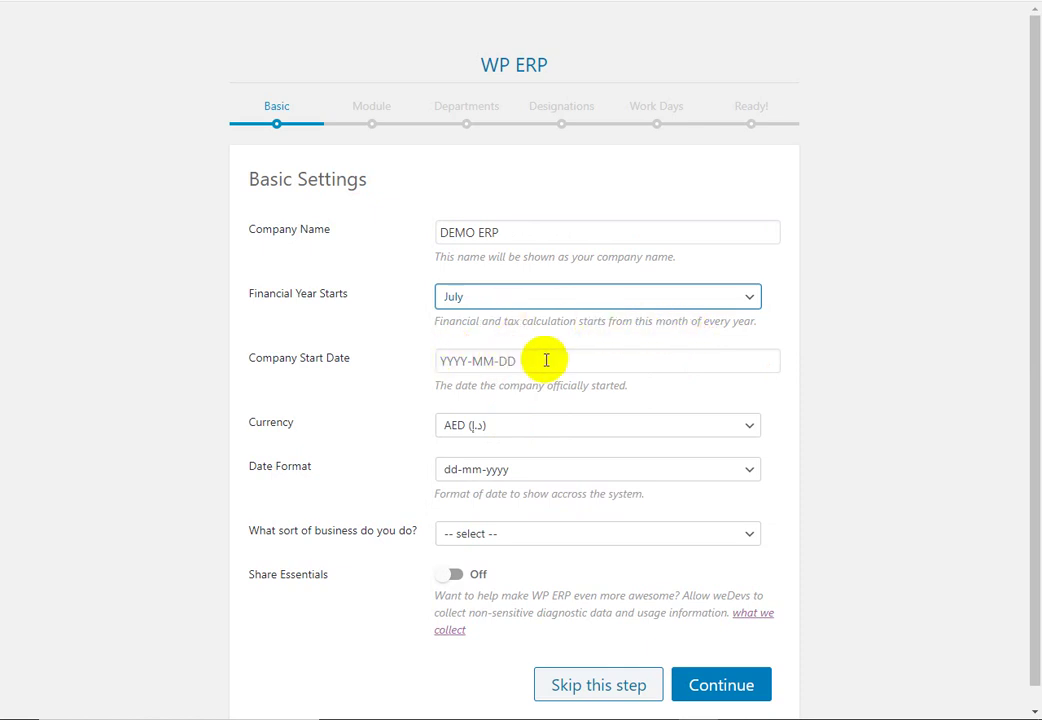
{"action": "left_click", "coordinate": [524, 361]}
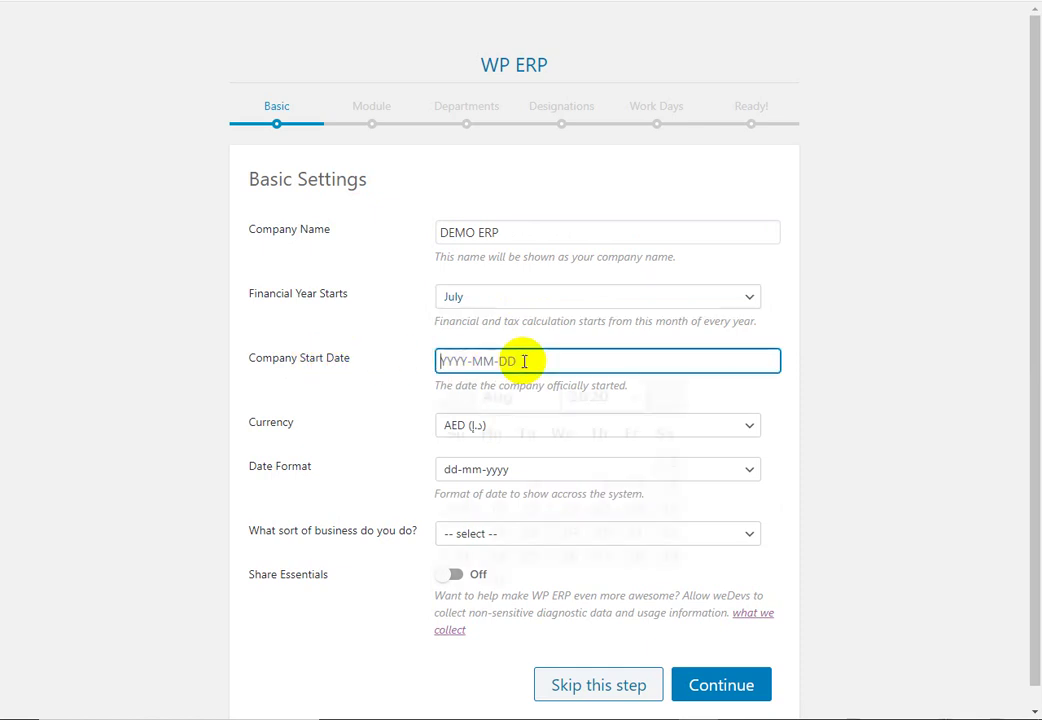
{"action": "left_click", "coordinate": [540, 402]}
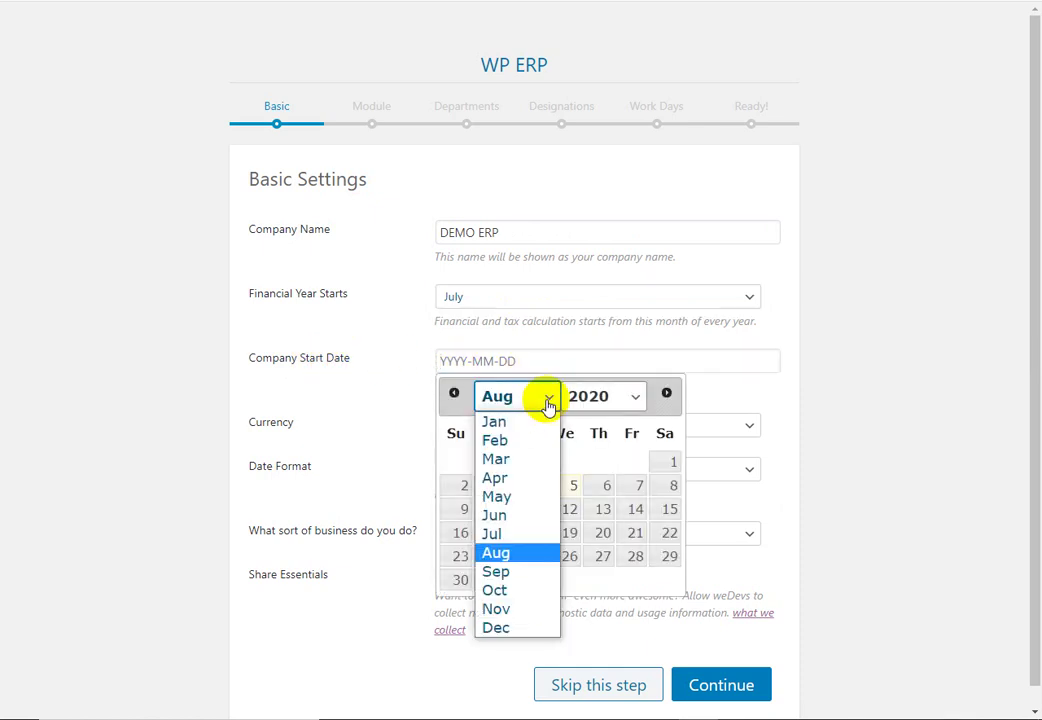
{"action": "left_click", "coordinate": [505, 534]}
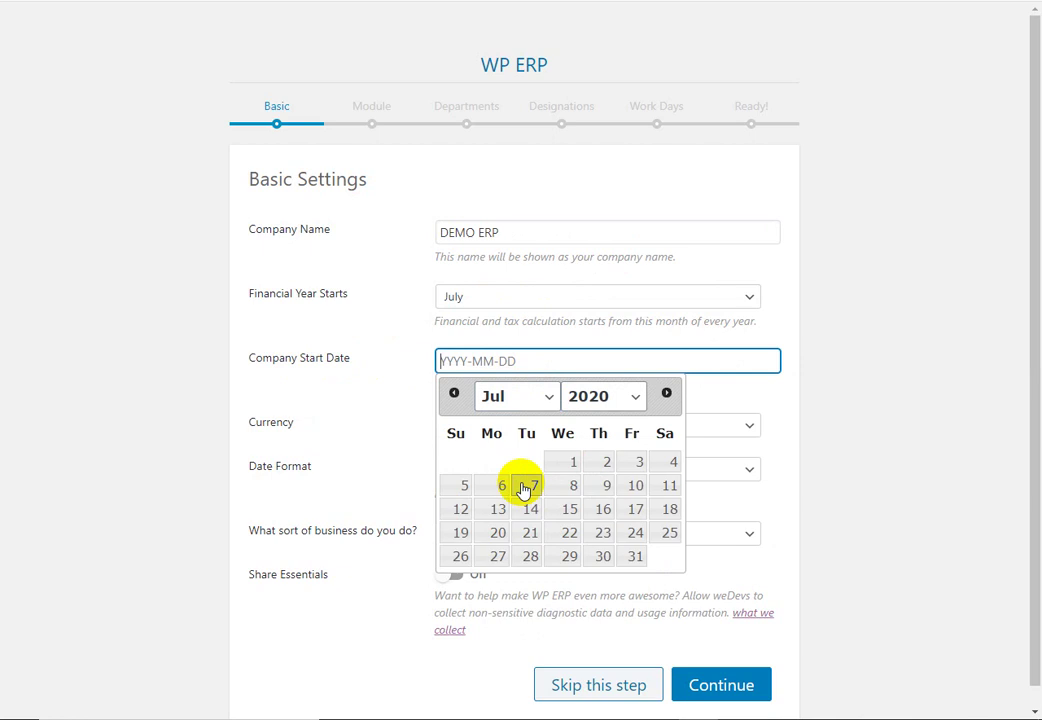
{"action": "left_click", "coordinate": [569, 463]}
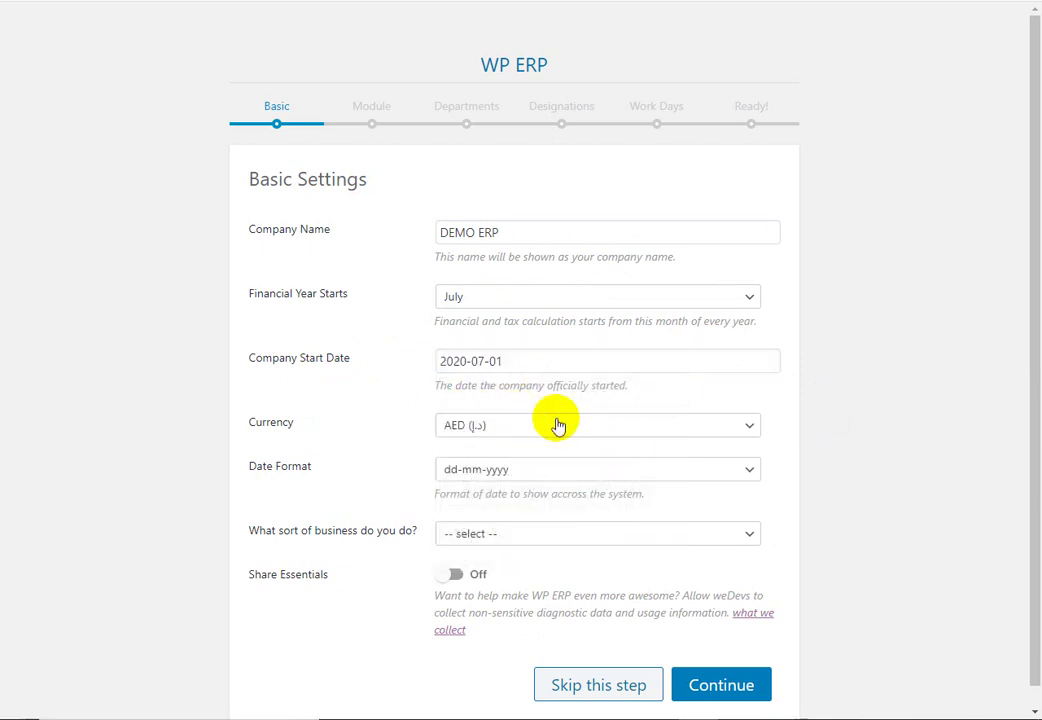
Step: Choose BDT as the currency and dd-mm-yyyy as the date format
{"action": "left_click", "coordinate": [750, 432]}
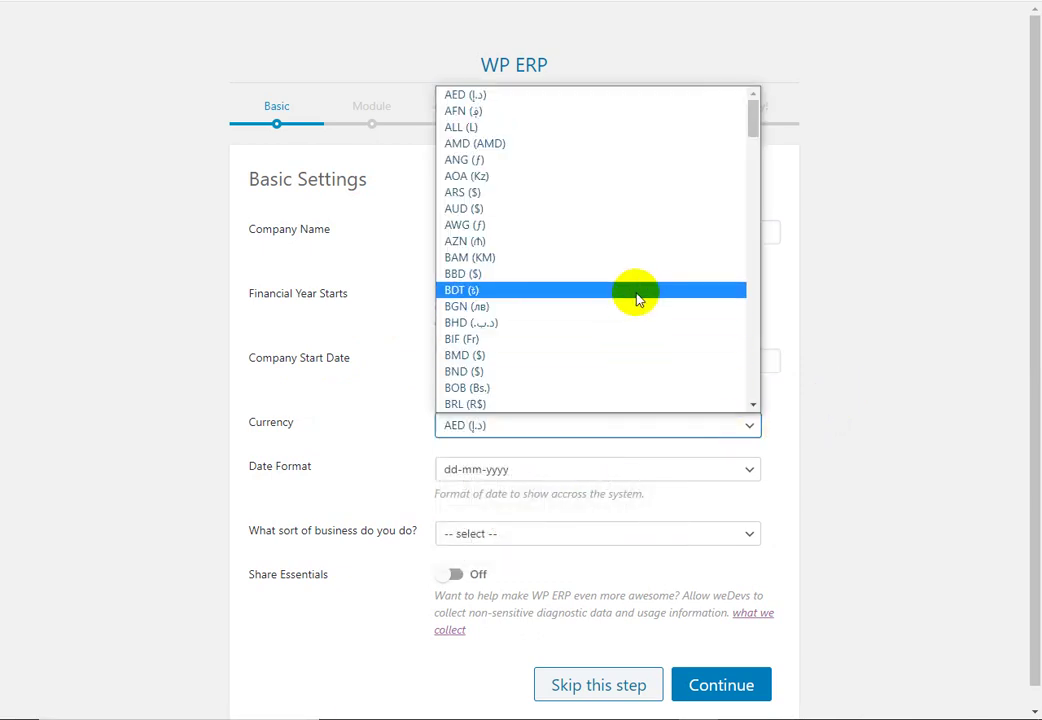
{"action": "left_click", "coordinate": [580, 290]}
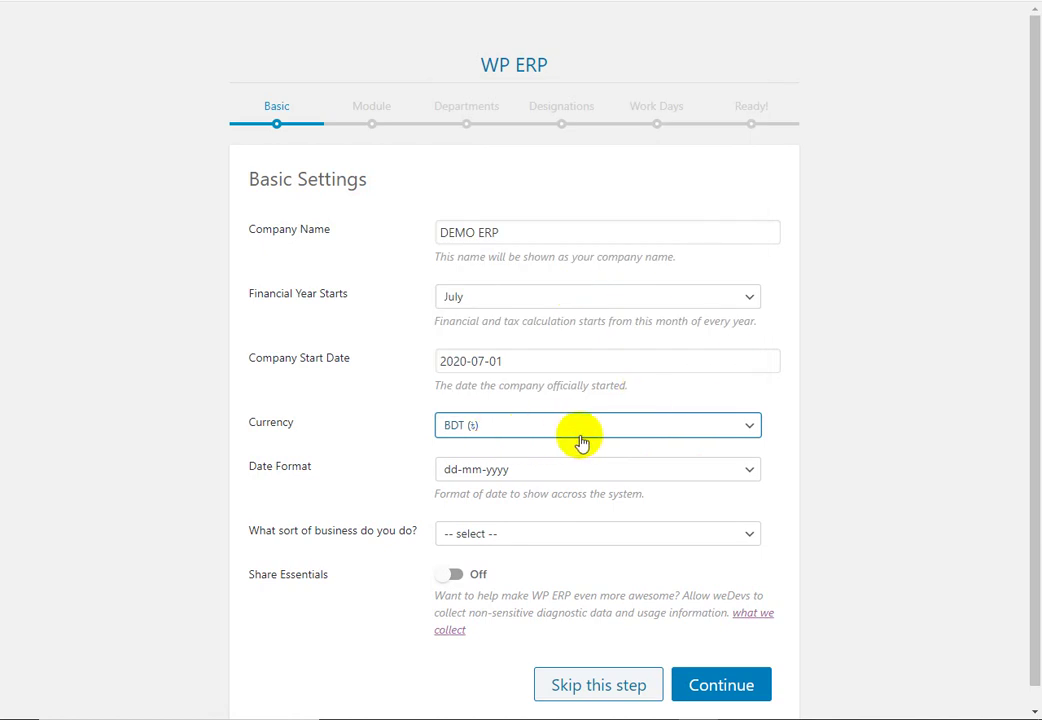
{"action": "left_click", "coordinate": [677, 432]}
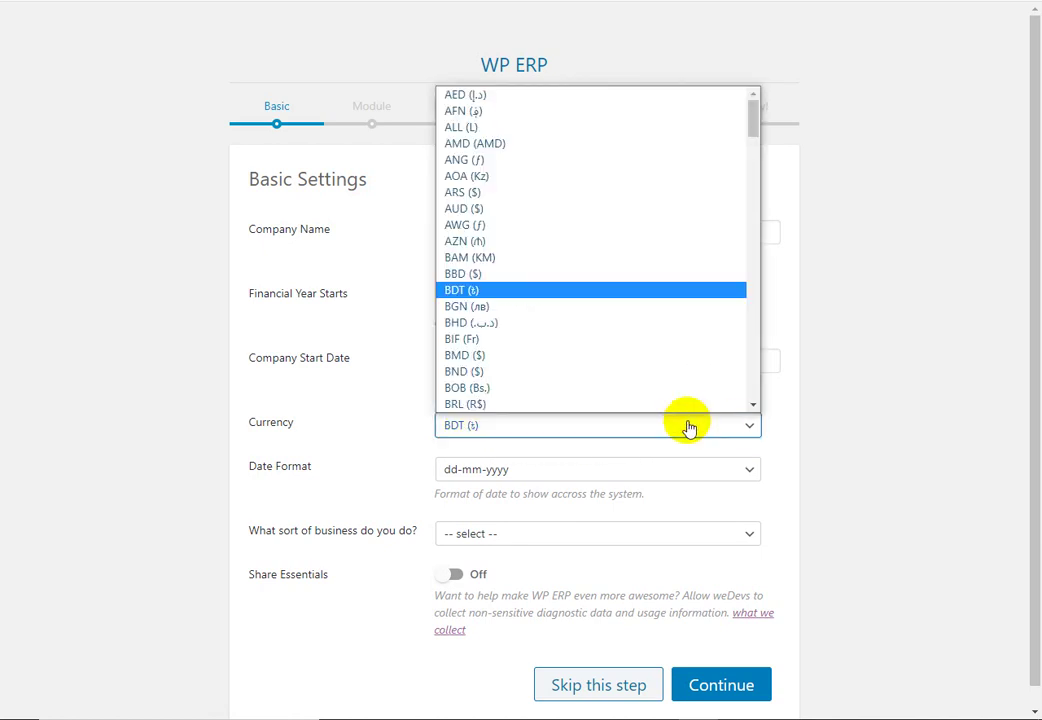
{"action": "left_click", "coordinate": [499, 297]}
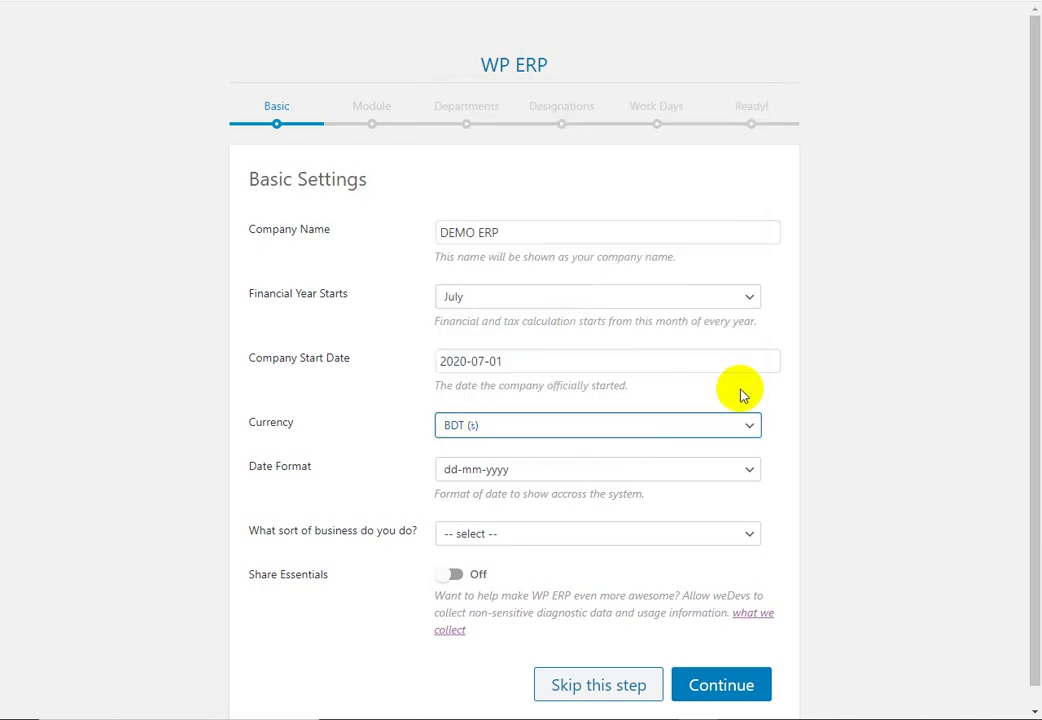
{"action": "left_click", "coordinate": [749, 480]}
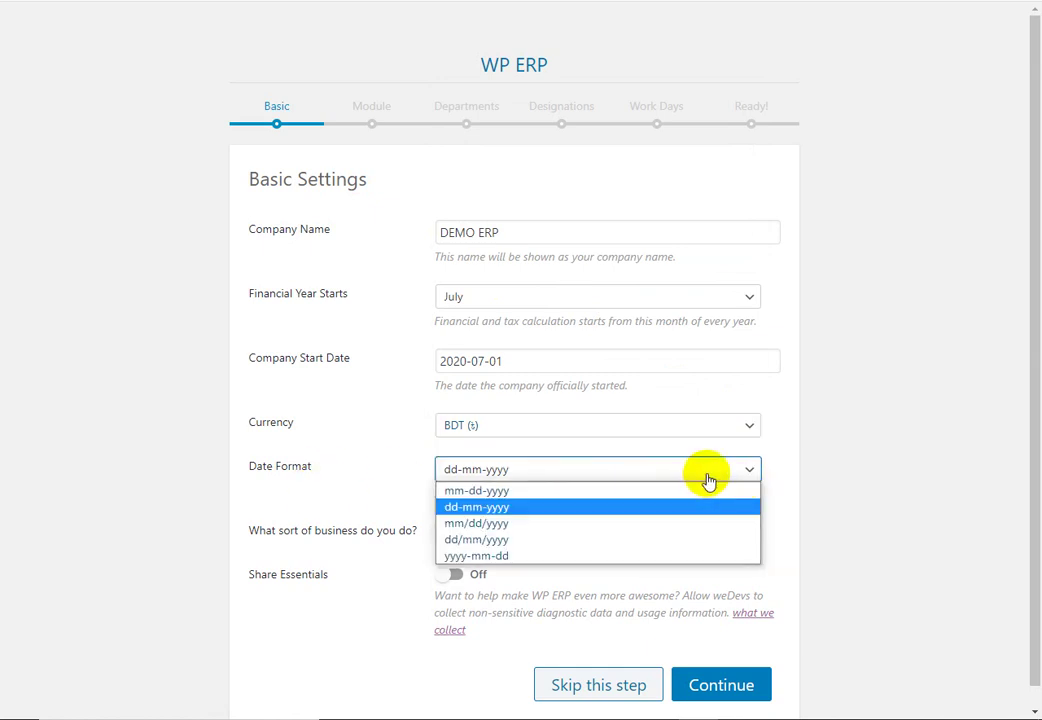
{"action": "left_click", "coordinate": [484, 515]}
Step: Set business type to Other, leave Share Essentials off, and submit the basic settings
{"action": "scroll", "coordinate": [840, 509], "scroll_direction": "down", "scroll_amount": 1}
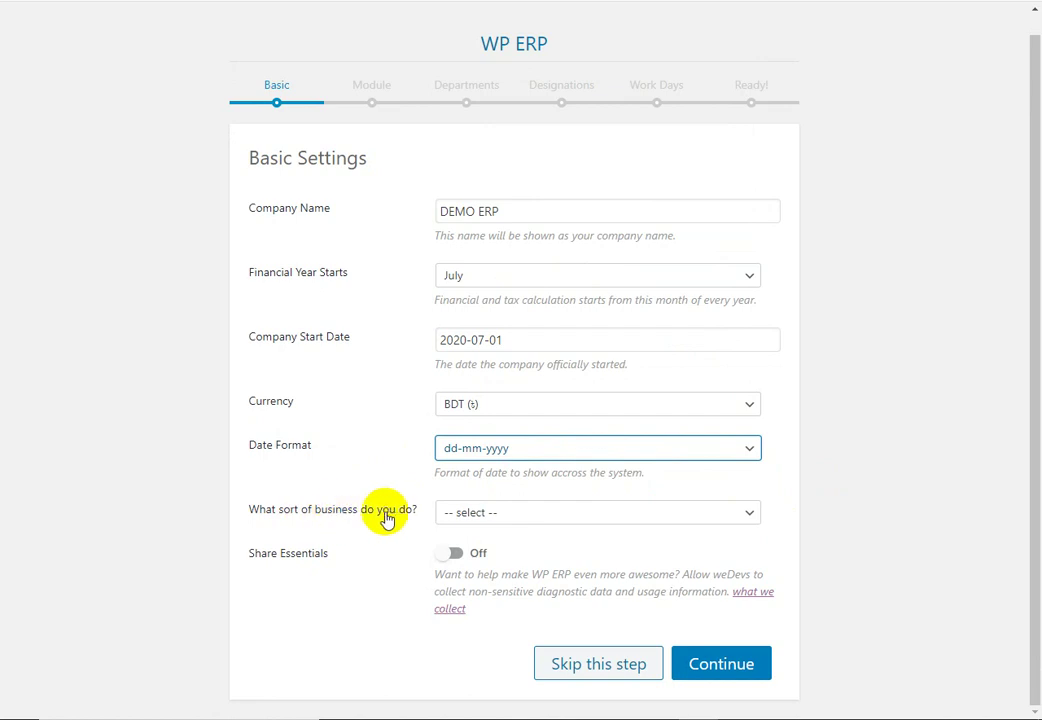
{"action": "left_click", "coordinate": [749, 518]}
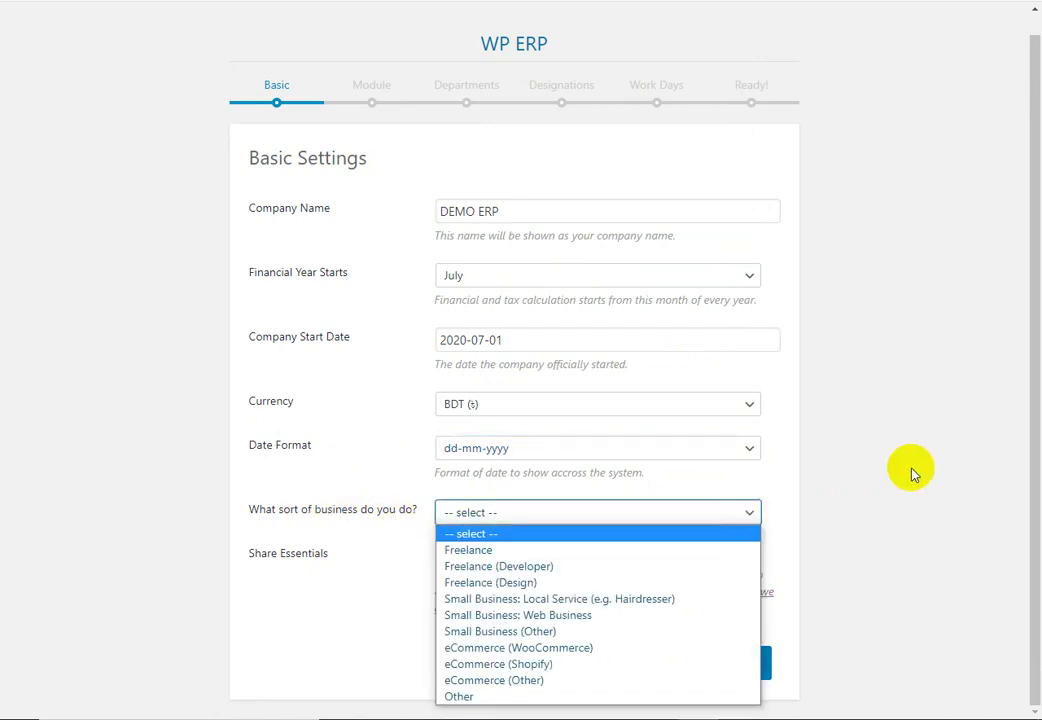
{"action": "left_click", "coordinate": [910, 472]}
{"action": "left_click", "coordinate": [758, 522]}
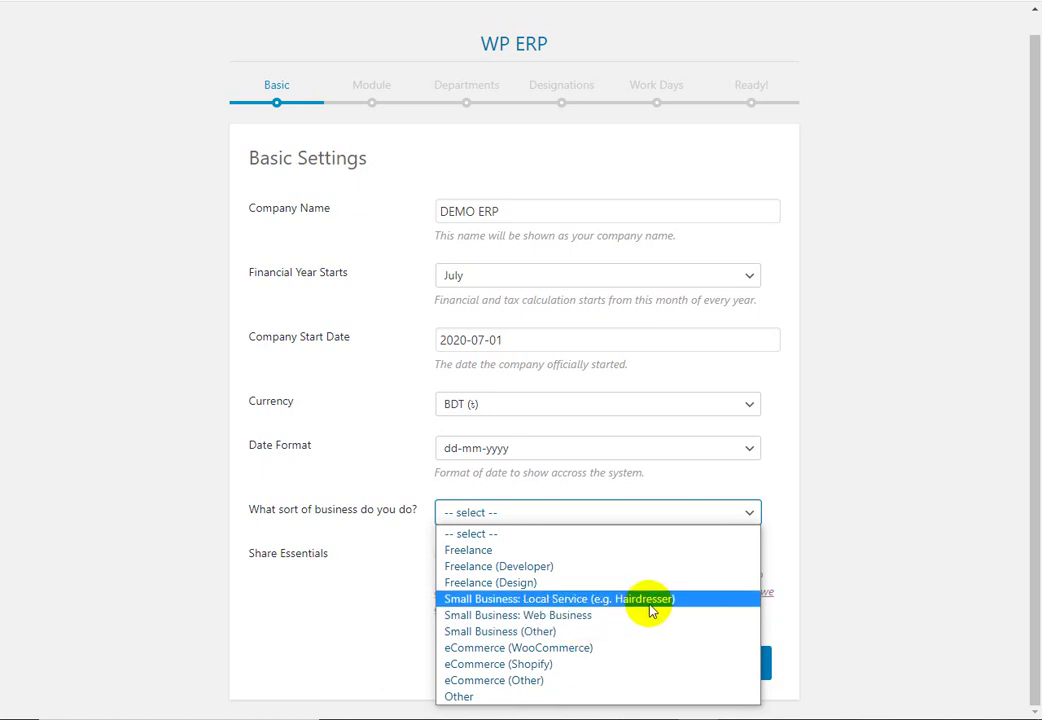
{"action": "left_click", "coordinate": [507, 696]}
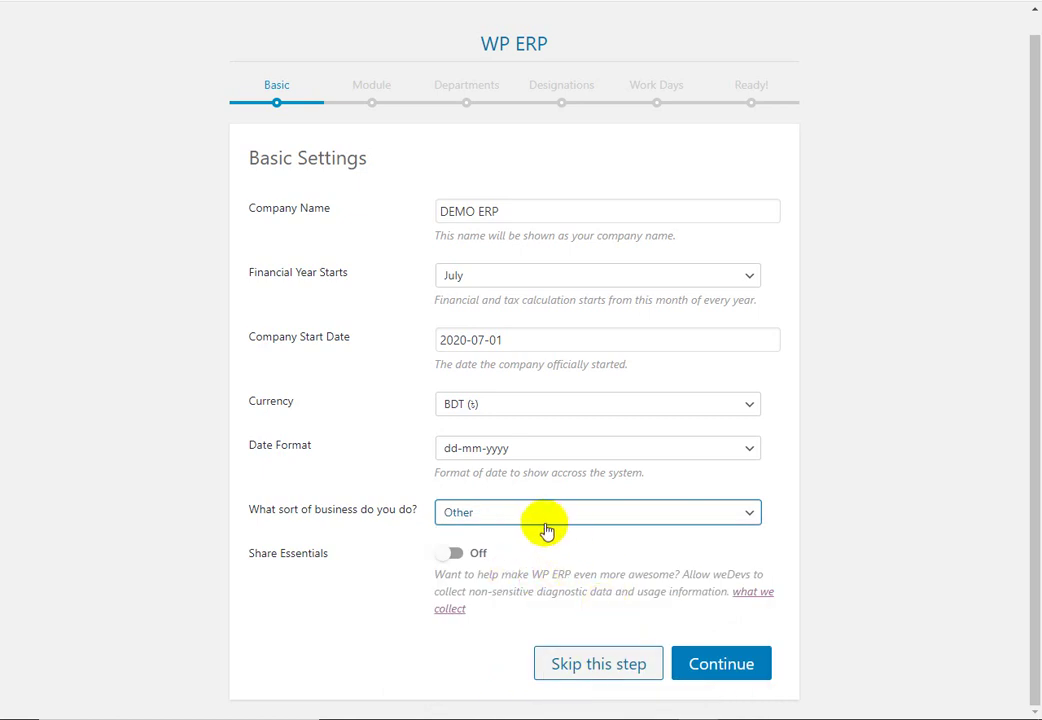
{"action": "left_click", "coordinate": [461, 556]}
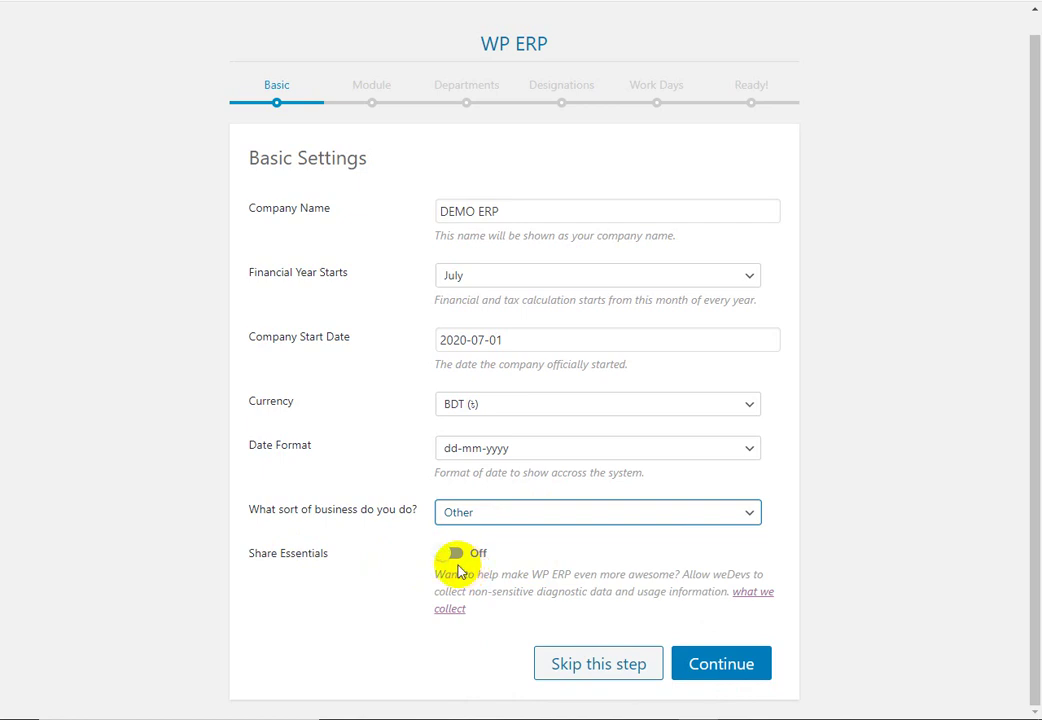
{"action": "left_click", "coordinate": [461, 565]}
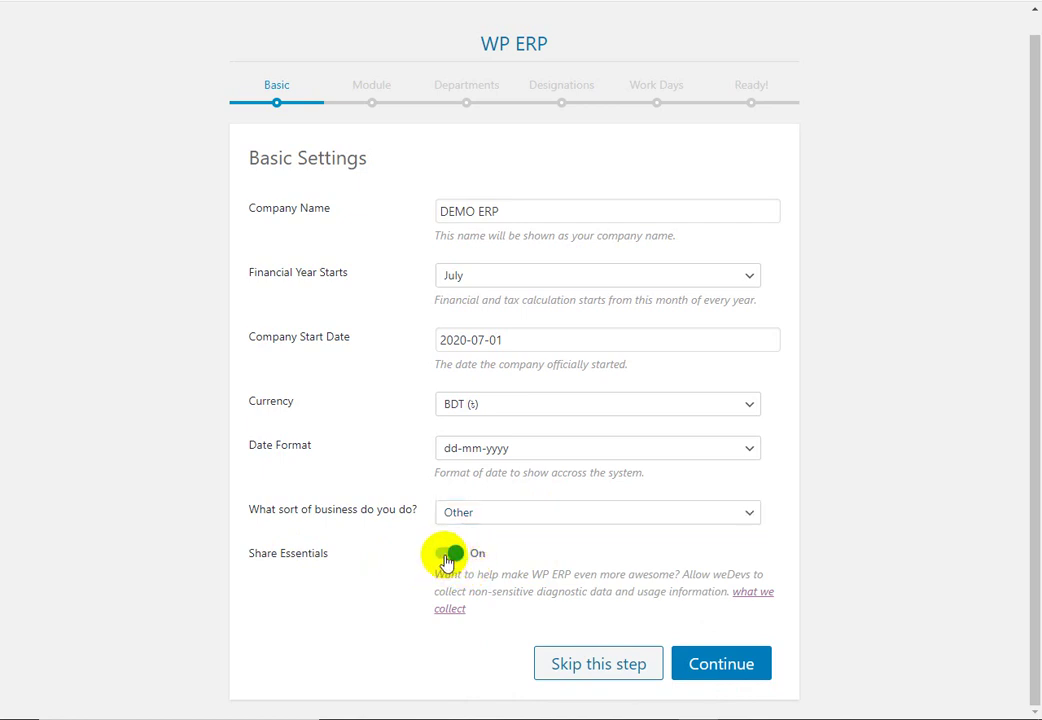
{"action": "left_click", "coordinate": [456, 558]}
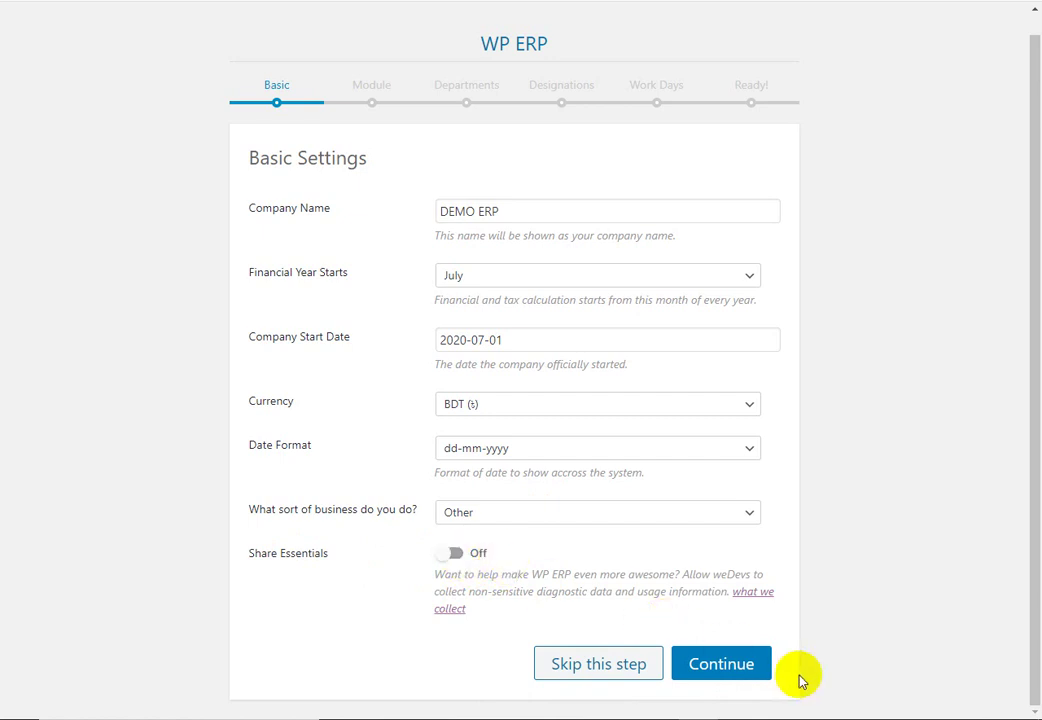
{"action": "left_click", "coordinate": [741, 674]}
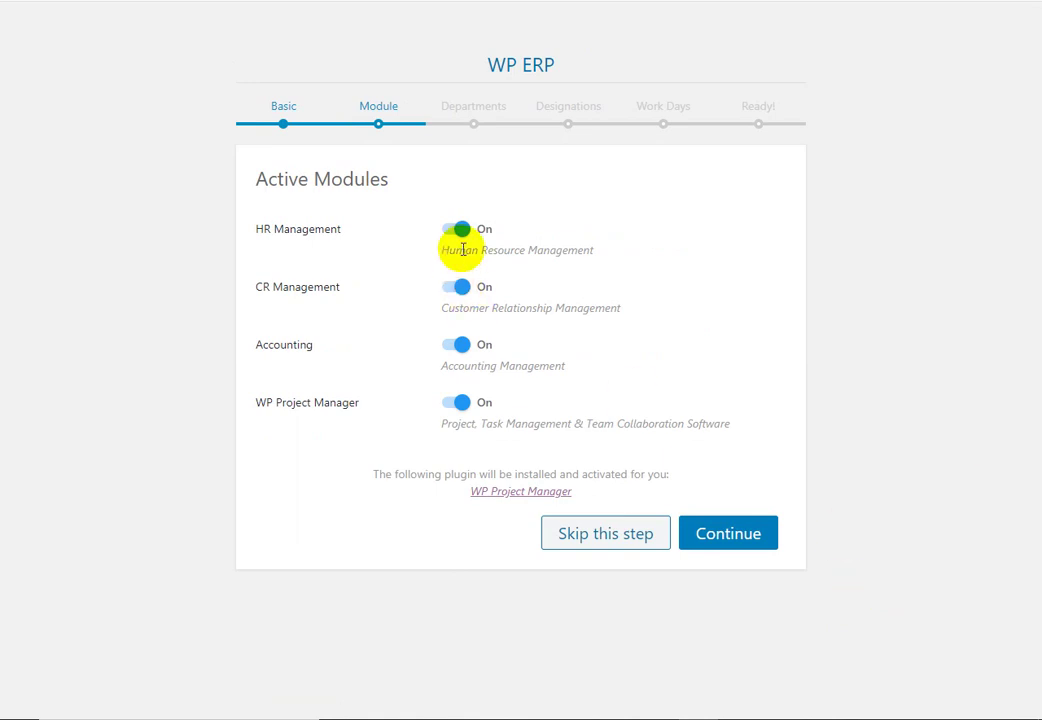
Step: Continue past the Module step with HR, CR, Accounting and Project Manager left on
{"action": "left_click", "coordinate": [752, 547]}
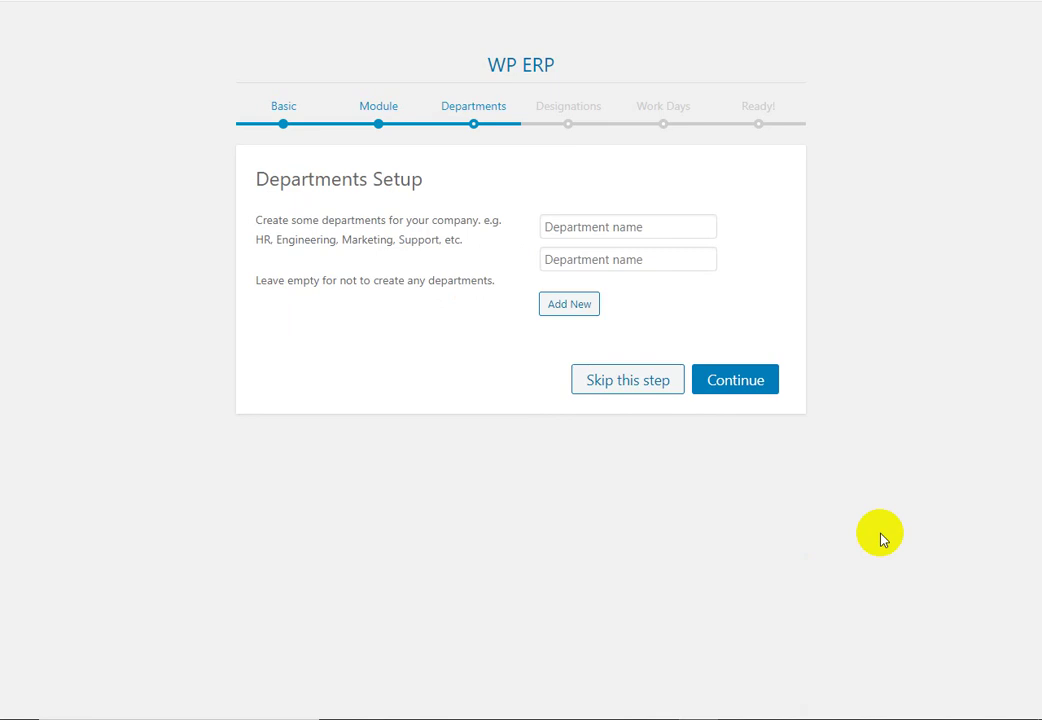
Step: Enter departments 'DEMO HR' and 'DEMO EMT' and continue to Designation Setup
{"action": "left_click", "coordinate": [679, 225]}
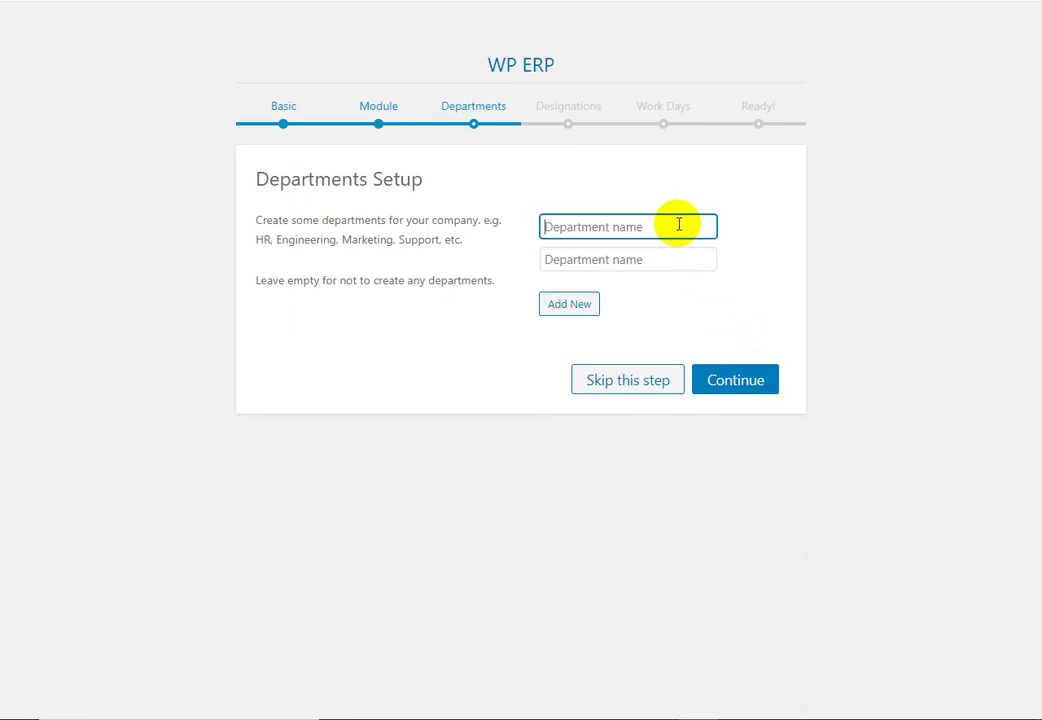
{"action": "type", "text": "D"}
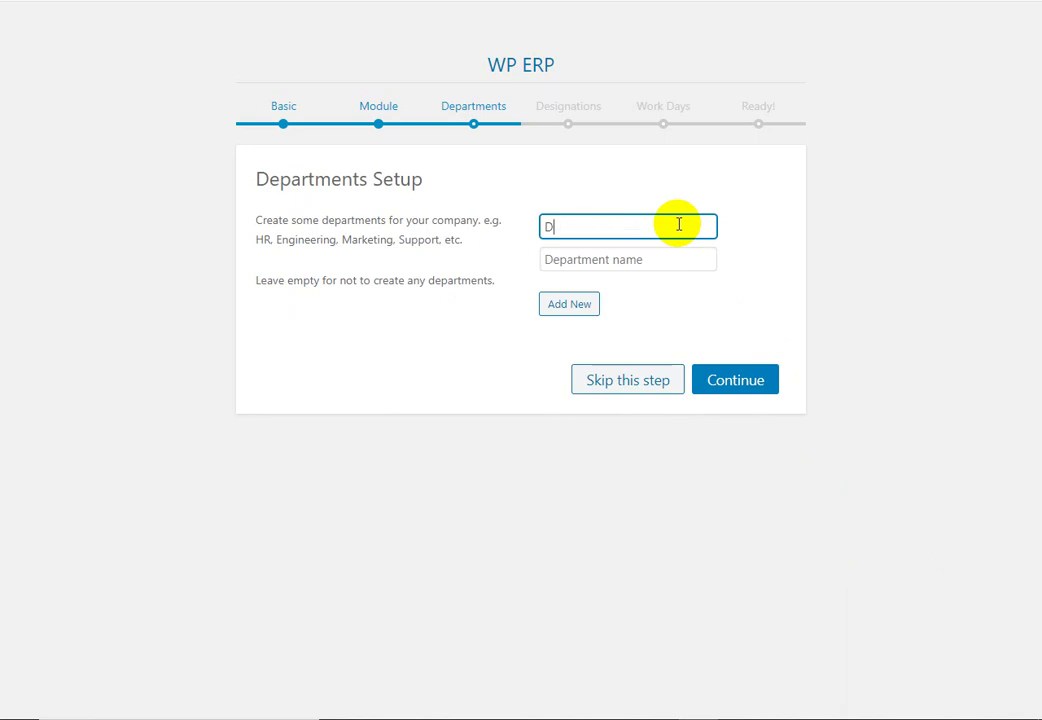
{"action": "type", "text": "EMO DEP"}
{"action": "left_click", "coordinate": [654, 262]}
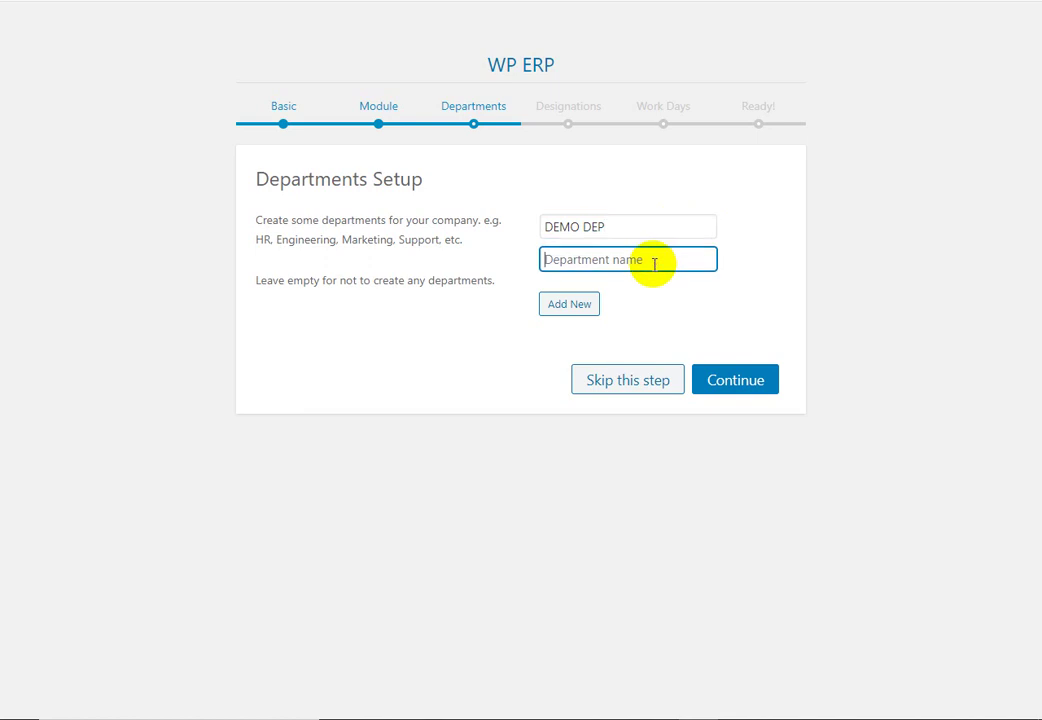
{"action": "left_click", "coordinate": [627, 228]}
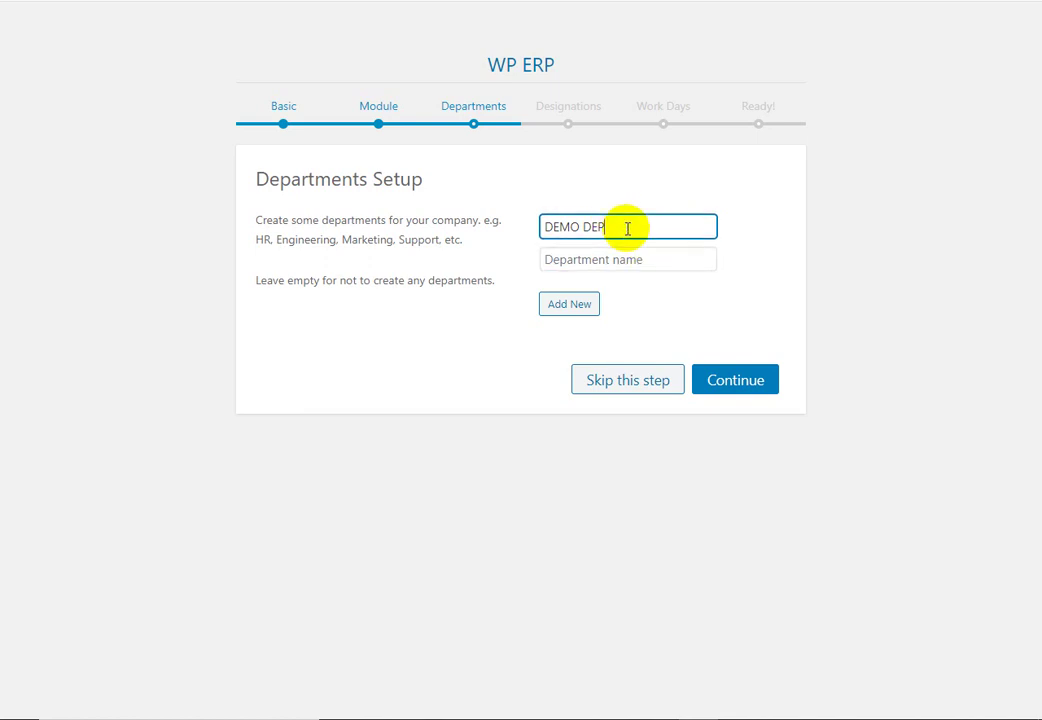
{"action": "key", "text": "BackSpace"}
{"action": "key", "text": "BackSpace"}
{"action": "key", "text": "BackSpace"}
{"action": "type", "text": "HR"}
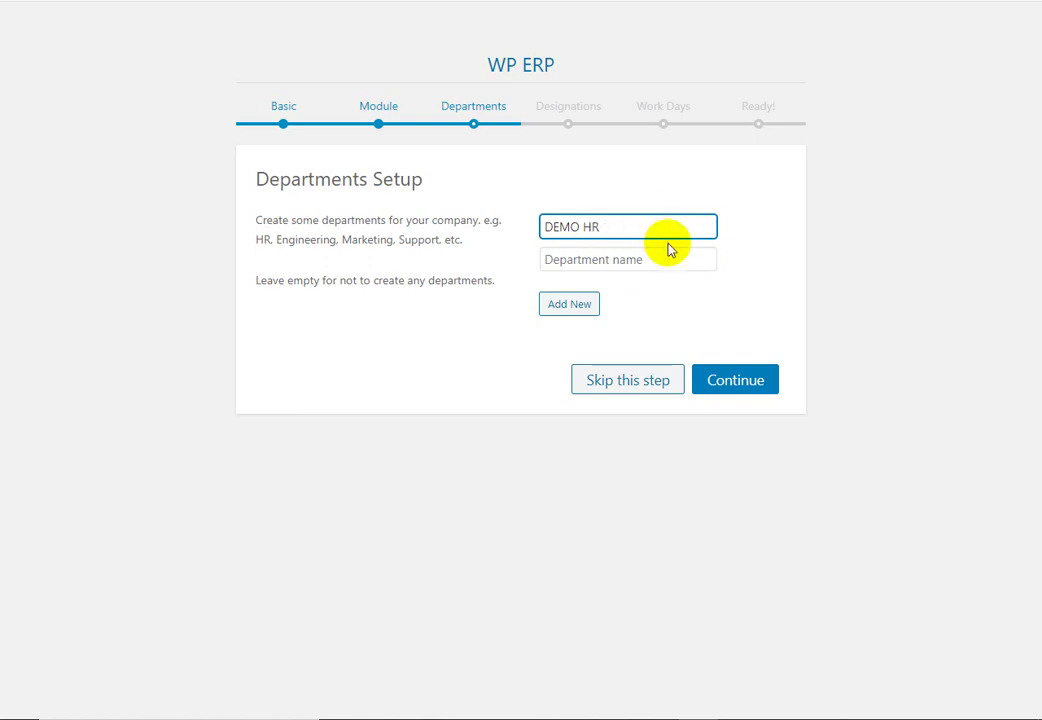
{"action": "left_click", "coordinate": [671, 256]}
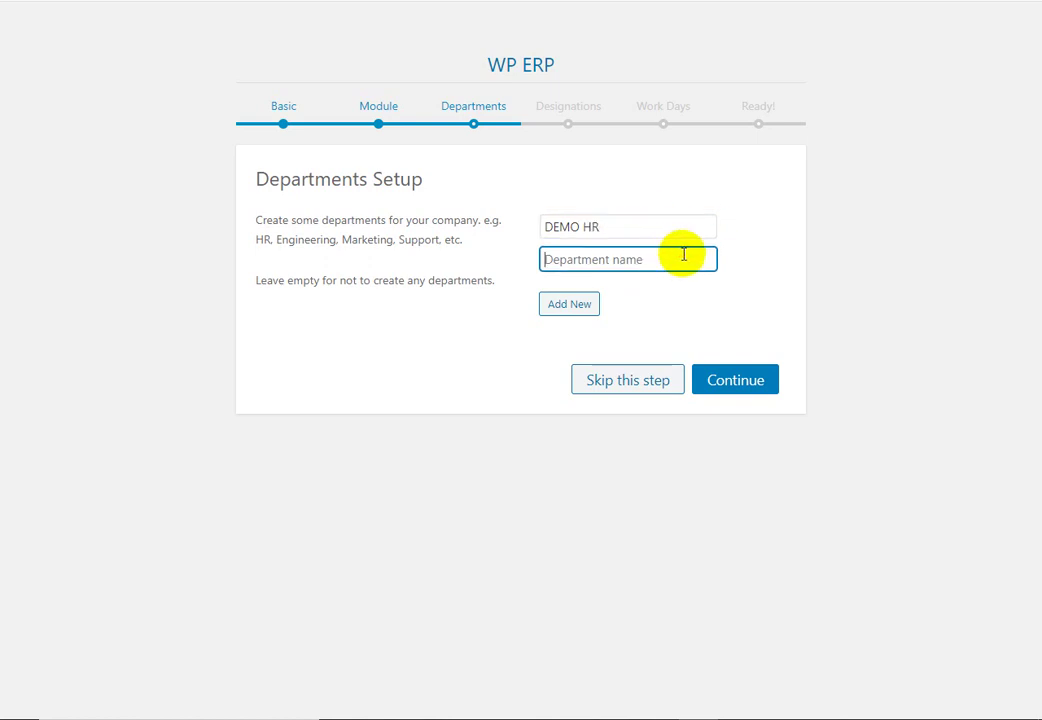
{"action": "type", "text": "DEMO "}
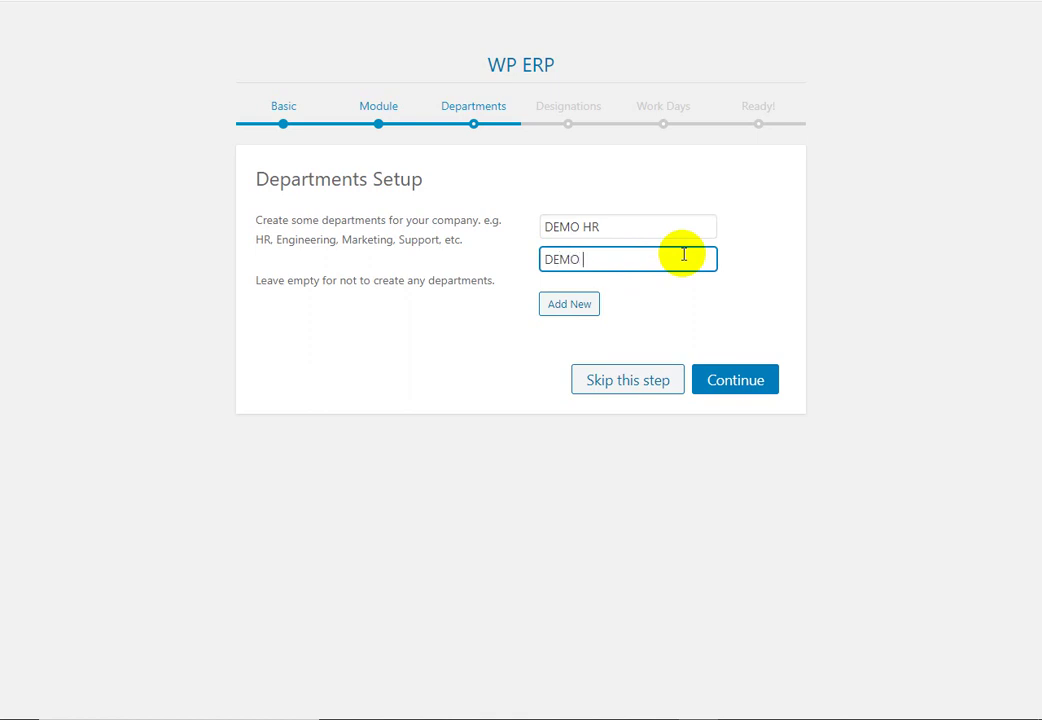
{"action": "type", "text": "EMT"}
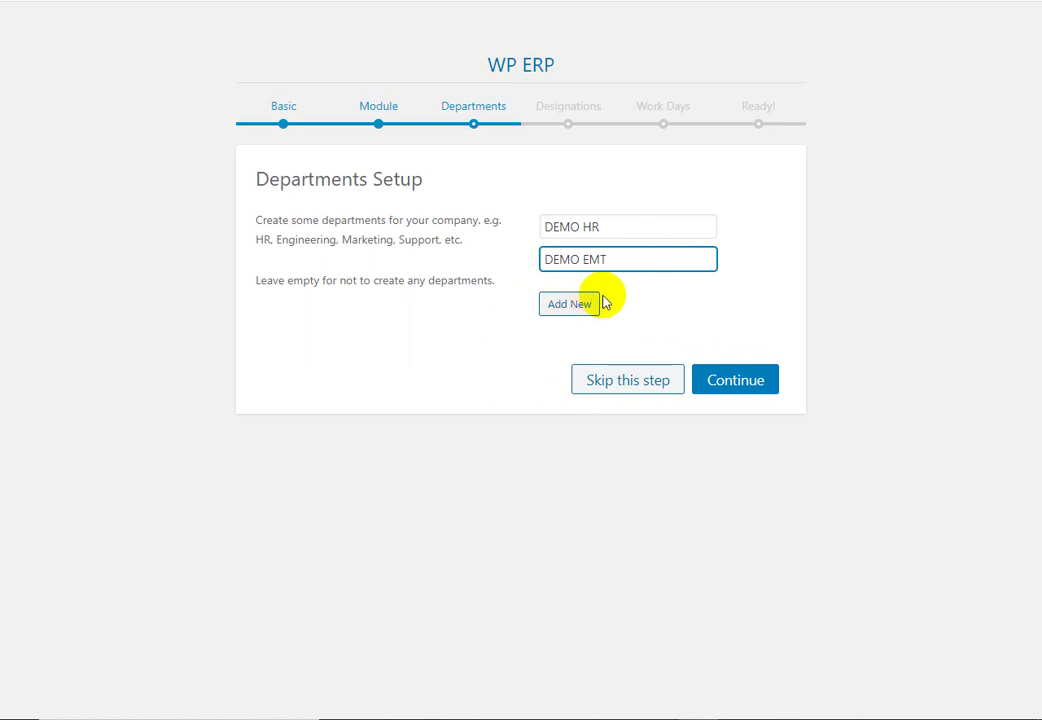
{"action": "left_click", "coordinate": [748, 386]}
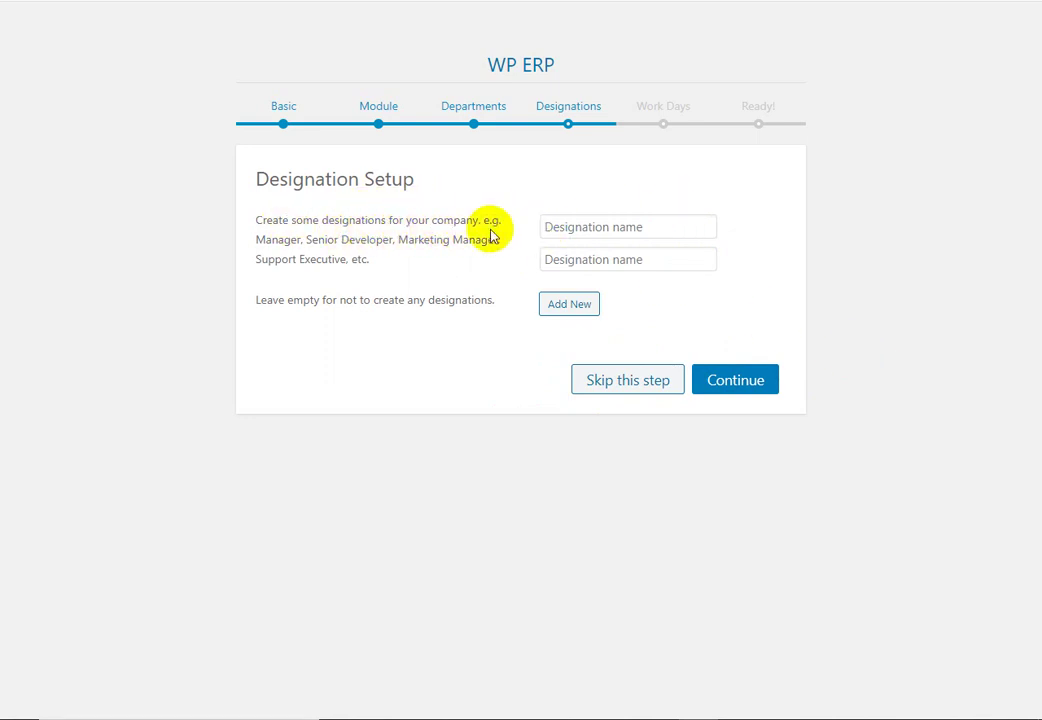
Step: Add designations 'Manager' and 'Senior Engineer' and continue to Workdays Setup
{"action": "left_click", "coordinate": [668, 227]}
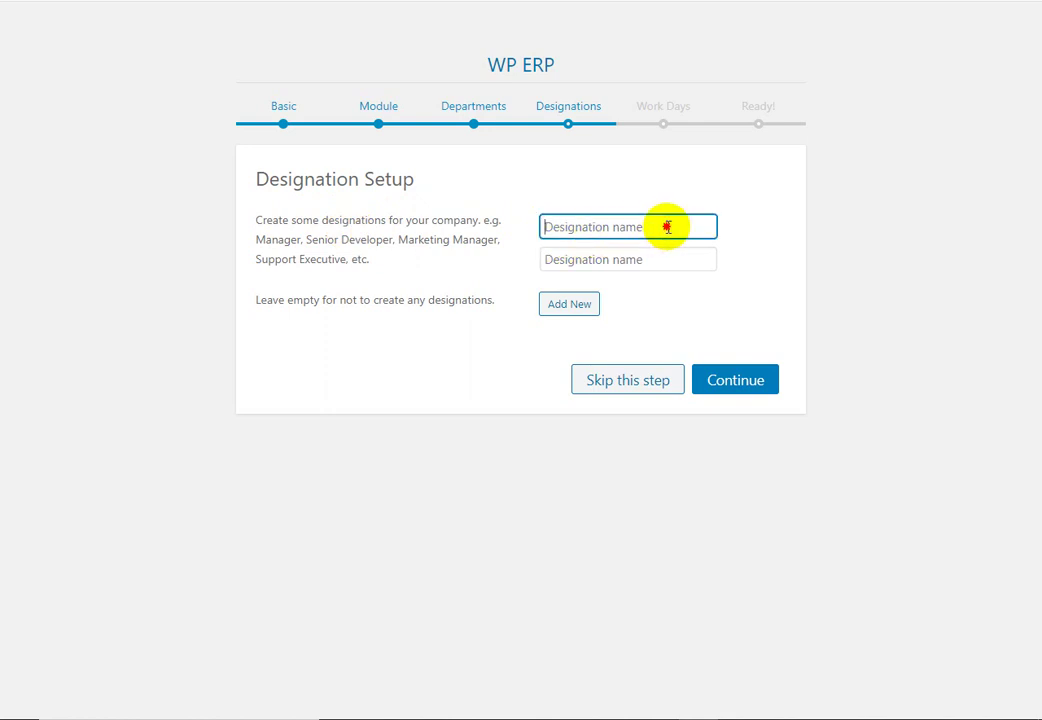
{"action": "type", "text": "Mana"}
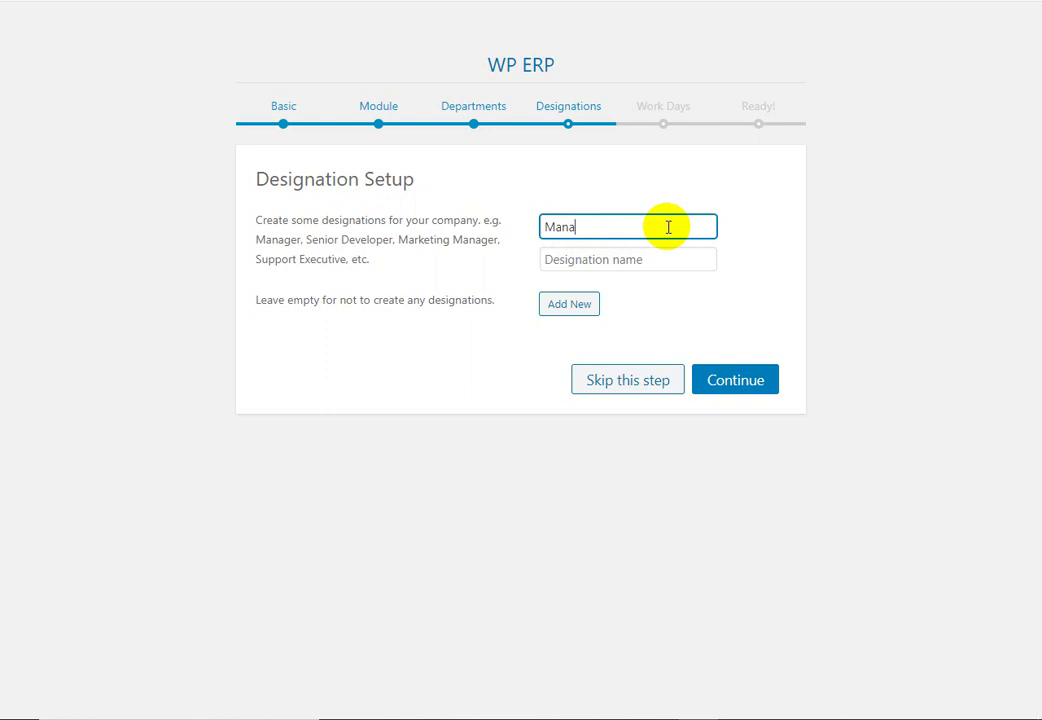
{"action": "type", "text": "ger"}
{"action": "key", "text": "Tab"}
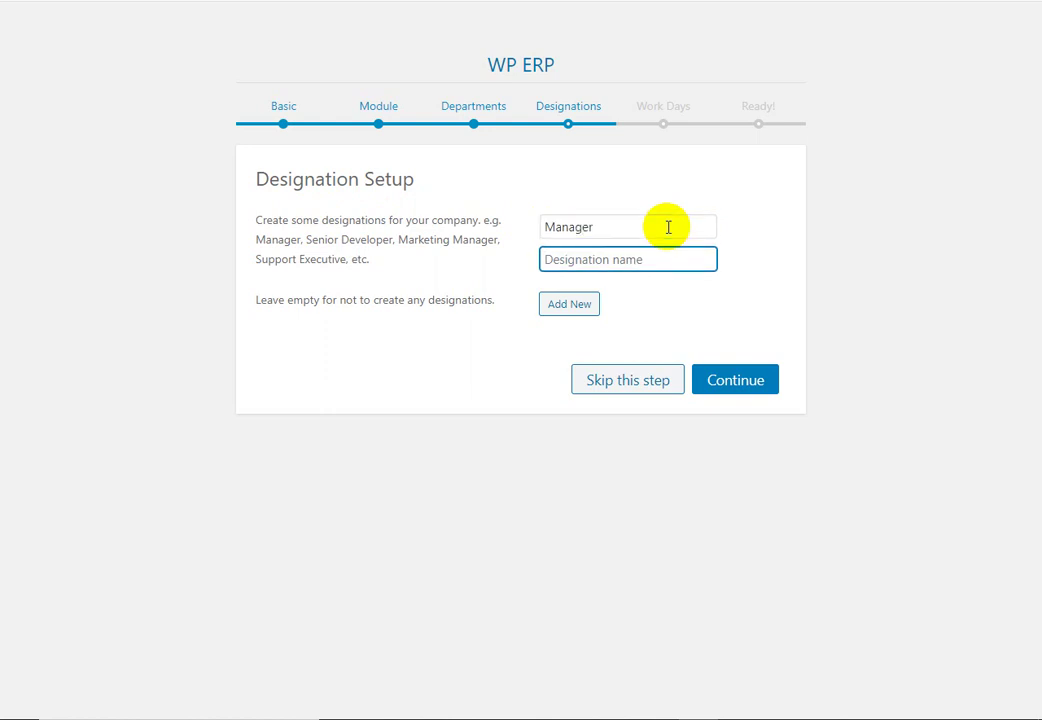
{"action": "type", "text": "Senior Engineer"}
{"action": "left_click", "coordinate": [728, 384]}
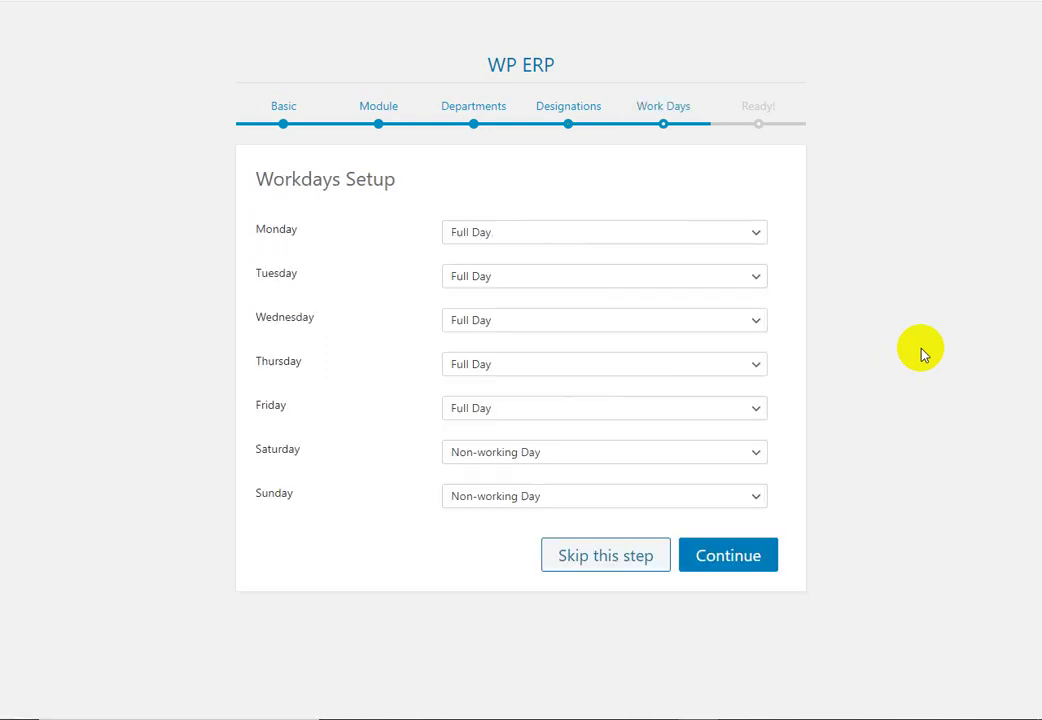
Step: Keep Monday a Full Day, make Friday a Non-working Day and Thursday a Half Day
{"action": "left_click", "coordinate": [754, 238]}
{"action": "left_click", "coordinate": [581, 233]}
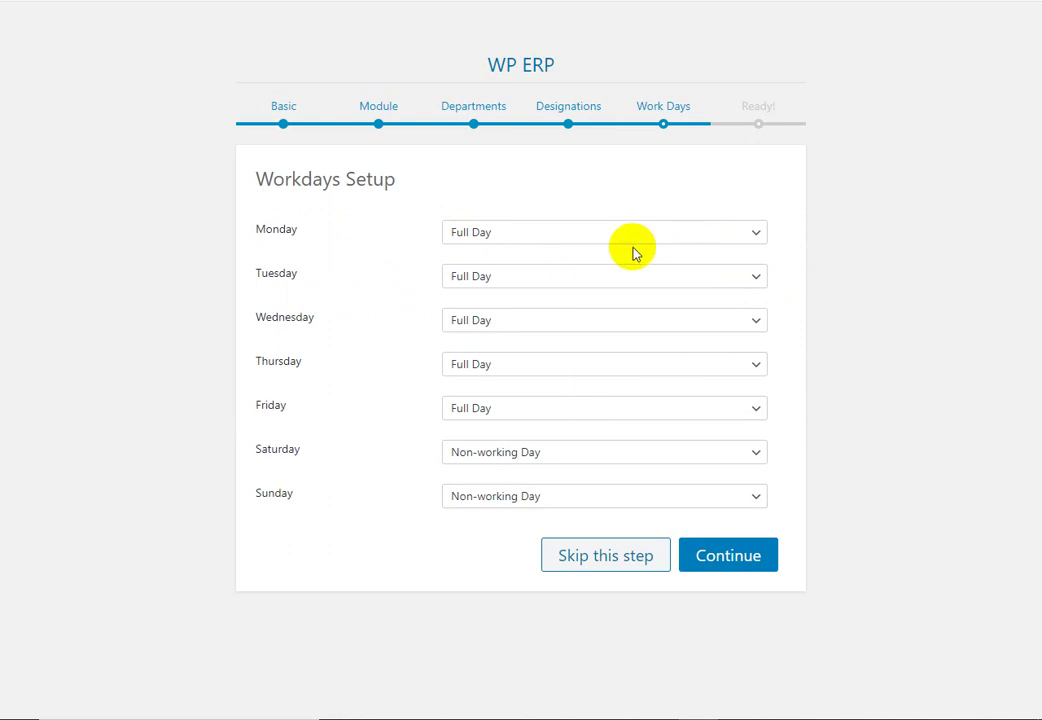
{"action": "left_click", "coordinate": [661, 413]}
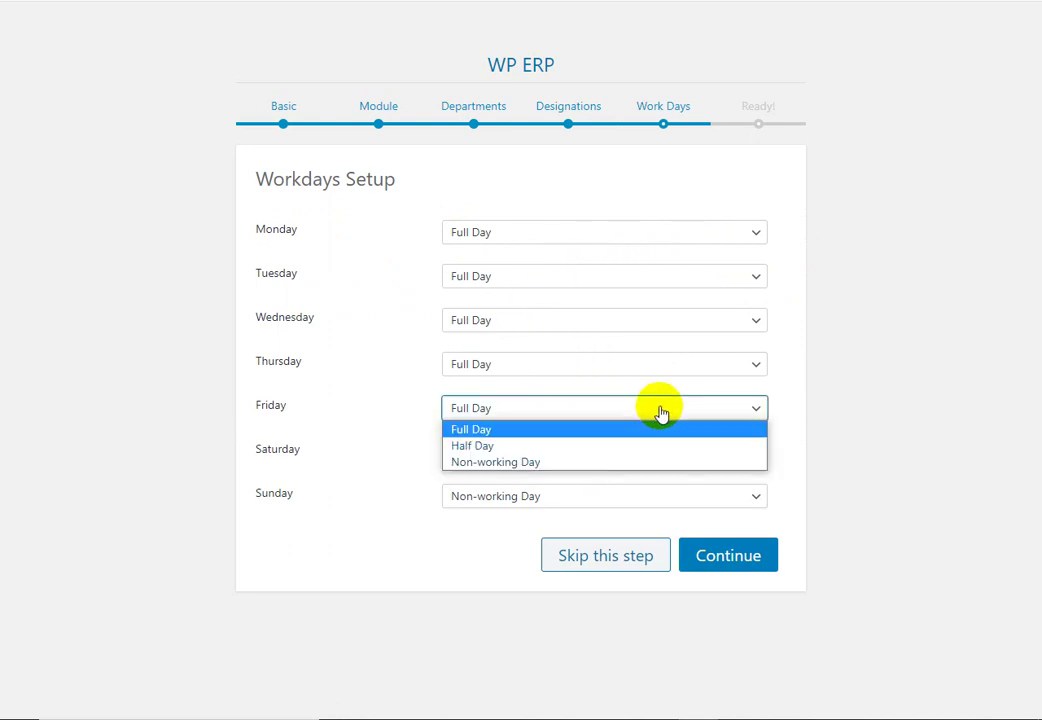
{"action": "left_click", "coordinate": [546, 467]}
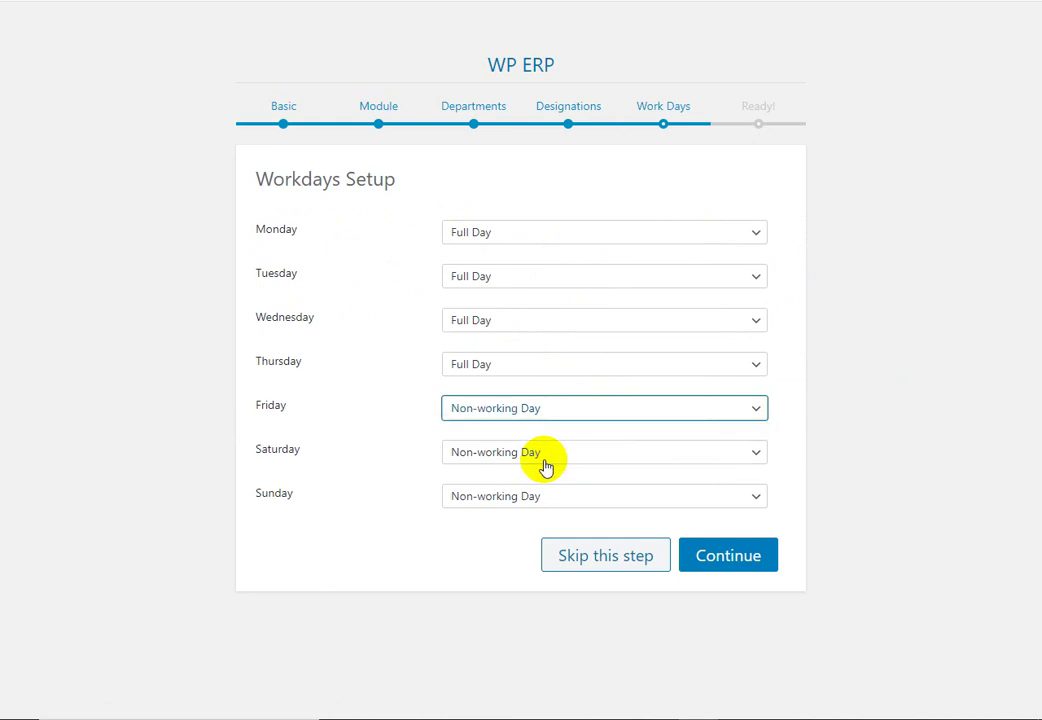
{"action": "left_click", "coordinate": [589, 369]}
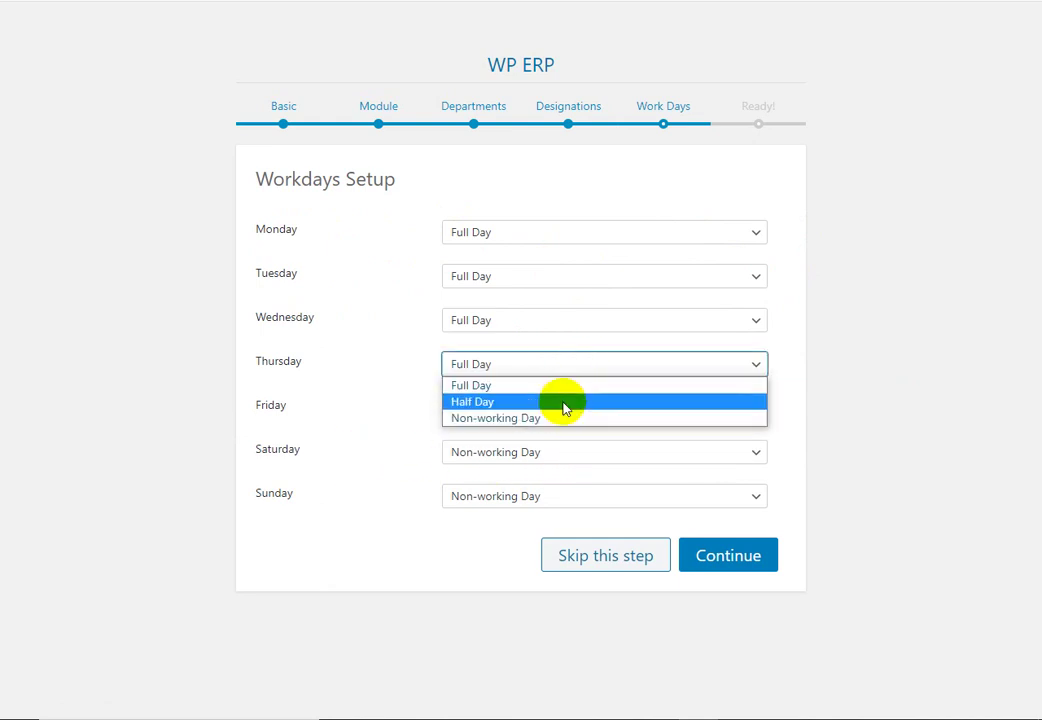
{"action": "left_click", "coordinate": [563, 405]}
Step: Make Saturday and Sunday Full Days and save the workdays to finish the setup
{"action": "left_click", "coordinate": [588, 458]}
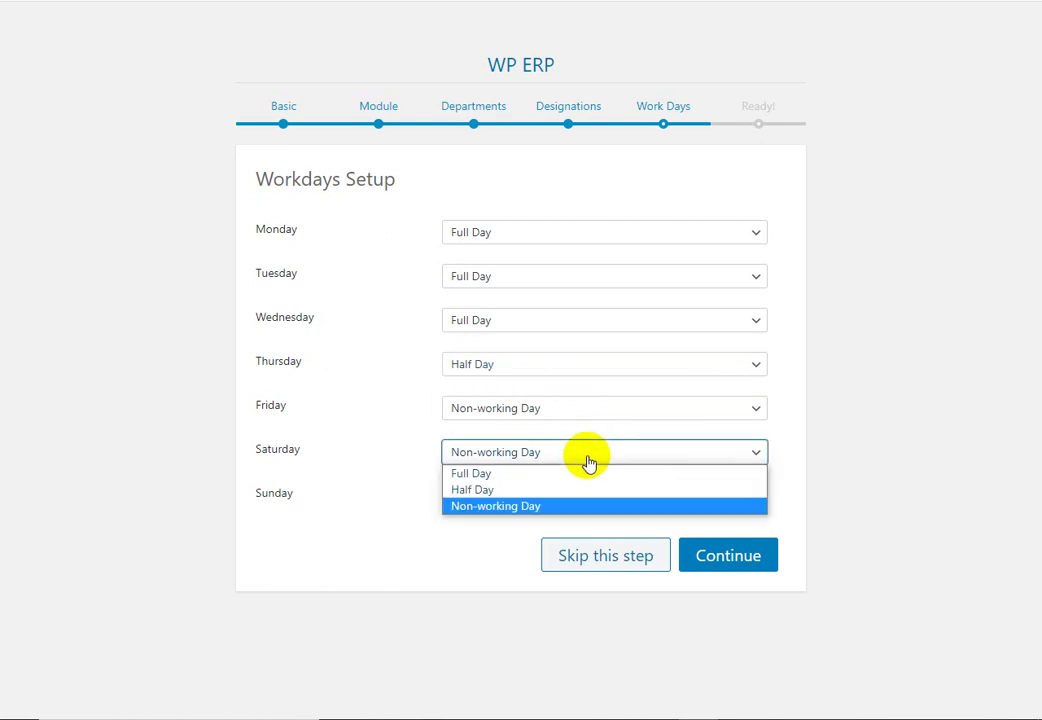
{"action": "left_click", "coordinate": [532, 479]}
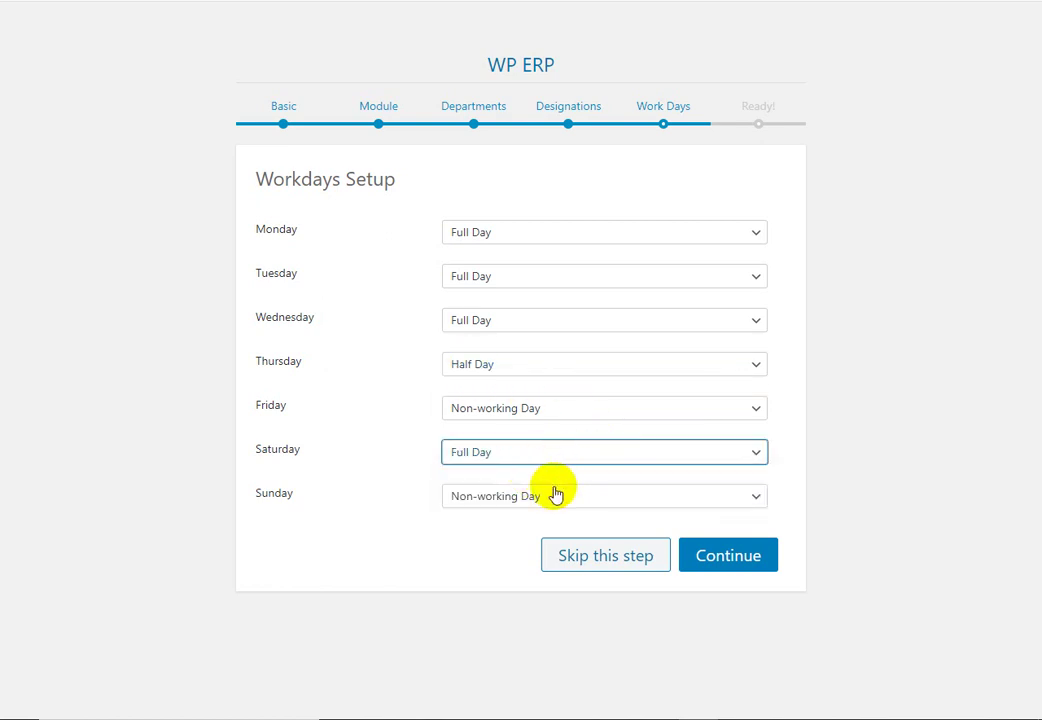
{"action": "left_click", "coordinate": [548, 497]}
{"action": "left_click", "coordinate": [510, 518]}
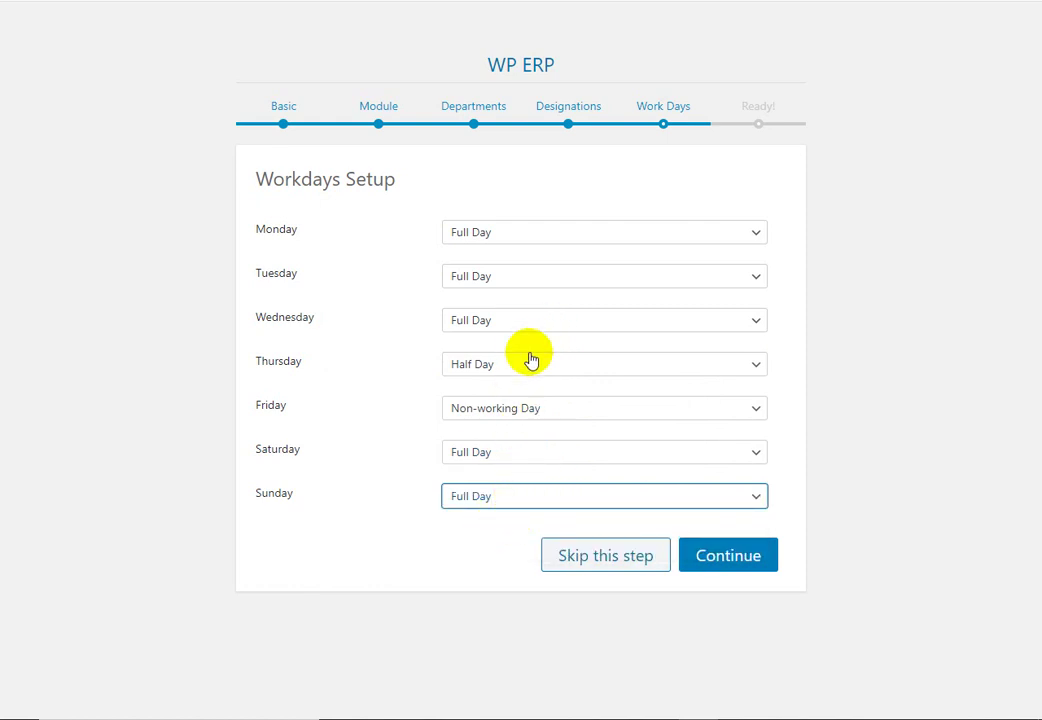
{"action": "left_click", "coordinate": [562, 458]}
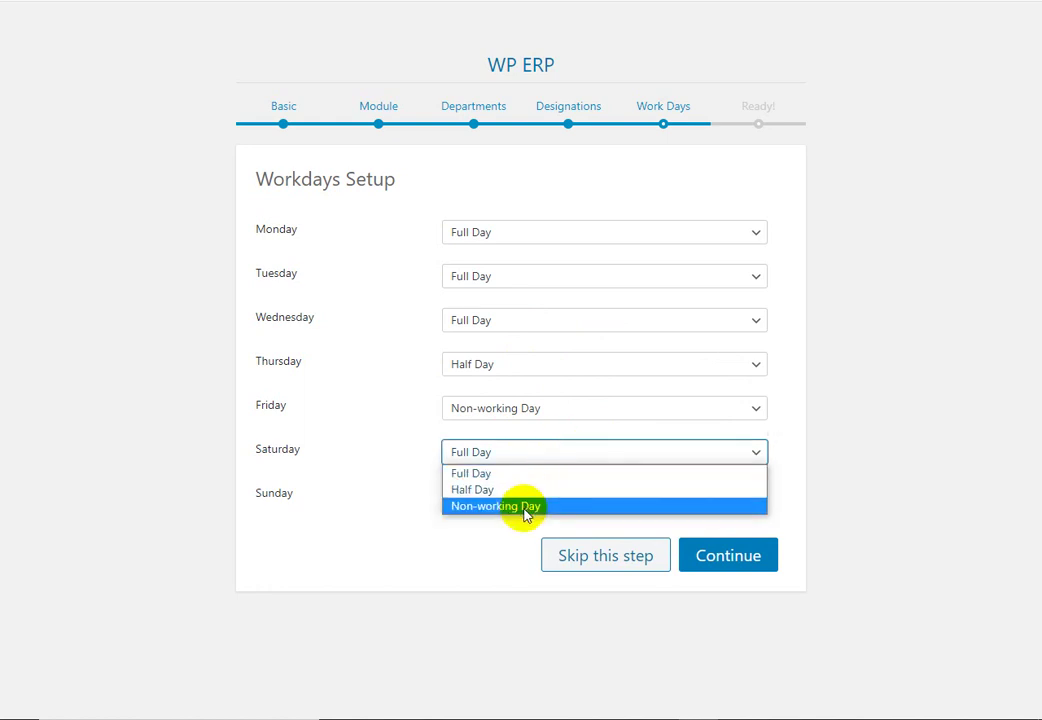
{"action": "left_click", "coordinate": [970, 453]}
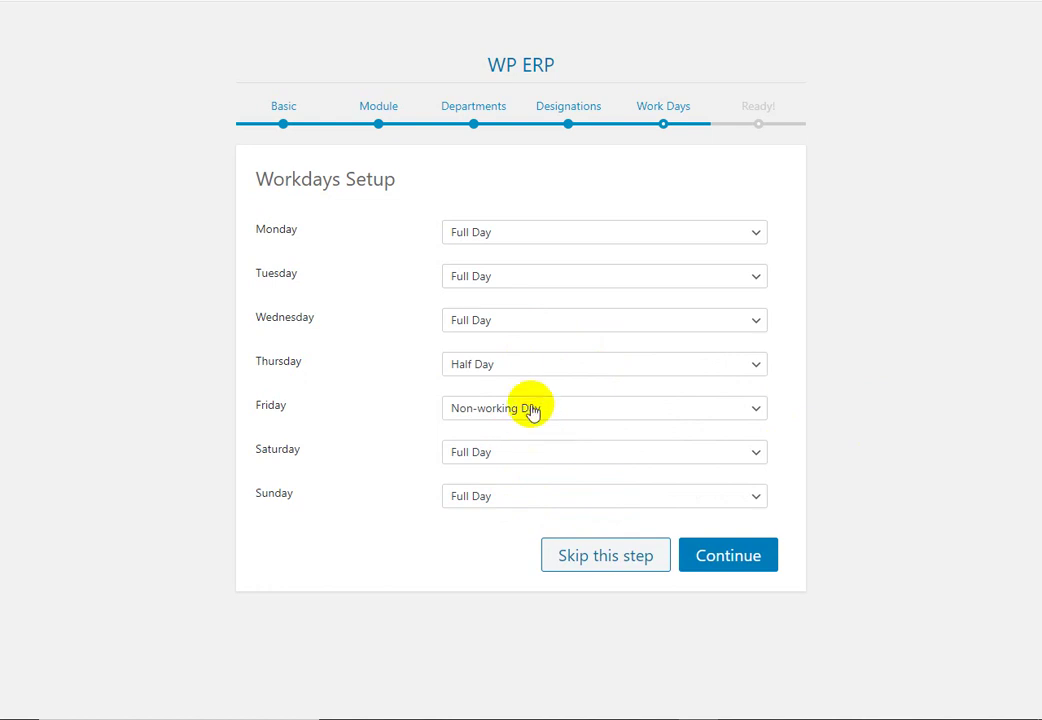
{"action": "left_click", "coordinate": [745, 558]}
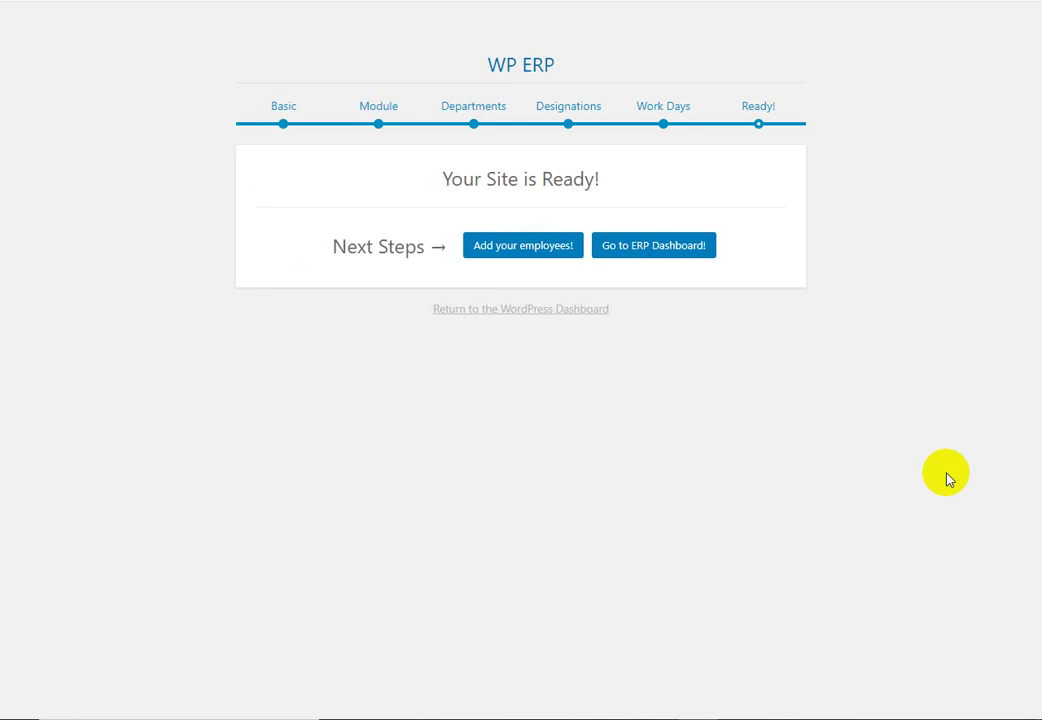
Step: Go from the Your Site is Ready page to the ERP Dashboard
{"action": "left_click", "coordinate": [663, 256]}
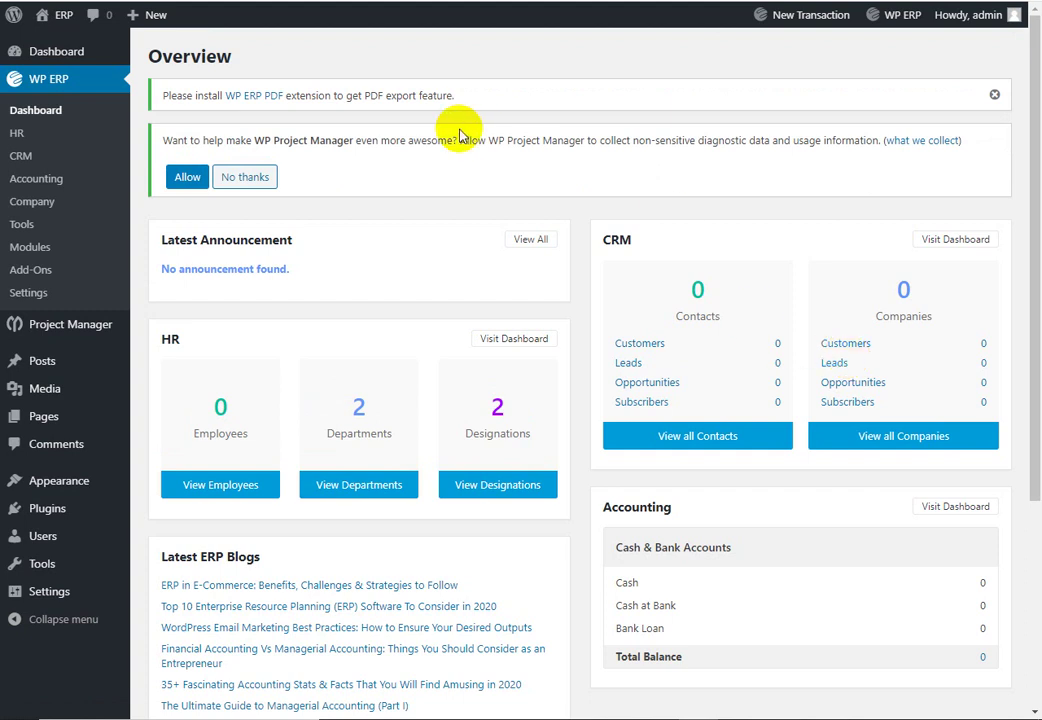
Step: Dismiss the WP ERP PDF notice and decline Project Manager usage-data sharing
{"action": "left_click", "coordinate": [996, 95]}
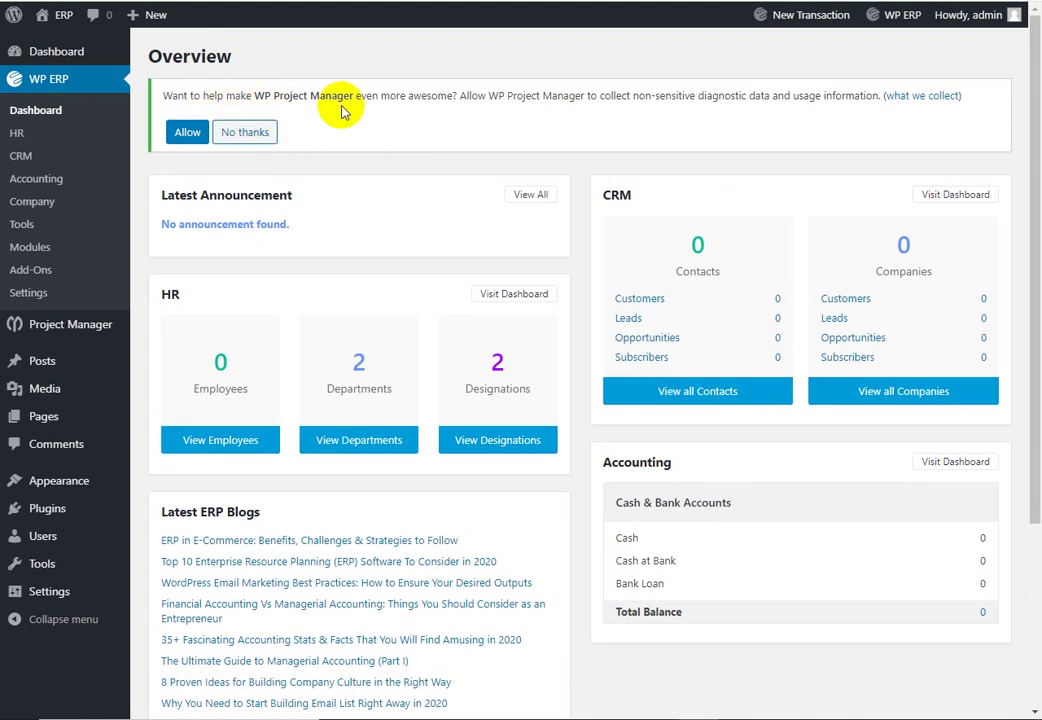
{"action": "left_click", "coordinate": [256, 135]}
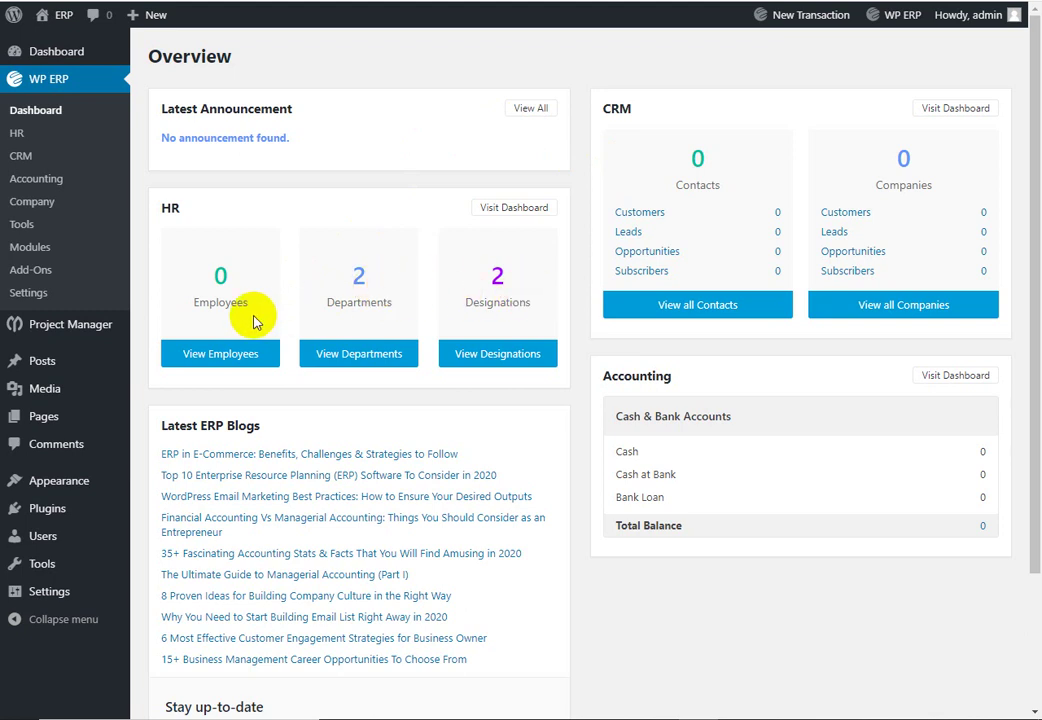
{"action": "scroll", "coordinate": [253, 320], "scroll_direction": "down", "scroll_amount": 3}
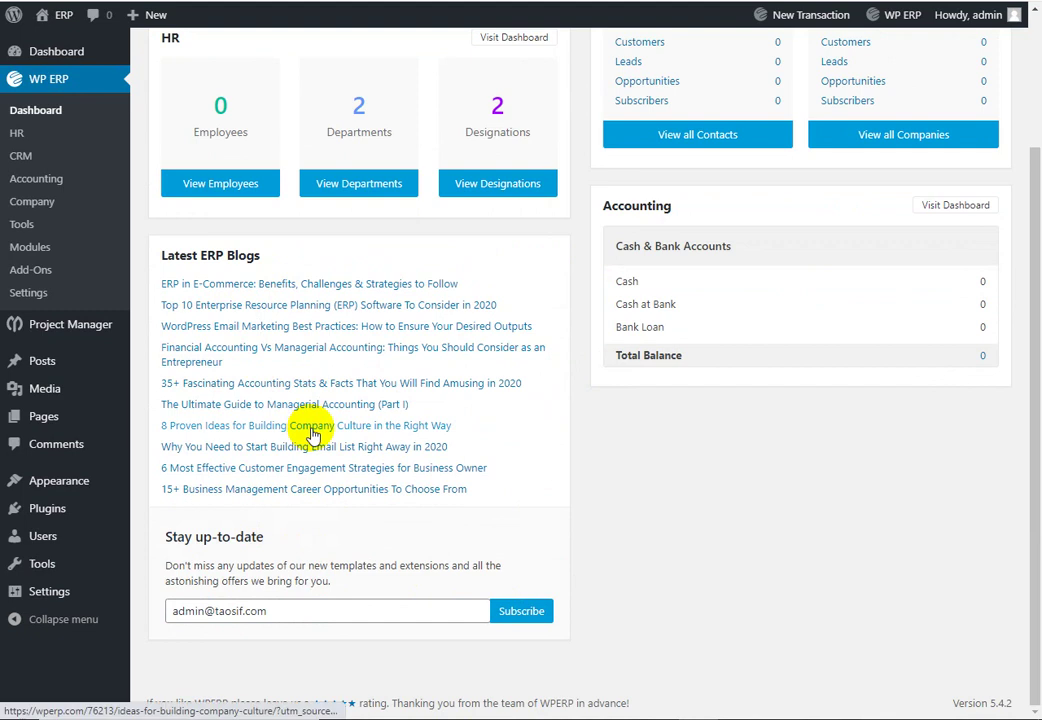
{"action": "scroll", "coordinate": [312, 433], "scroll_direction": "up", "scroll_amount": 3}
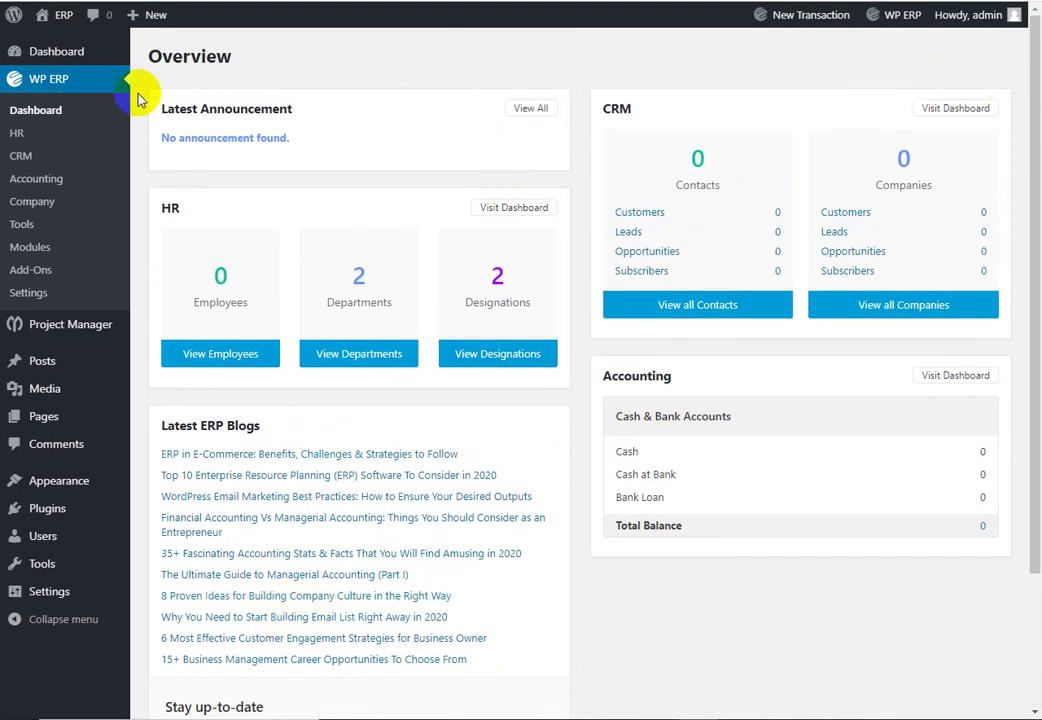
Step: Hide the Site Health Status box on the WordPress dashboard, then go to WP ERP settings
{"action": "mouse_move", "coordinate": [81, 56]}
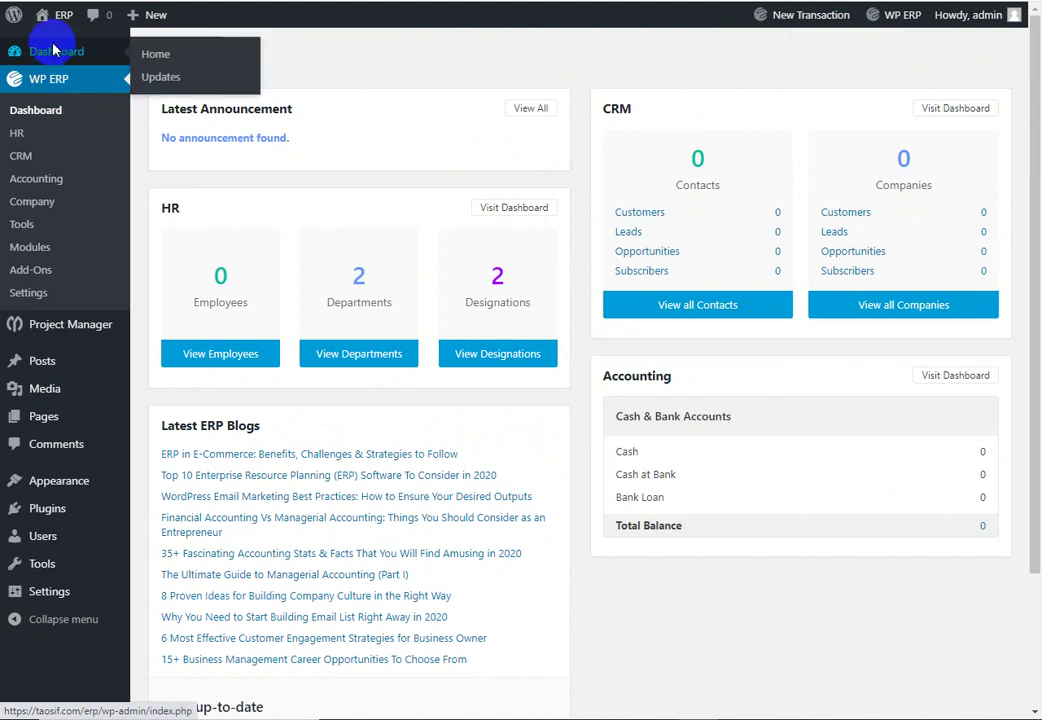
{"action": "left_click", "coordinate": [55, 50]}
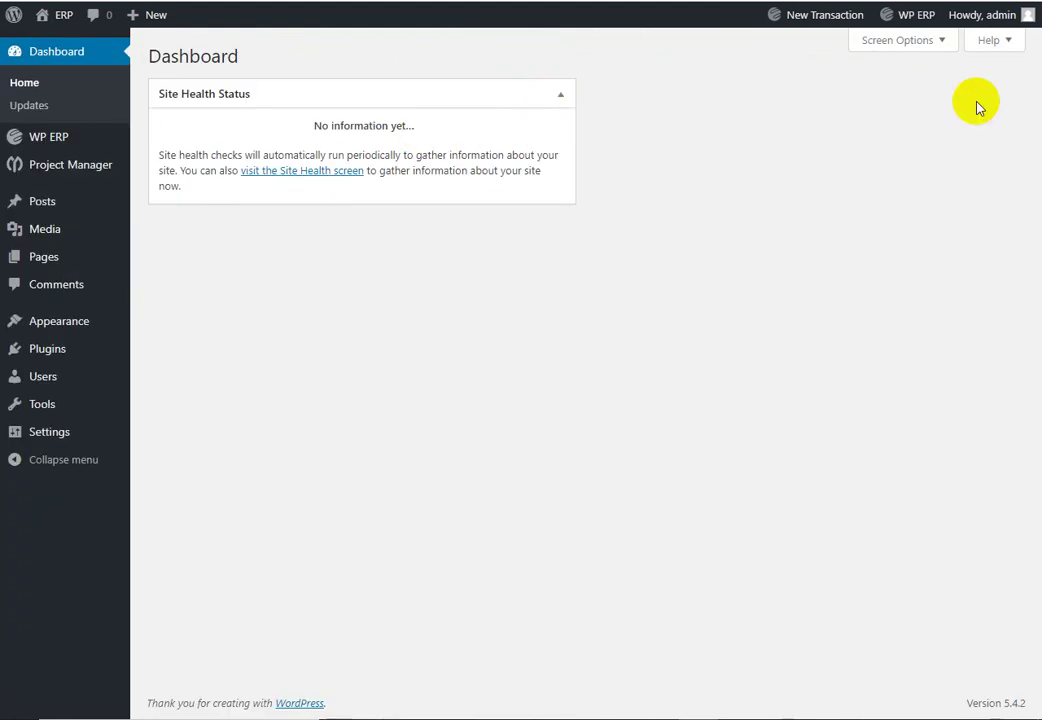
{"action": "left_click", "coordinate": [940, 40]}
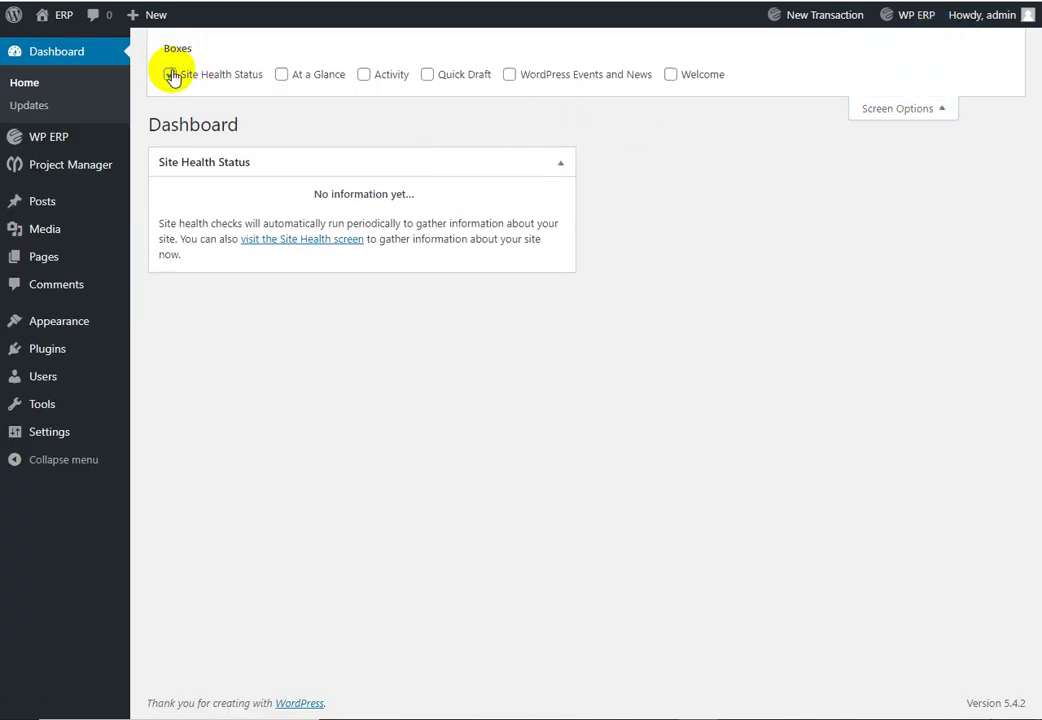
{"action": "left_click", "coordinate": [170, 74]}
{"action": "left_click", "coordinate": [945, 110]}
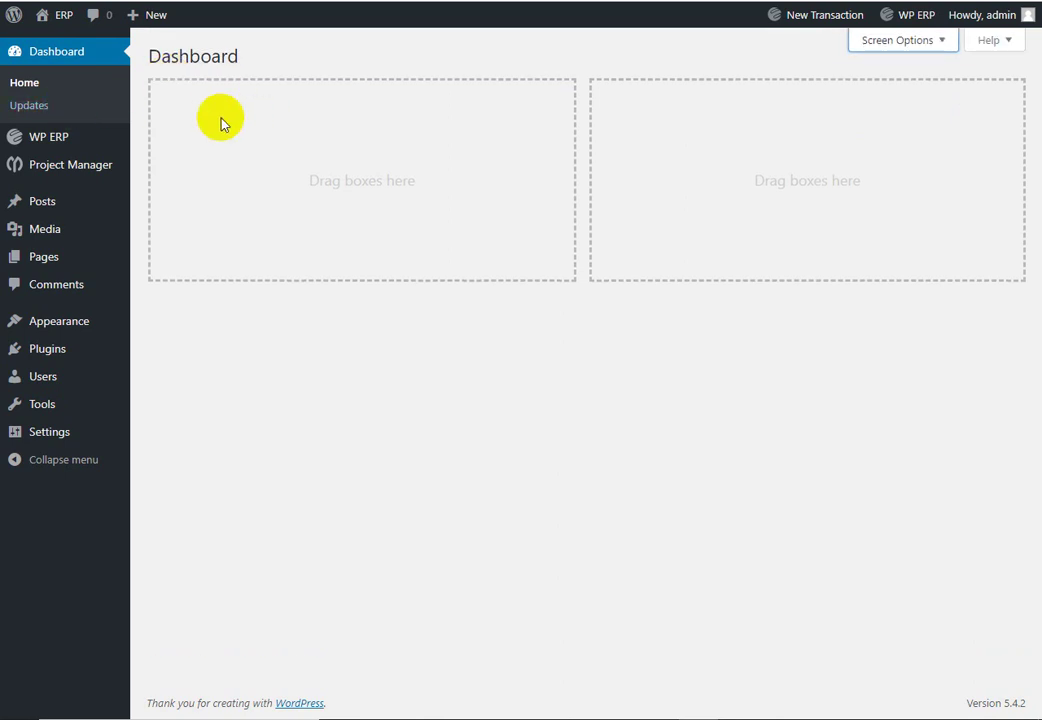
{"action": "left_click", "coordinate": [70, 148]}
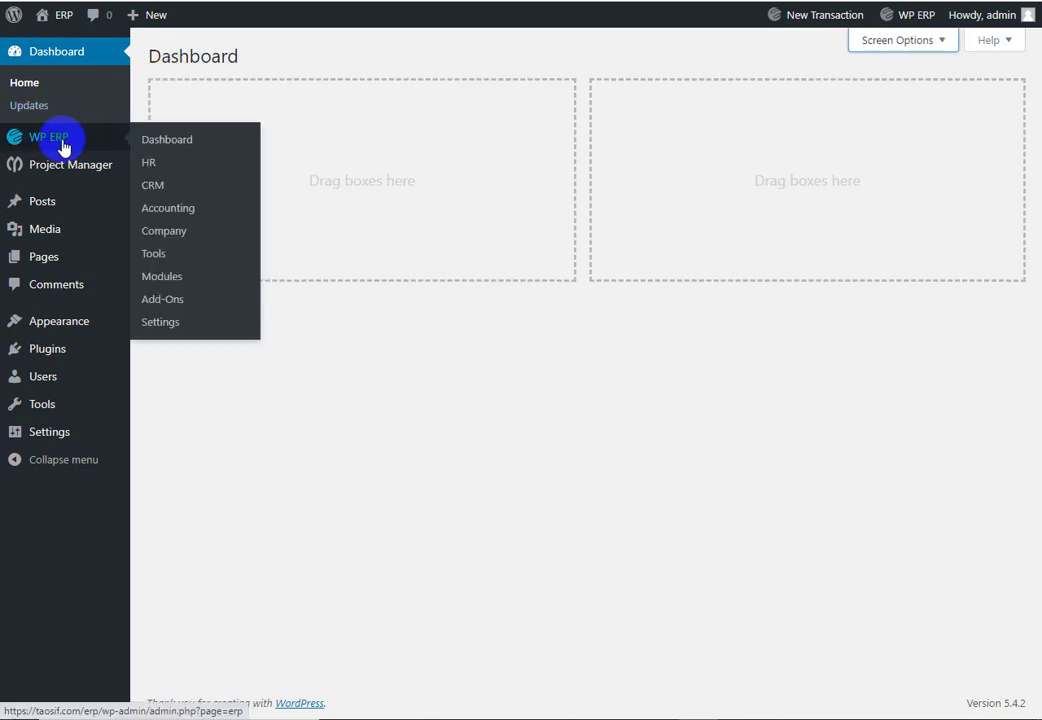
{"action": "left_click", "coordinate": [159, 326]}
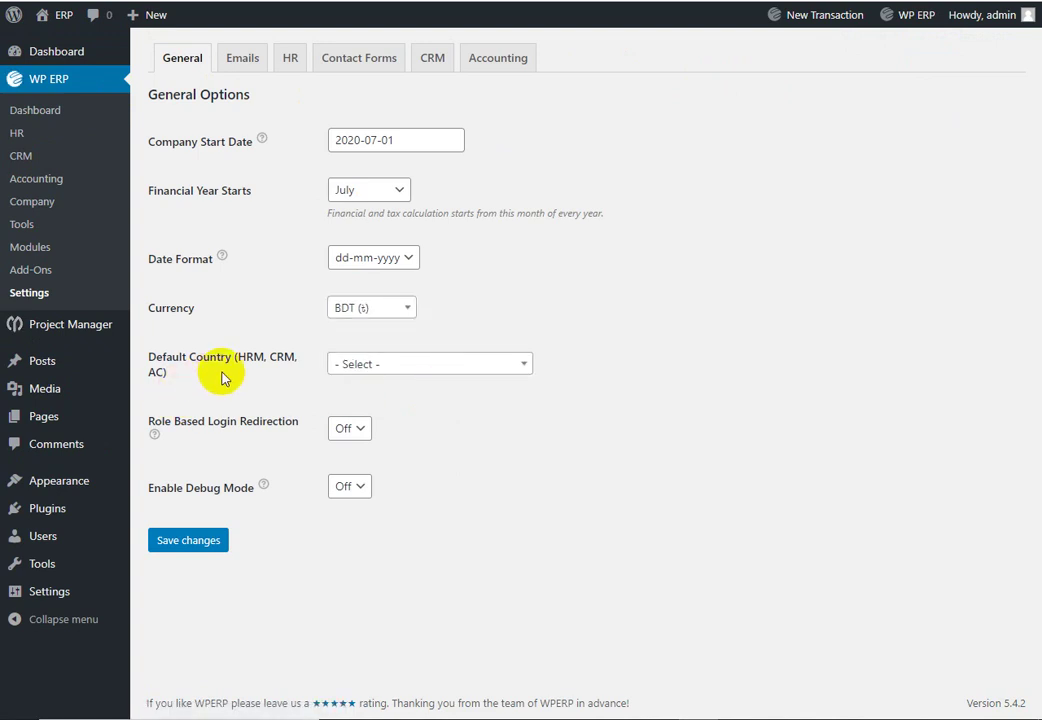
Step: Choose Bangladesh as default country, keep login redirection Off, and save the general settings
{"action": "left_click", "coordinate": [432, 364]}
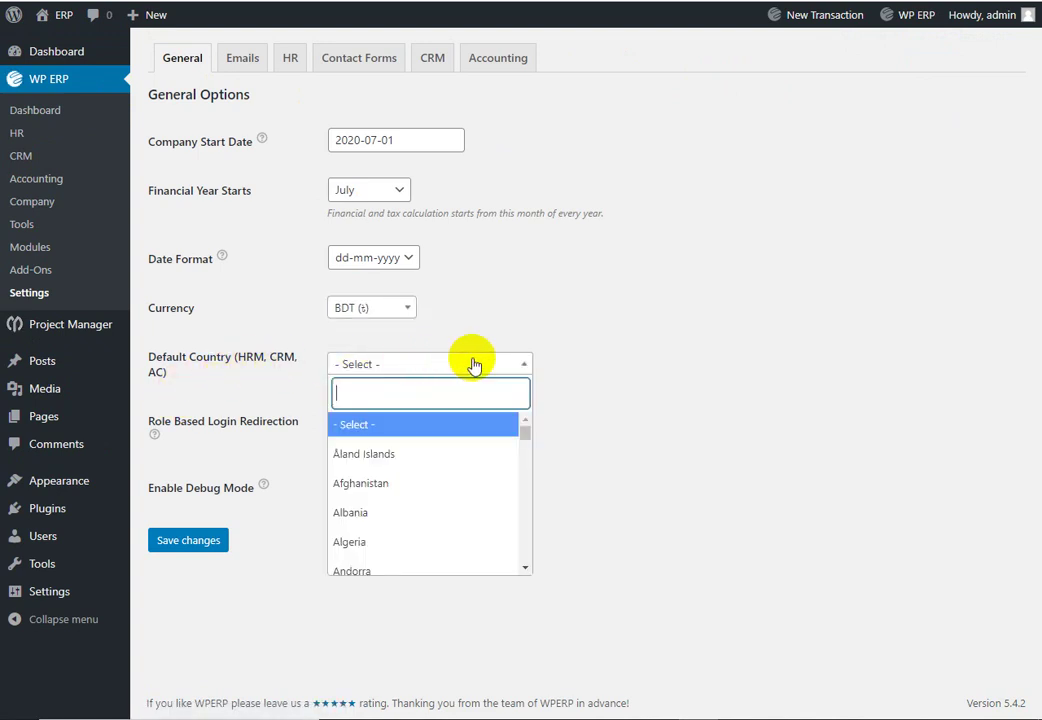
{"action": "scroll", "coordinate": [419, 491], "scroll_direction": "down", "scroll_amount": 3}
{"action": "scroll", "coordinate": [418, 491], "scroll_direction": "down", "scroll_amount": 5}
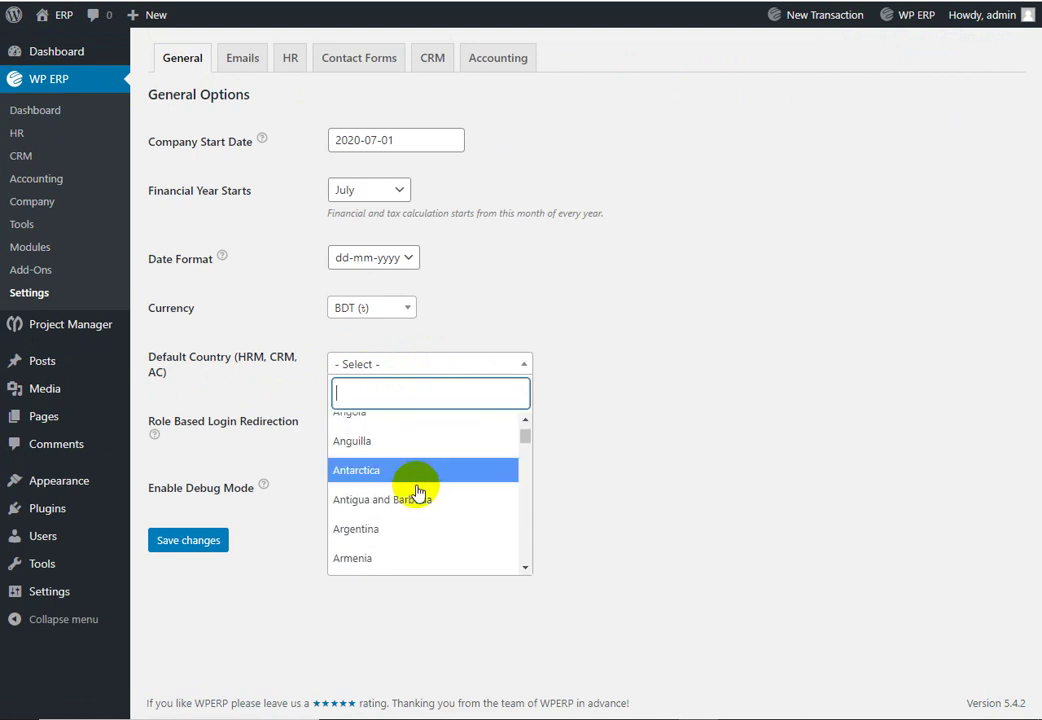
{"action": "left_click", "coordinate": [392, 546]}
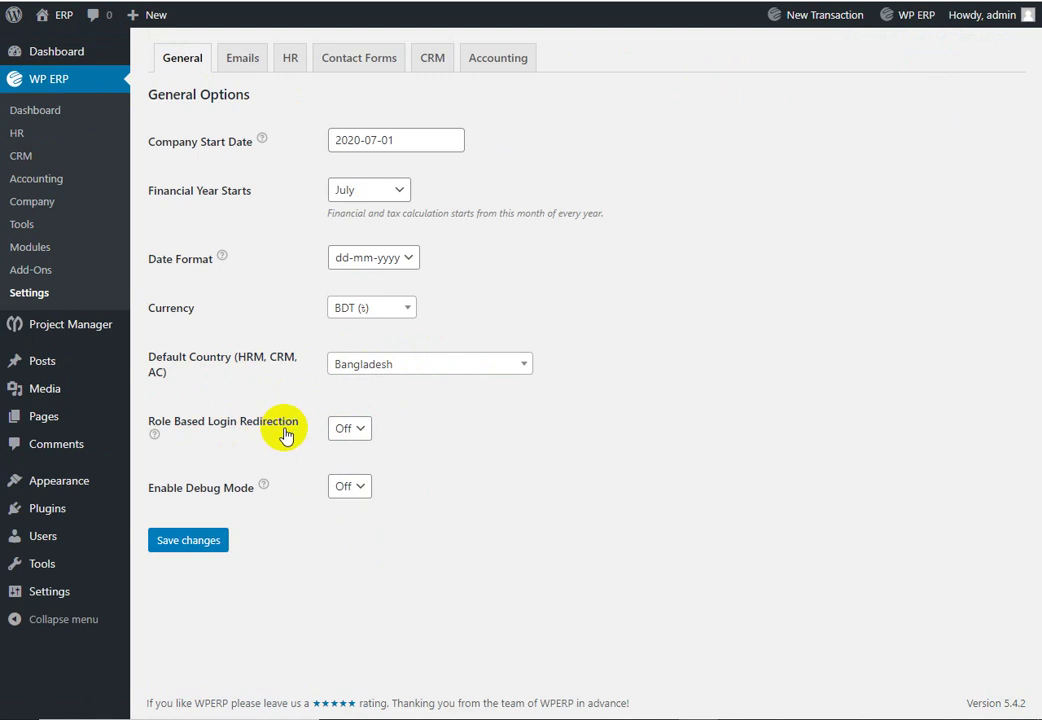
{"action": "left_click", "coordinate": [358, 433]}
{"action": "left_click", "coordinate": [432, 432]}
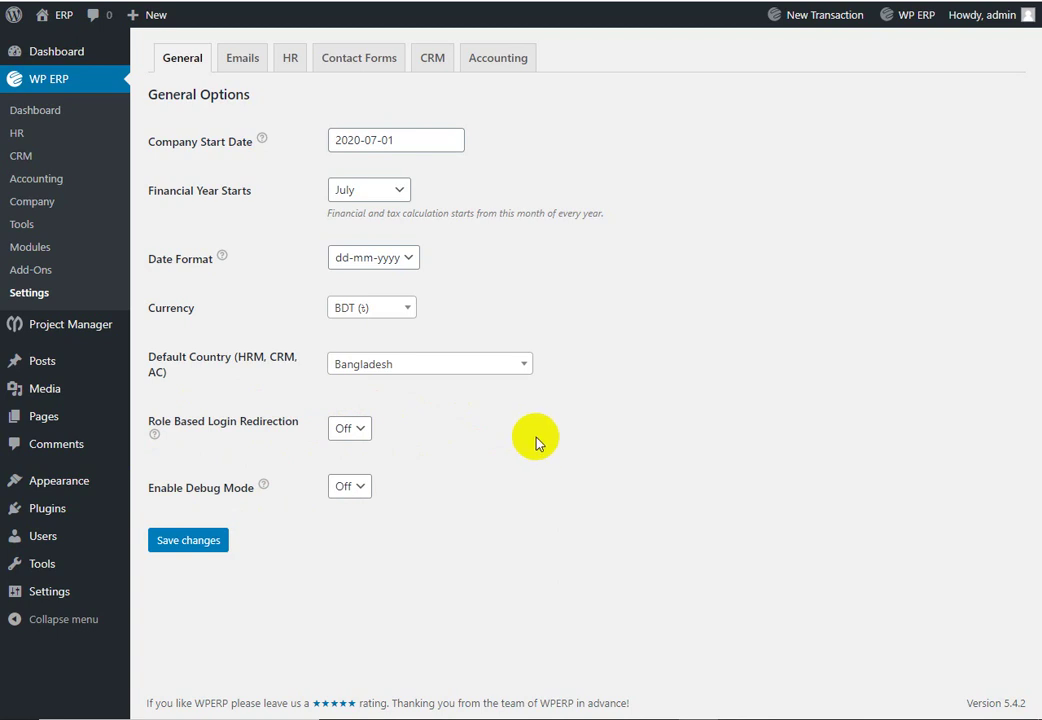
{"action": "left_click", "coordinate": [196, 543]}
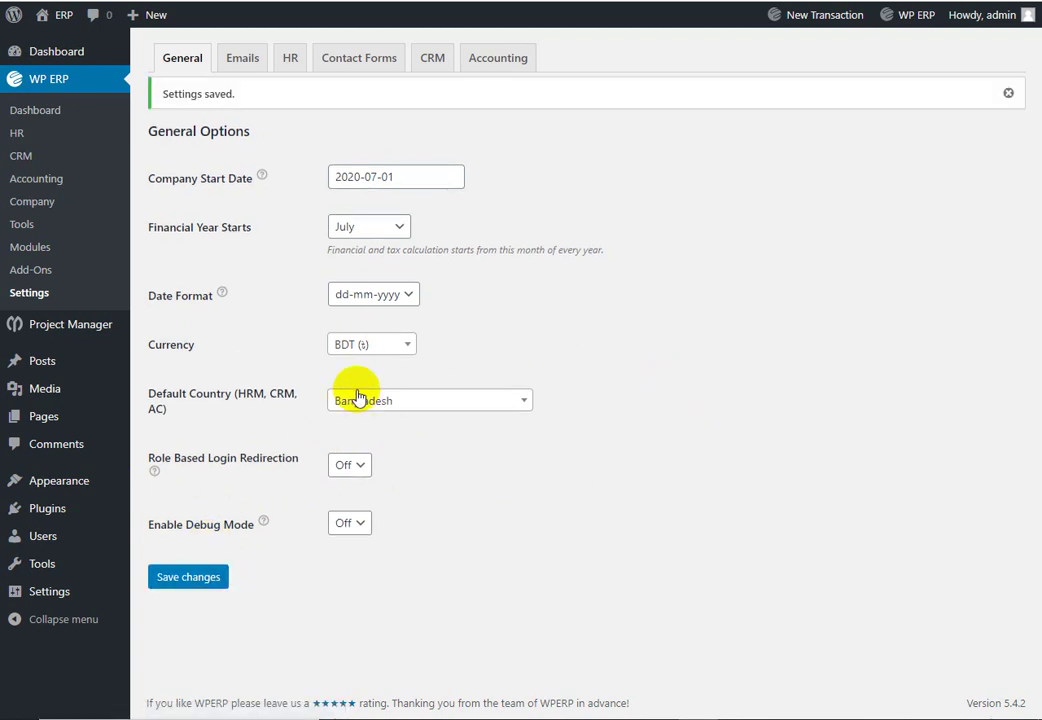
{"action": "left_click", "coordinate": [58, 165]}
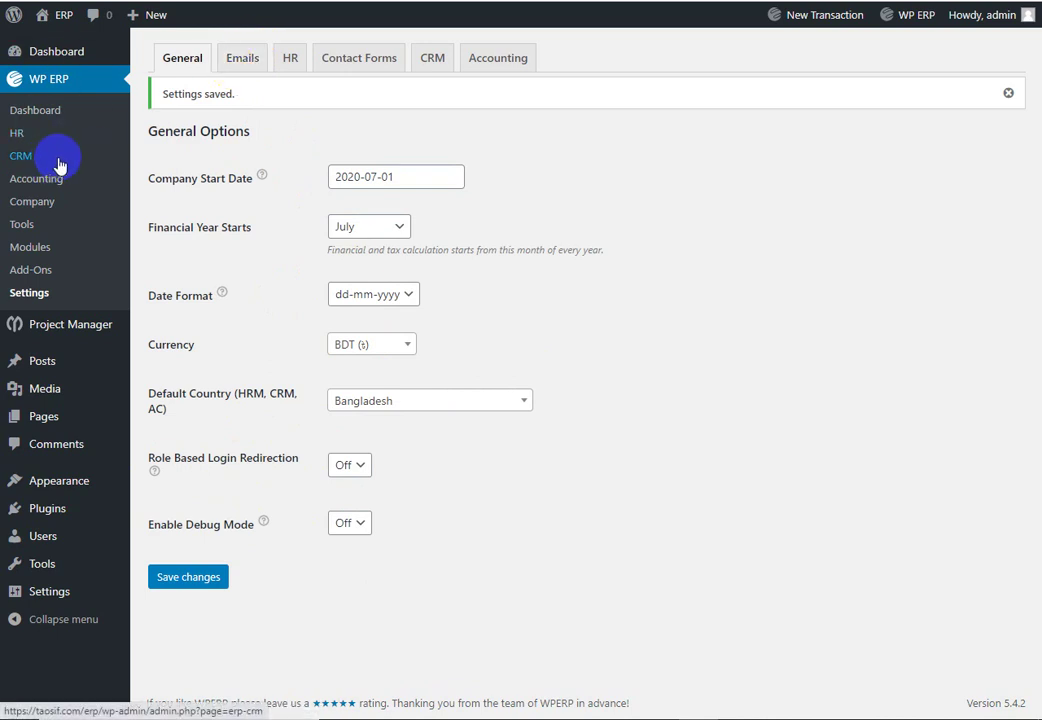
{"action": "left_click", "coordinate": [240, 60]}
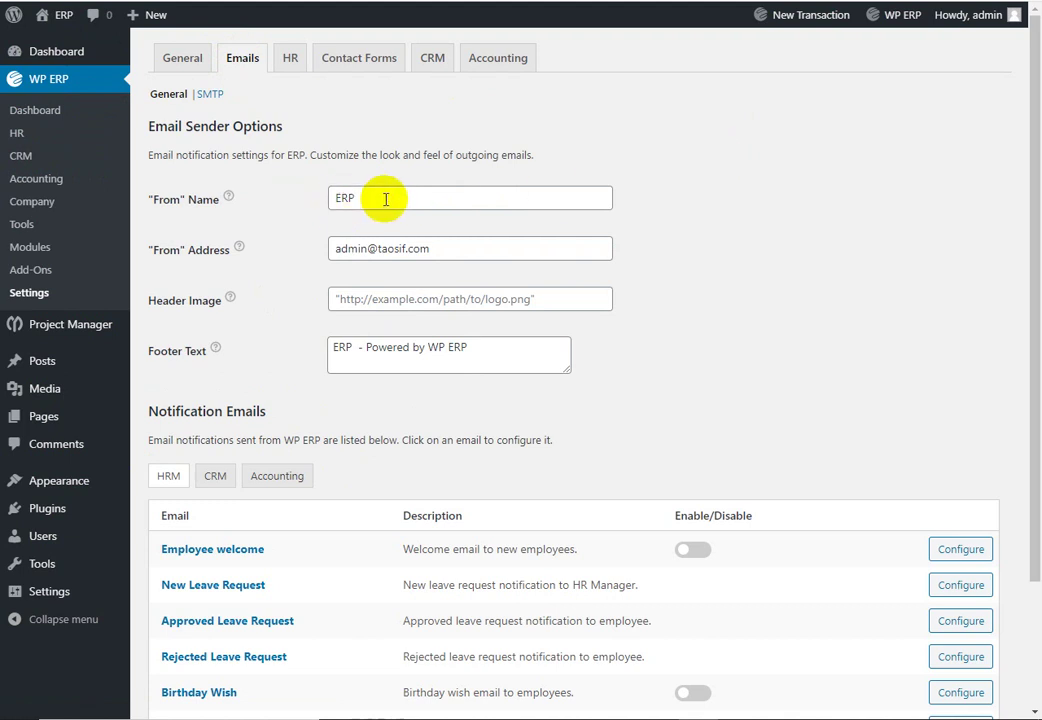
Step: Browse the CRM and Accounting notification emails in WP ERP Email settings
{"action": "scroll", "coordinate": [519, 281], "scroll_direction": "down", "scroll_amount": 3}
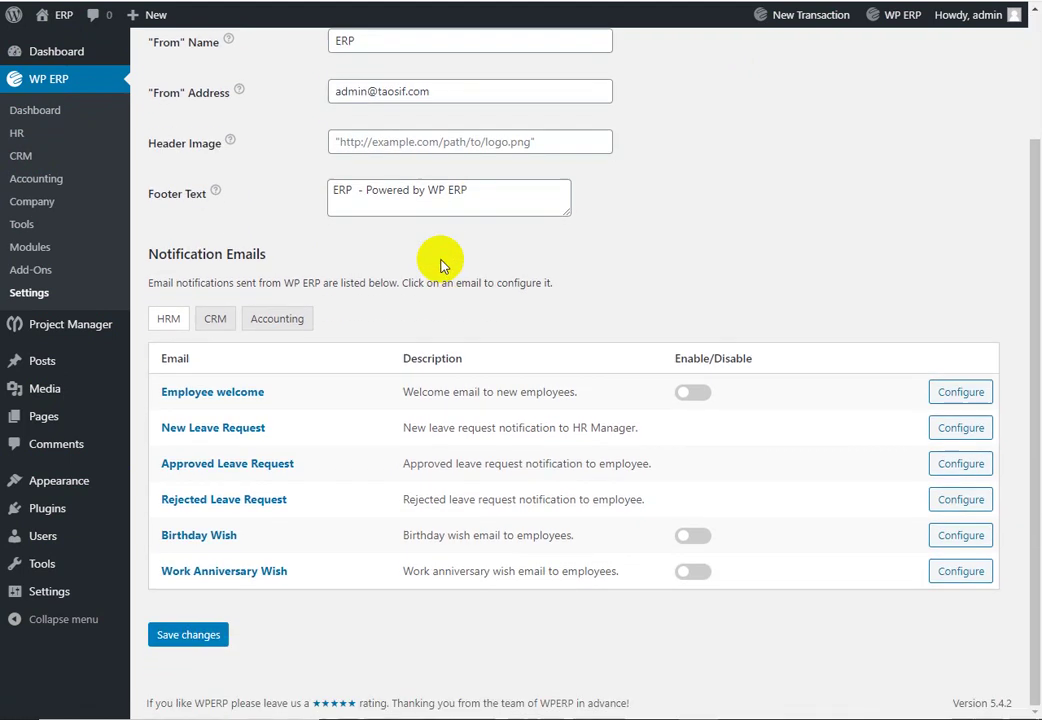
{"action": "scroll", "coordinate": [598, 433], "scroll_direction": "up", "scroll_amount": 3}
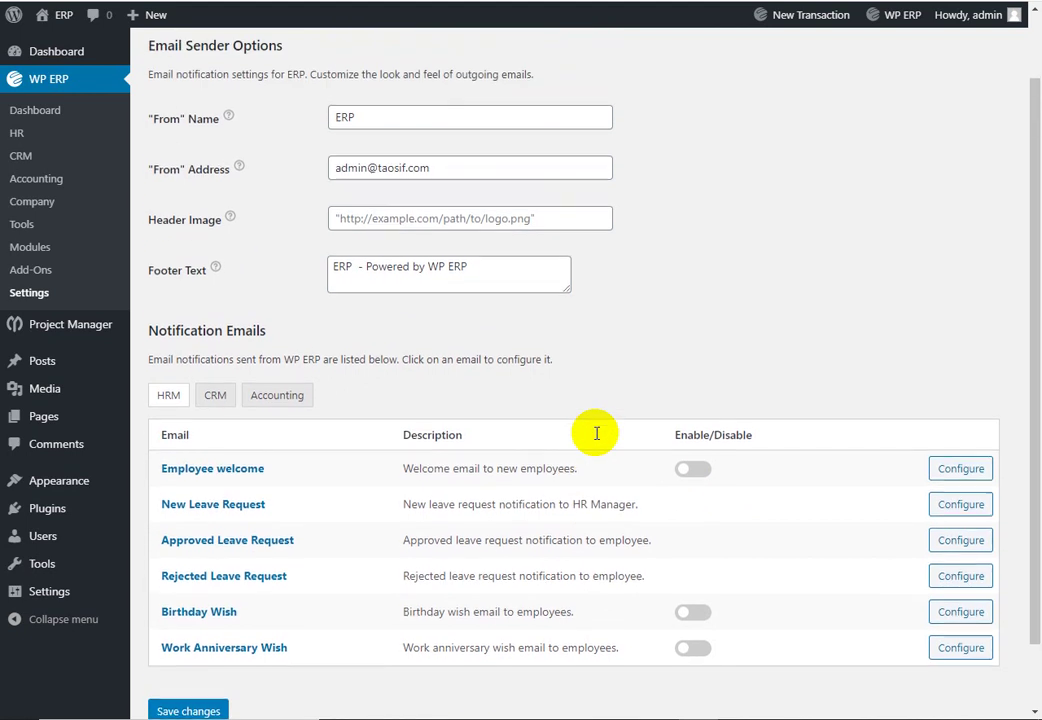
{"action": "scroll", "coordinate": [440, 433], "scroll_direction": "down", "scroll_amount": 3}
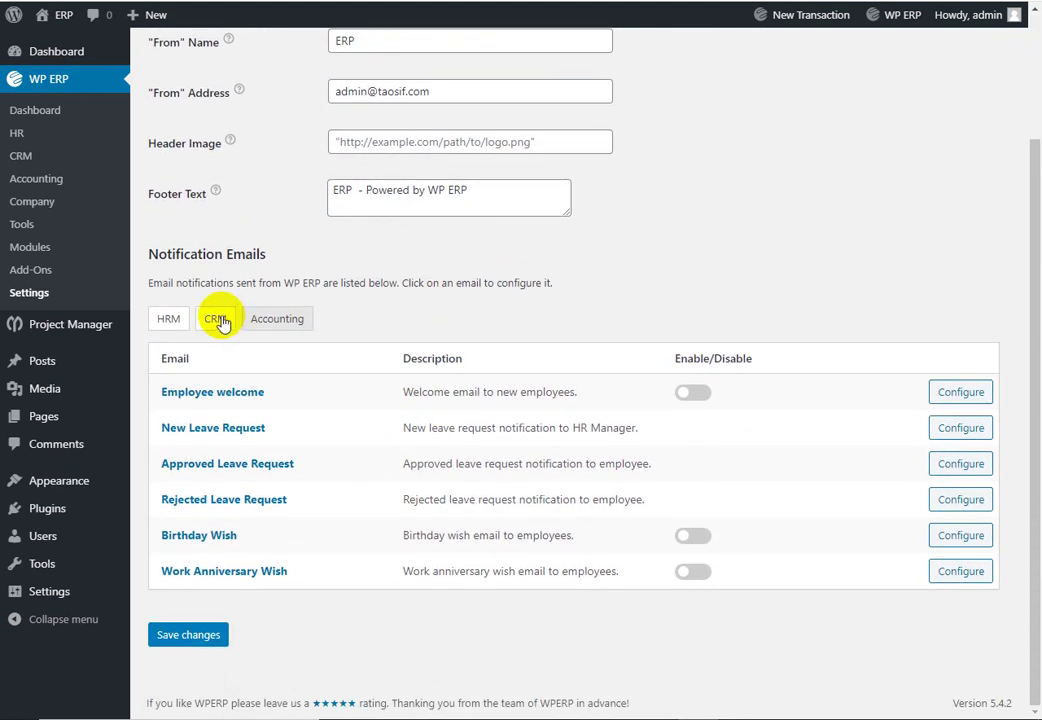
{"action": "left_click", "coordinate": [218, 319]}
{"action": "left_click", "coordinate": [280, 426]}
{"action": "scroll", "coordinate": [860, 360], "scroll_direction": "down", "scroll_amount": 3}
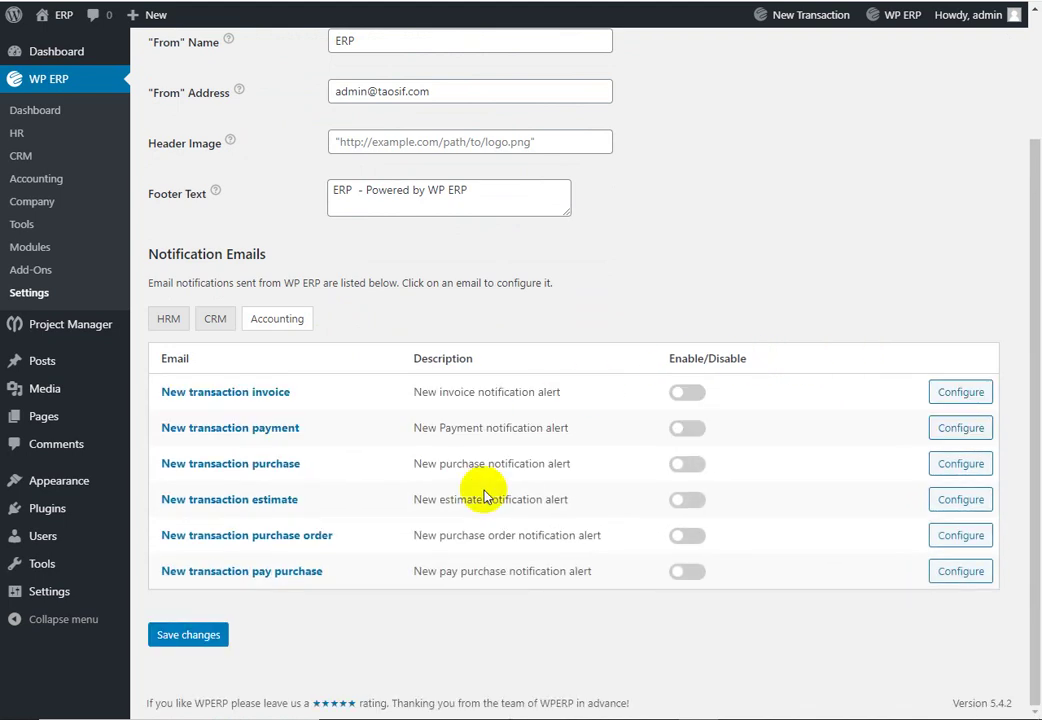
{"action": "scroll", "coordinate": [779, 467], "scroll_direction": "up", "scroll_amount": 4}
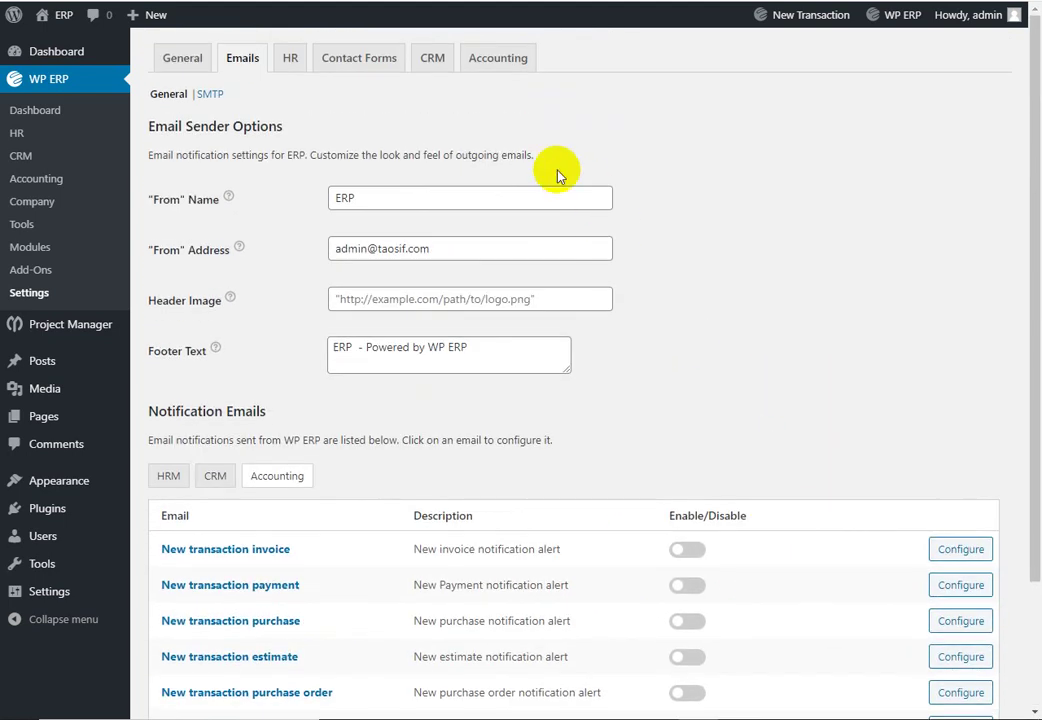
Step: Review the HR Leave, Leave Years and Miscellaneous settings, ending on Contact Forms
{"action": "left_click", "coordinate": [290, 57]}
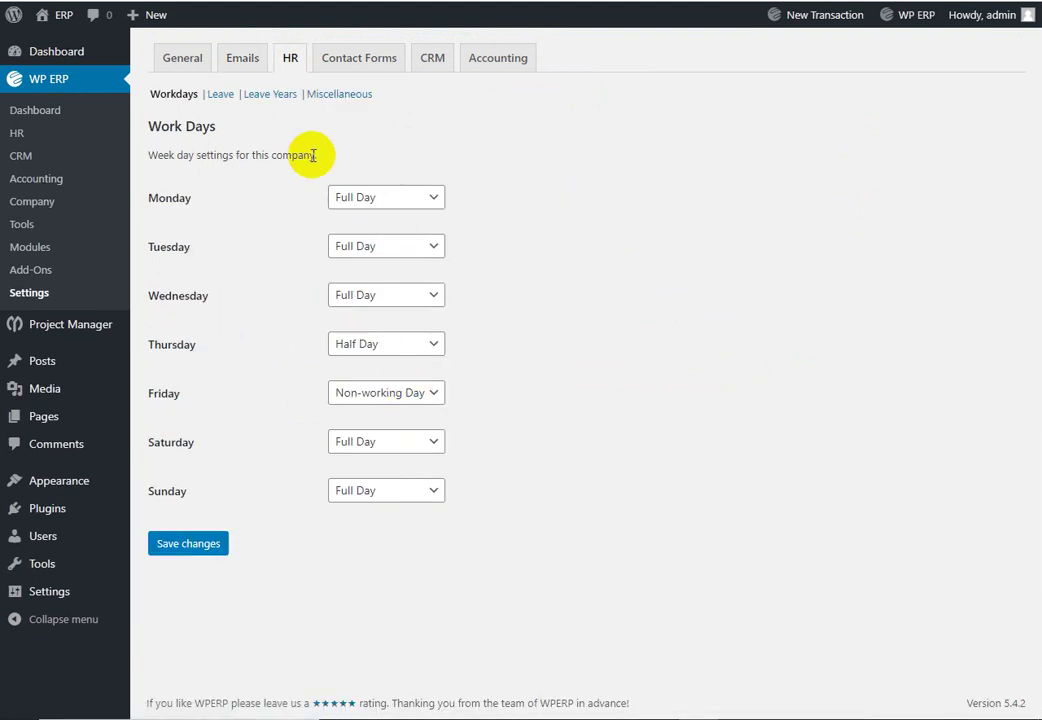
{"action": "left_click", "coordinate": [227, 96]}
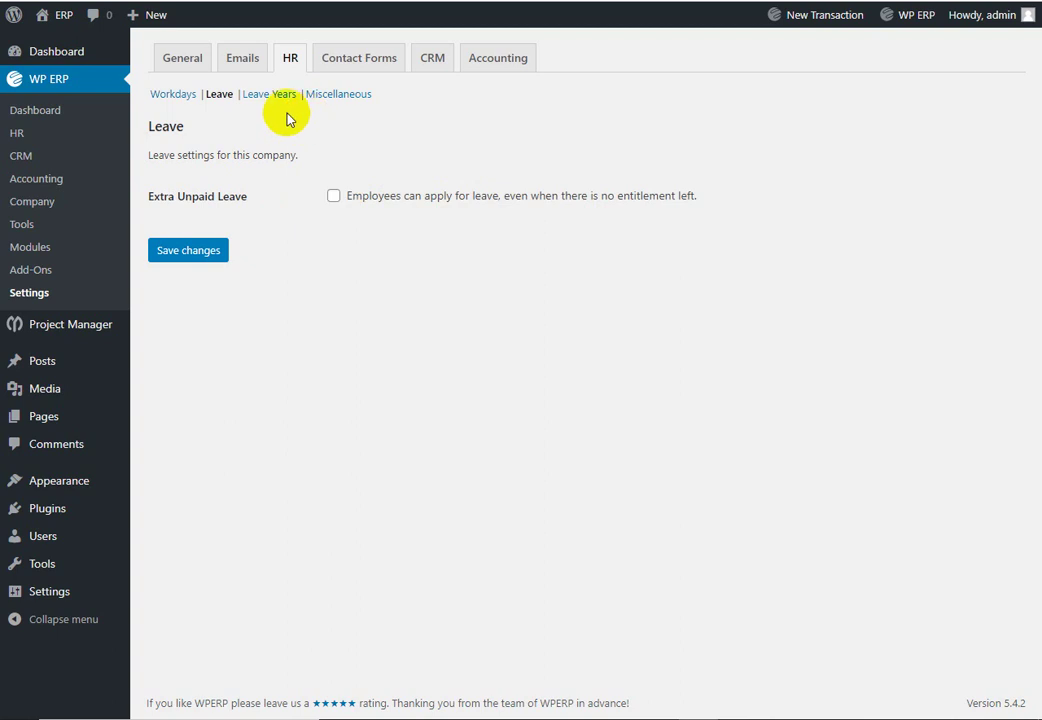
{"action": "left_click", "coordinate": [262, 94]}
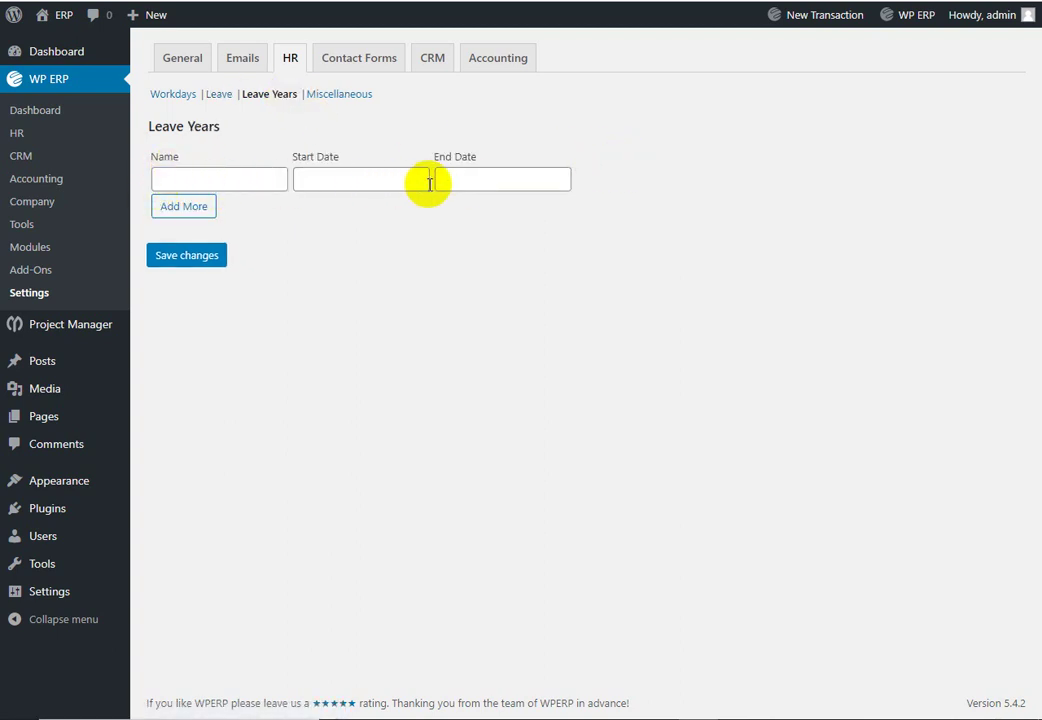
{"action": "left_click", "coordinate": [340, 94]}
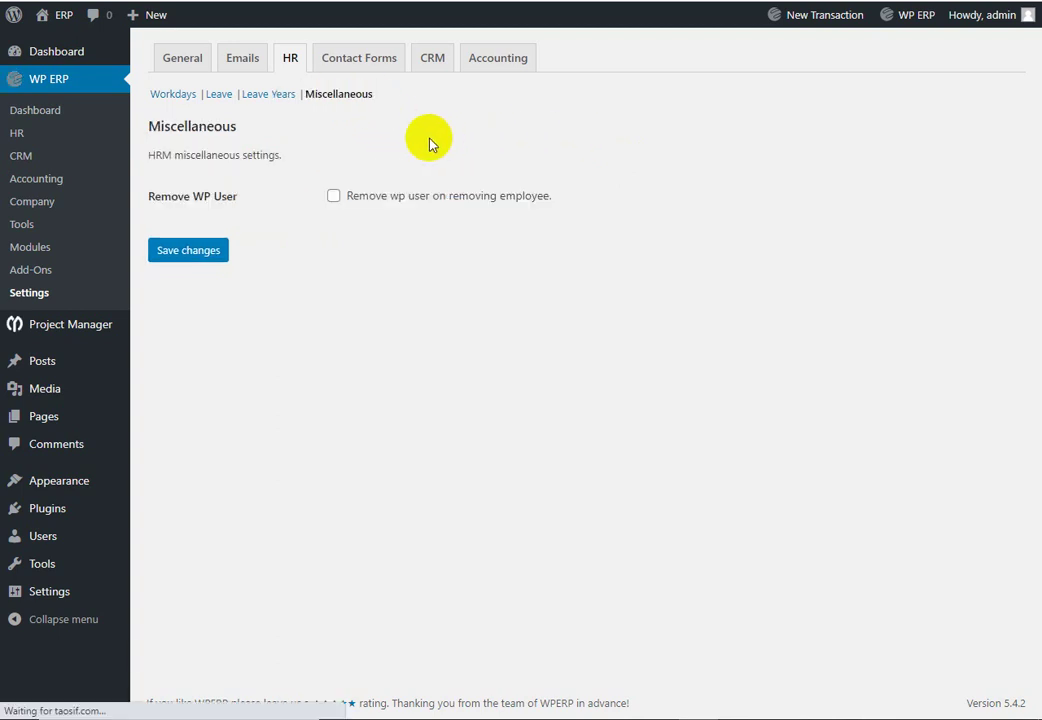
{"action": "left_click", "coordinate": [362, 62]}
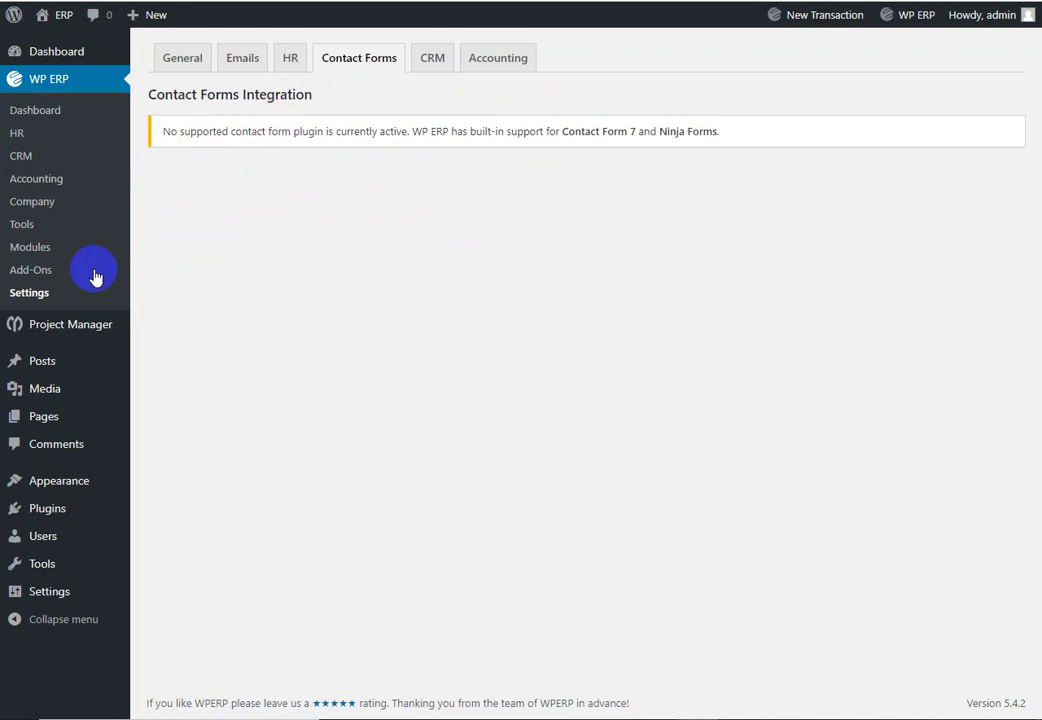
Step: Open the CRM settings and leave the default contact owner unset
{"action": "left_click", "coordinate": [560, 133]}
{"action": "left_click_drag", "start_coordinate": [560, 133], "coordinate": [728, 135]}
{"action": "left_click", "coordinate": [600, 135]}
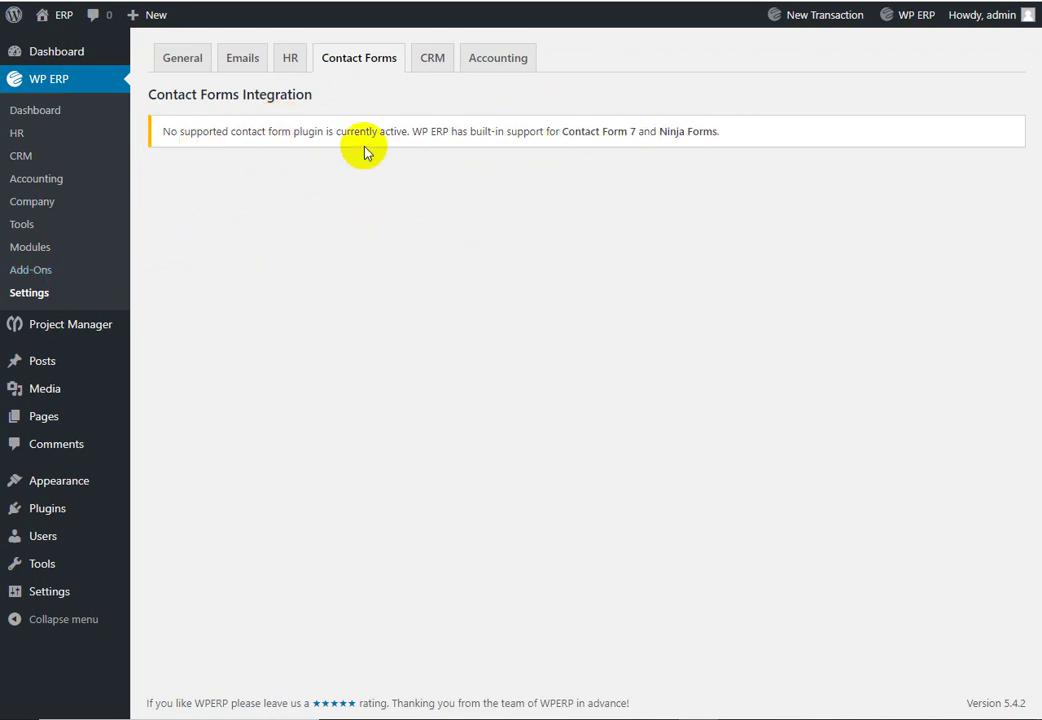
{"action": "left_click", "coordinate": [436, 59]}
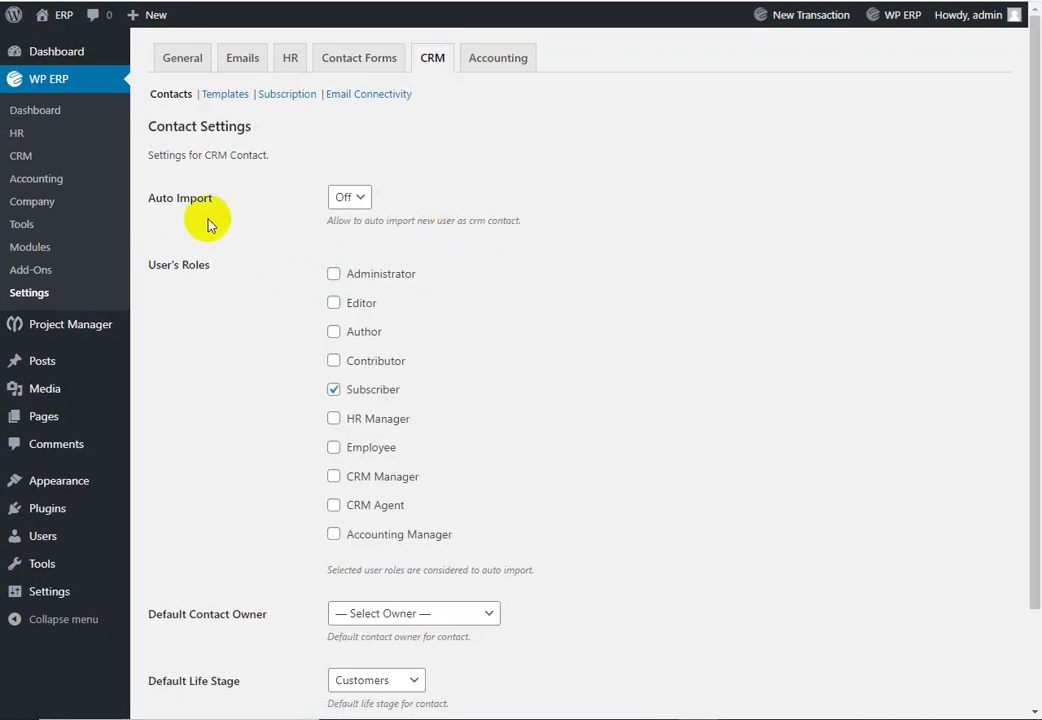
{"action": "scroll", "coordinate": [587, 220], "scroll_direction": "down", "scroll_amount": 2}
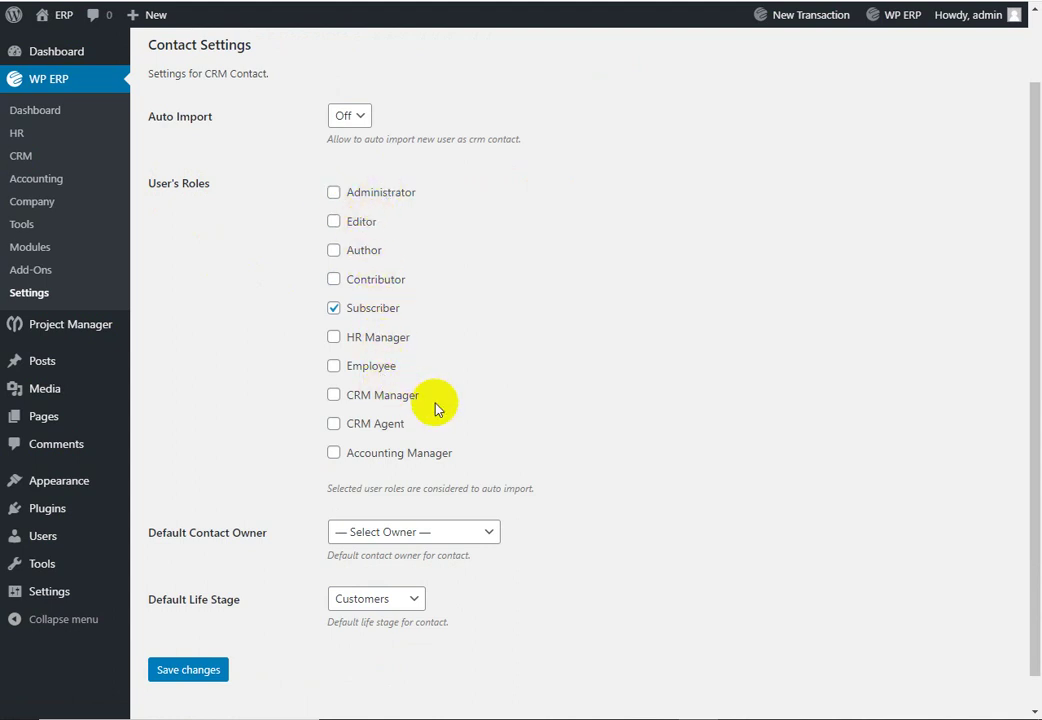
{"action": "scroll", "coordinate": [433, 405], "scroll_direction": "down", "scroll_amount": 1}
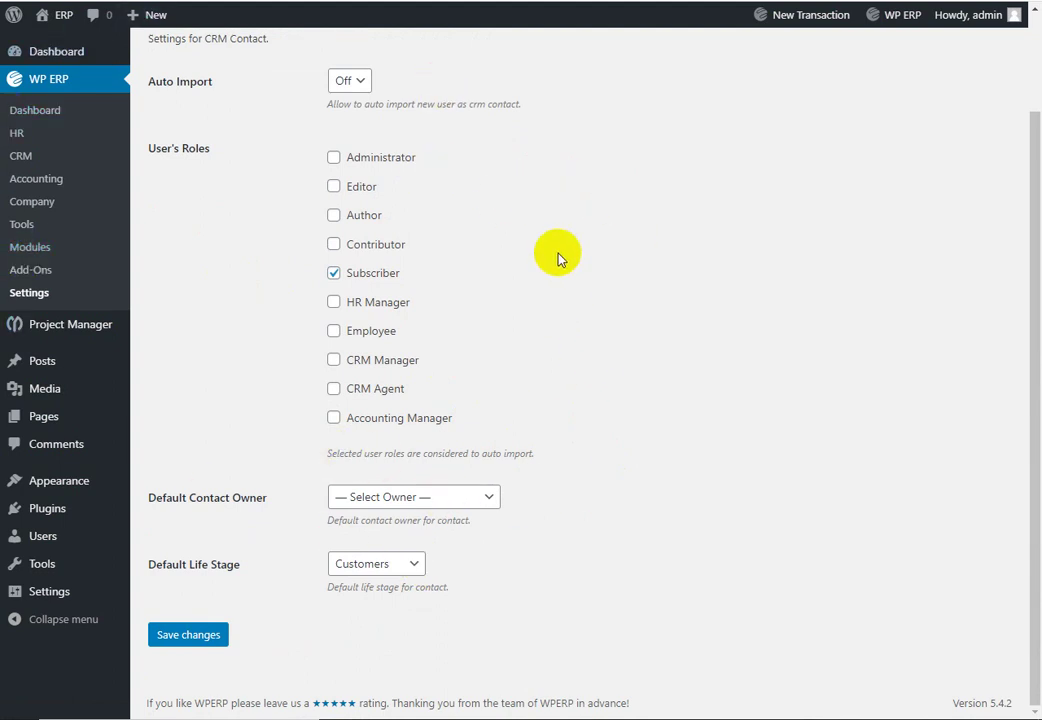
{"action": "left_click", "coordinate": [486, 499]}
{"action": "left_click", "coordinate": [657, 415]}
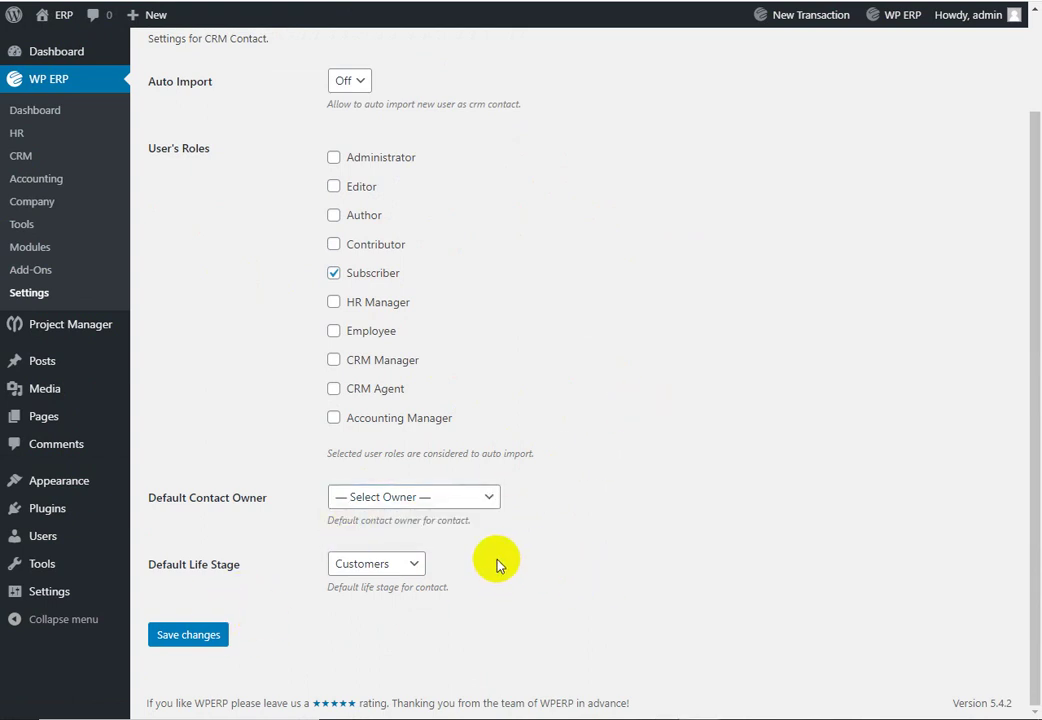
{"action": "scroll", "coordinate": [545, 543], "scroll_direction": "up", "scroll_amount": 1}
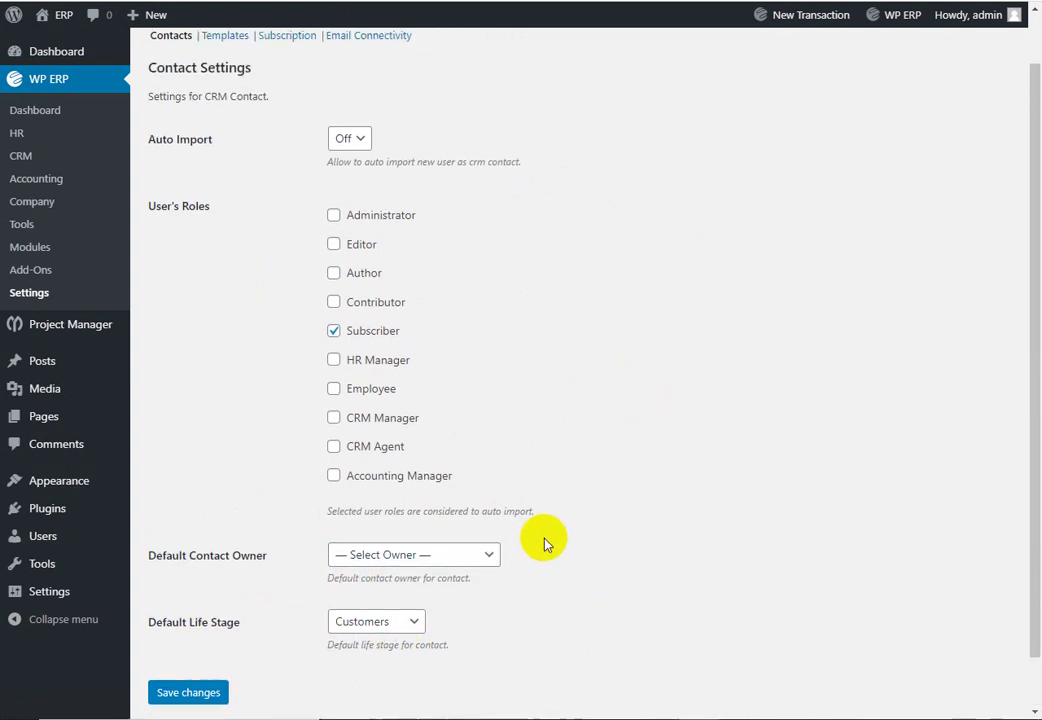
{"action": "scroll", "coordinate": [545, 543], "scroll_direction": "up", "scroll_amount": 1}
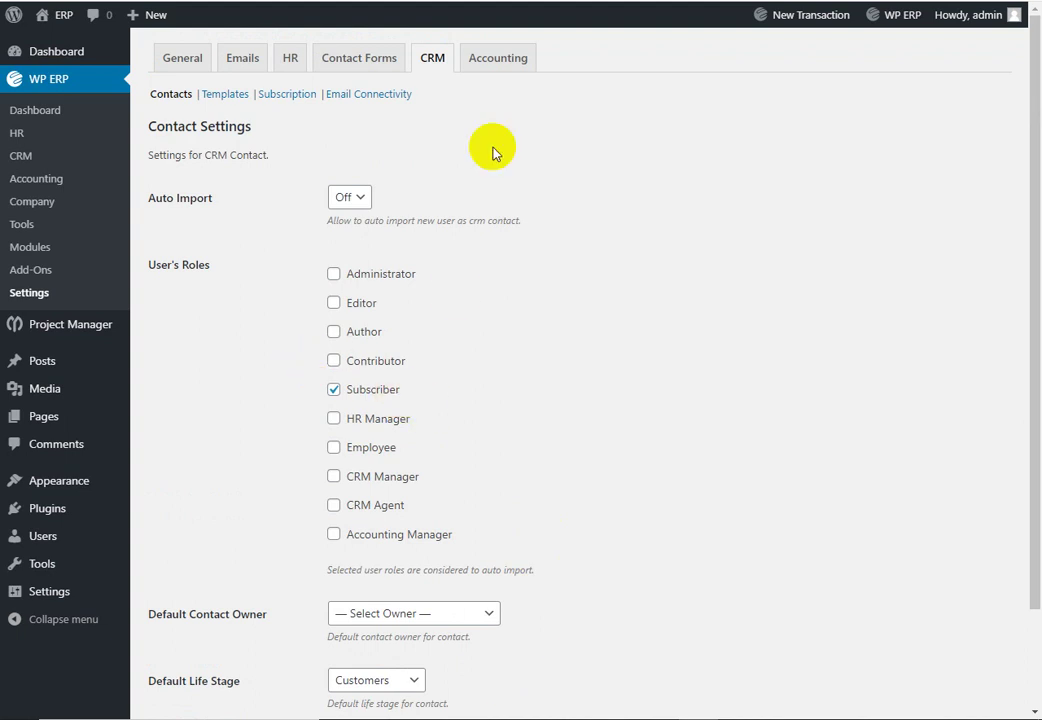
Step: Look through Saved Replies, Subscription and Email Connectivity, then show Accounting Customer Settings
{"action": "left_click", "coordinate": [216, 98]}
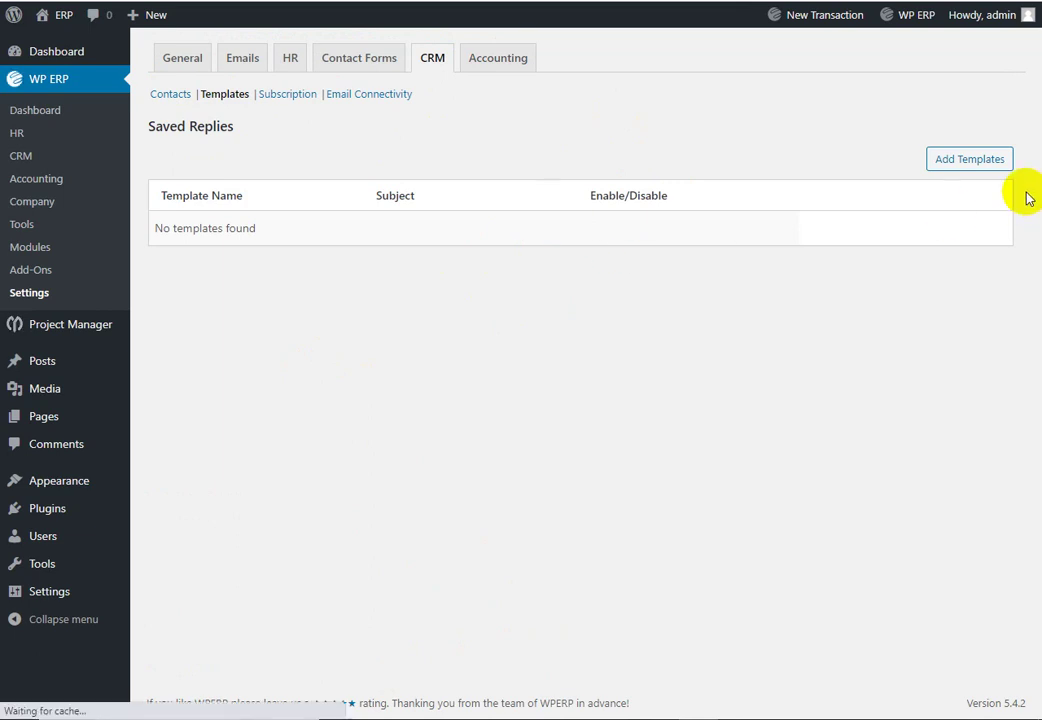
{"action": "left_click", "coordinate": [288, 97]}
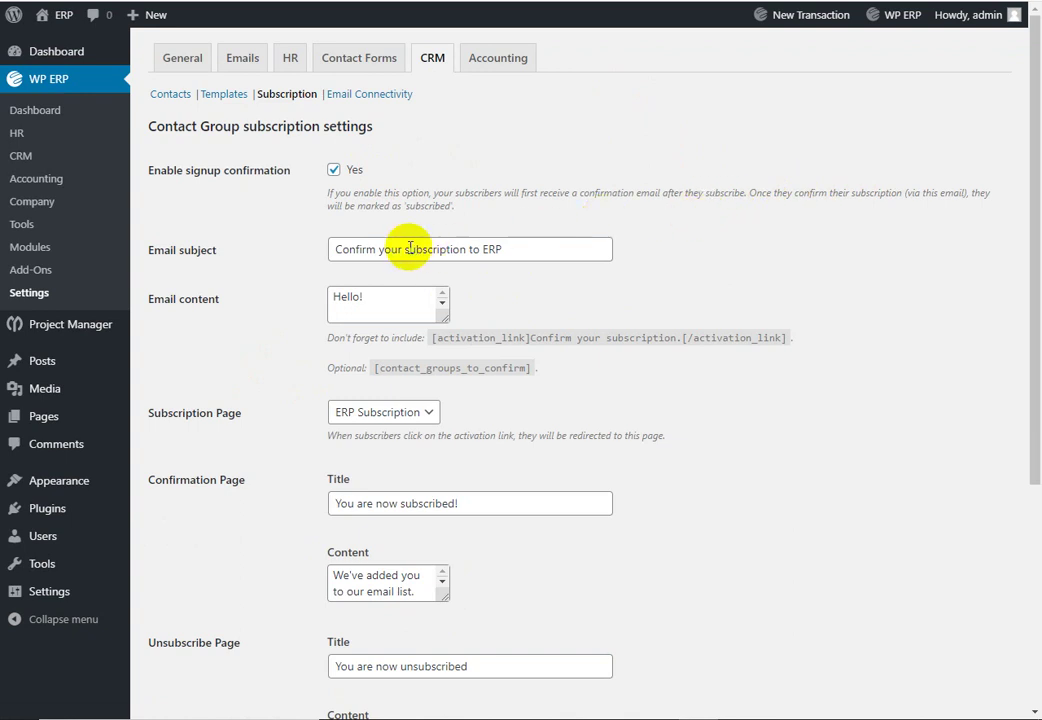
{"action": "scroll", "coordinate": [436, 246], "scroll_direction": "down", "scroll_amount": 4}
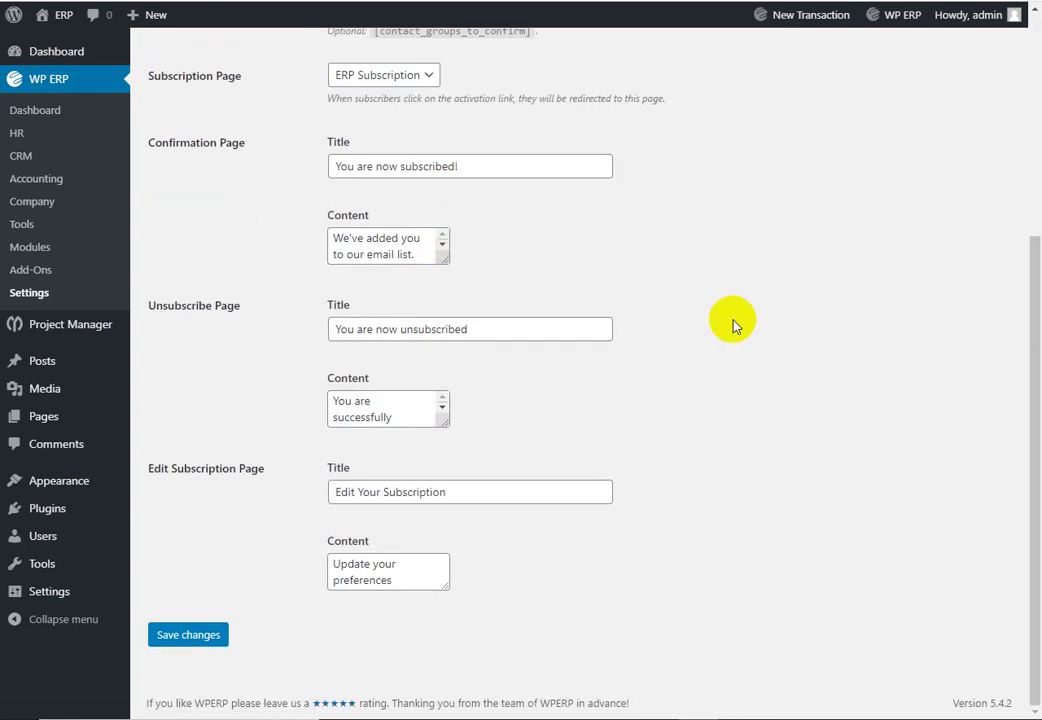
{"action": "scroll", "coordinate": [650, 290], "scroll_direction": "up", "scroll_amount": 4}
{"action": "left_click", "coordinate": [390, 95]}
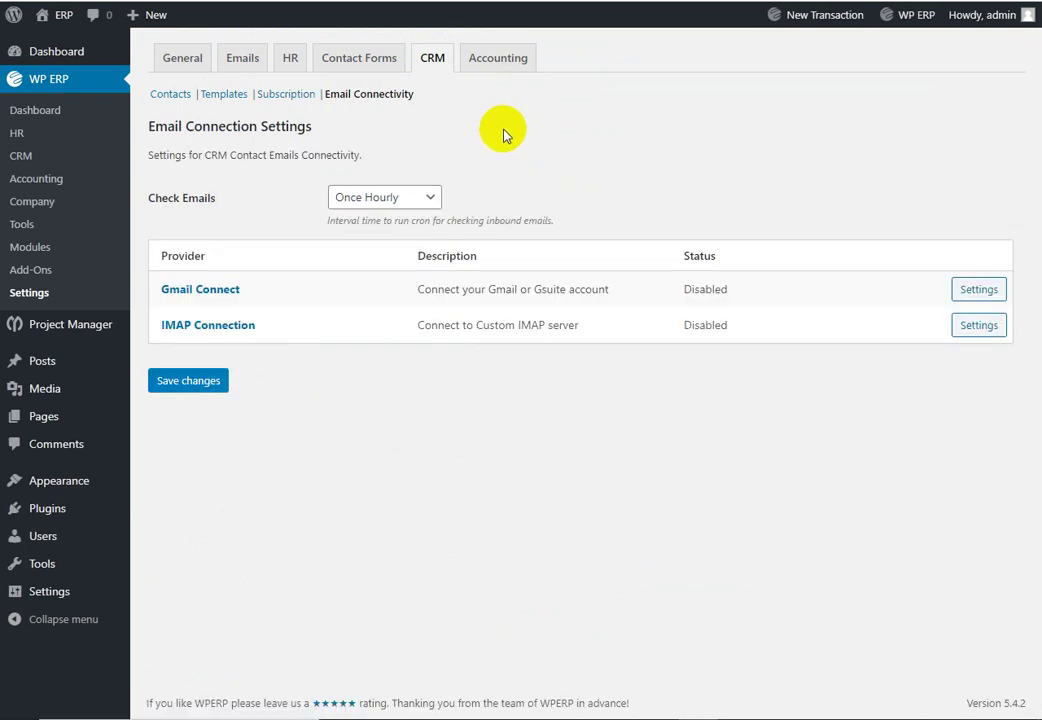
{"action": "left_click", "coordinate": [493, 60]}
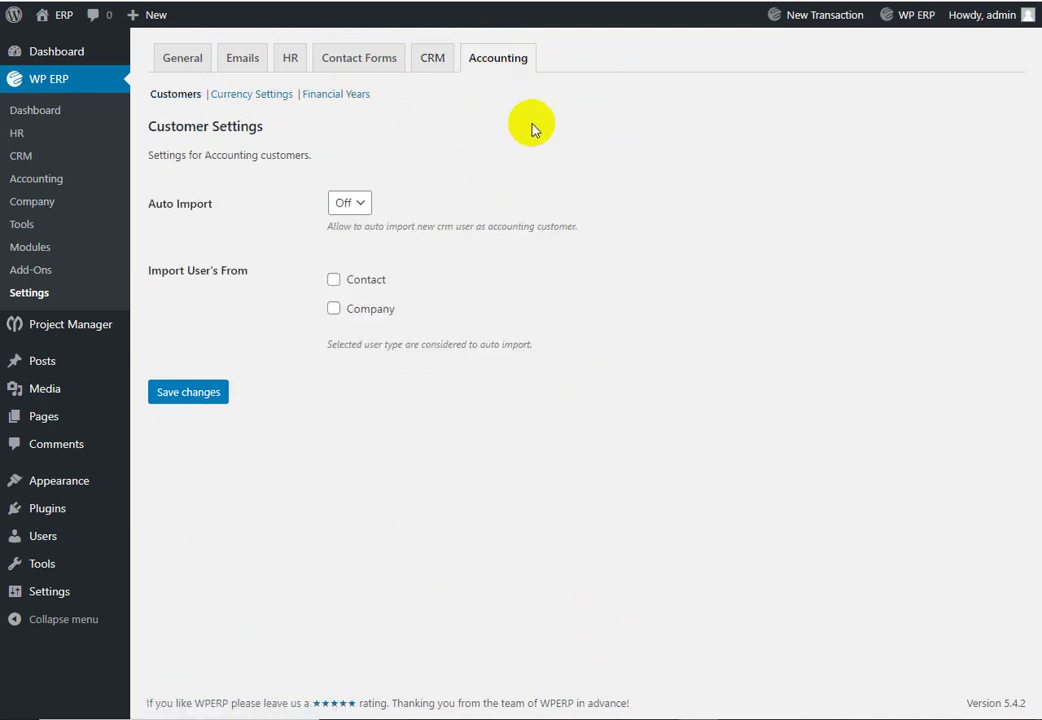
Step: View Currency Settings and Financial Years, then return to the WP ERP dashboard
{"action": "left_click", "coordinate": [232, 97]}
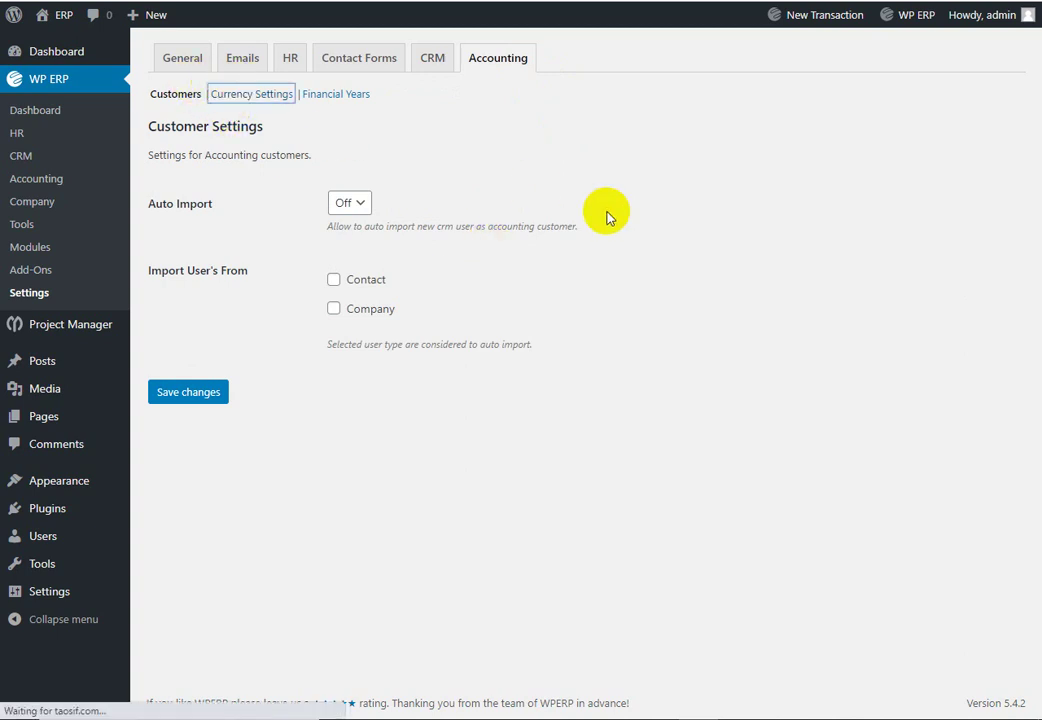
{"action": "left_click", "coordinate": [360, 98]}
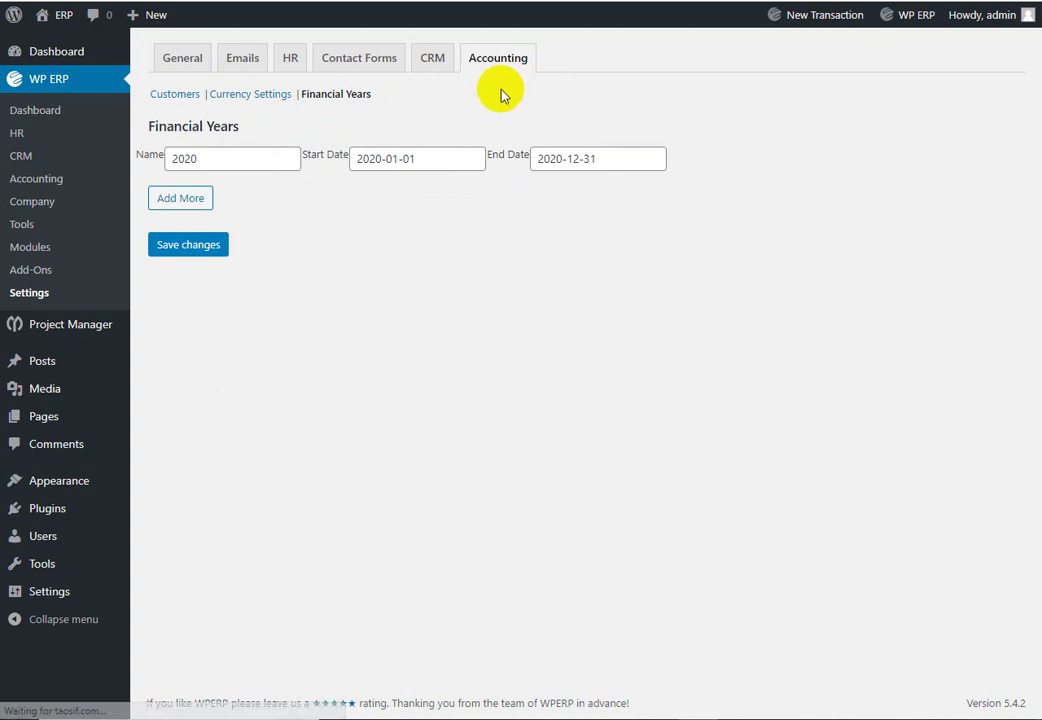
{"action": "left_click", "coordinate": [90, 170]}
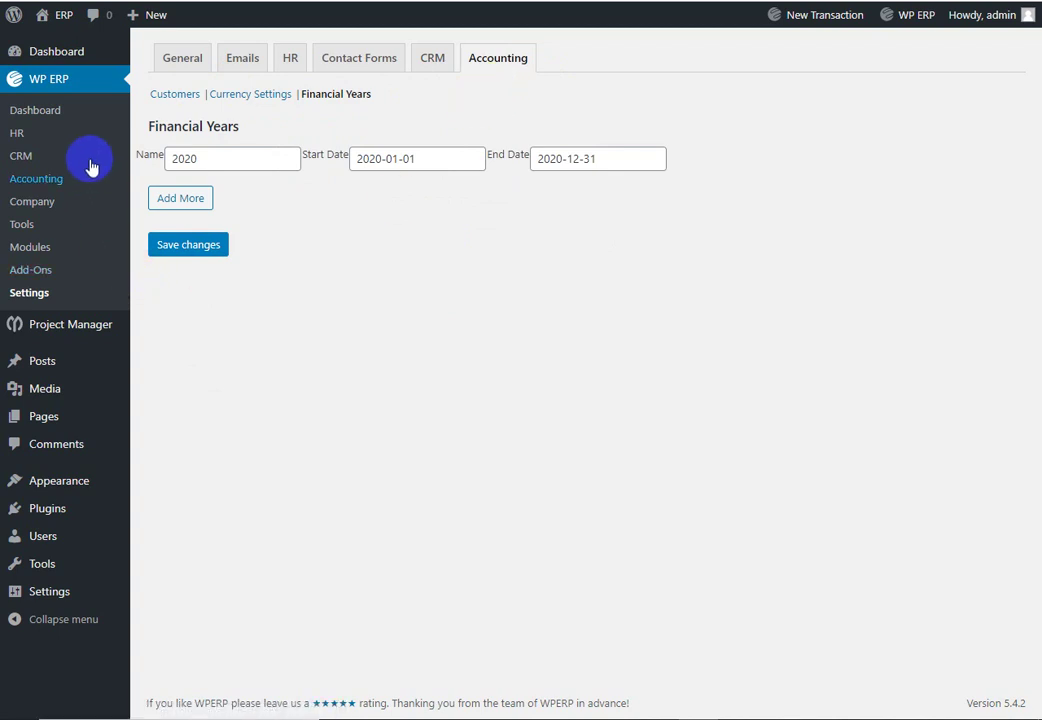
{"action": "left_click", "coordinate": [36, 111]}
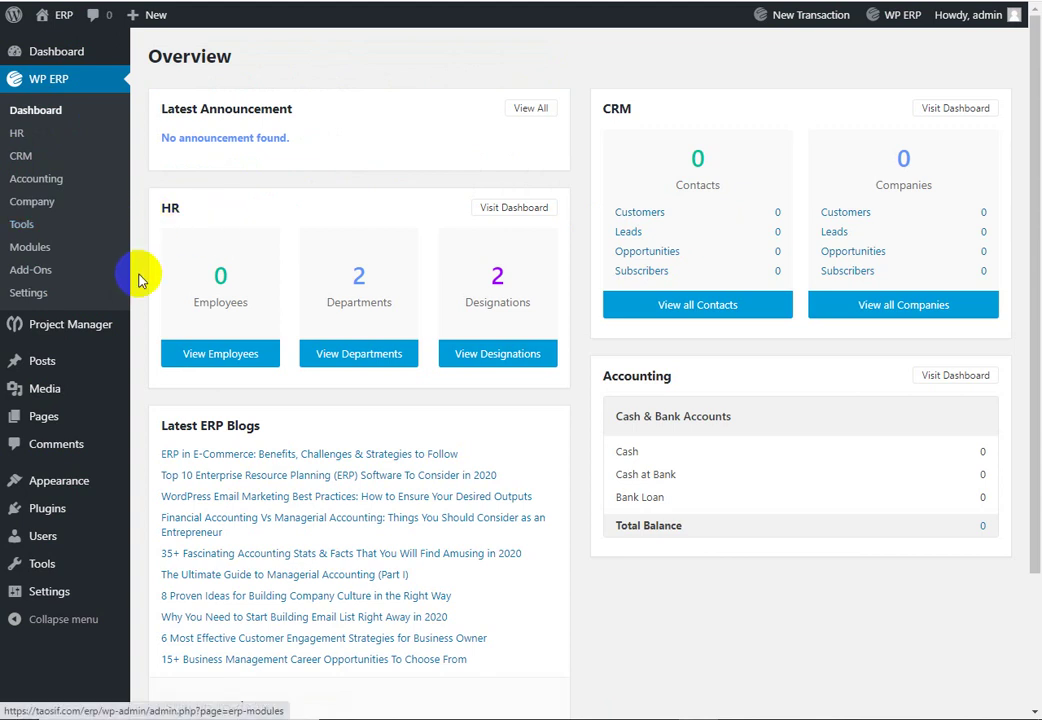
Step: Open WP ERP HR and show the still-empty Employees list
{"action": "left_click", "coordinate": [45, 146]}
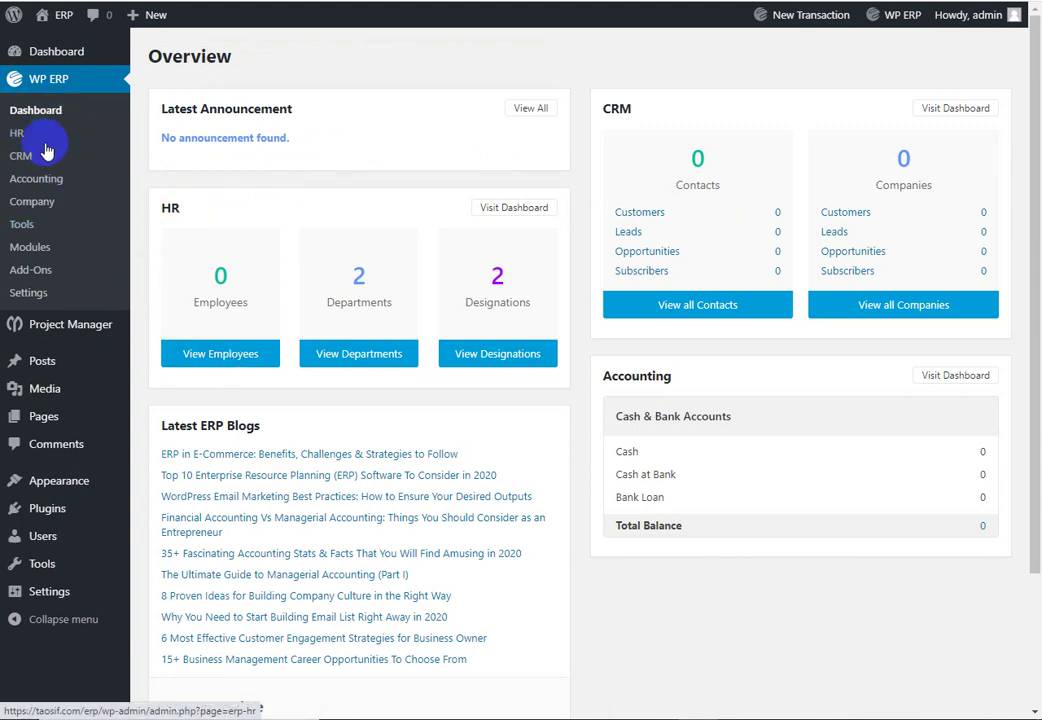
{"action": "left_click", "coordinate": [95, 148]}
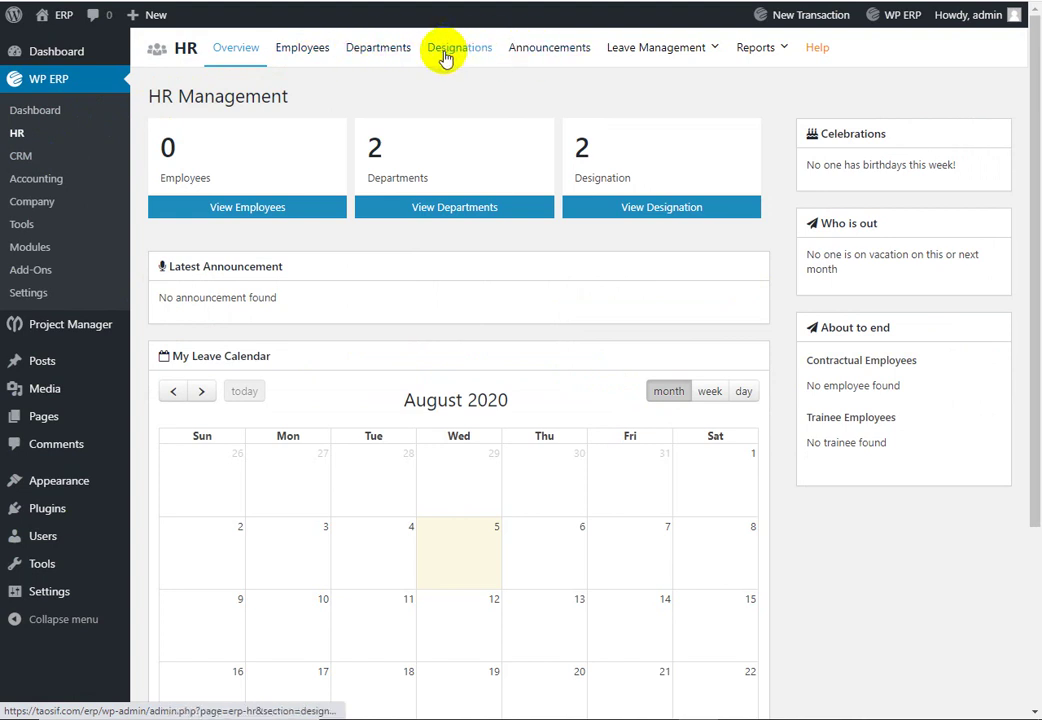
{"action": "mouse_move", "coordinate": [657, 62]}
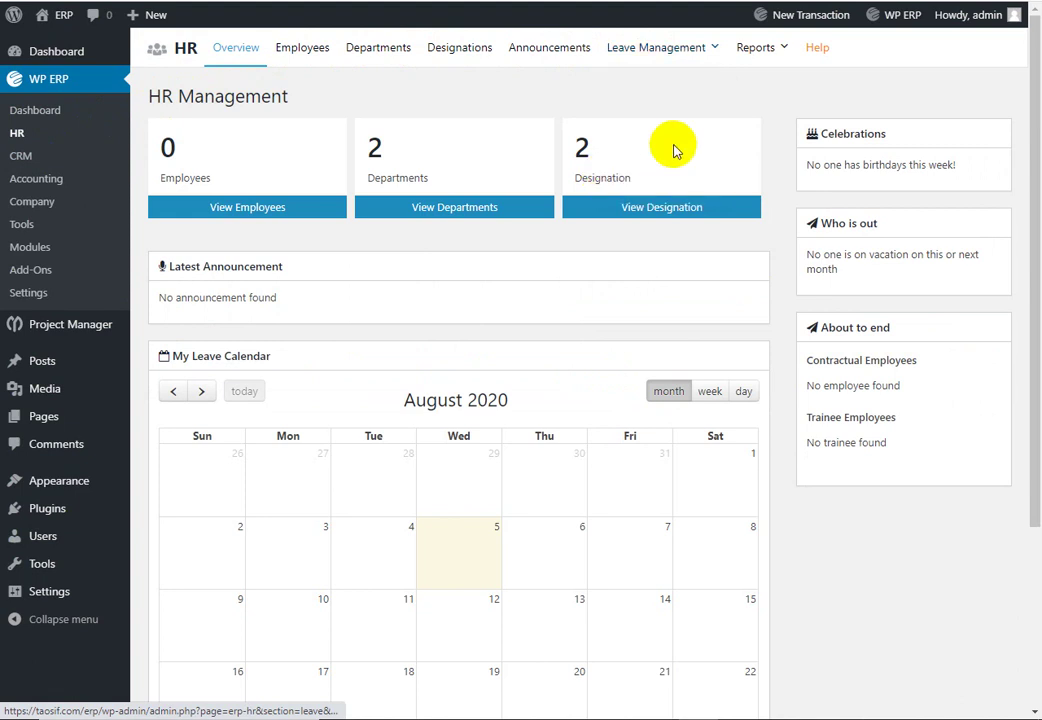
{"action": "mouse_move", "coordinate": [777, 60]}
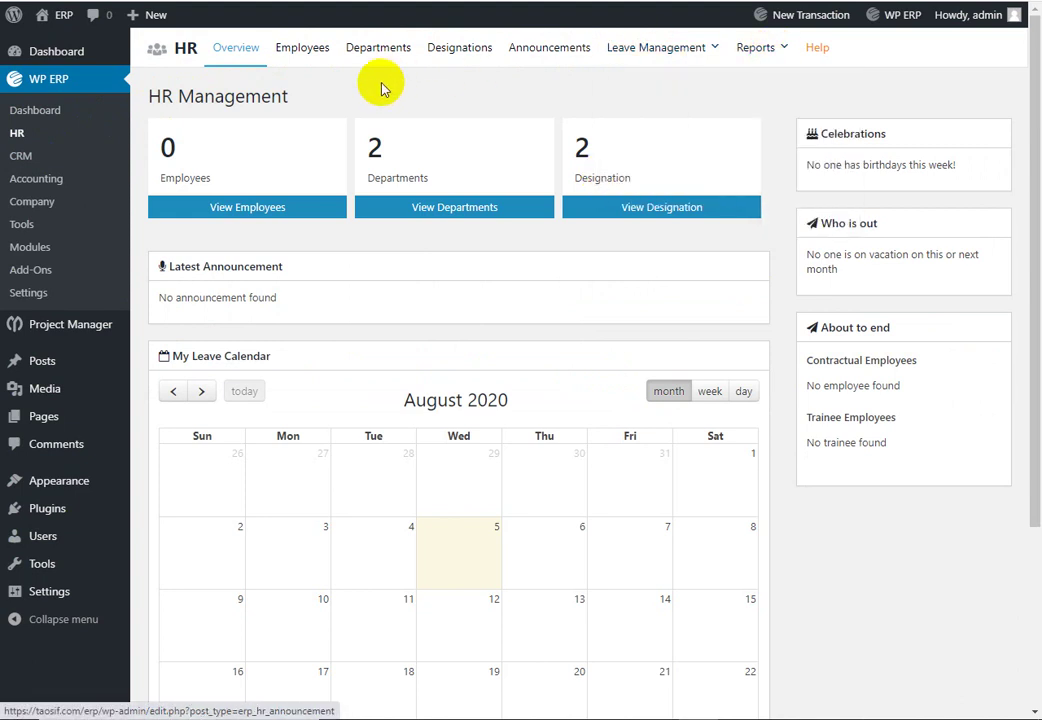
{"action": "left_click", "coordinate": [315, 55]}
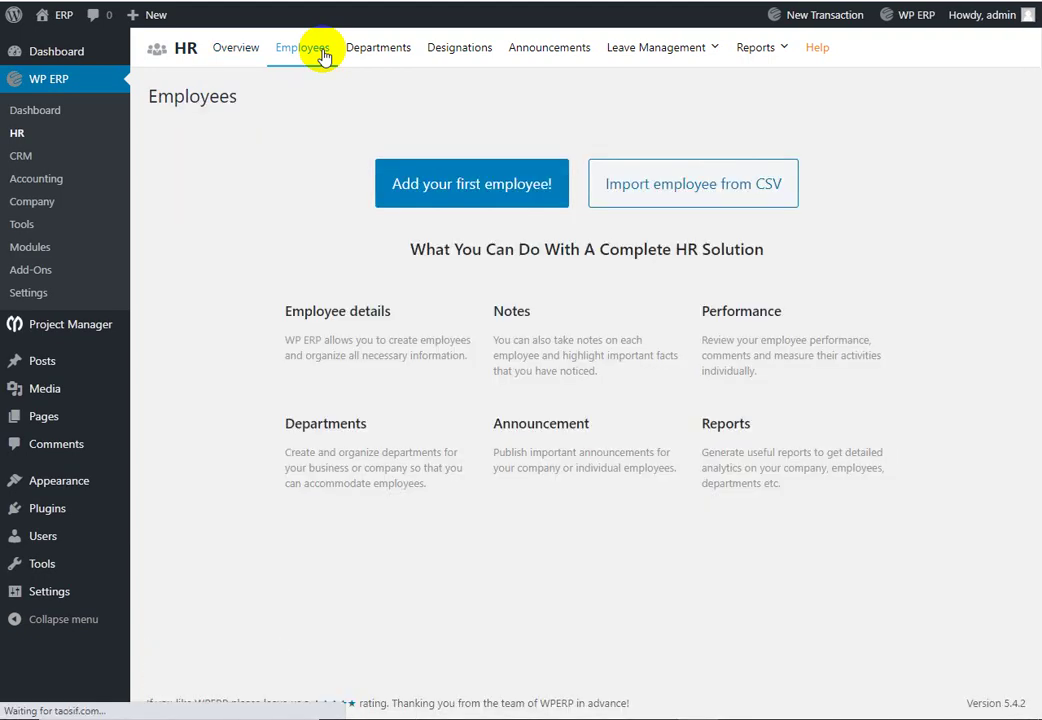
{"action": "scroll", "coordinate": [512, 198], "scroll_direction": "down", "scroll_amount": 2}
{"action": "scroll", "coordinate": [651, 279], "scroll_direction": "up", "scroll_amount": 1}
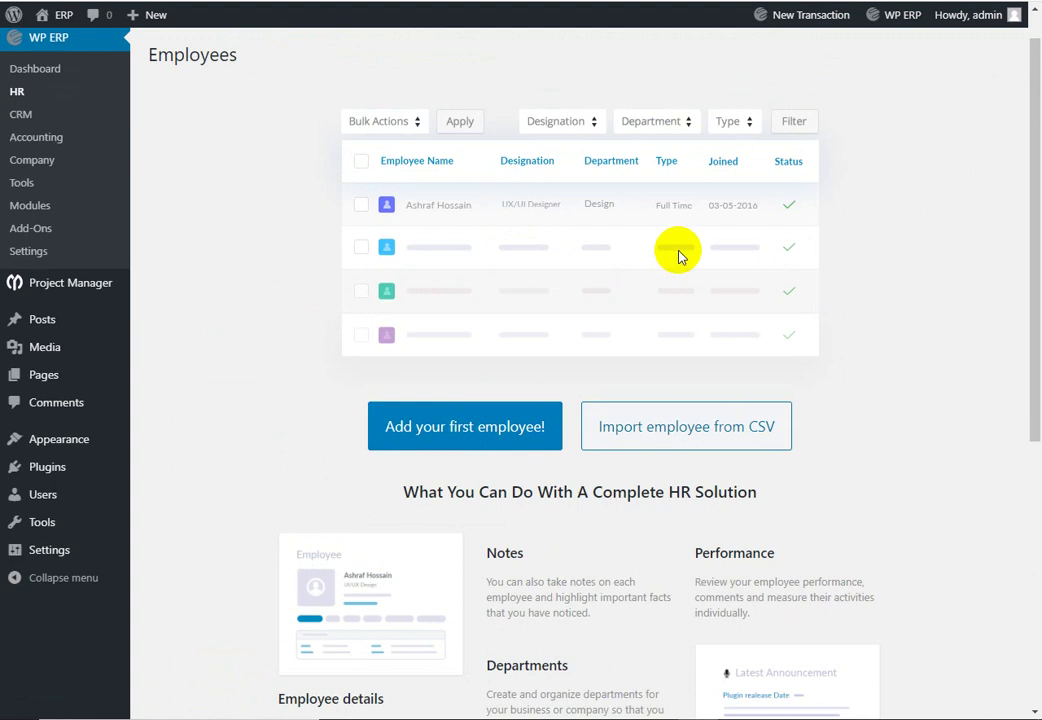
Step: Start a new employee and enter their first, middle and last name, employee ID and e-mail
{"action": "left_click", "coordinate": [466, 430]}
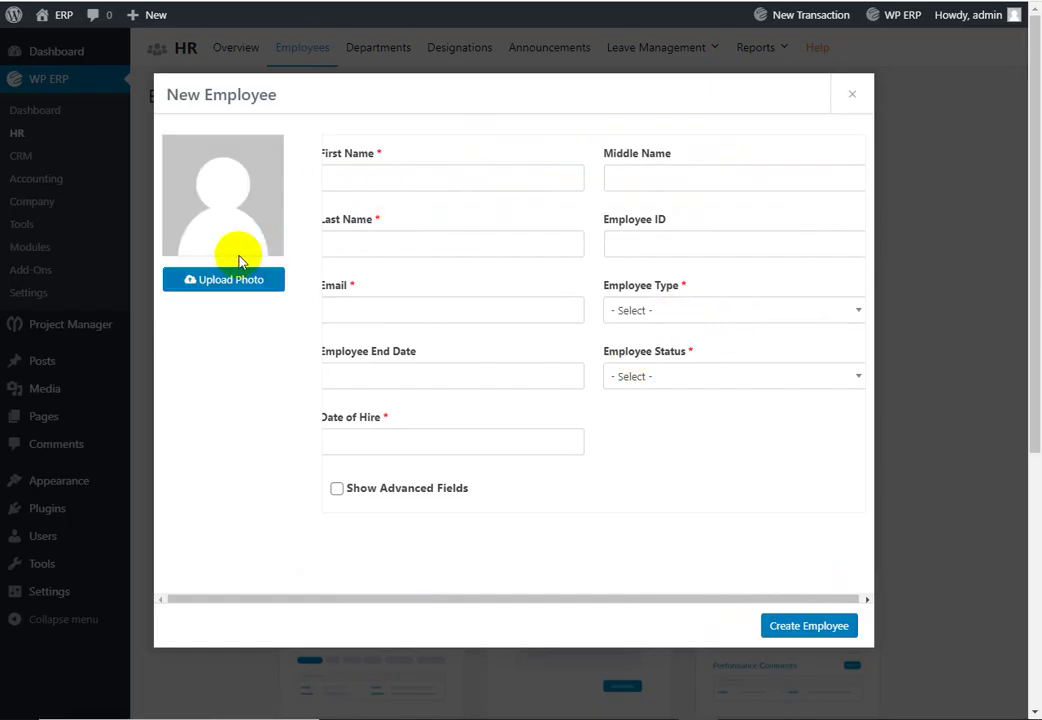
{"action": "left_click", "coordinate": [391, 180]}
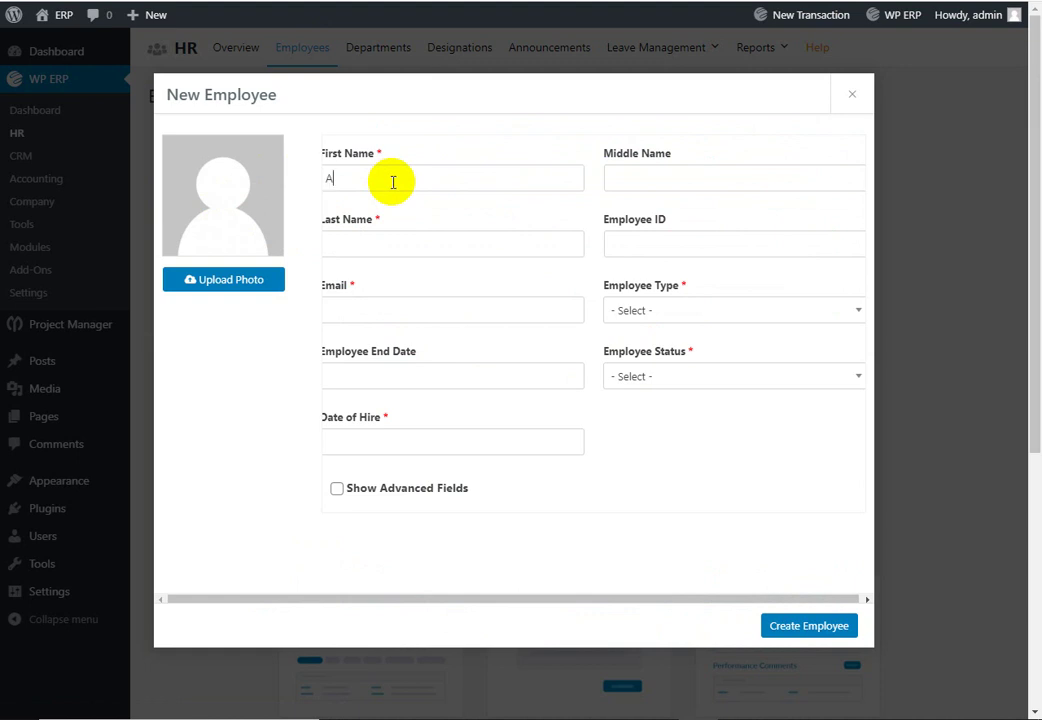
{"action": "key", "text": "Tab"}
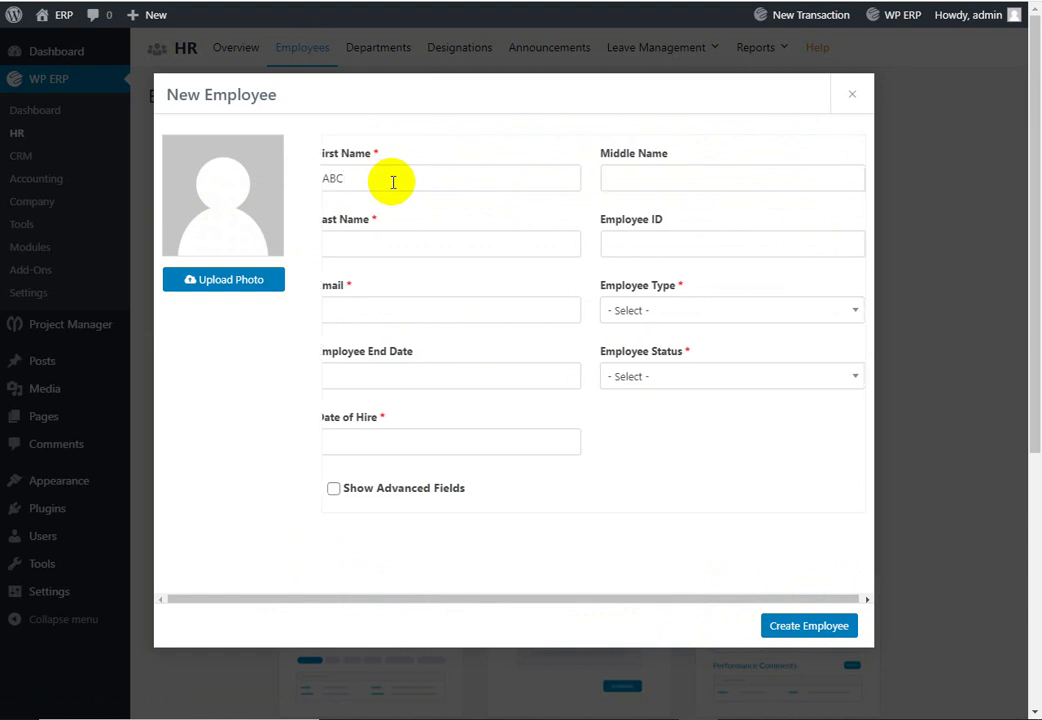
{"action": "key", "text": "Tab"}
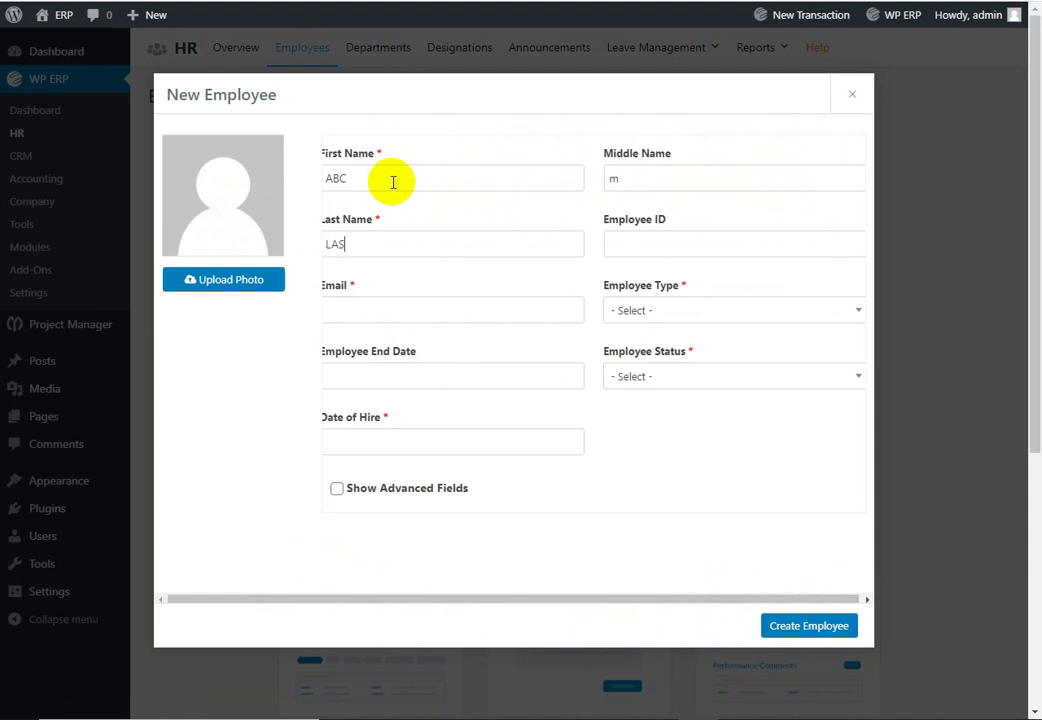
{"action": "key", "text": "Tab"}
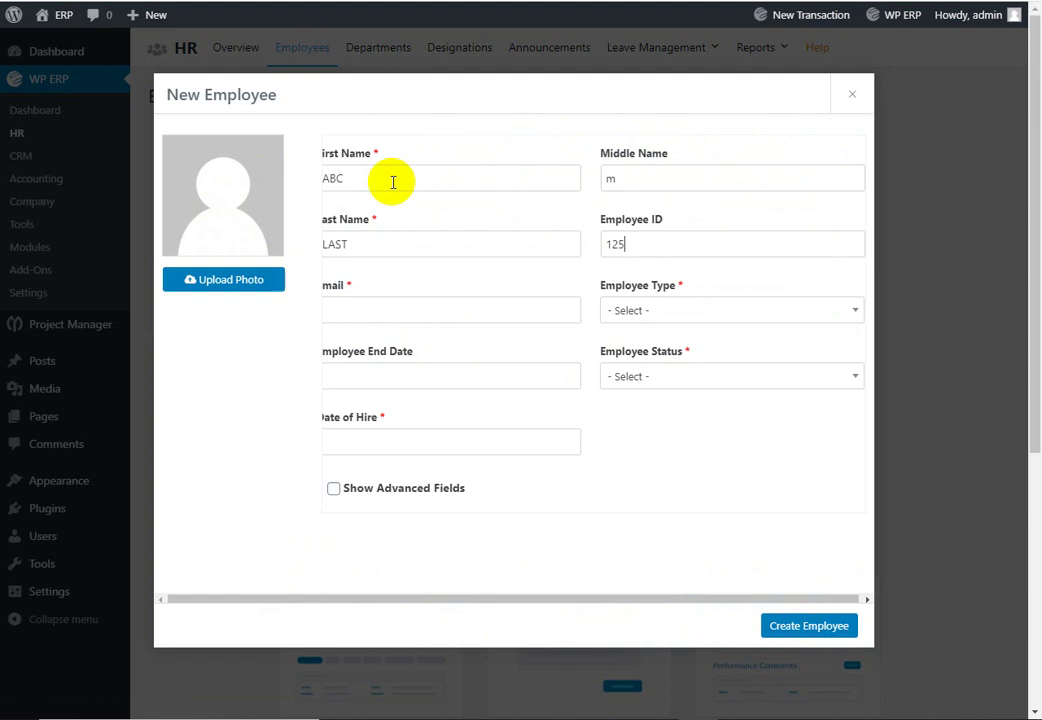
{"action": "left_click", "coordinate": [405, 309]}
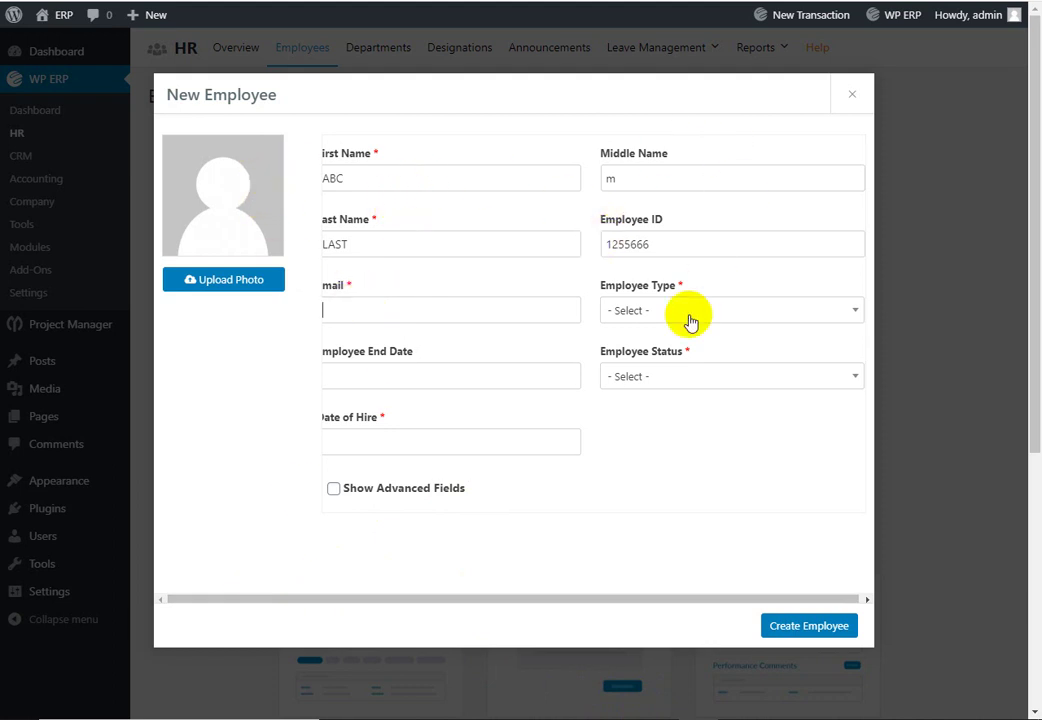
{"action": "key", "text": "ctrl+minus"}
{"action": "key", "text": "ctrl+minus"}
{"action": "key", "text": "ctrl+plus"}
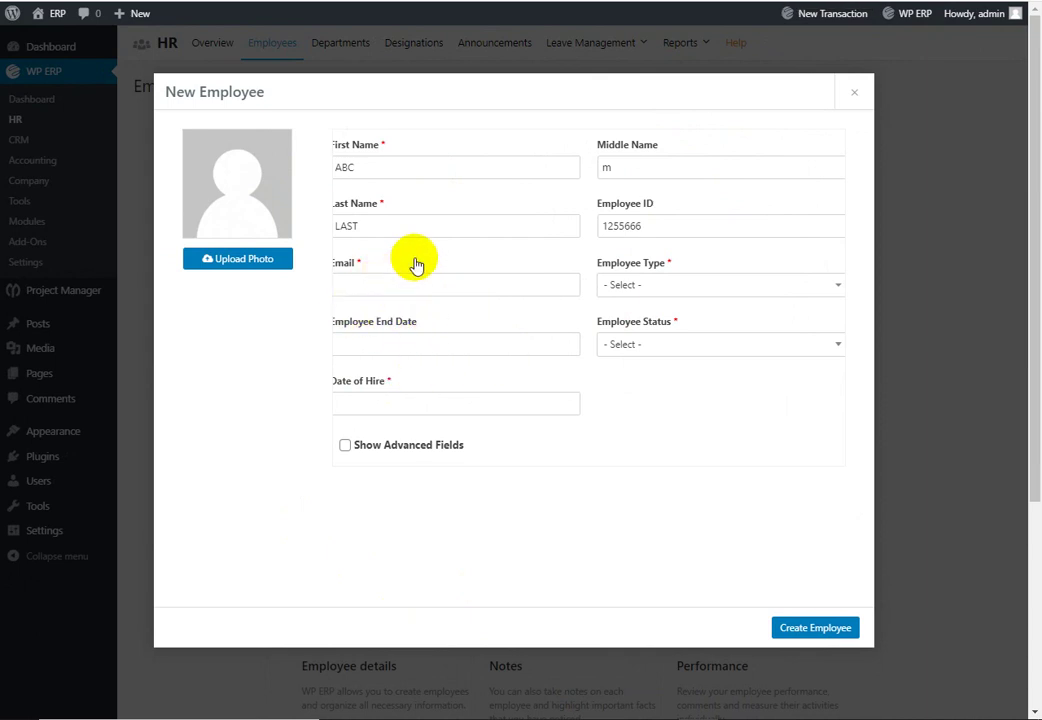
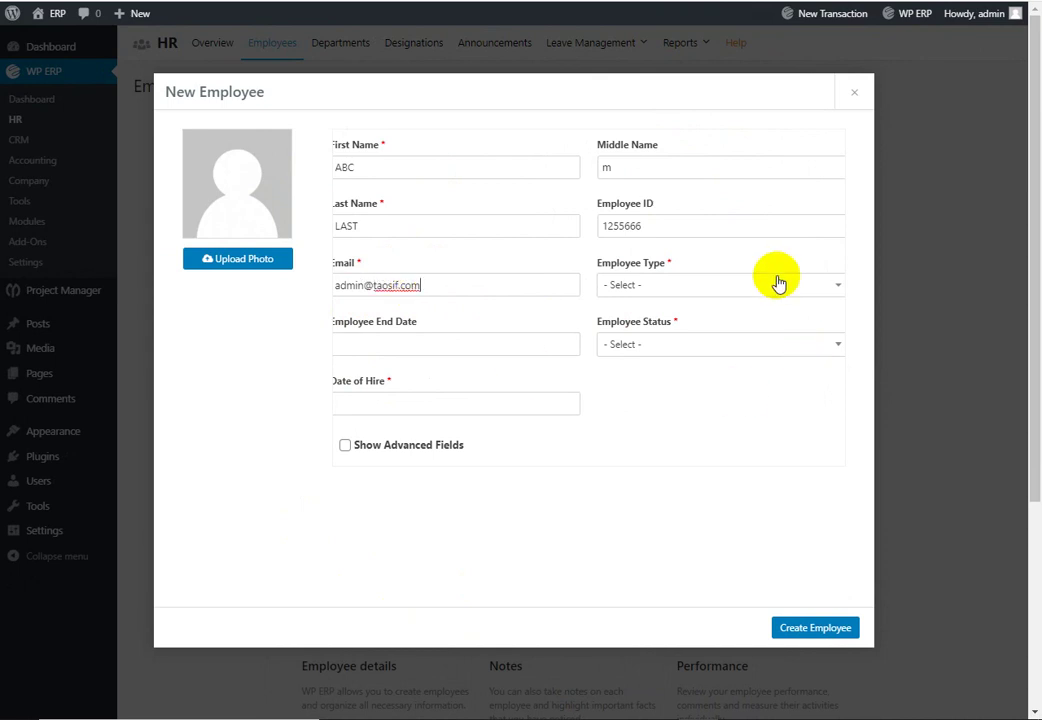
Step: Set employee type Full Time, status Active and hire date 2020-07-01
{"action": "left_click", "coordinate": [780, 284]}
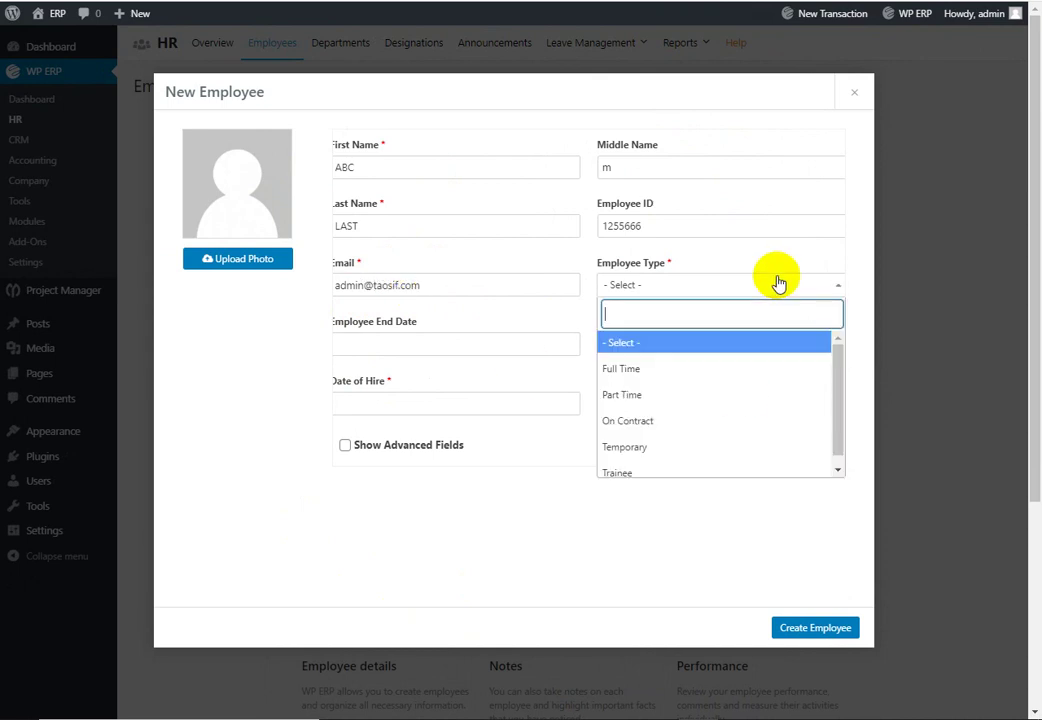
{"action": "left_click", "coordinate": [697, 372]}
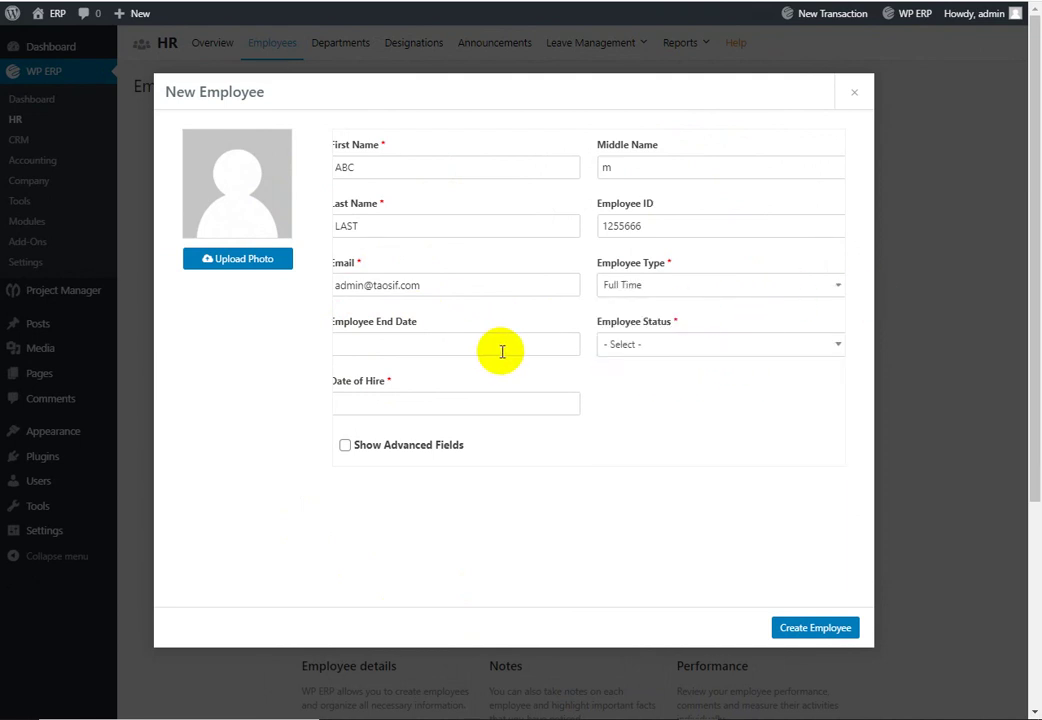
{"action": "left_click", "coordinate": [700, 345]}
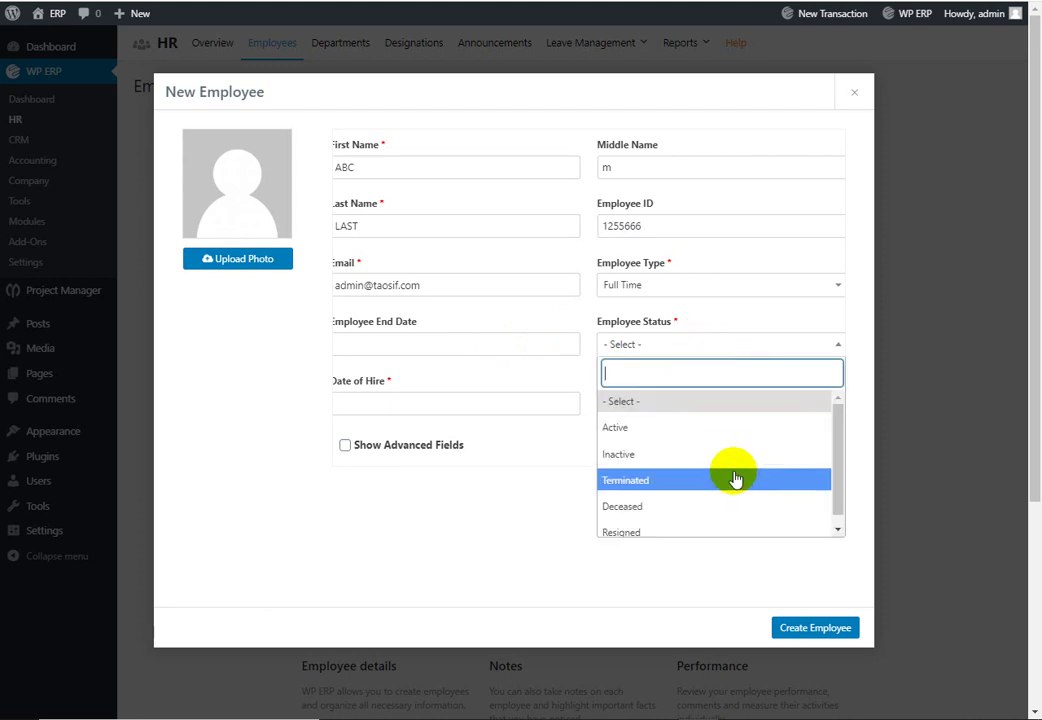
{"action": "left_click", "coordinate": [698, 426]}
{"action": "left_click", "coordinate": [391, 408]}
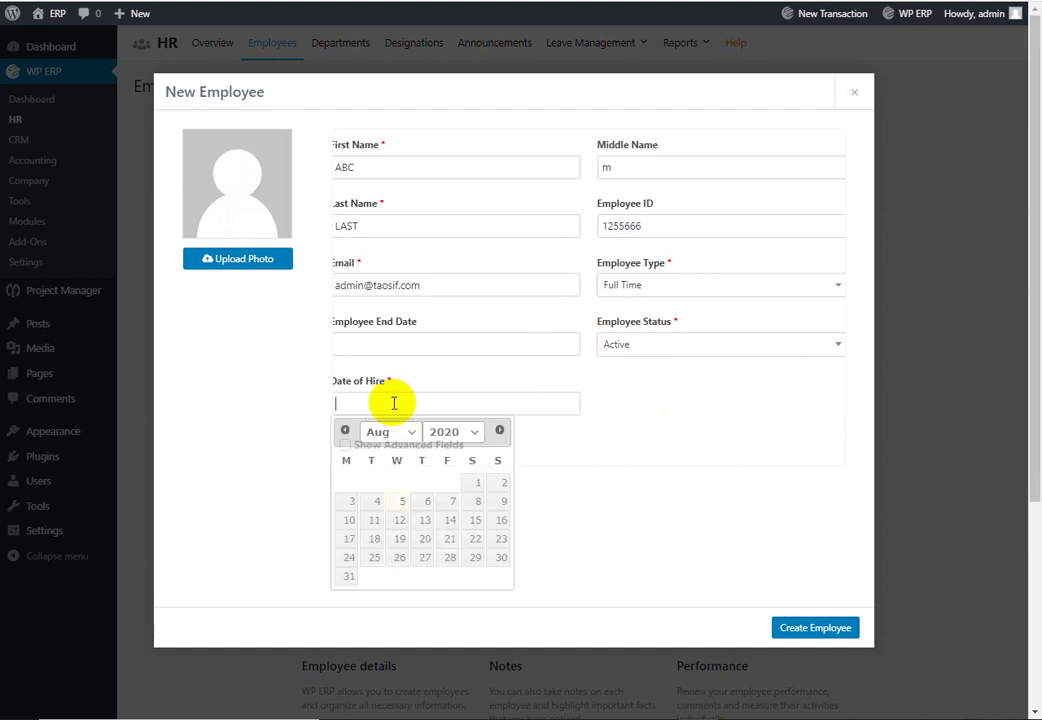
{"action": "left_click", "coordinate": [346, 432]}
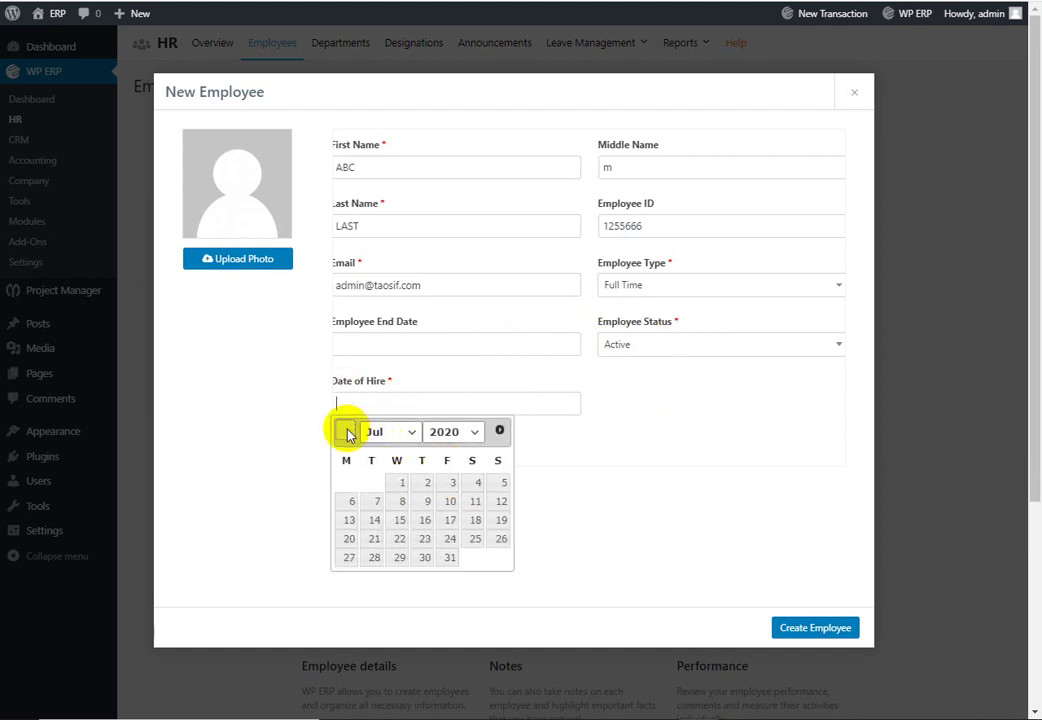
{"action": "left_click", "coordinate": [402, 485]}
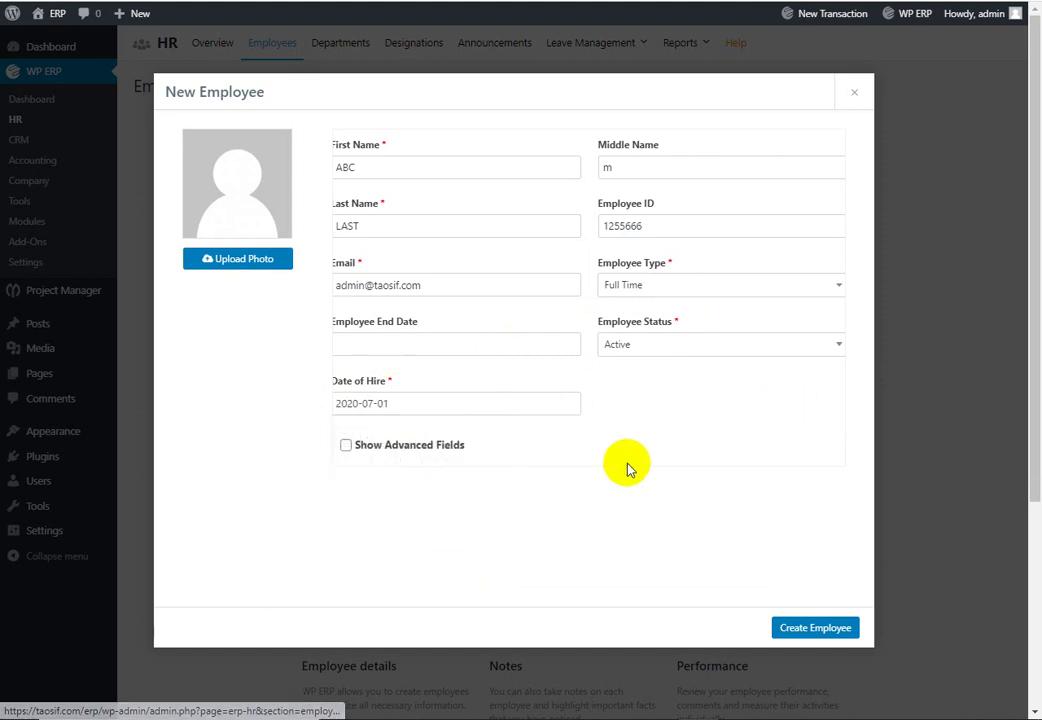
Step: Assign department DEMO HR, job title Manager and Main Location, leaving reporting-to unset
{"action": "left_click", "coordinate": [430, 447]}
{"action": "scroll", "coordinate": [640, 445], "scroll_direction": "down", "scroll_amount": 2}
{"action": "scroll", "coordinate": [575, 410], "scroll_direction": "down", "scroll_amount": 1}
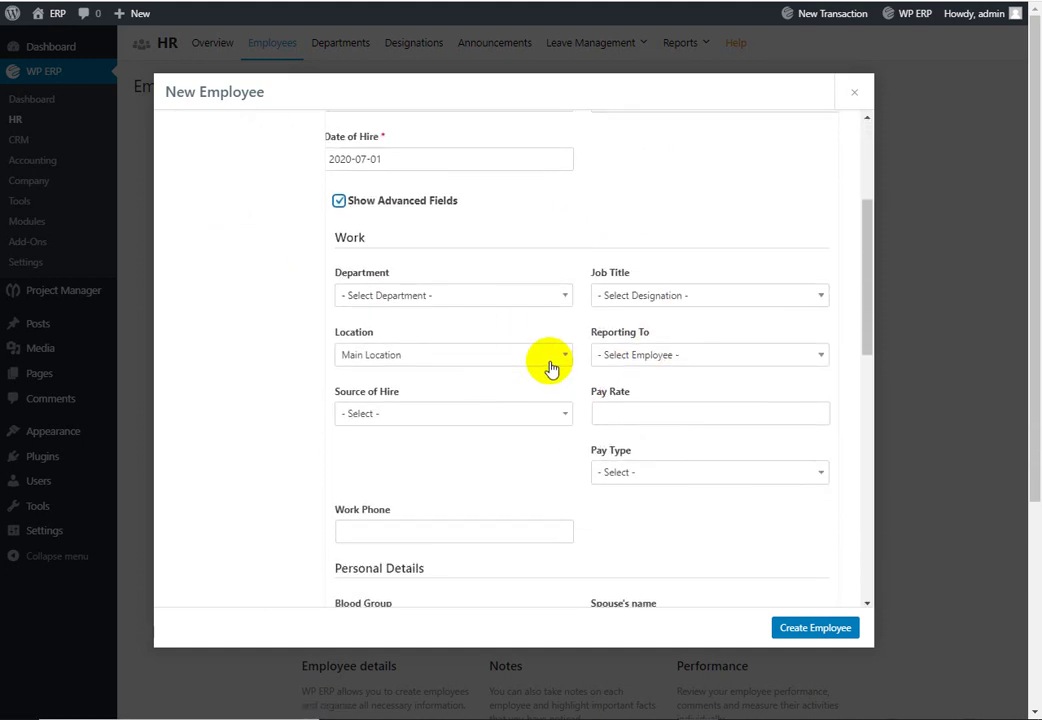
{"action": "left_click", "coordinate": [550, 297]}
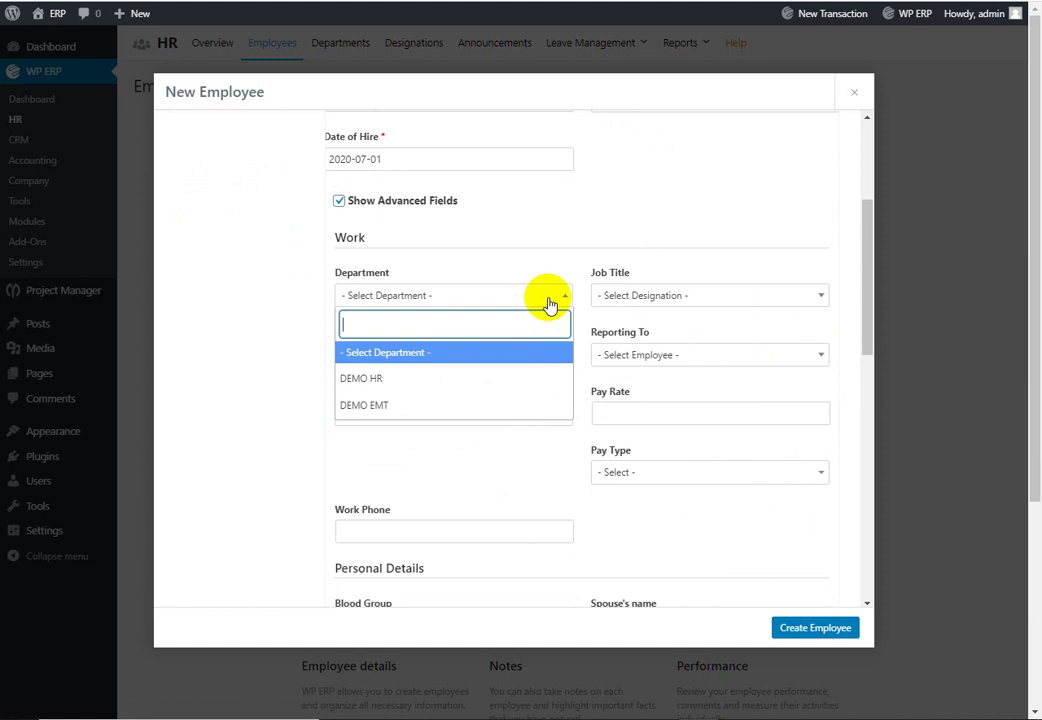
{"action": "left_click", "coordinate": [454, 380]}
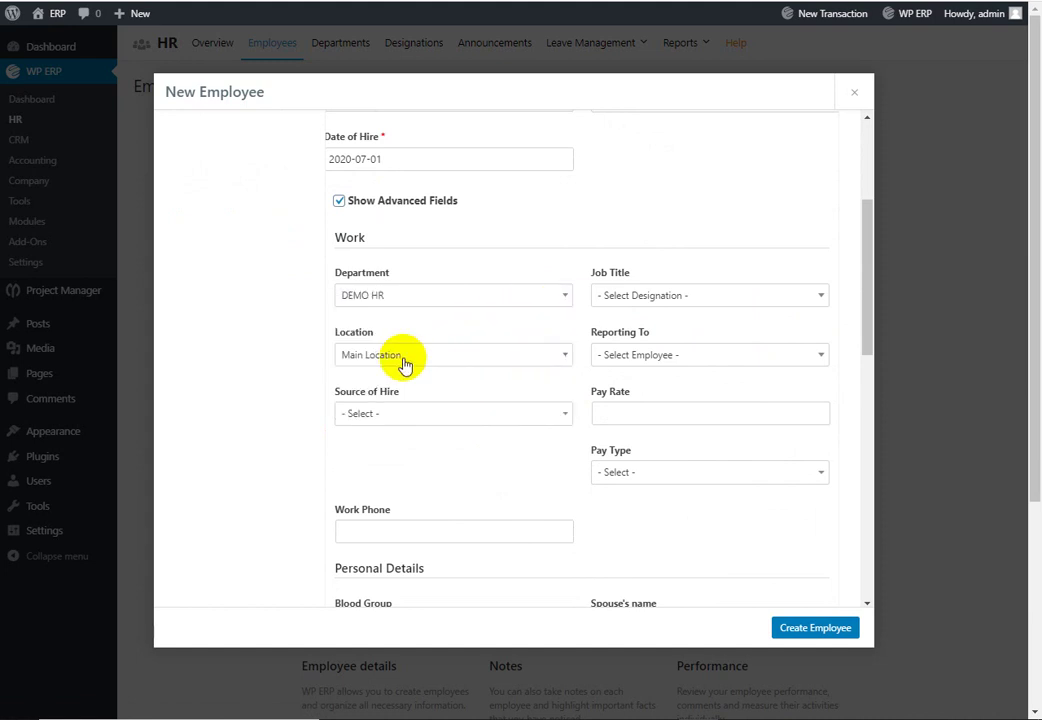
{"action": "left_click", "coordinate": [736, 303]}
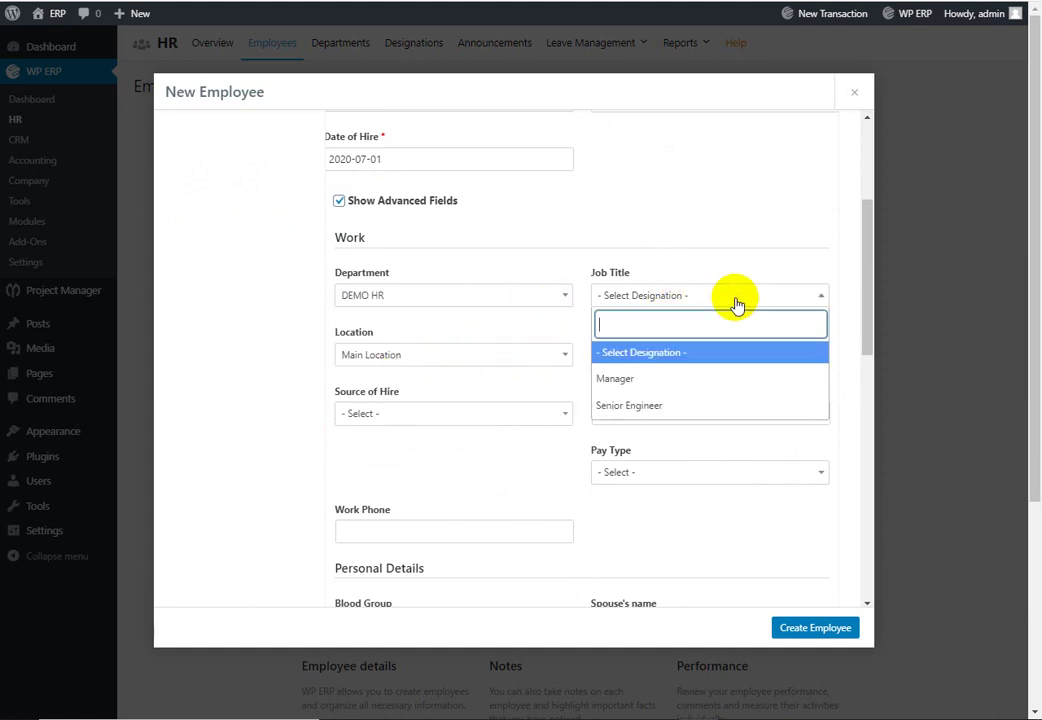
{"action": "left_click", "coordinate": [711, 380]}
{"action": "left_click", "coordinate": [537, 355]}
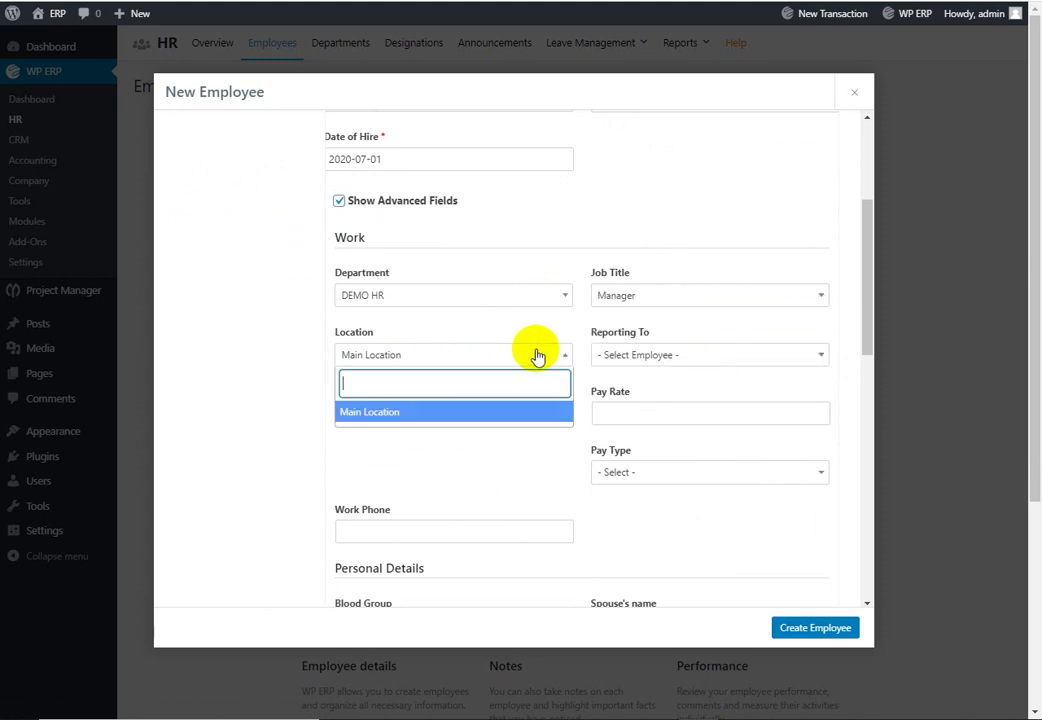
{"action": "left_click", "coordinate": [541, 355]}
{"action": "left_click", "coordinate": [684, 355]}
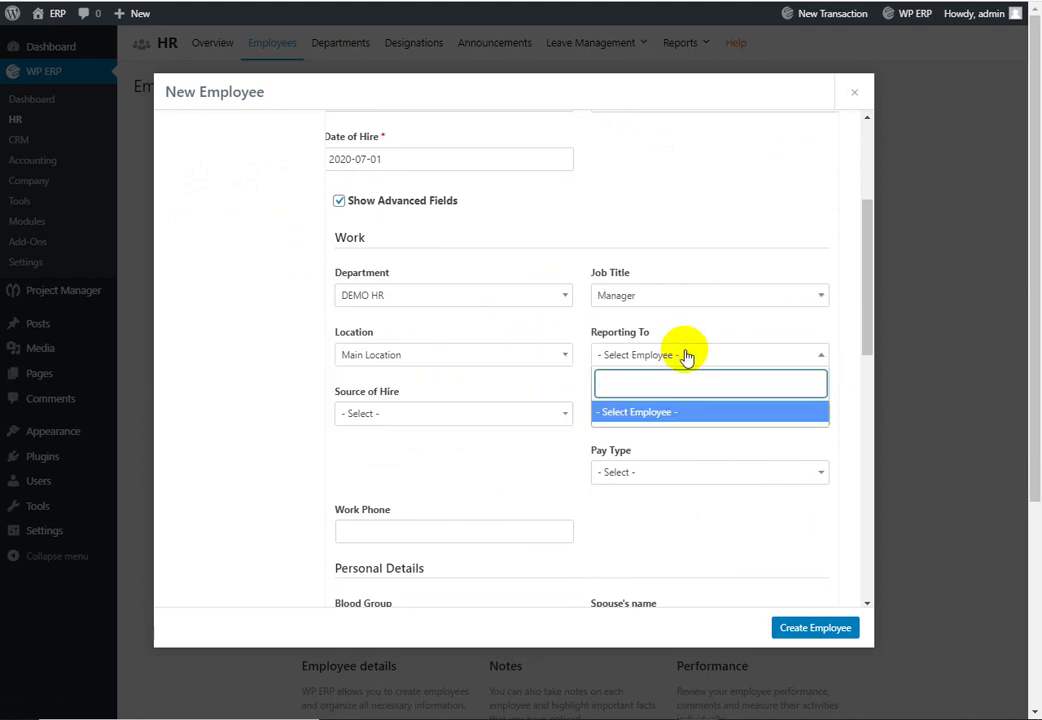
{"action": "left_click", "coordinate": [687, 357]}
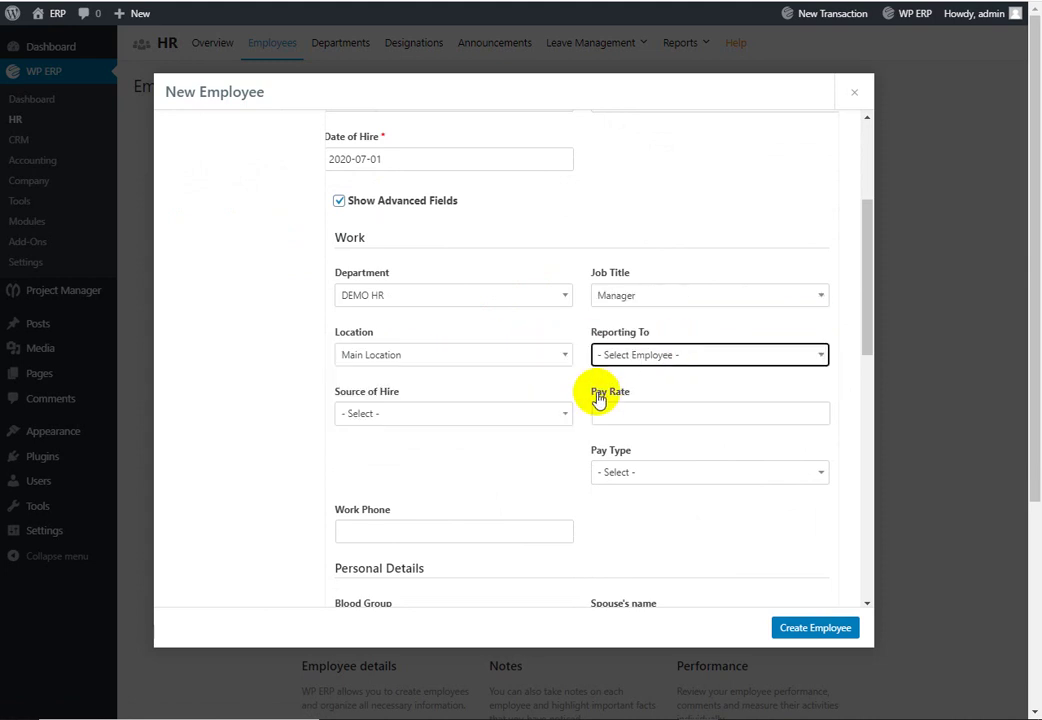
Step: Set source of hire to Direct, pay type Monthly and blood group O+
{"action": "left_click", "coordinate": [512, 418]}
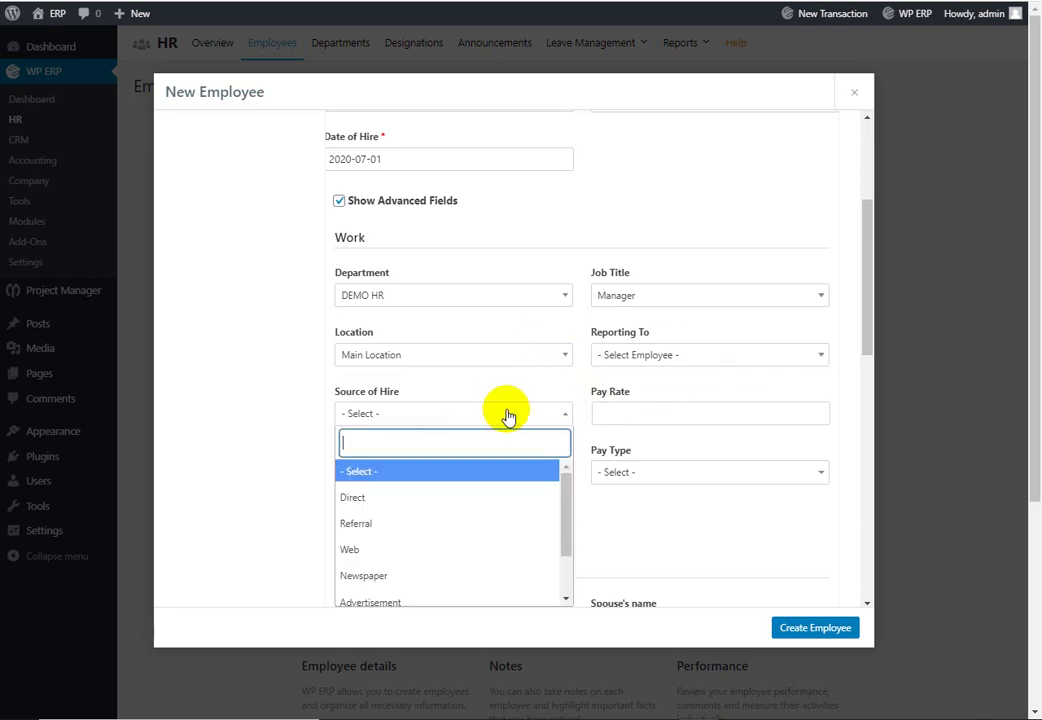
{"action": "left_click", "coordinate": [459, 499]}
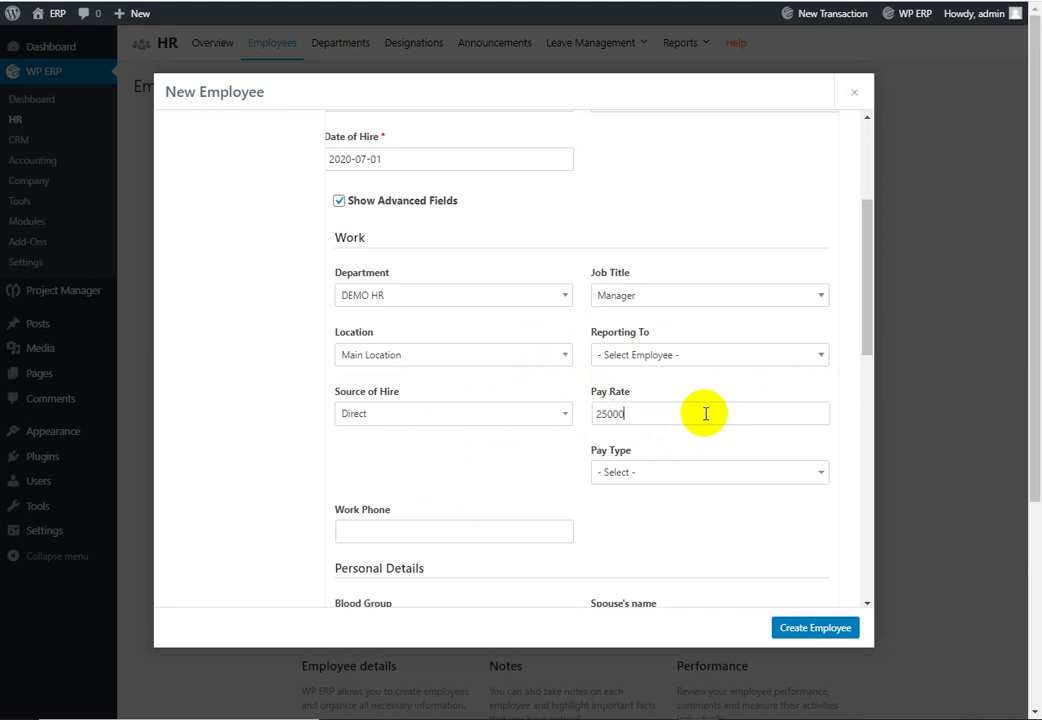
{"action": "scroll", "coordinate": [747, 422], "scroll_direction": "down", "scroll_amount": 1}
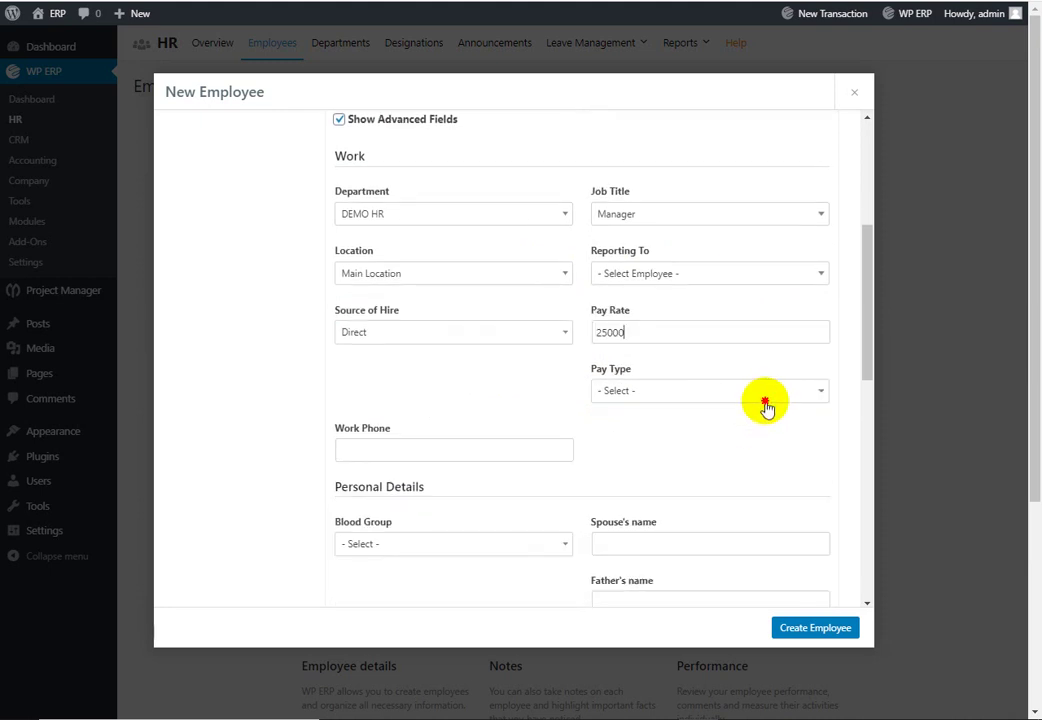
{"action": "left_click", "coordinate": [766, 406]}
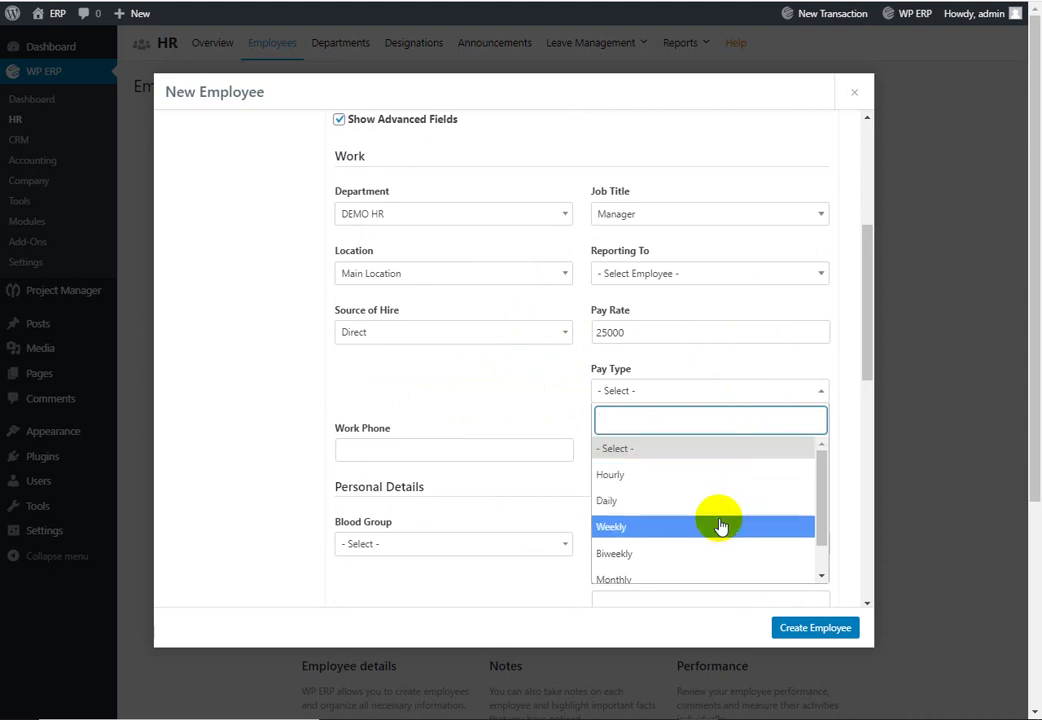
{"action": "left_click", "coordinate": [698, 577]}
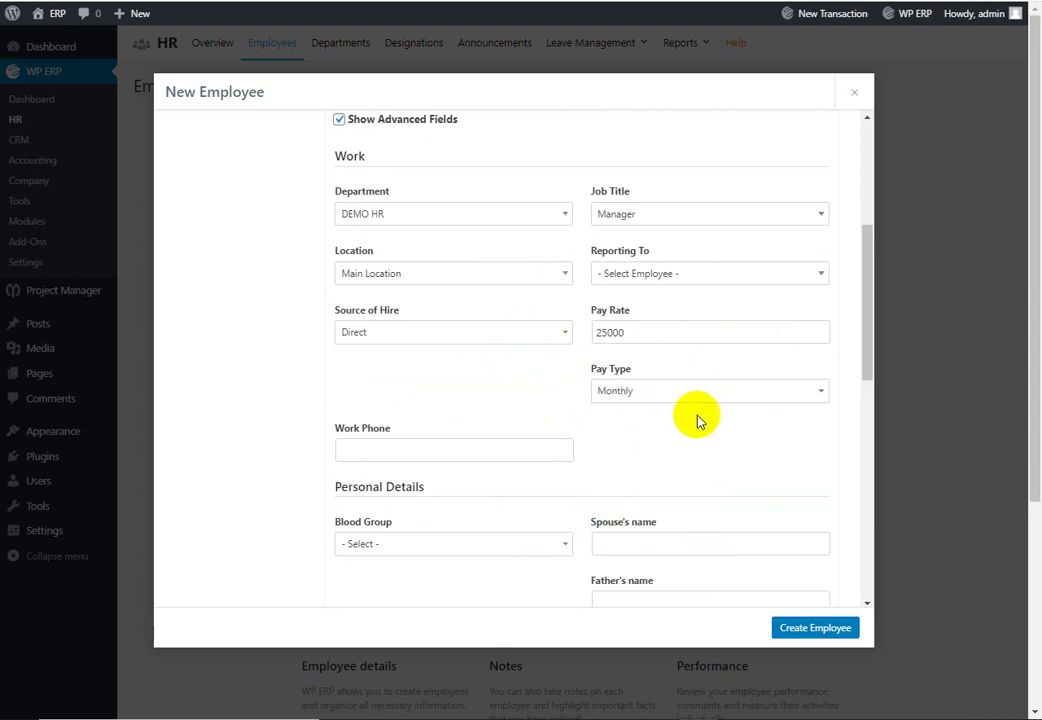
{"action": "scroll", "coordinate": [610, 420], "scroll_direction": "down", "scroll_amount": 5}
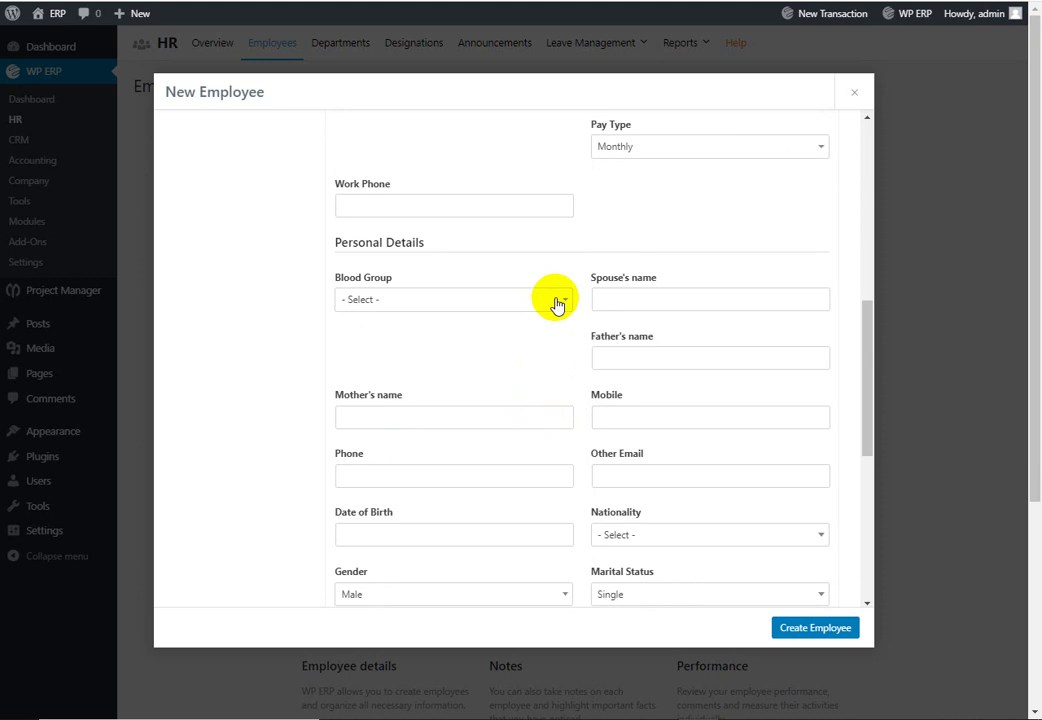
{"action": "left_click", "coordinate": [557, 304]}
{"action": "scroll", "coordinate": [400, 440], "scroll_direction": "down", "scroll_amount": 1}
{"action": "left_click", "coordinate": [386, 454]}
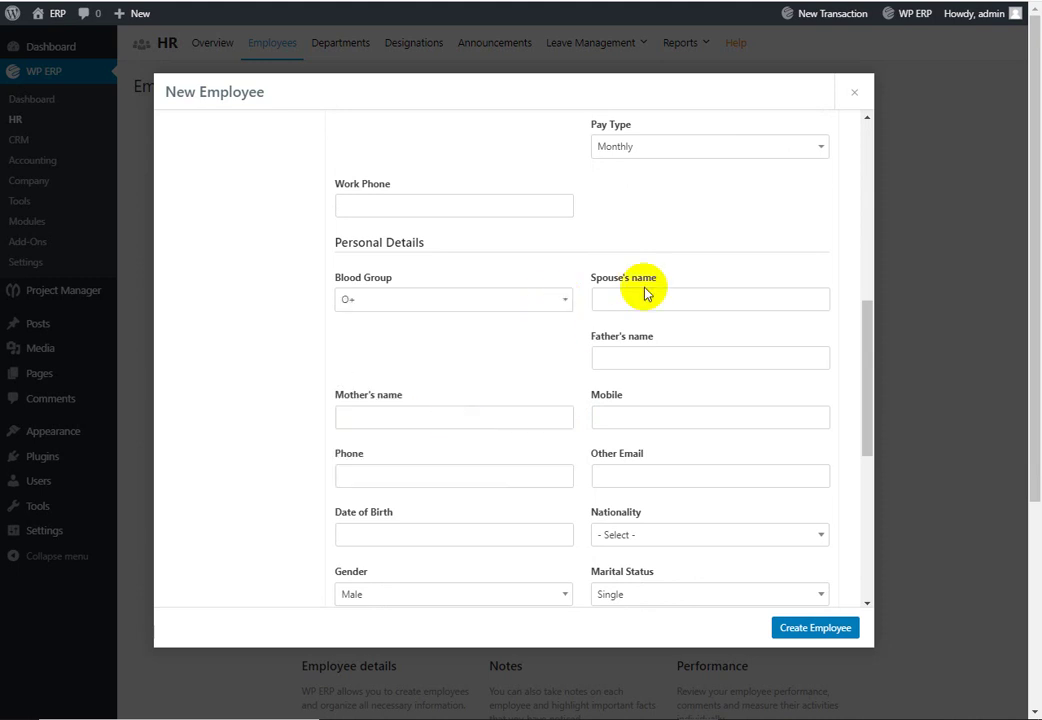
{"action": "scroll", "coordinate": [678, 295], "scroll_direction": "down", "scroll_amount": 2}
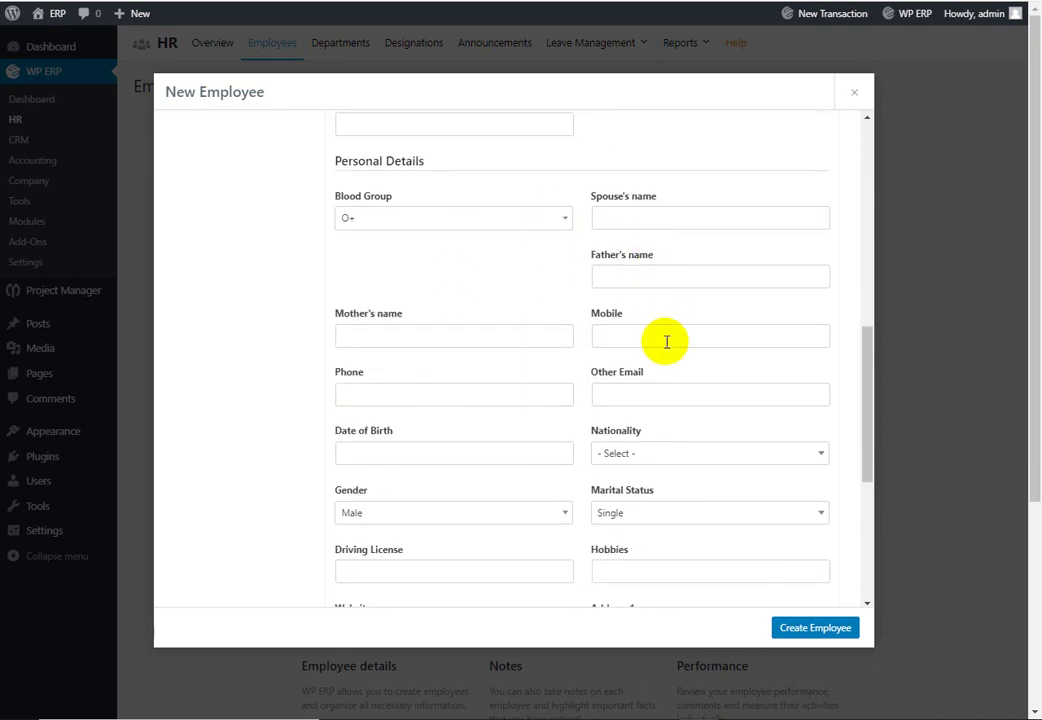
{"action": "scroll", "coordinate": [666, 341], "scroll_direction": "down", "scroll_amount": 8}
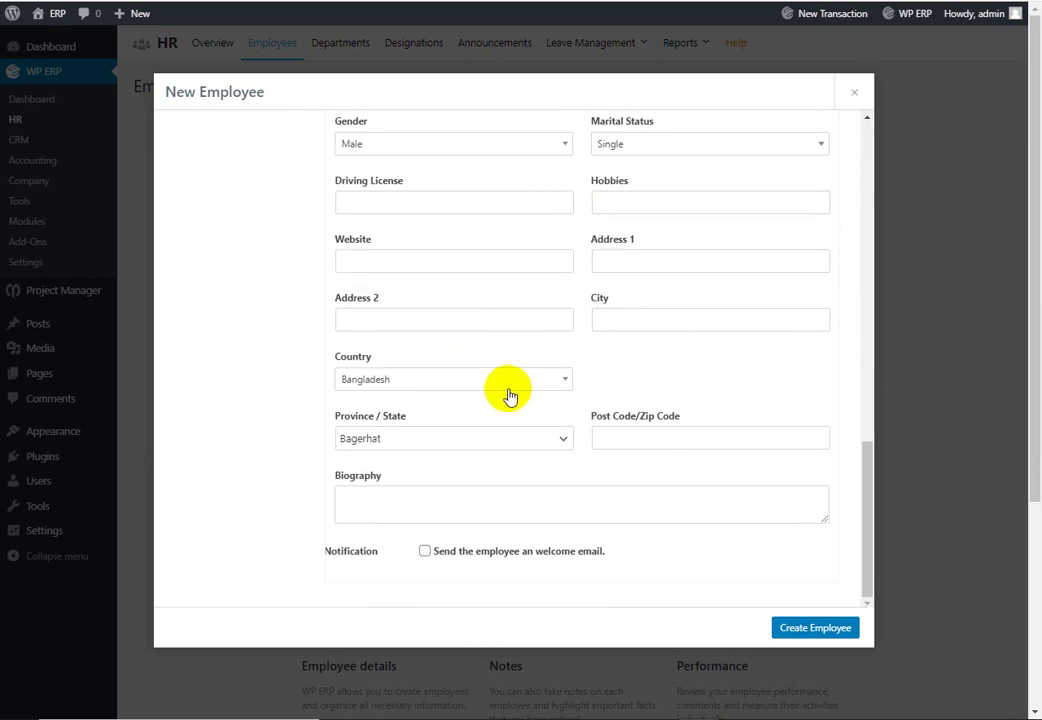
Step: Submit the New Employee form with Create Employee and view the resulting profile page
{"action": "left_click", "coordinate": [826, 628]}
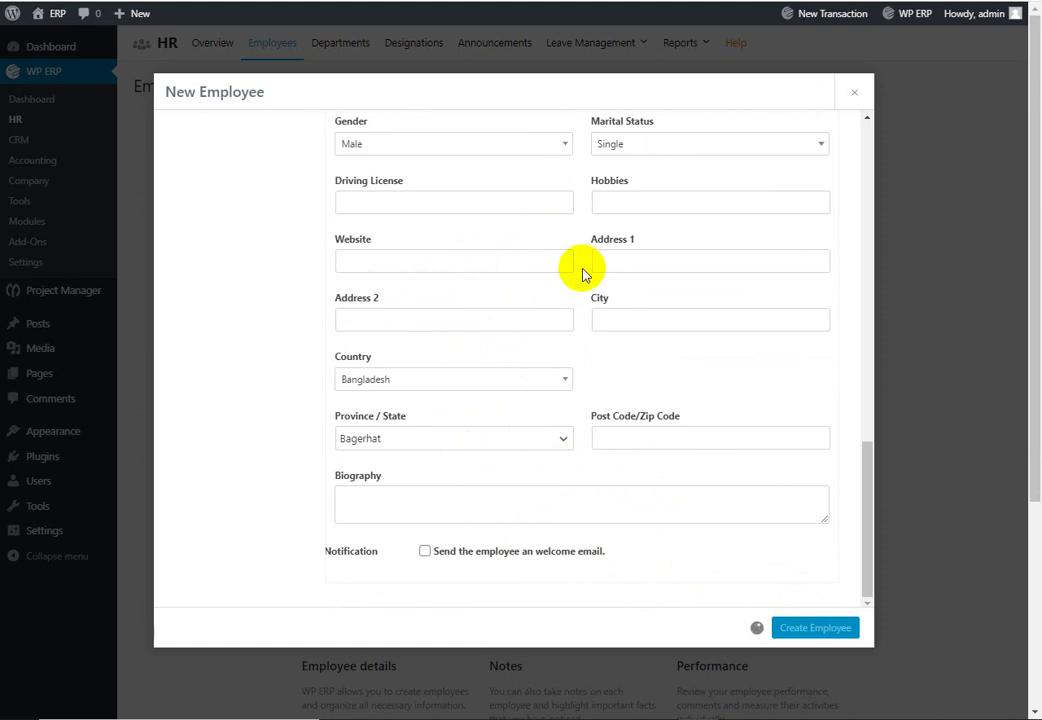
{"action": "scroll", "coordinate": [709, 388], "scroll_direction": "up", "scroll_amount": 3}
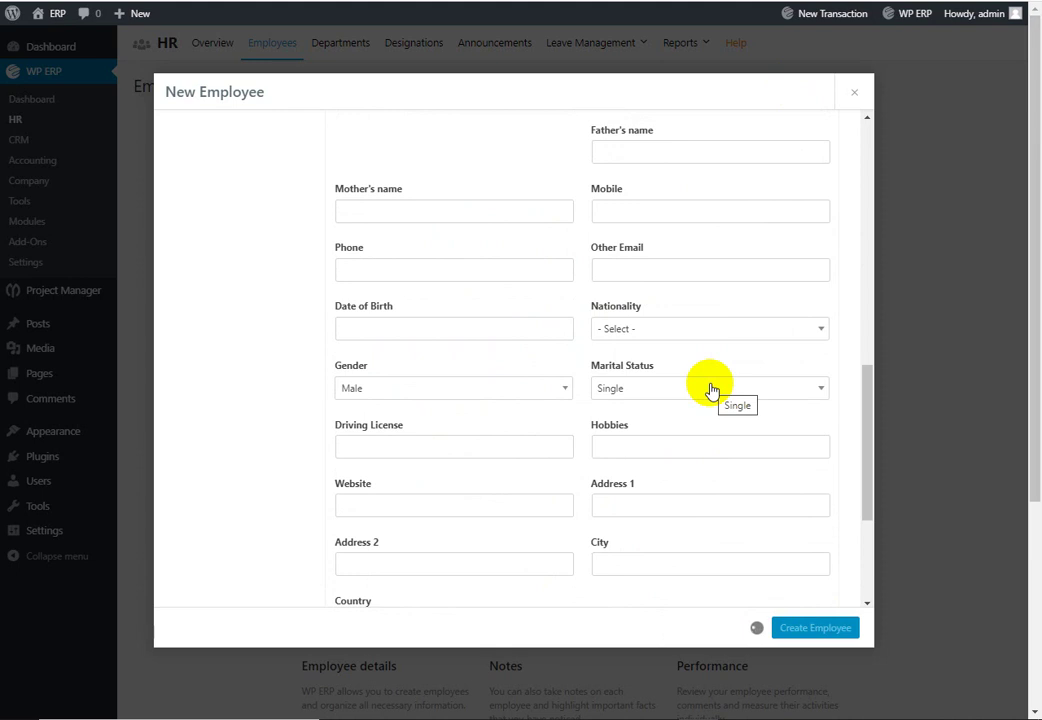
{"action": "scroll", "coordinate": [681, 379], "scroll_direction": "up", "scroll_amount": 8}
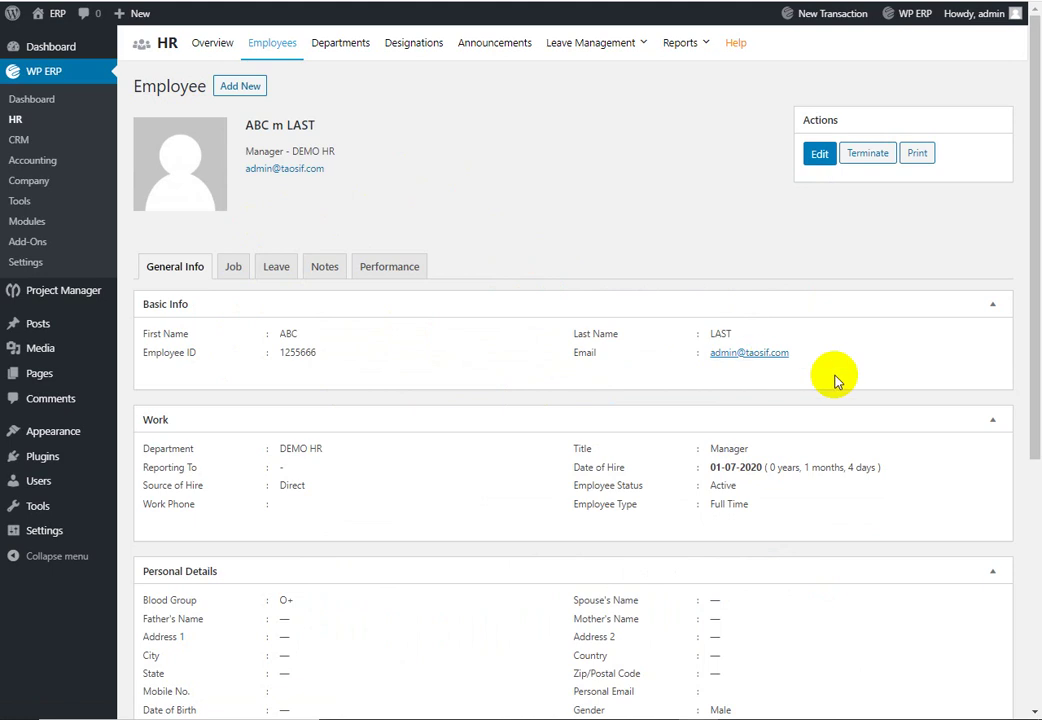
Step: Scroll through the new employee's profile and view the Job tab details
{"action": "scroll", "coordinate": [800, 376], "scroll_direction": "down", "scroll_amount": 2}
{"action": "scroll", "coordinate": [181, 216], "scroll_direction": "up", "scroll_amount": 1}
{"action": "scroll", "coordinate": [330, 250], "scroll_direction": "down", "scroll_amount": 1}
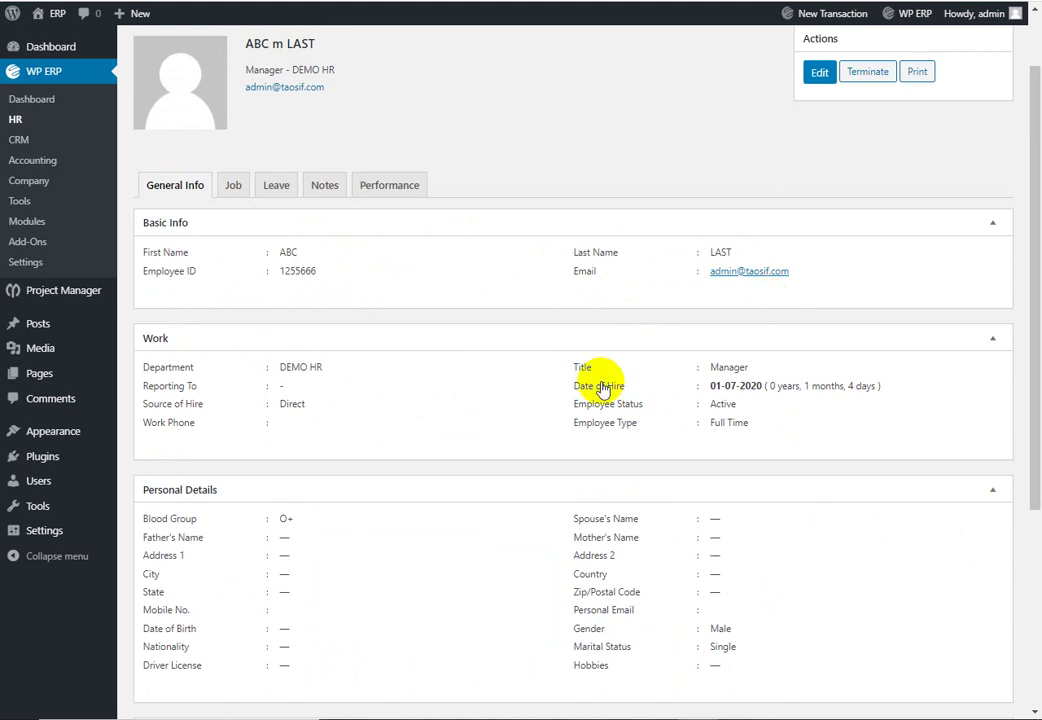
{"action": "scroll", "coordinate": [603, 389], "scroll_direction": "down", "scroll_amount": 3}
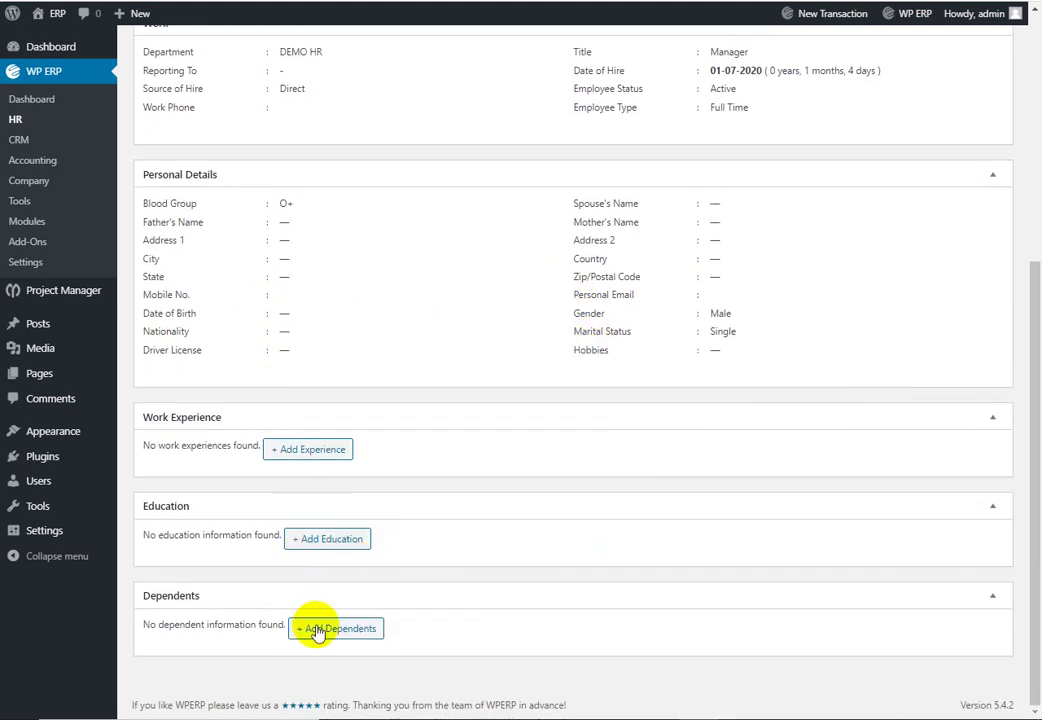
{"action": "scroll", "coordinate": [257, 185], "scroll_direction": "up", "scroll_amount": 4}
{"action": "left_click", "coordinate": [233, 266]}
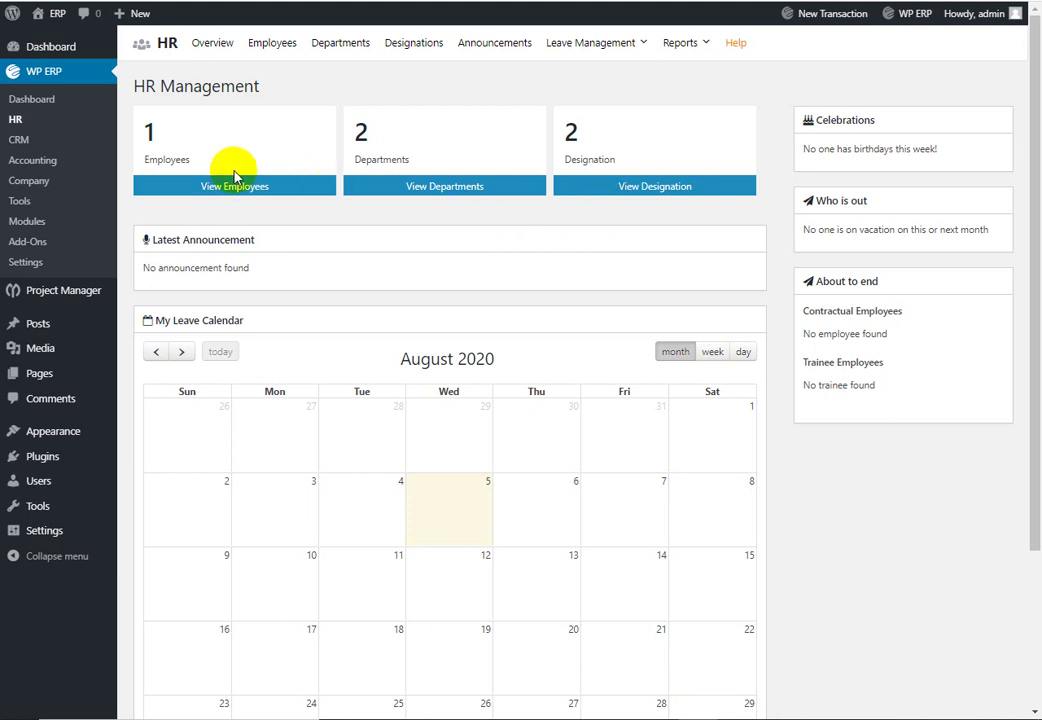
{"action": "left_click", "coordinate": [48, 137]}
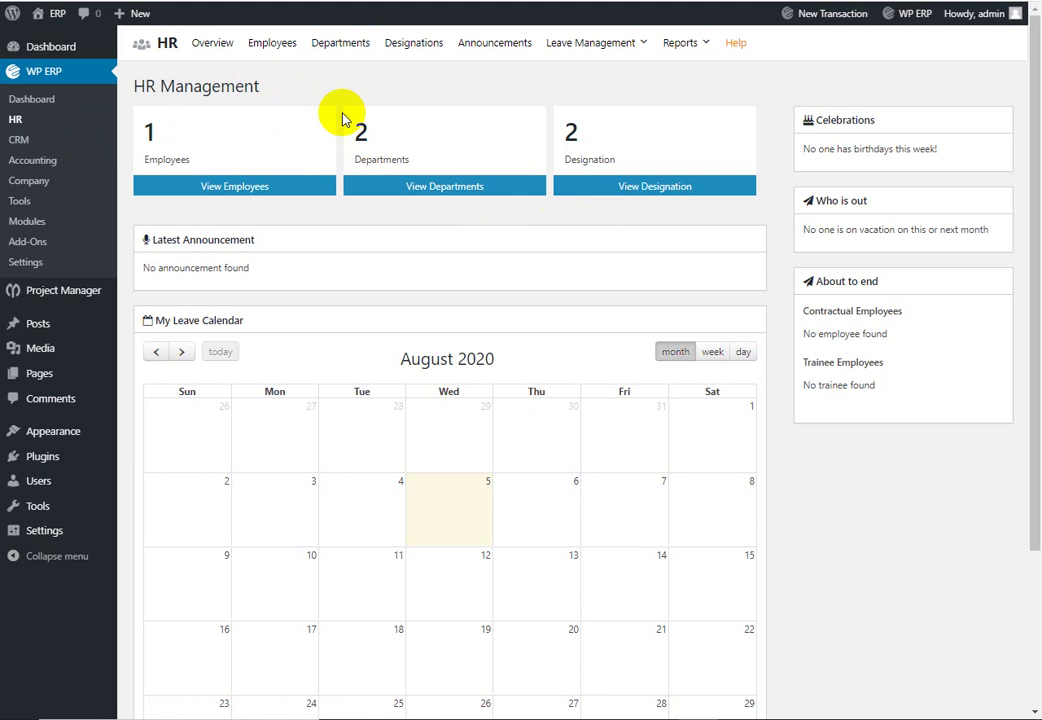
{"action": "left_click", "coordinate": [349, 52]}
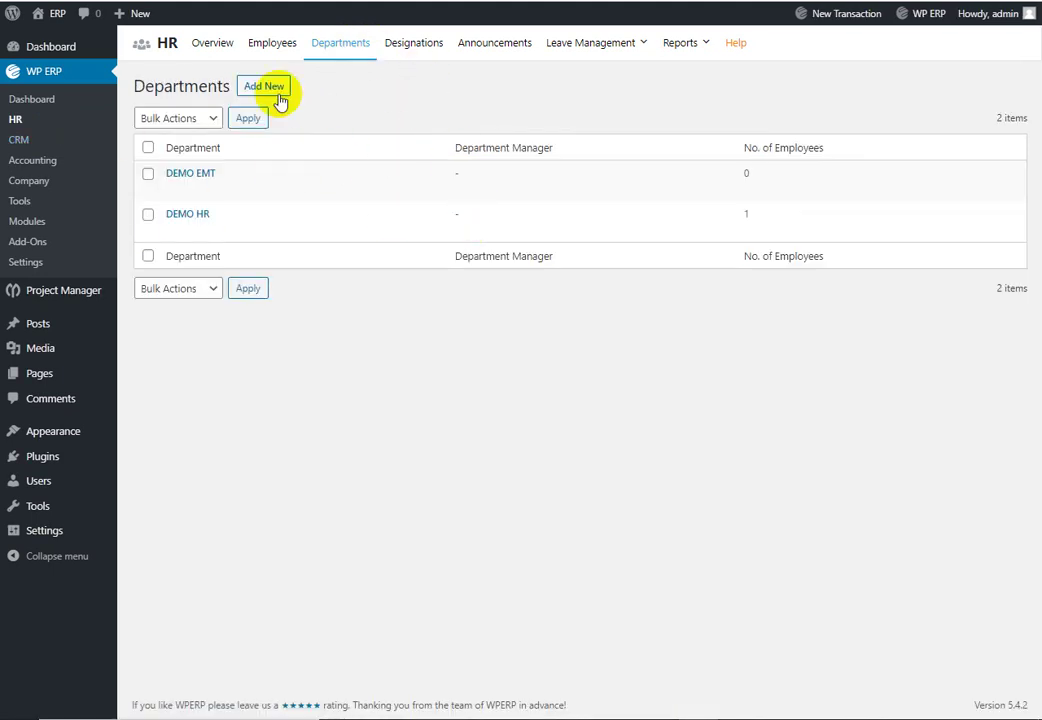
{"action": "left_click", "coordinate": [419, 54]}
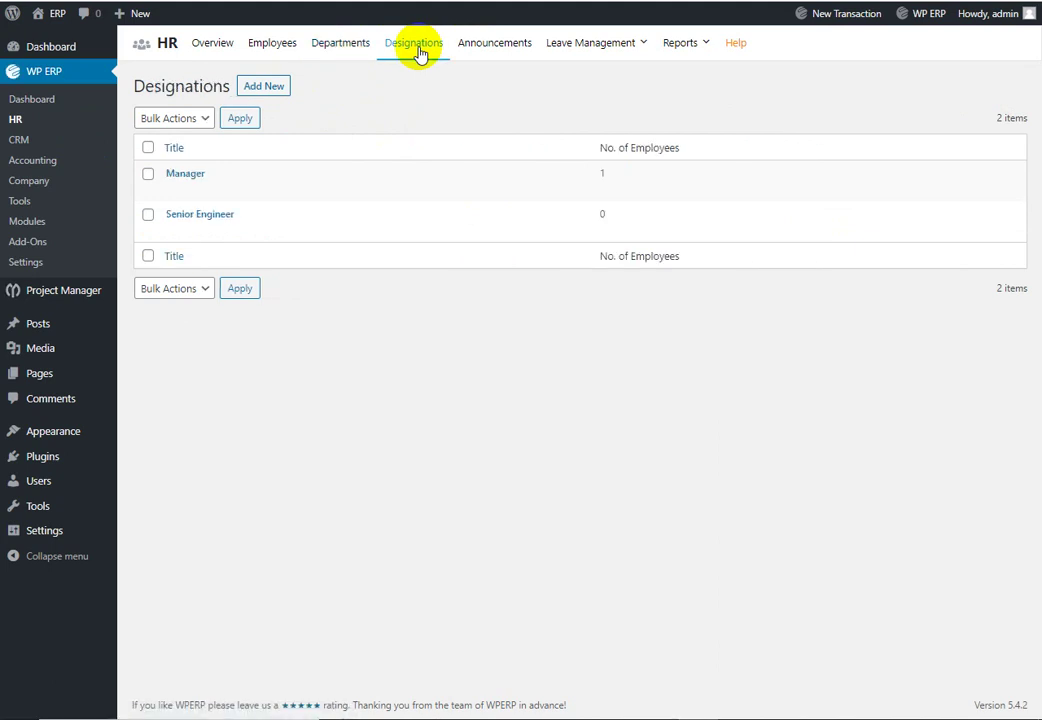
{"action": "left_click", "coordinate": [528, 50]}
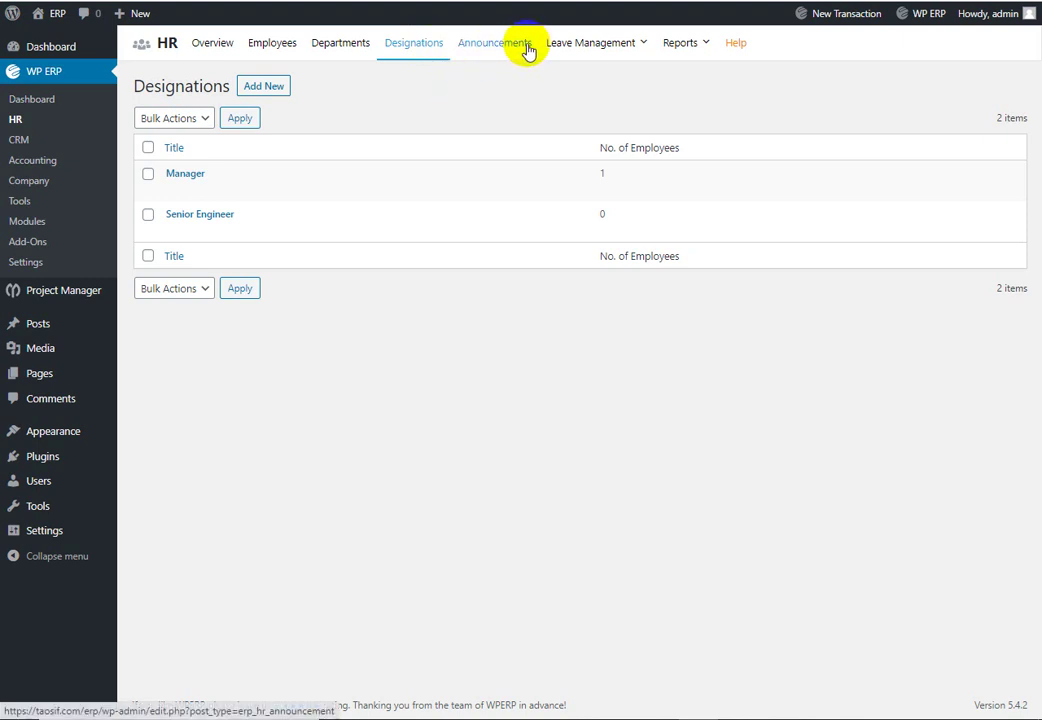
{"action": "left_click", "coordinate": [514, 57]}
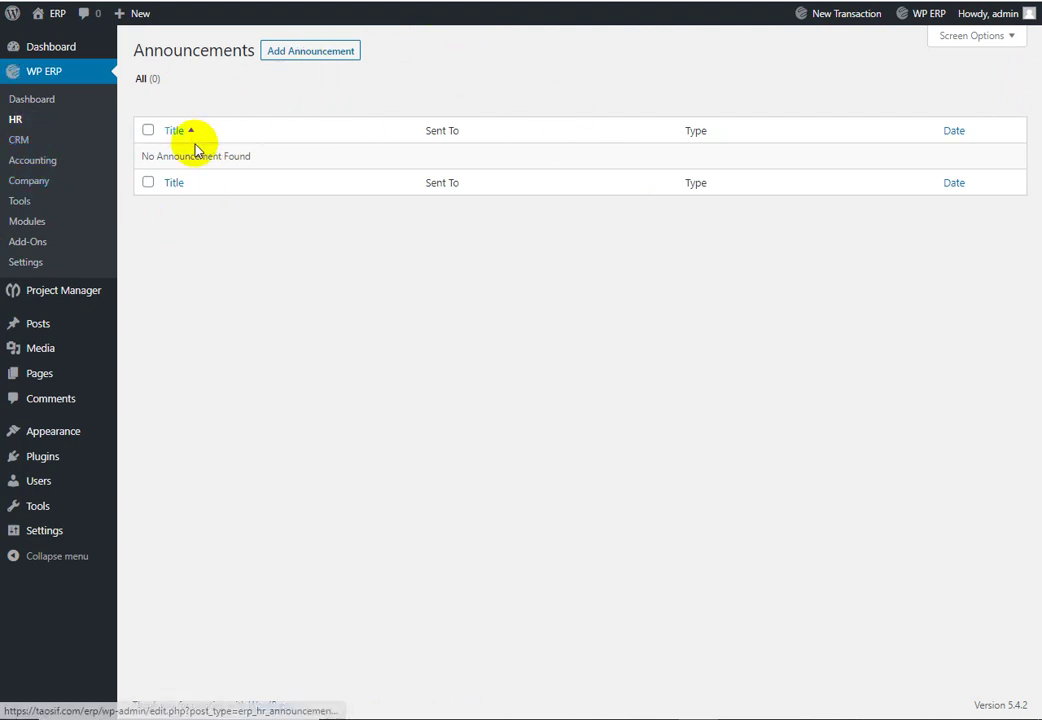
{"action": "left_click", "coordinate": [14, 121]}
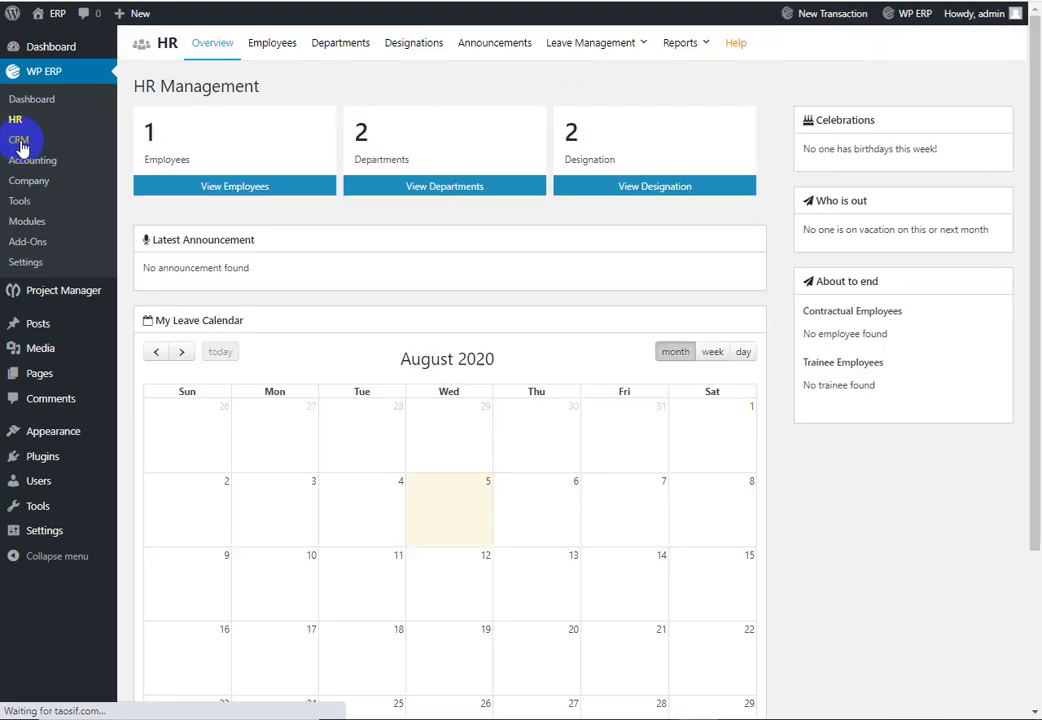
{"action": "mouse_move", "coordinate": [625, 50]}
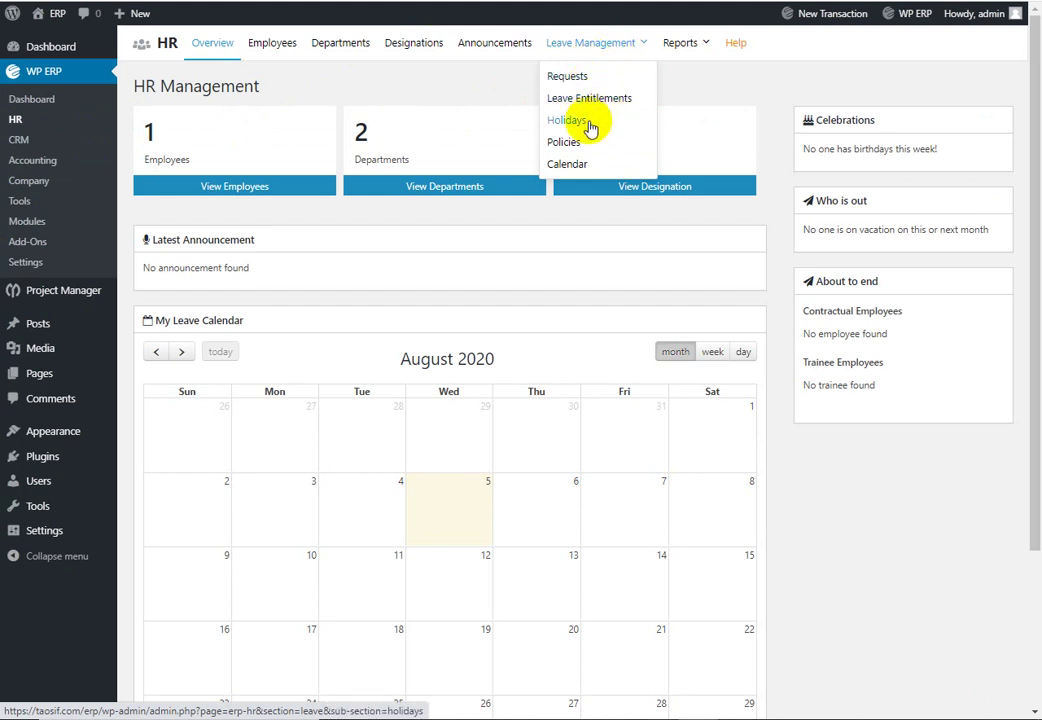
{"action": "left_click", "coordinate": [686, 48]}
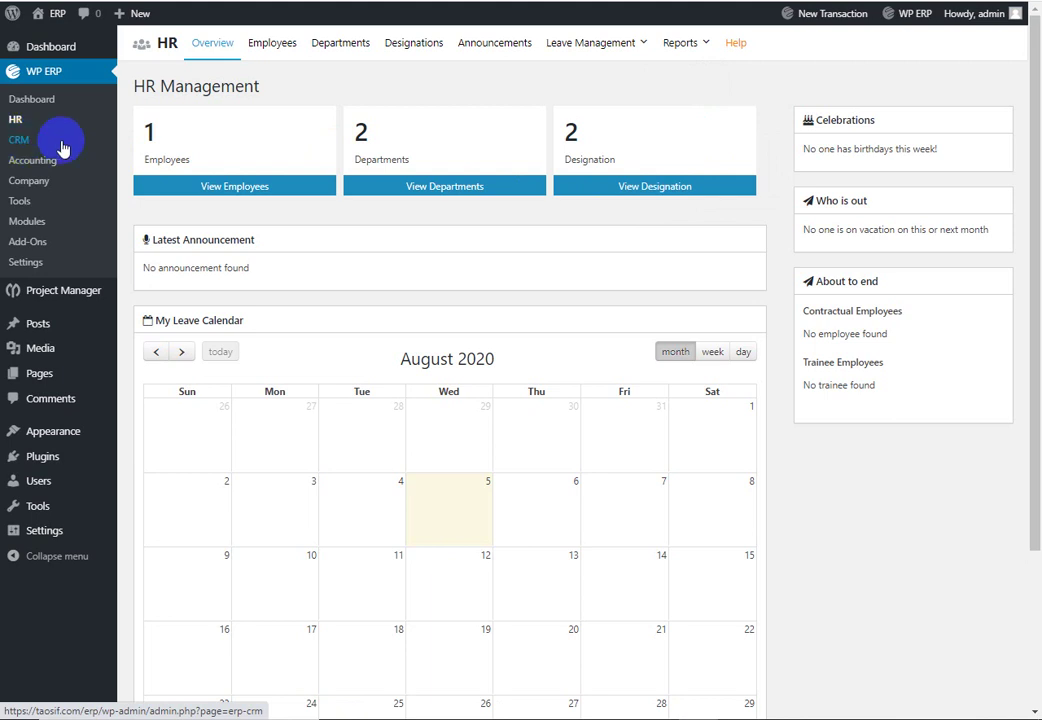
Step: Go to the CRM dashboard and view its empty Contacts list
{"action": "left_click", "coordinate": [25, 147]}
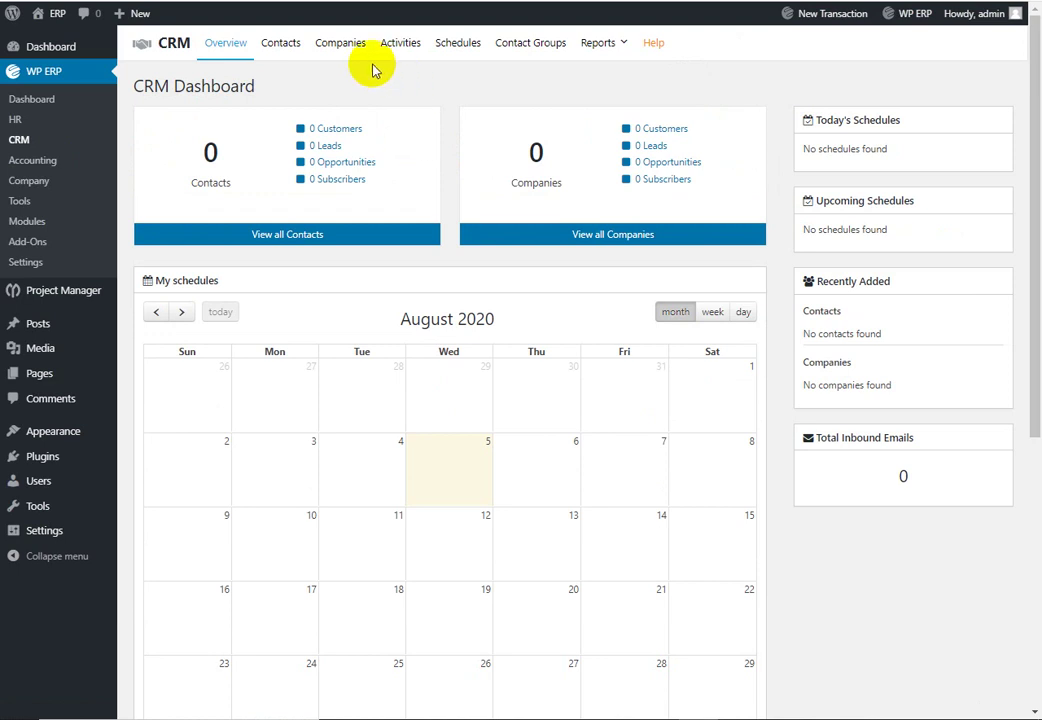
{"action": "left_click", "coordinate": [280, 46]}
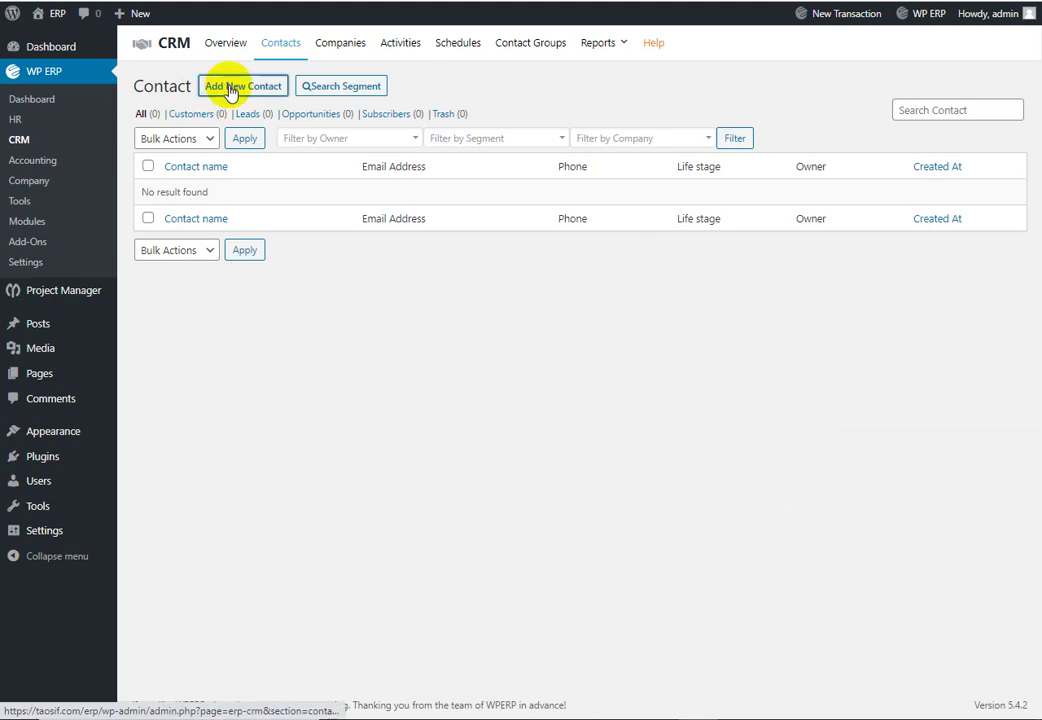
{"action": "left_click", "coordinate": [232, 88]}
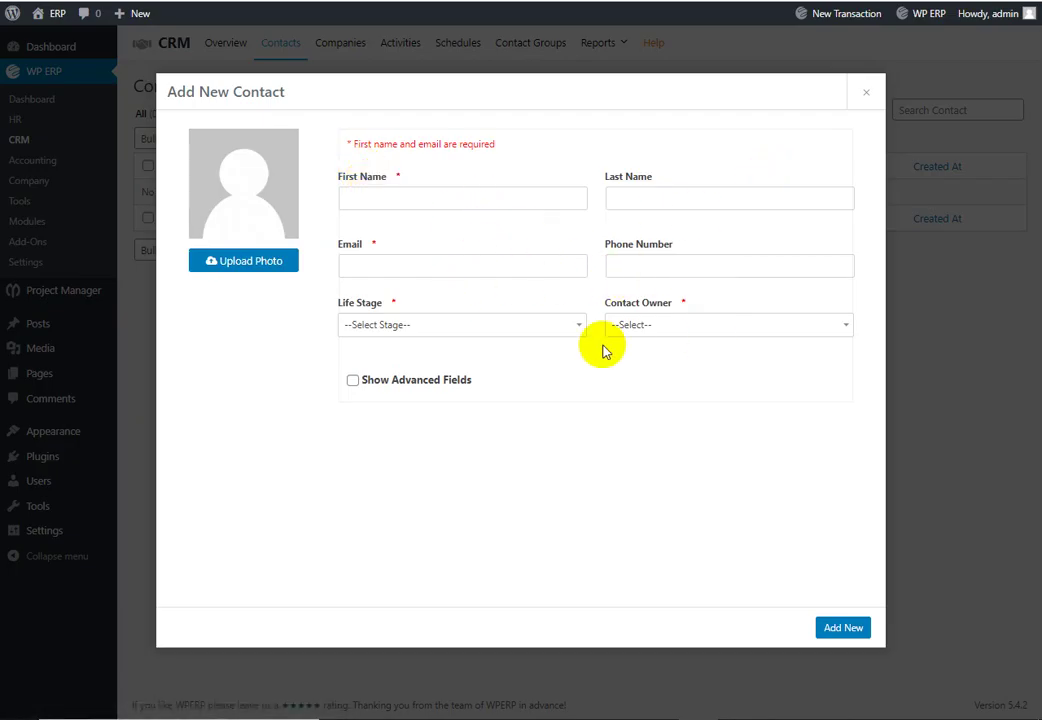
{"action": "left_click", "coordinate": [678, 343]}
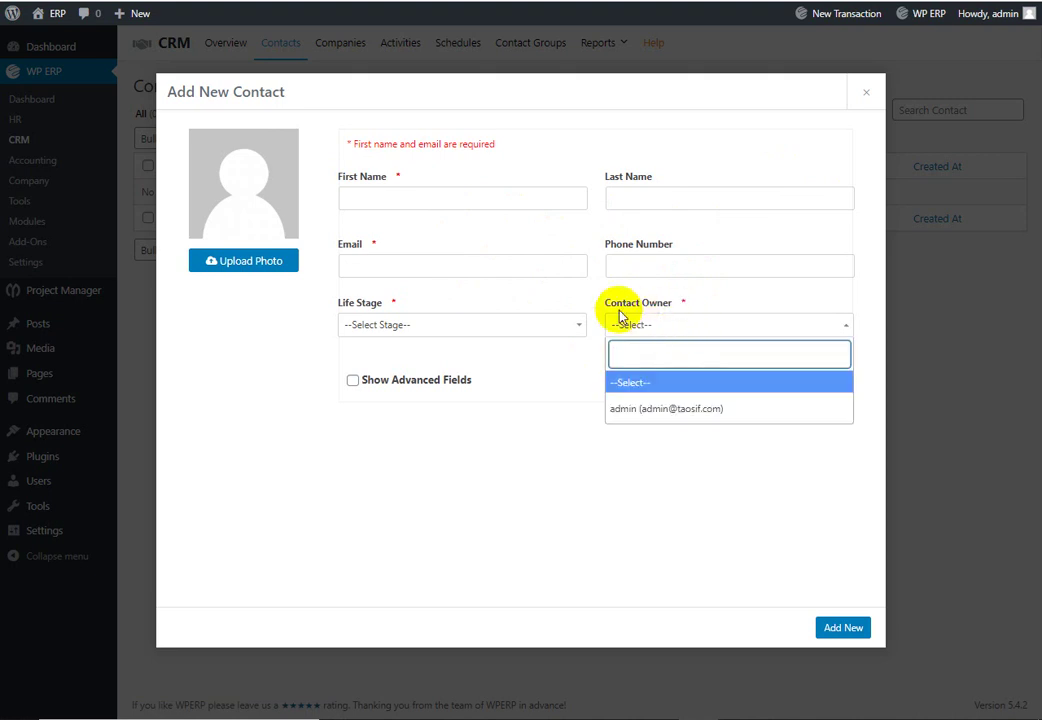
{"action": "left_click", "coordinate": [648, 308]}
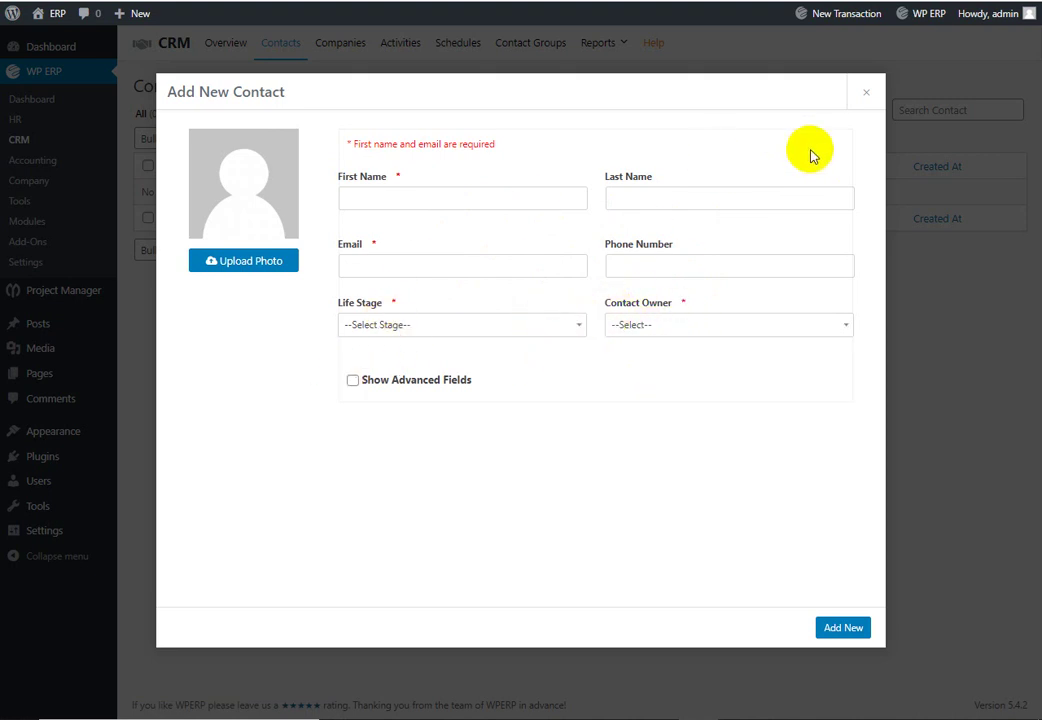
{"action": "left_click", "coordinate": [875, 91]}
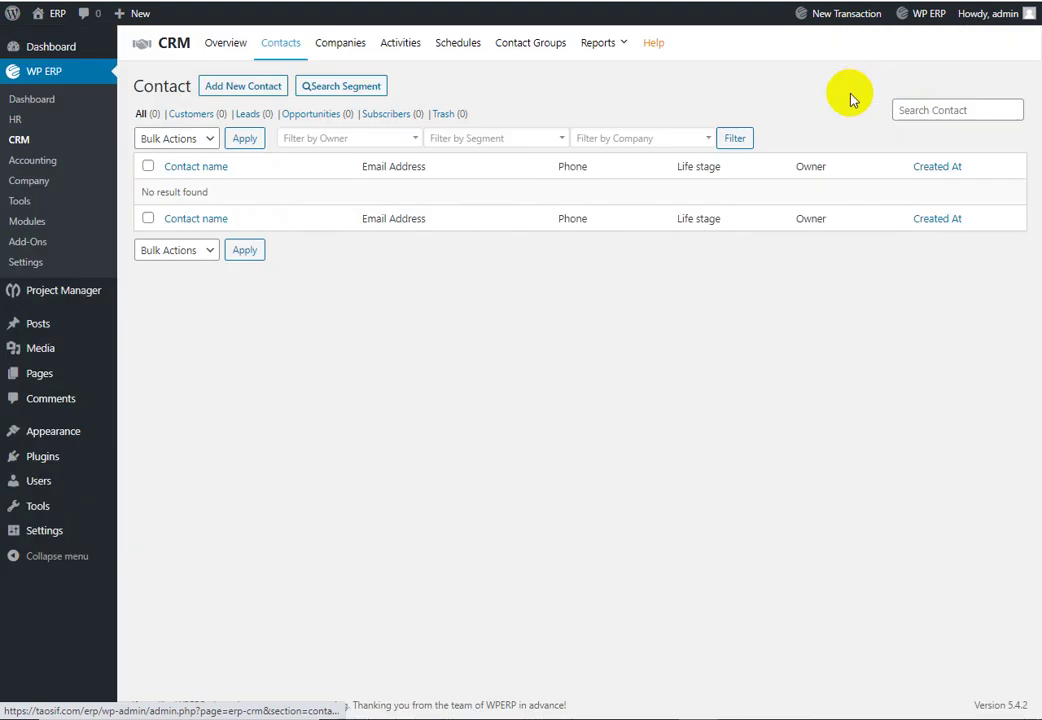
Step: Open and close an empty Add New Company form, then view the empty Activities list
{"action": "left_click", "coordinate": [345, 50]}
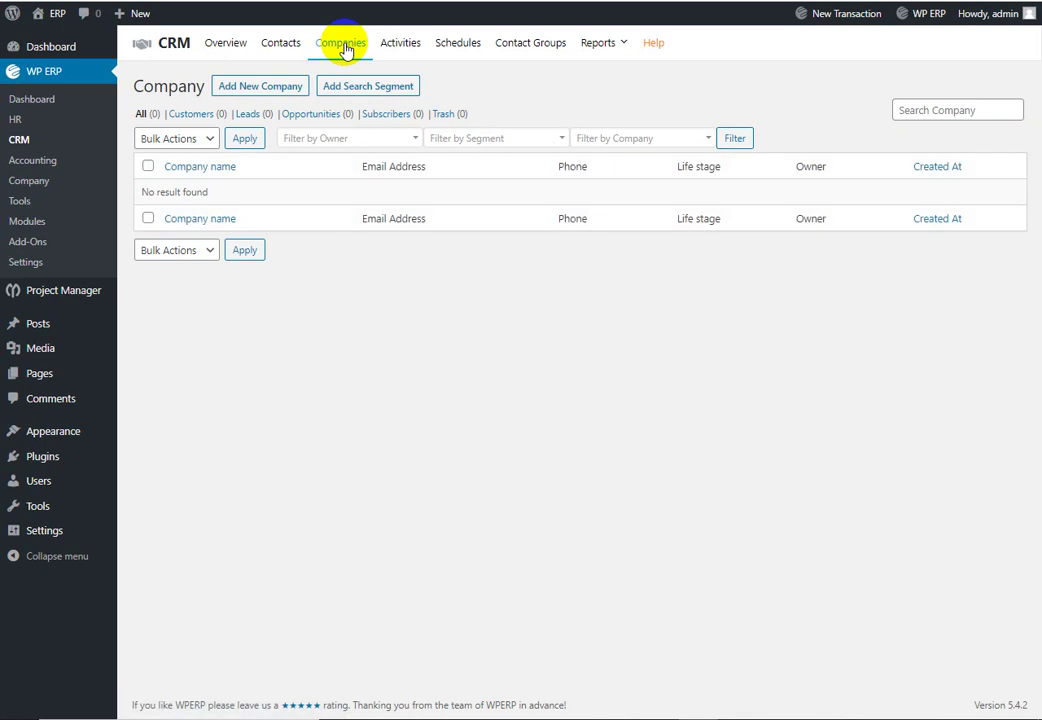
{"action": "left_click", "coordinate": [244, 88]}
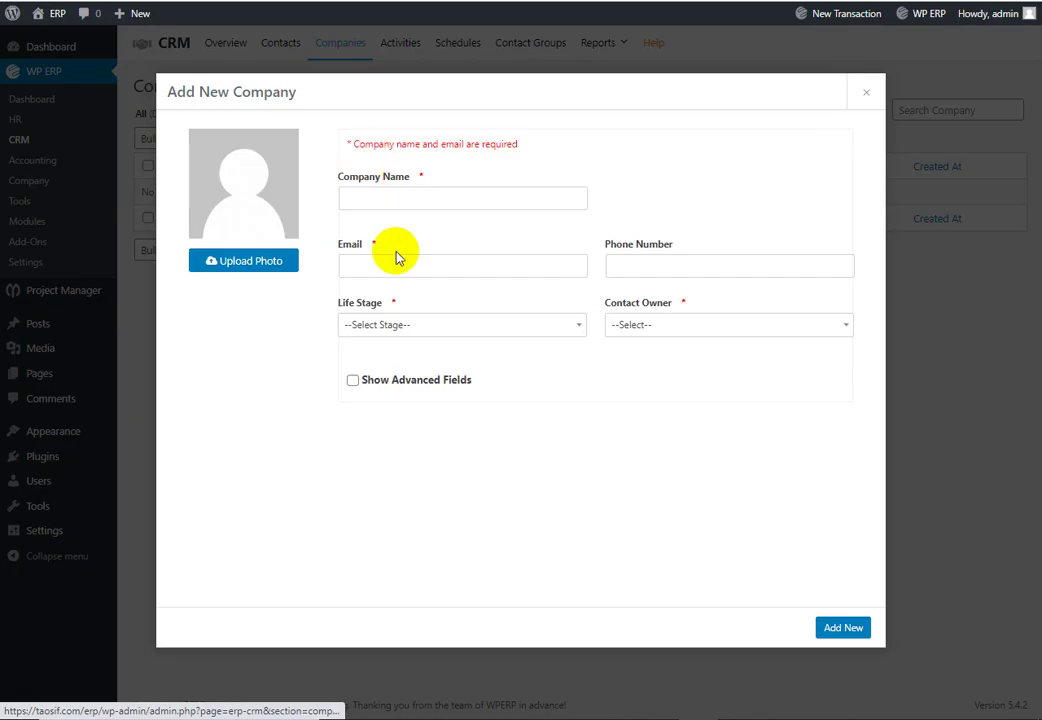
{"action": "left_click", "coordinate": [784, 326]}
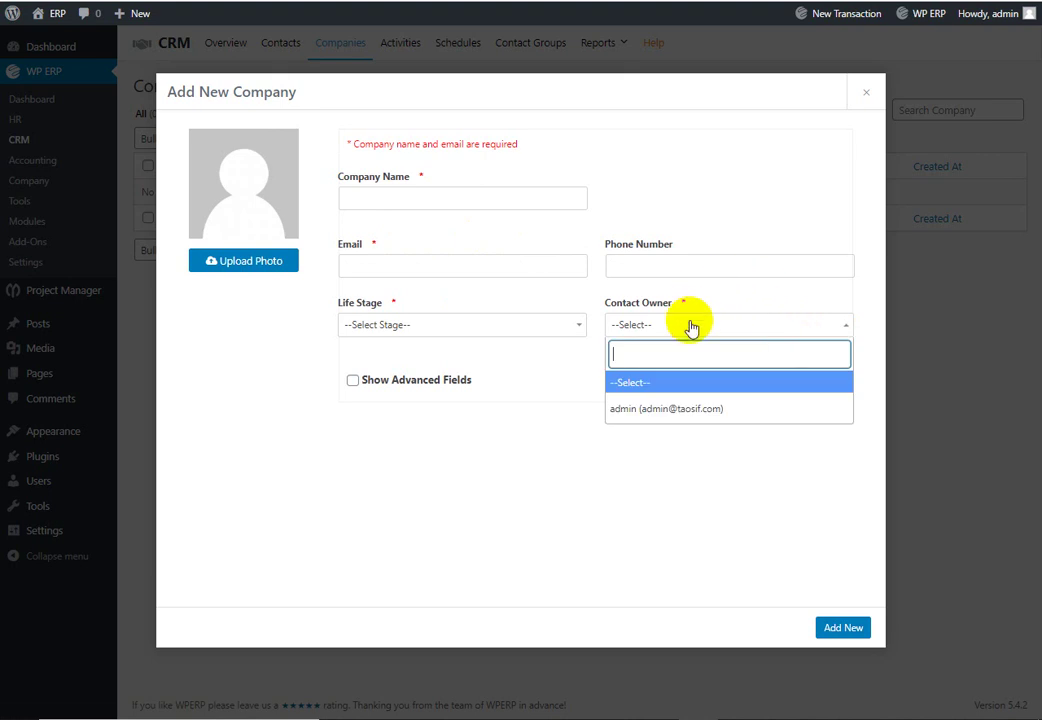
{"action": "left_click", "coordinate": [591, 458]}
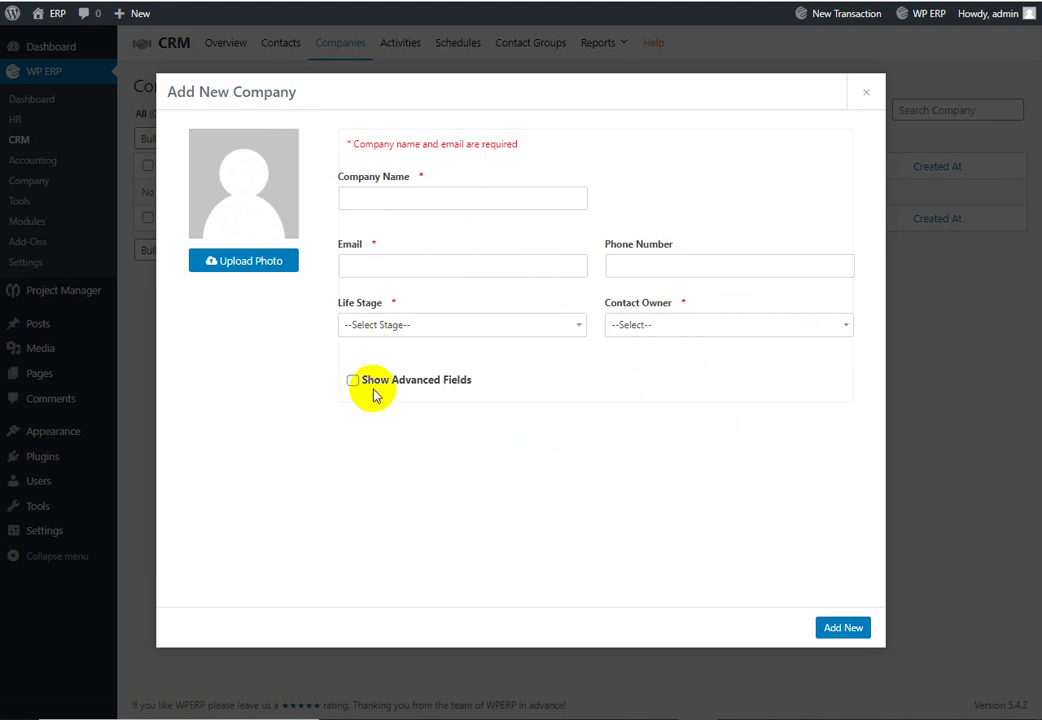
{"action": "left_click", "coordinate": [866, 90]}
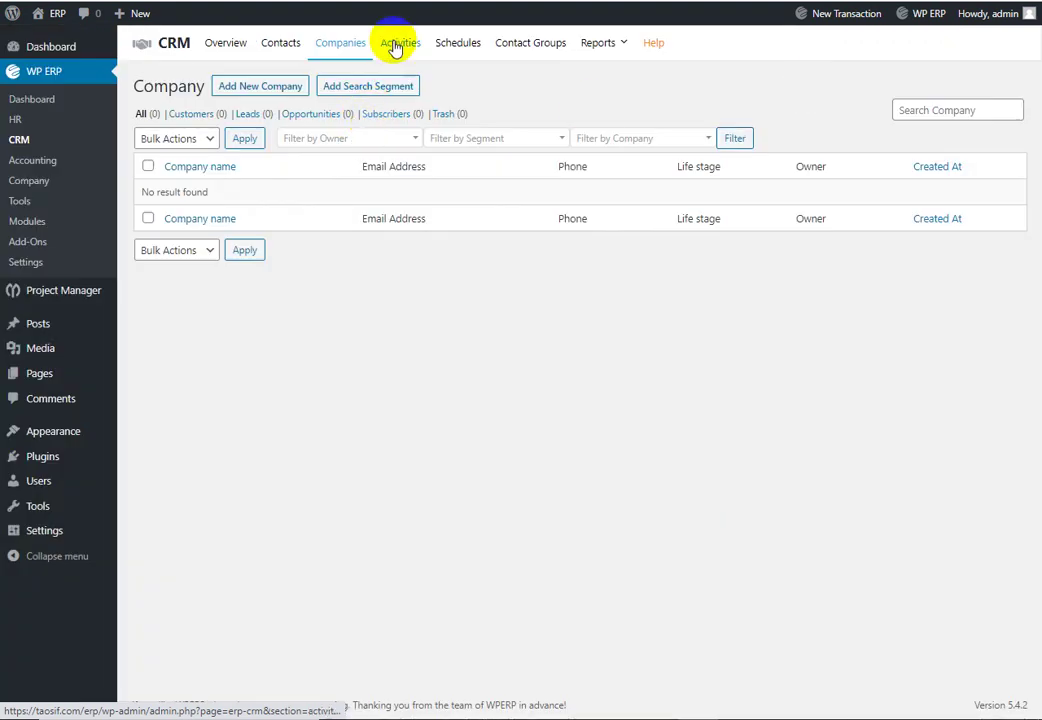
{"action": "left_click", "coordinate": [392, 44]}
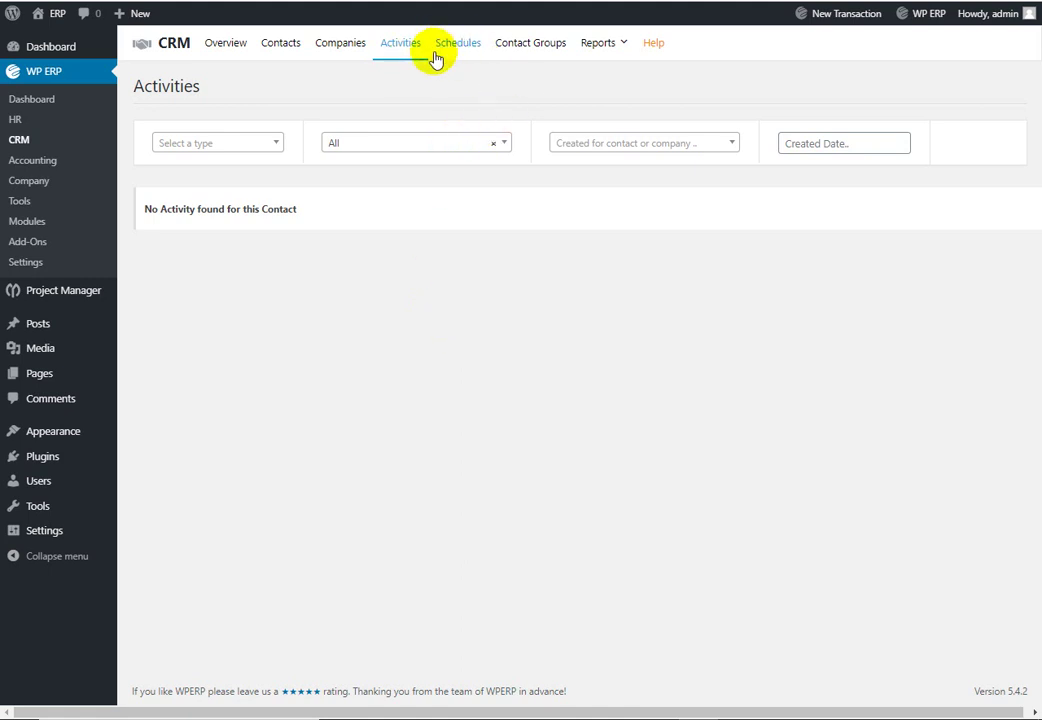
Step: Load the Company Details page for DEMO ERP from the WP ERP menu
{"action": "mouse_move", "coordinate": [598, 53]}
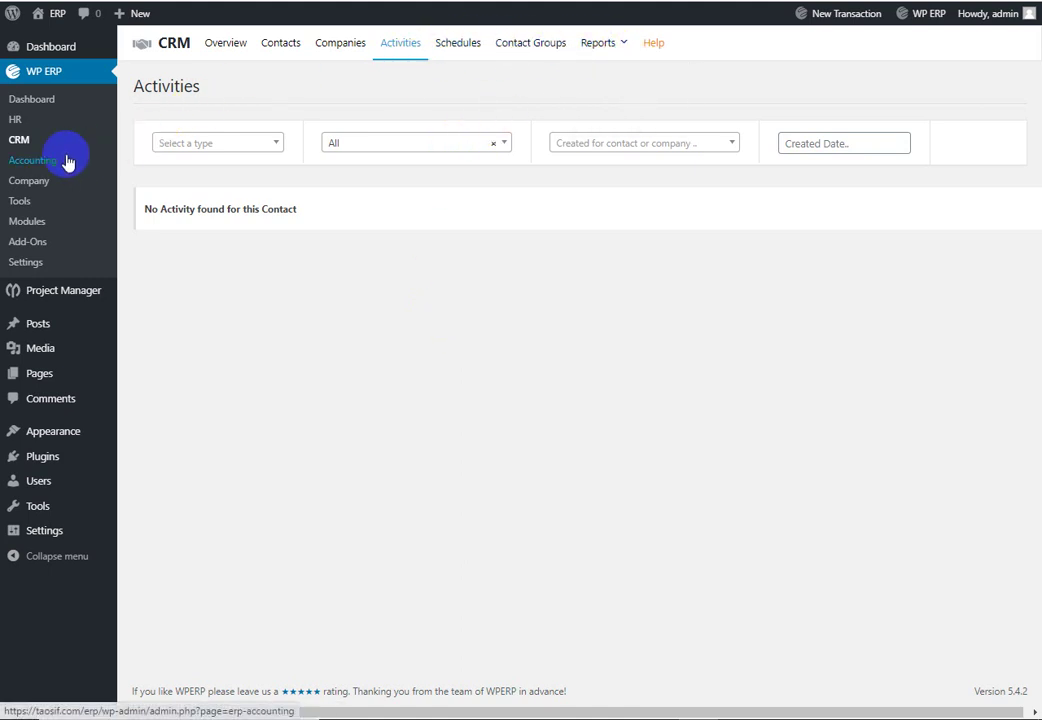
{"action": "left_click", "coordinate": [36, 186]}
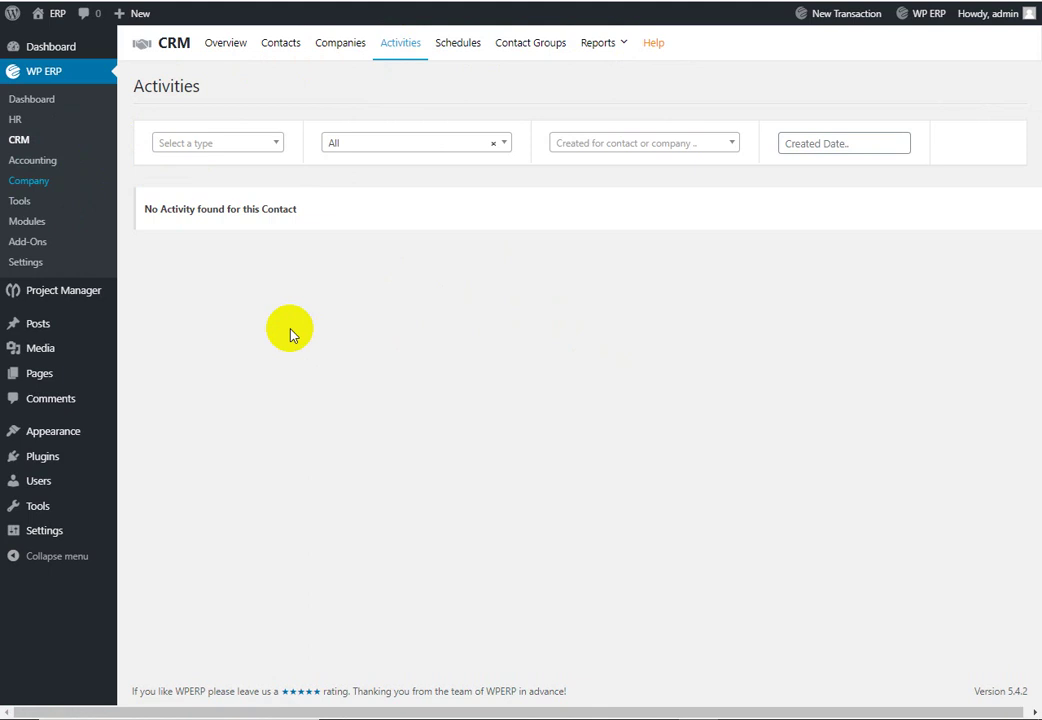
{"action": "left_click", "coordinate": [72, 190]}
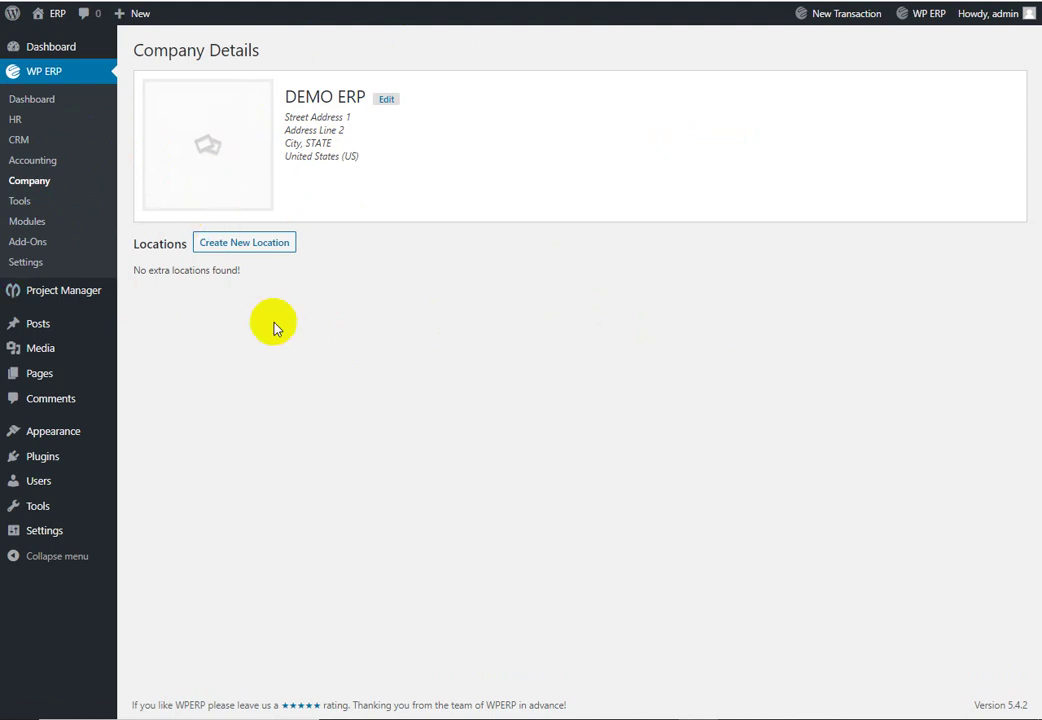
Step: Update DEMO ERP's address to Bangladesh, province Dhaka, postal code 1210, city Dhaka, keeping business type Other
{"action": "left_click", "coordinate": [386, 99]}
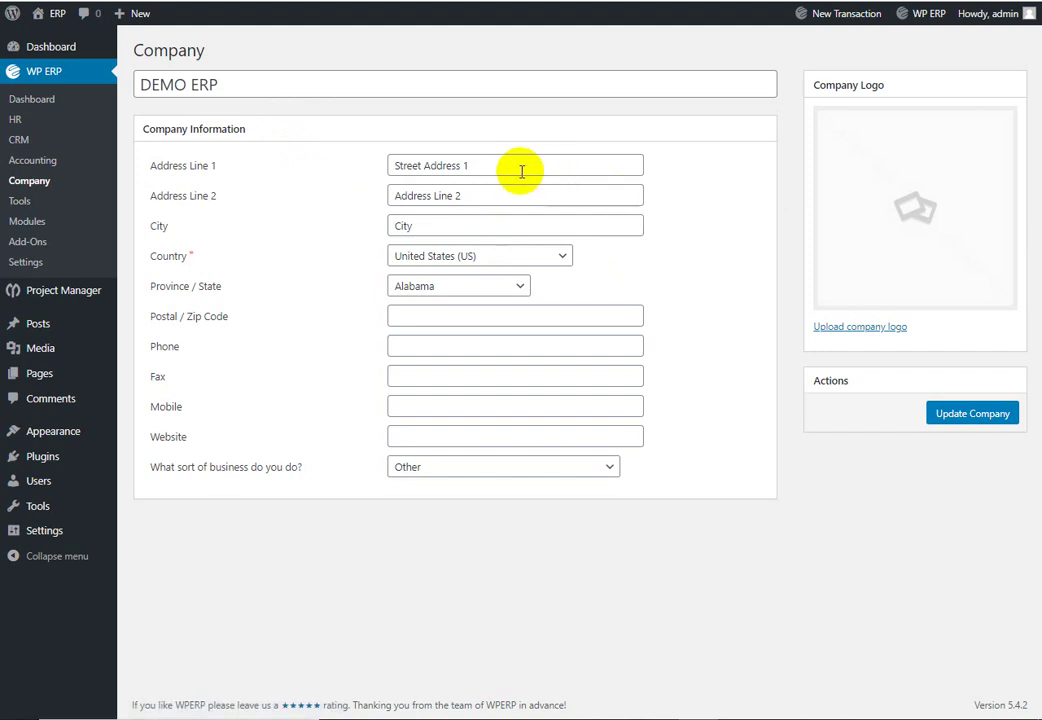
{"action": "left_click", "coordinate": [527, 262]}
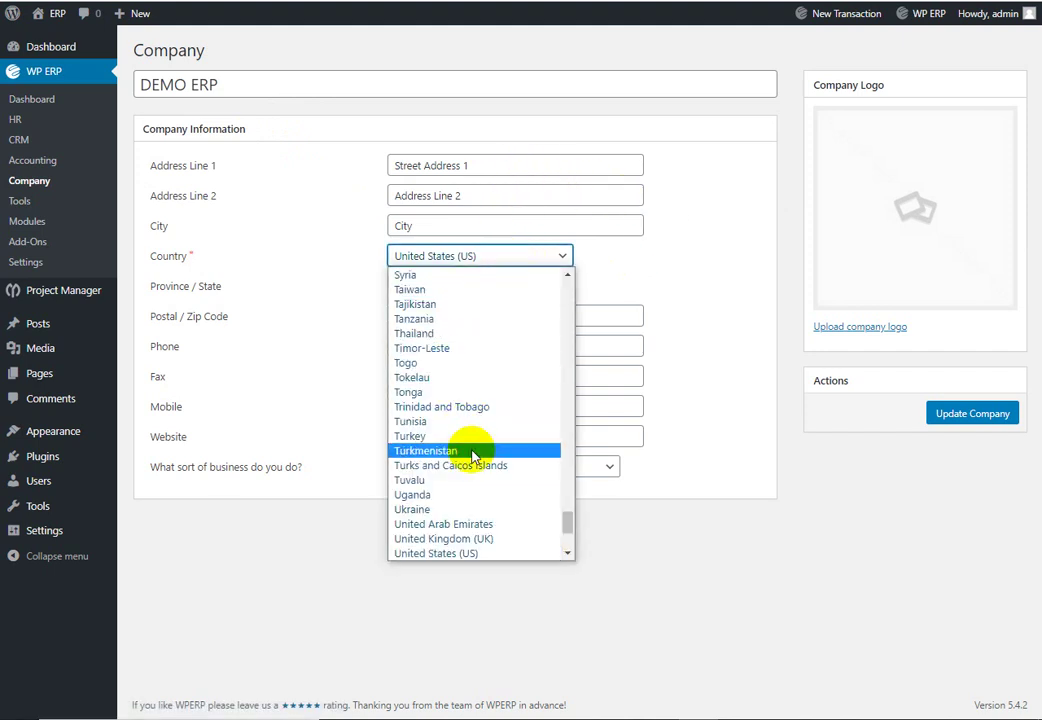
{"action": "scroll", "coordinate": [472, 456], "scroll_direction": "up", "scroll_amount": 20}
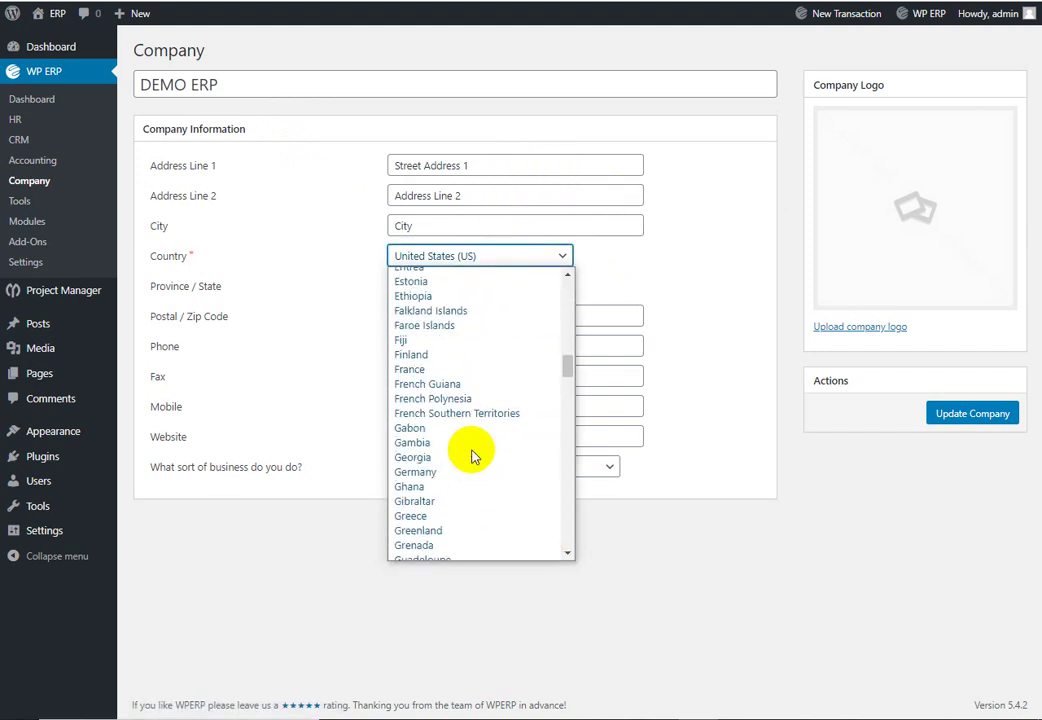
{"action": "left_click", "coordinate": [457, 538]}
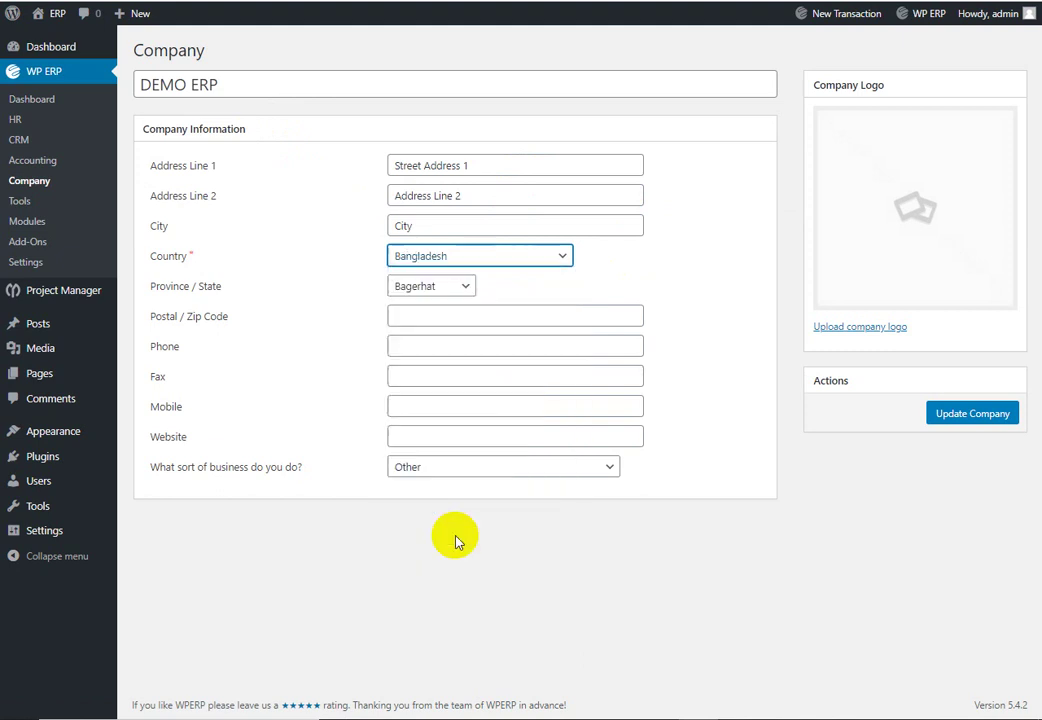
{"action": "left_click", "coordinate": [459, 287]}
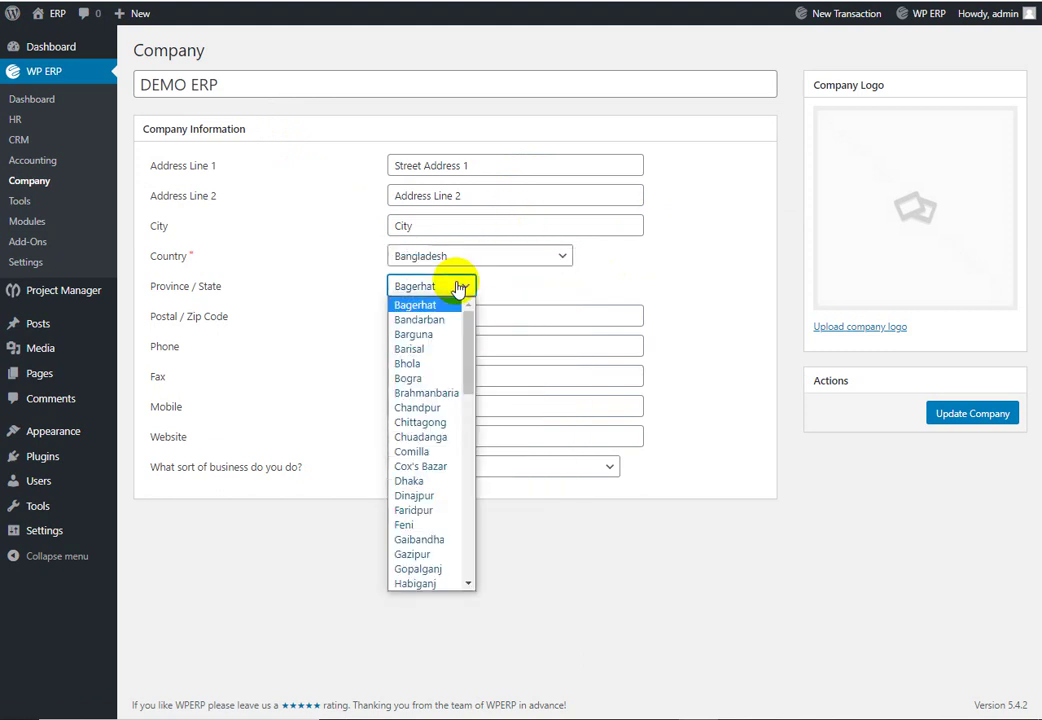
{"action": "left_click", "coordinate": [424, 482]}
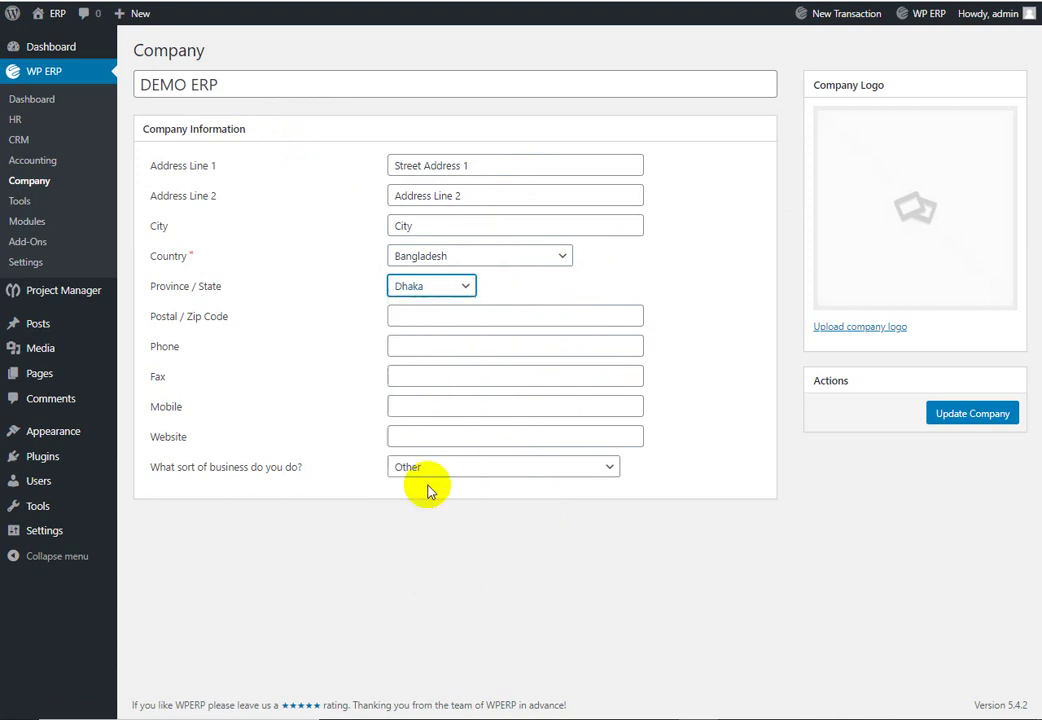
{"action": "left_click", "coordinate": [471, 316]}
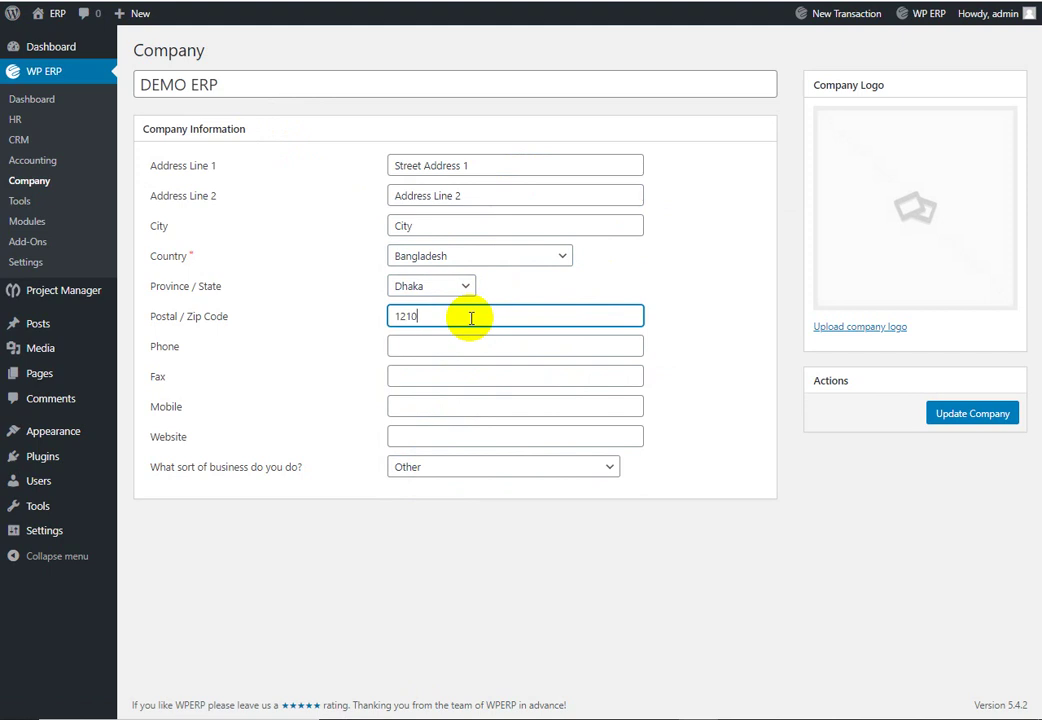
{"action": "left_click", "coordinate": [556, 466]}
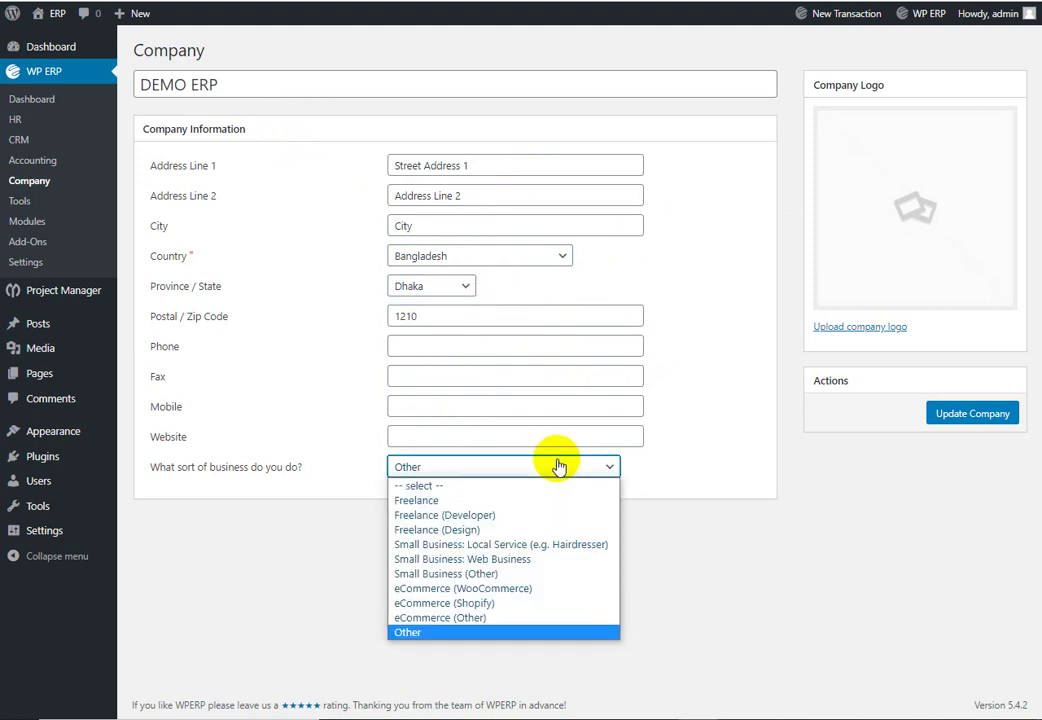
{"action": "left_click", "coordinate": [506, 631]}
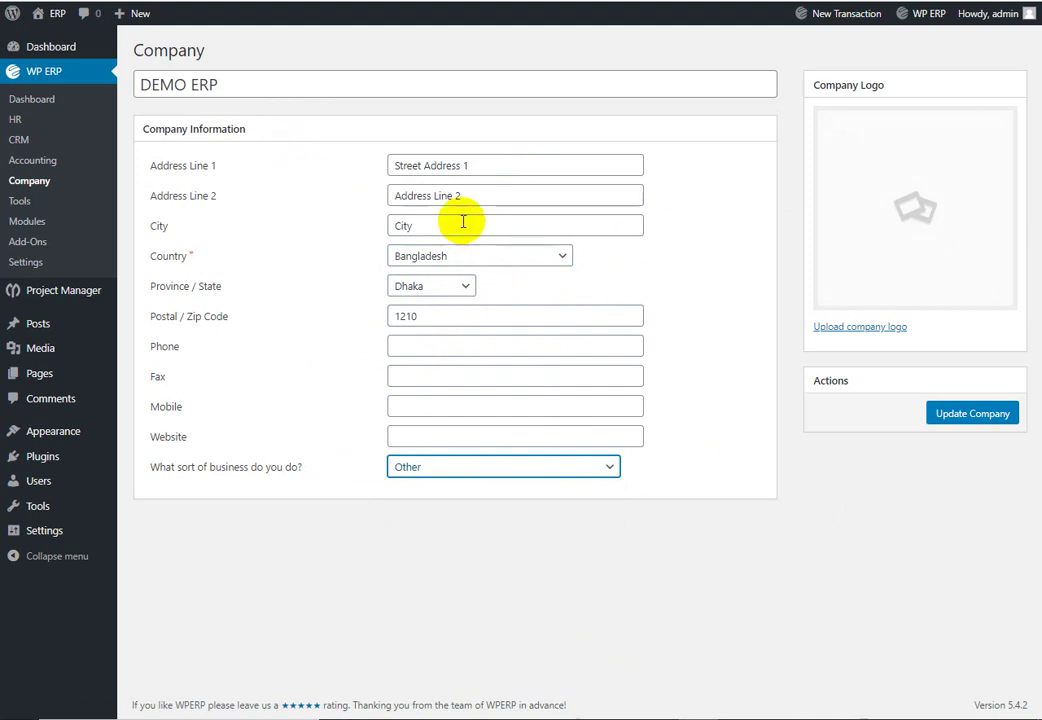
{"action": "left_click_drag", "start_coordinate": [465, 220], "coordinate": [384, 226]}
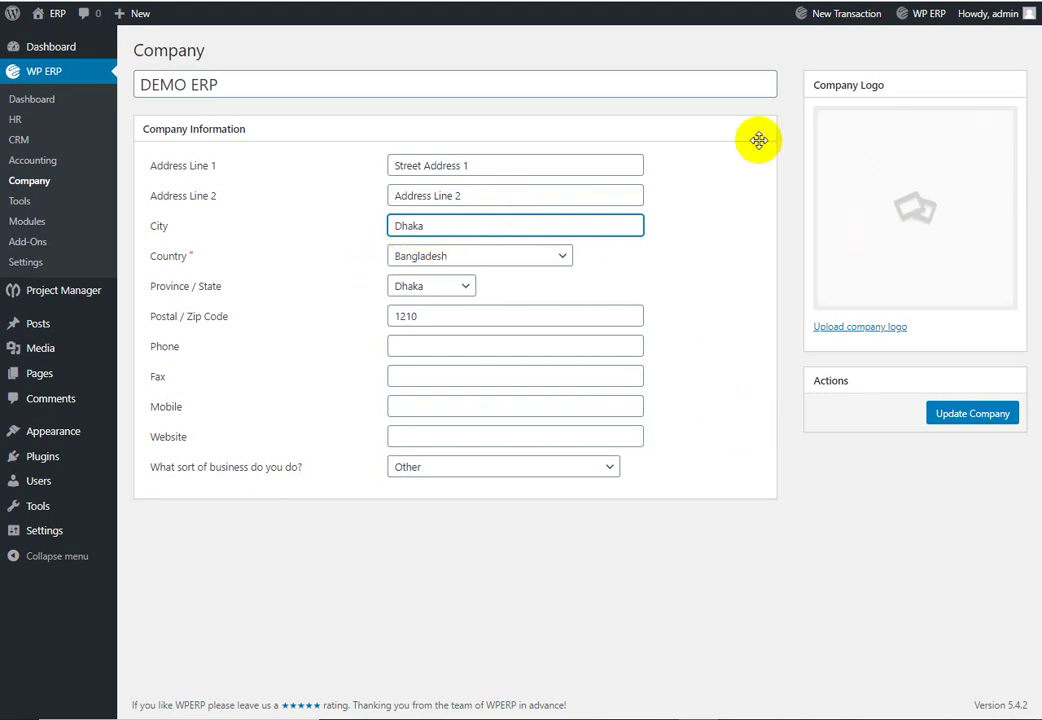
{"action": "left_click", "coordinate": [995, 420]}
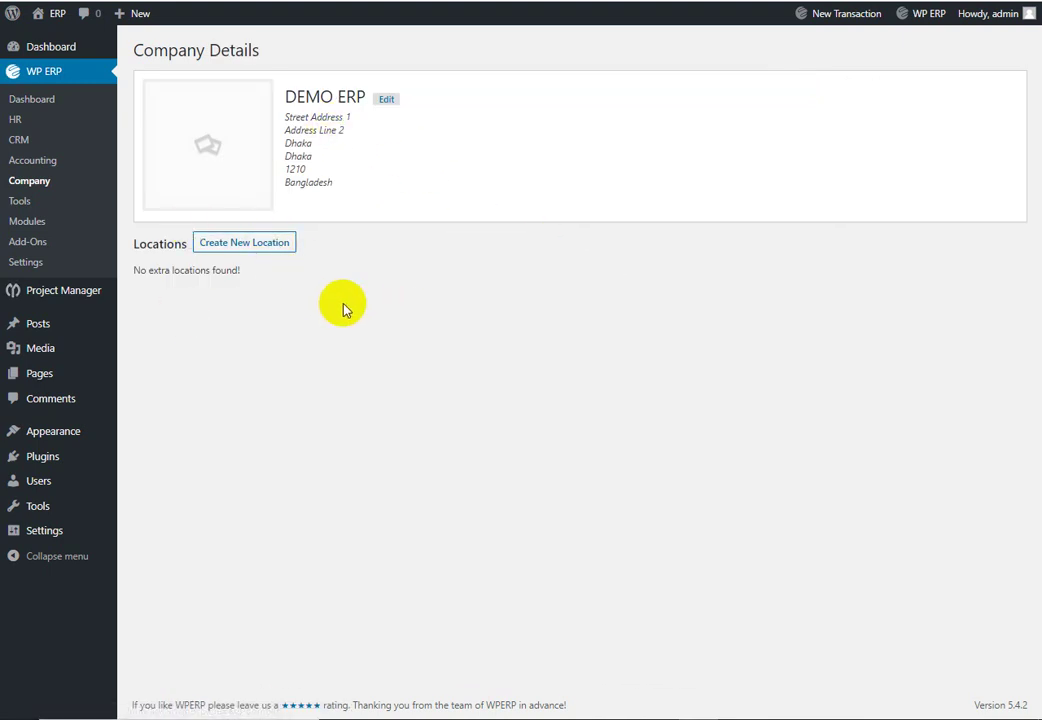
Step: Review the CSV import options under WP ERP Tools, then view the Modules list
{"action": "left_click", "coordinate": [24, 202]}
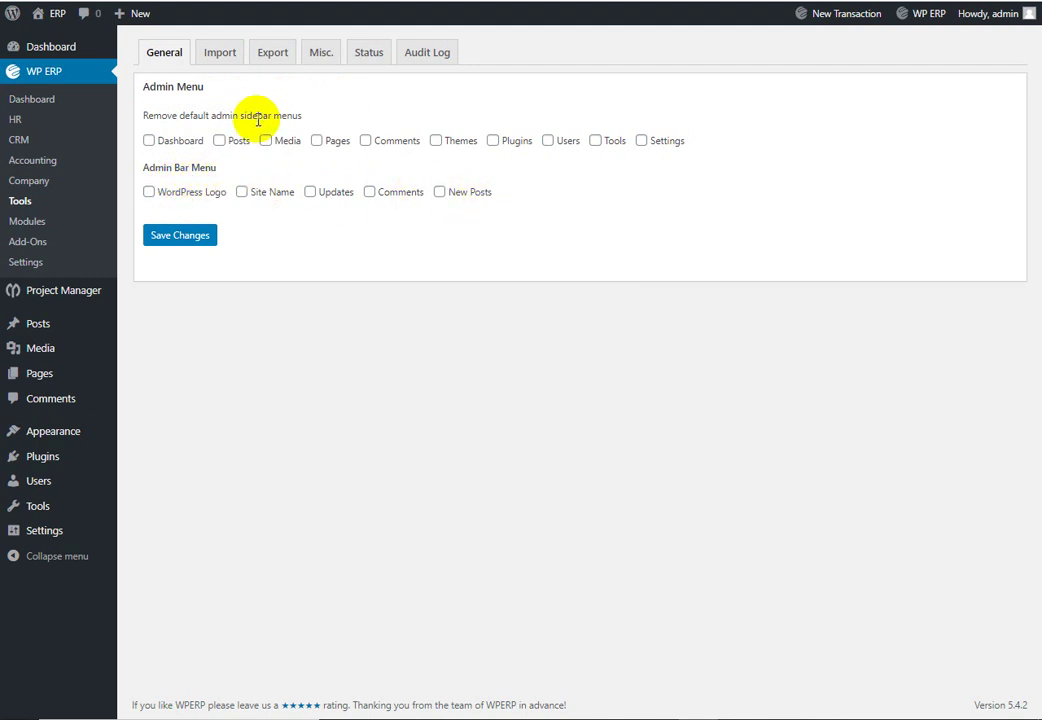
{"action": "left_click", "coordinate": [220, 60]}
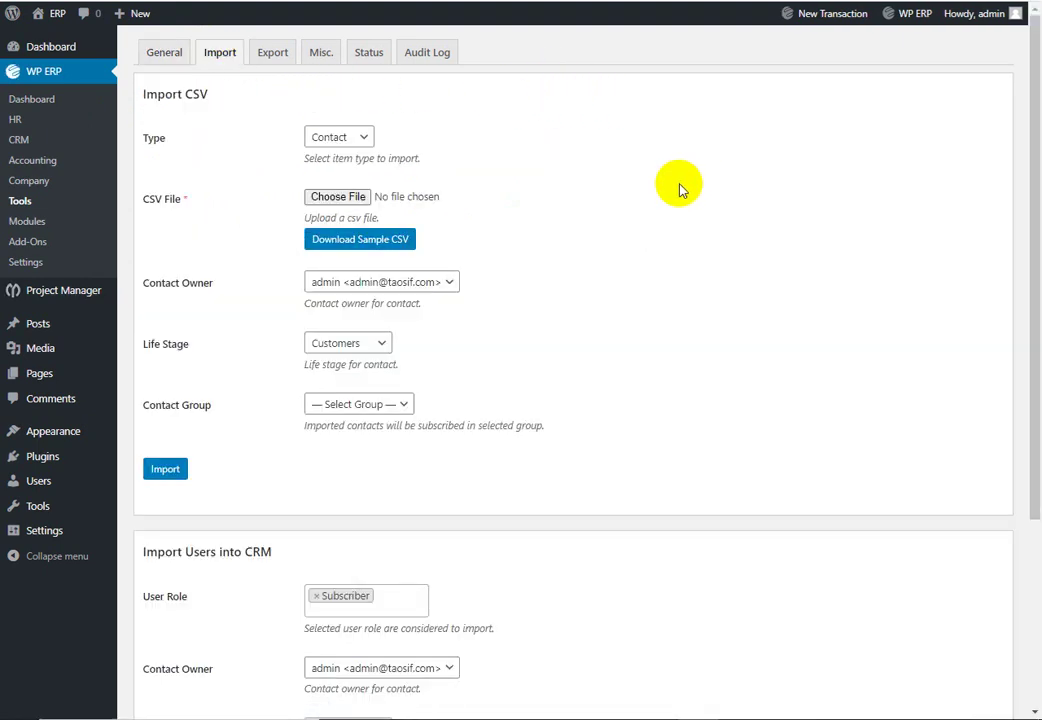
{"action": "scroll", "coordinate": [672, 188], "scroll_direction": "down", "scroll_amount": 3}
{"action": "scroll", "coordinate": [507, 298], "scroll_direction": "up", "scroll_amount": 3}
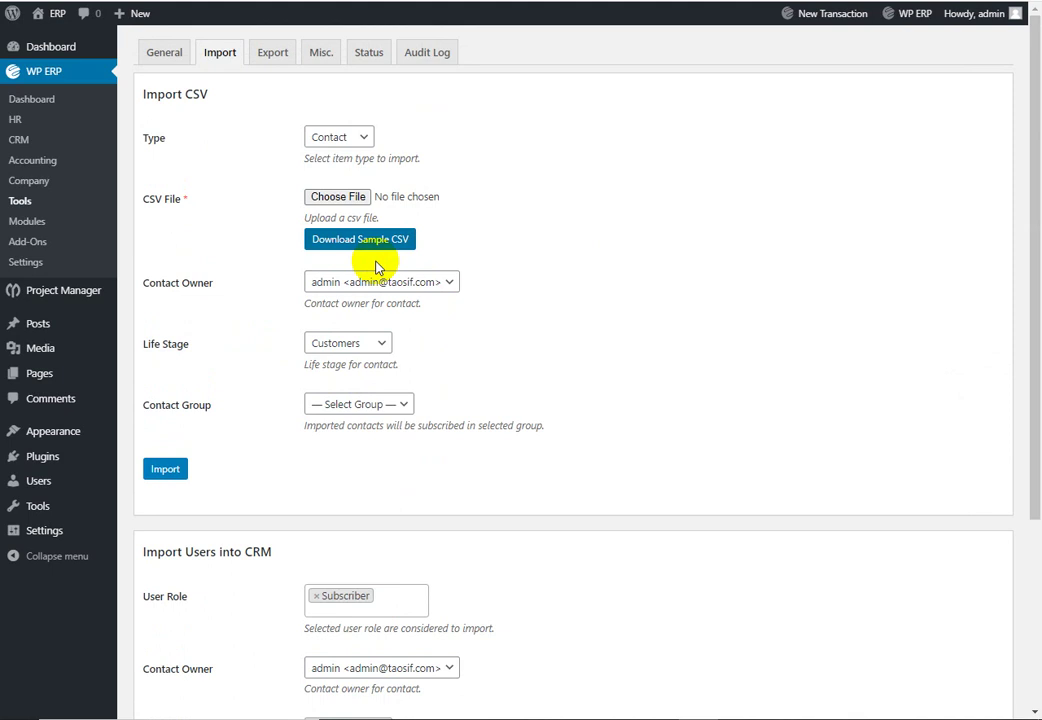
{"action": "left_click", "coordinate": [40, 225]}
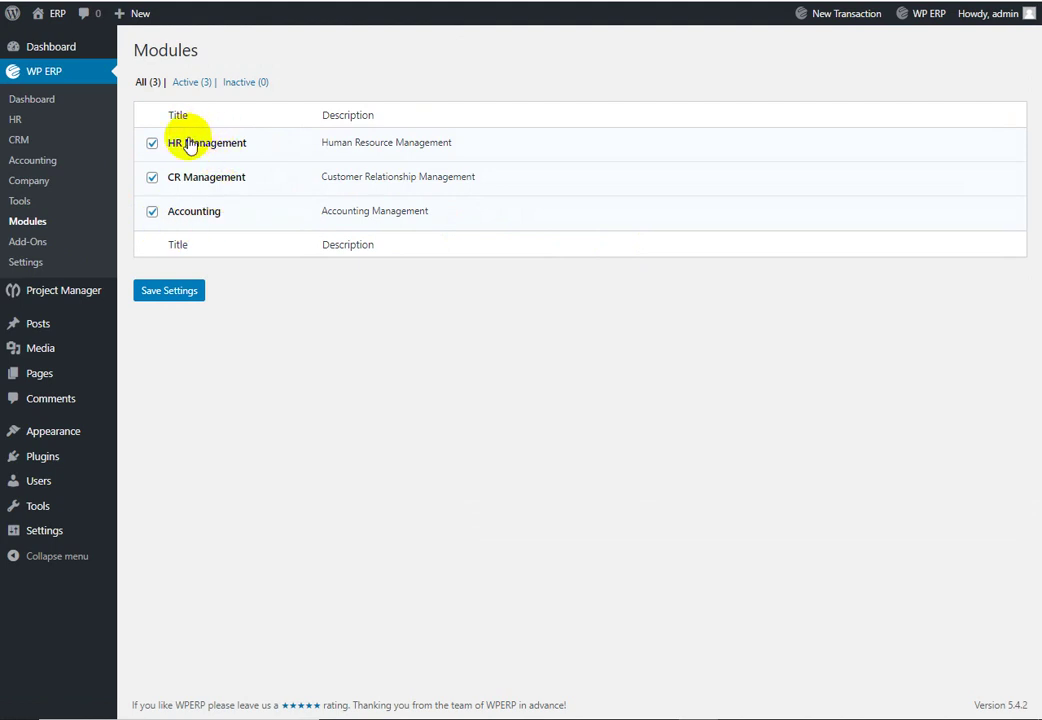
Step: Go to the Accounting Dashboard showing account balances, invoices and bills at 0.00
{"action": "left_click", "coordinate": [58, 190]}
{"action": "left_click", "coordinate": [40, 163]}
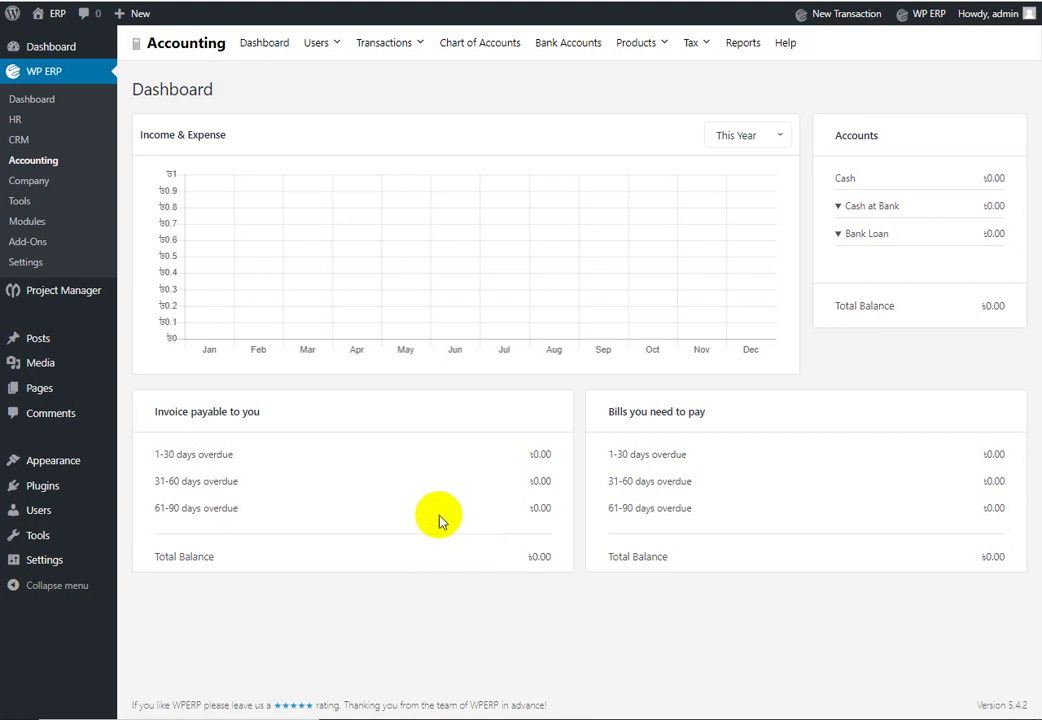
Step: Open the accounting dashboard and its Customers list
{"action": "left_click", "coordinate": [268, 46]}
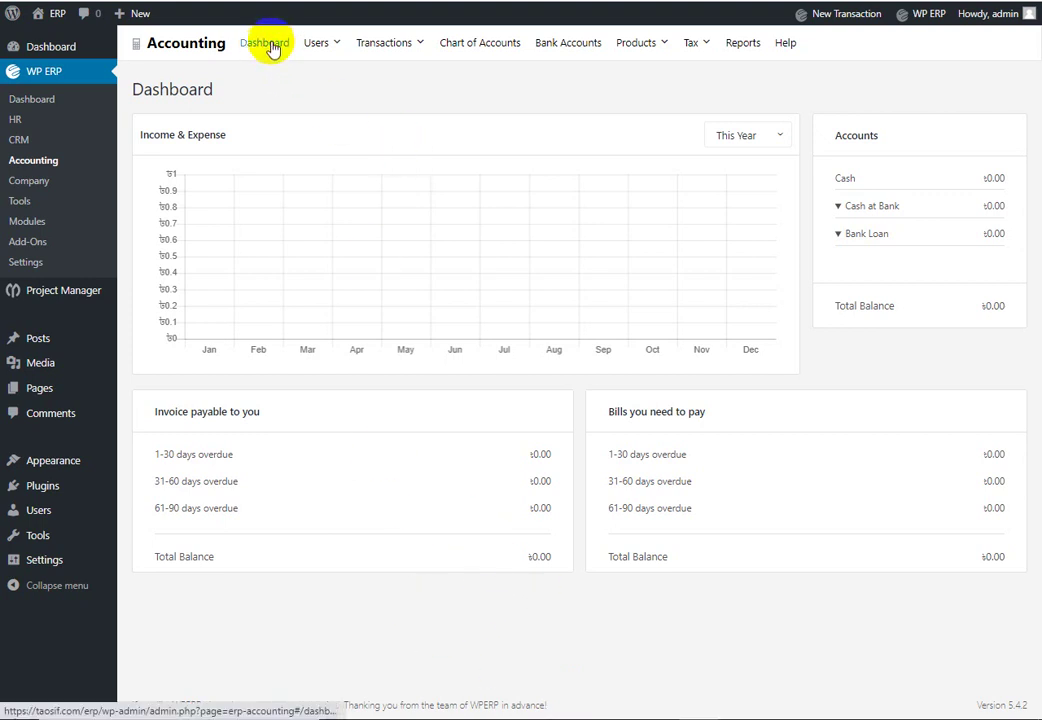
{"action": "left_click", "coordinate": [318, 45]}
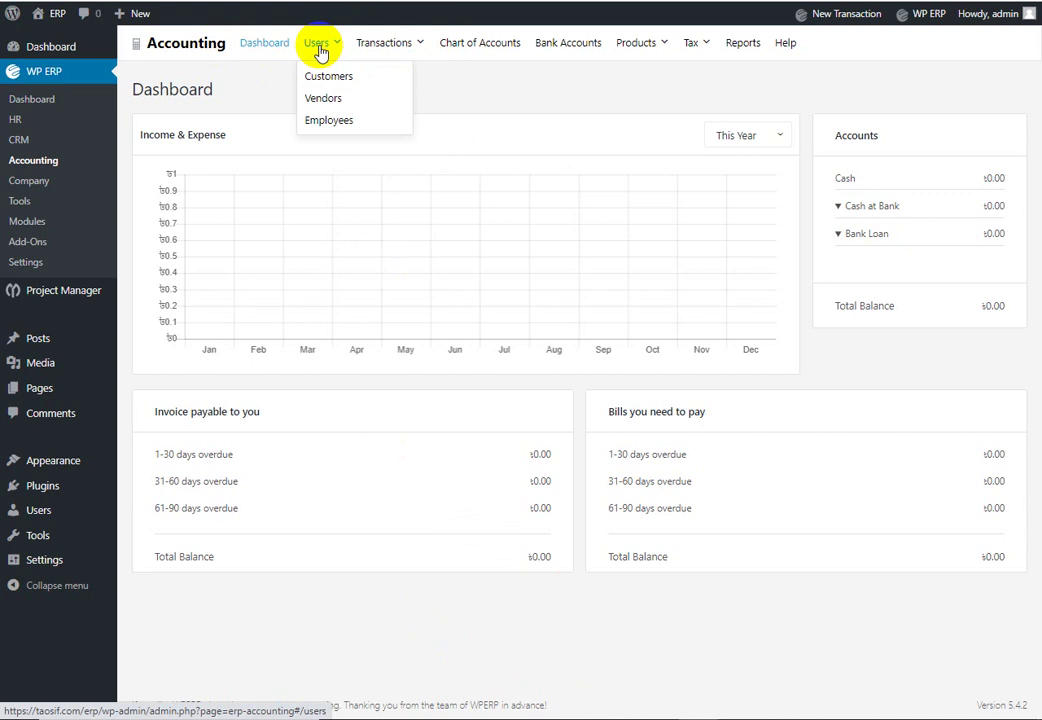
{"action": "left_click", "coordinate": [340, 78]}
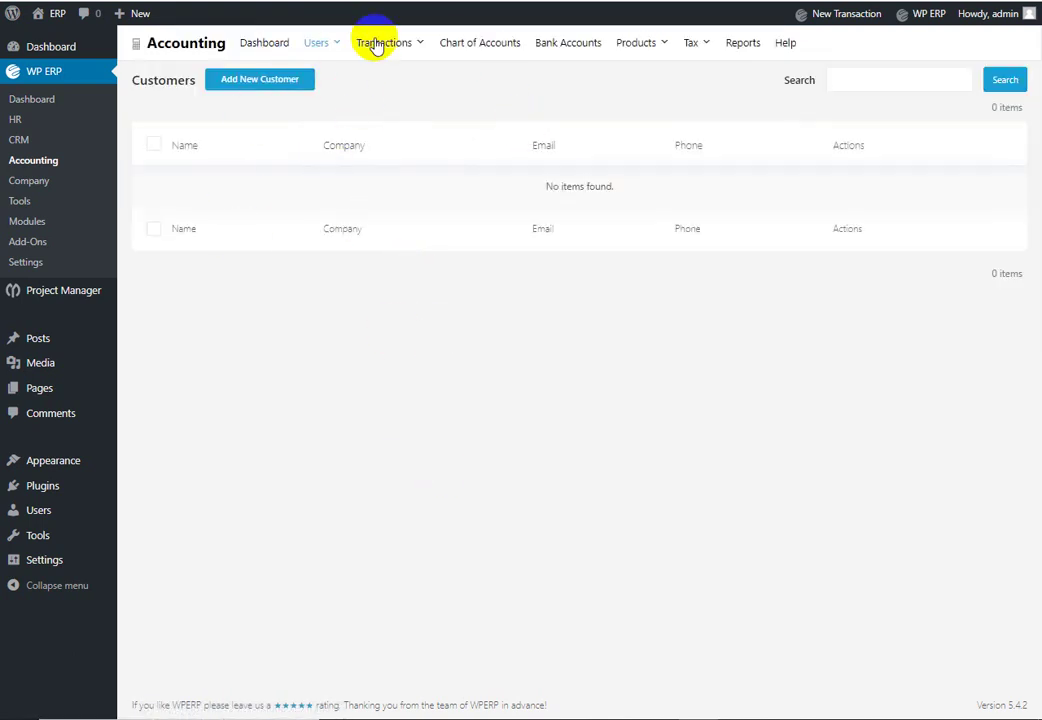
Step: Check the Vendors and Employees lists, then return to the empty Vendors list
{"action": "mouse_move", "coordinate": [321, 50]}
{"action": "left_click", "coordinate": [338, 100]}
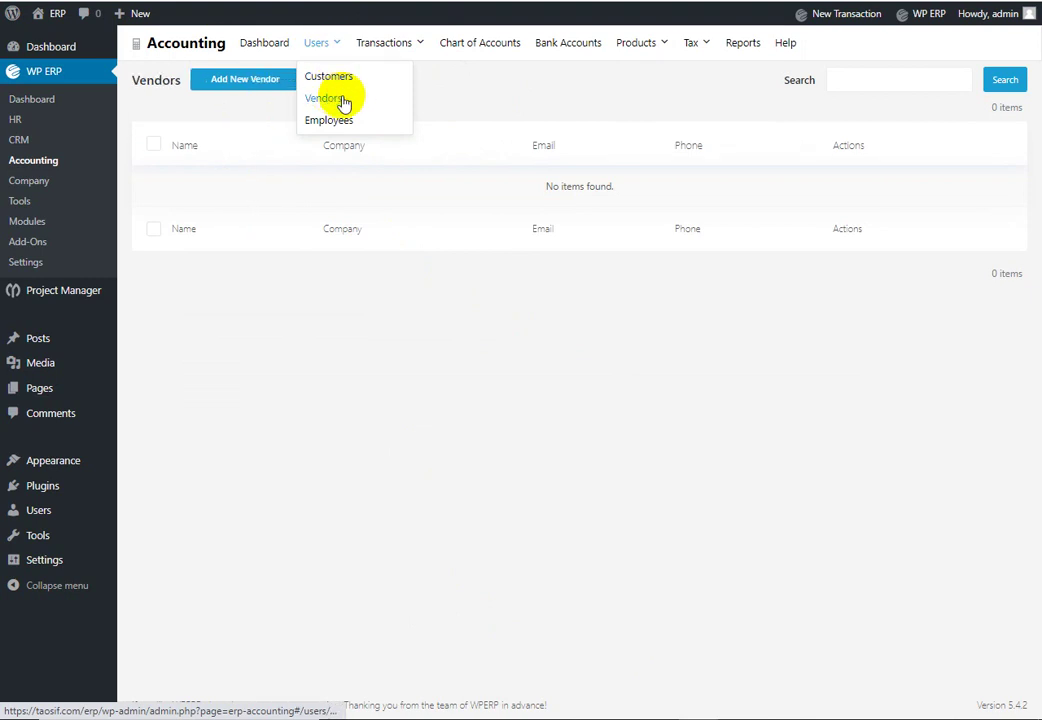
{"action": "left_click", "coordinate": [322, 120]}
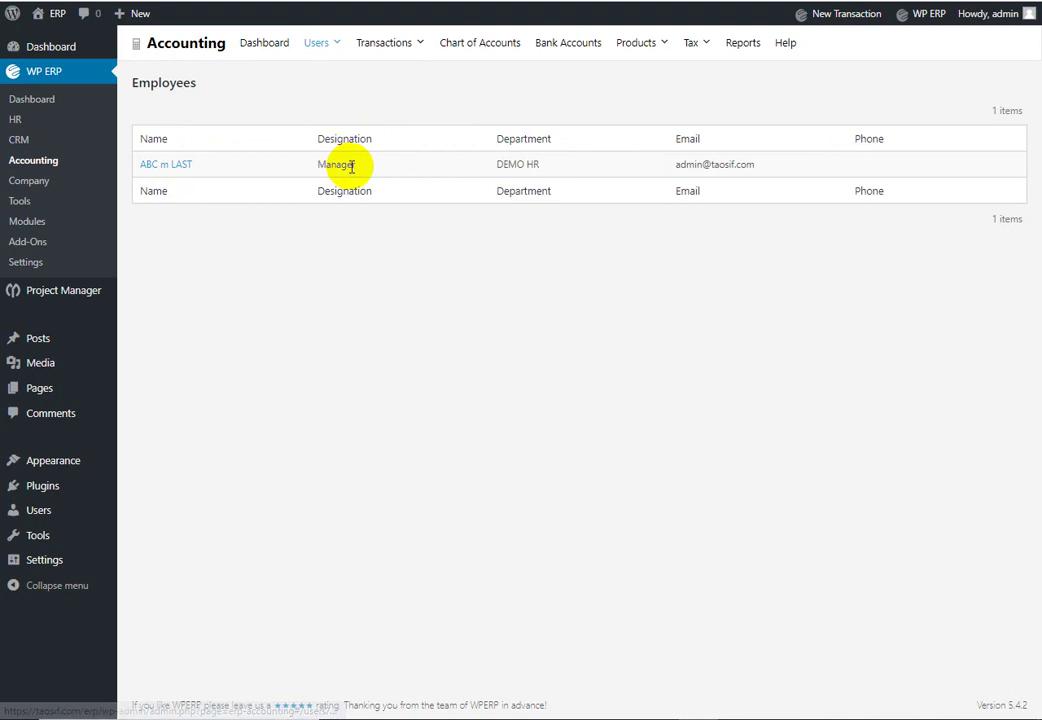
{"action": "mouse_move", "coordinate": [333, 46]}
{"action": "left_click", "coordinate": [330, 98]}
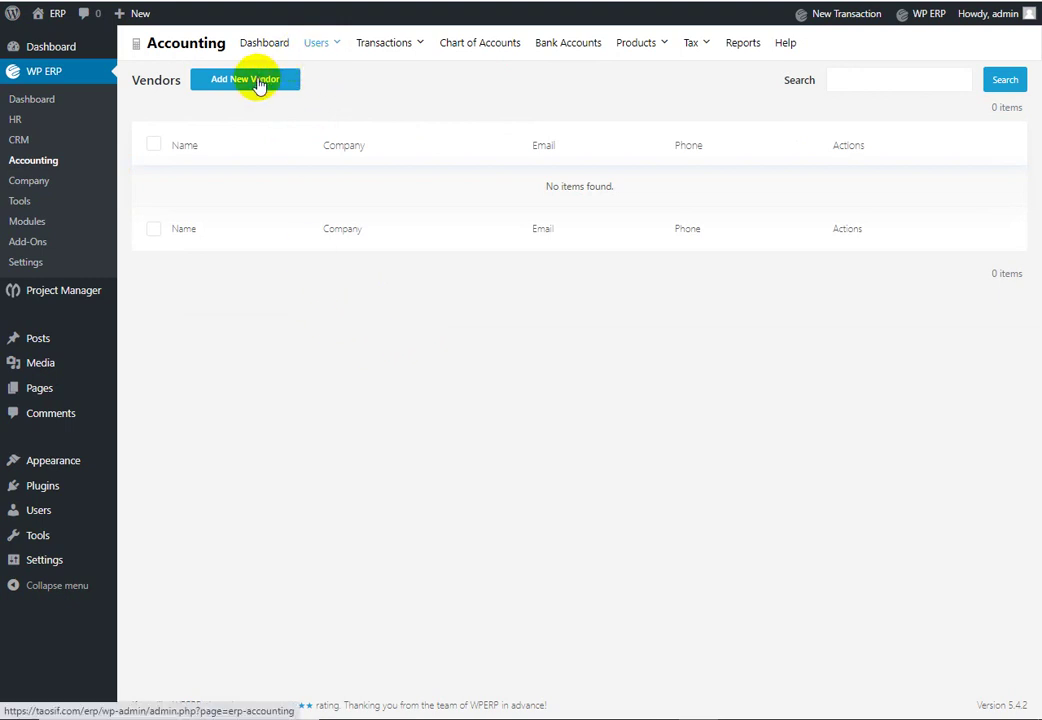
Step: Start a new vendor and fill its first and last name from autofill suggestions
{"action": "left_click", "coordinate": [258, 84]}
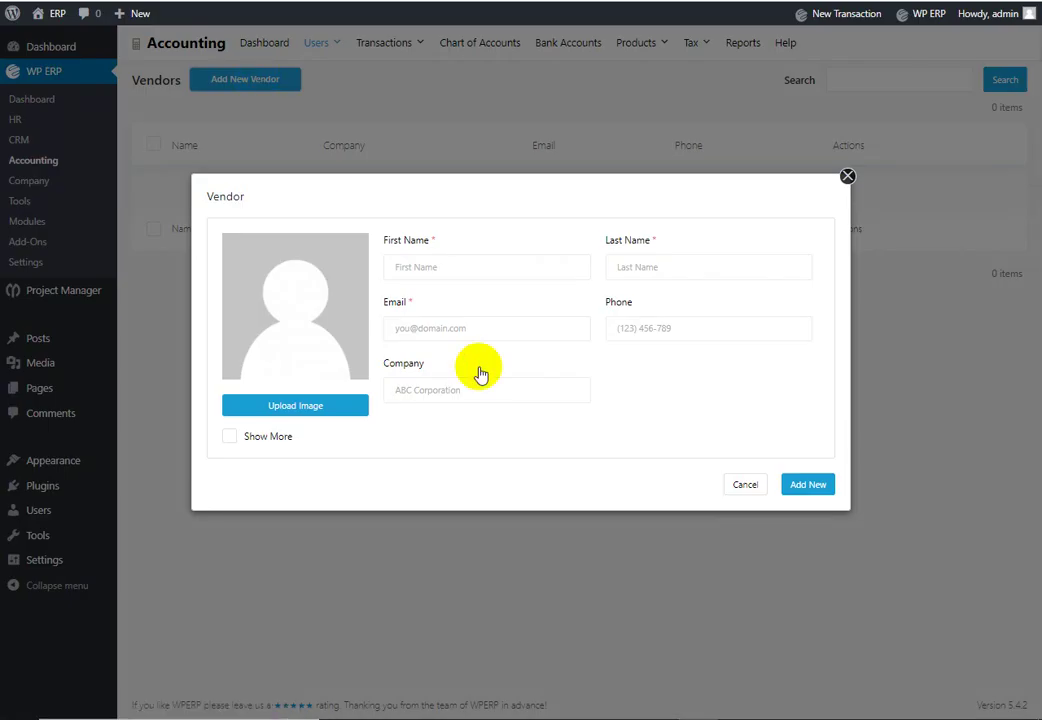
{"action": "left_click", "coordinate": [468, 266]}
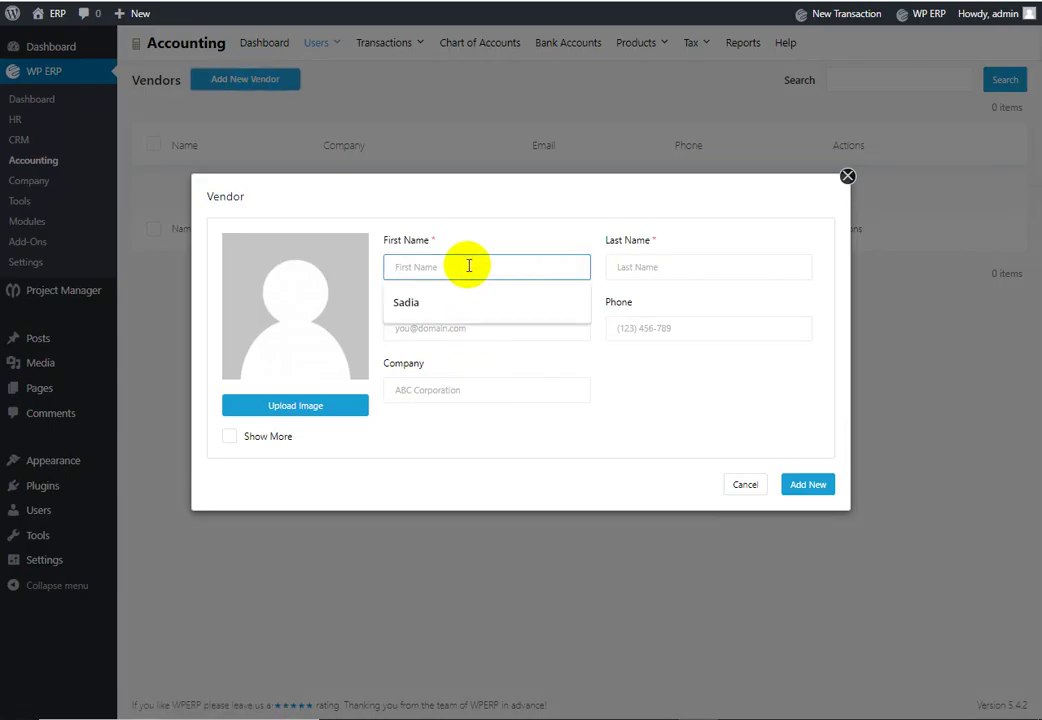
{"action": "left_click", "coordinate": [488, 303]}
{"action": "left_click", "coordinate": [638, 268]}
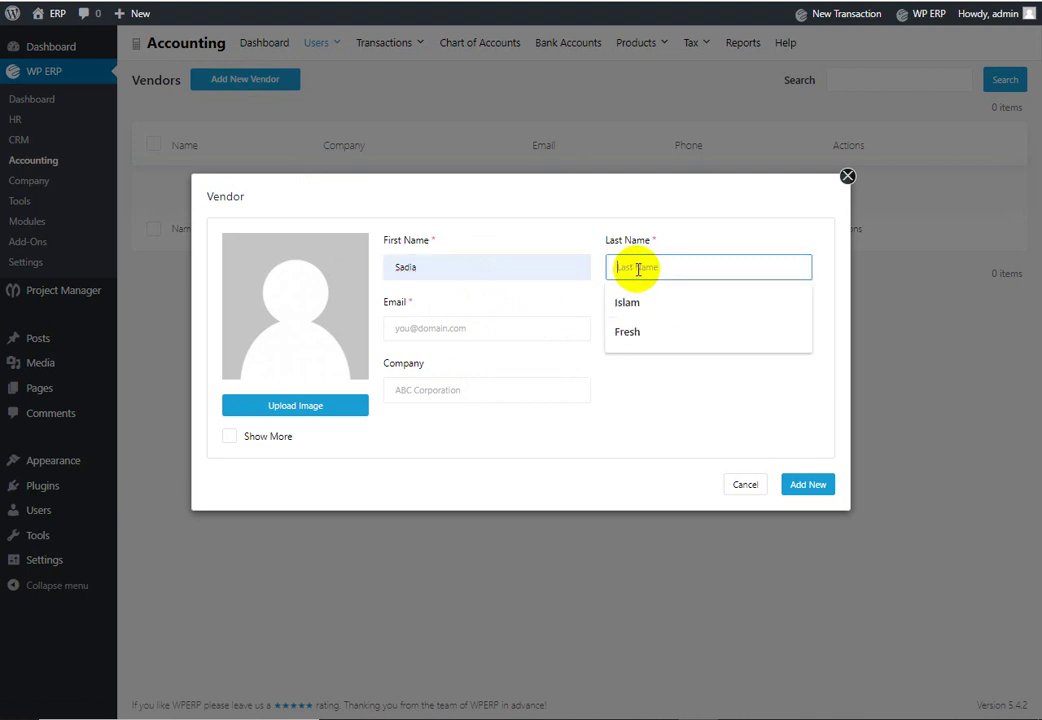
{"action": "left_click", "coordinate": [628, 300]}
{"action": "left_click", "coordinate": [484, 326]}
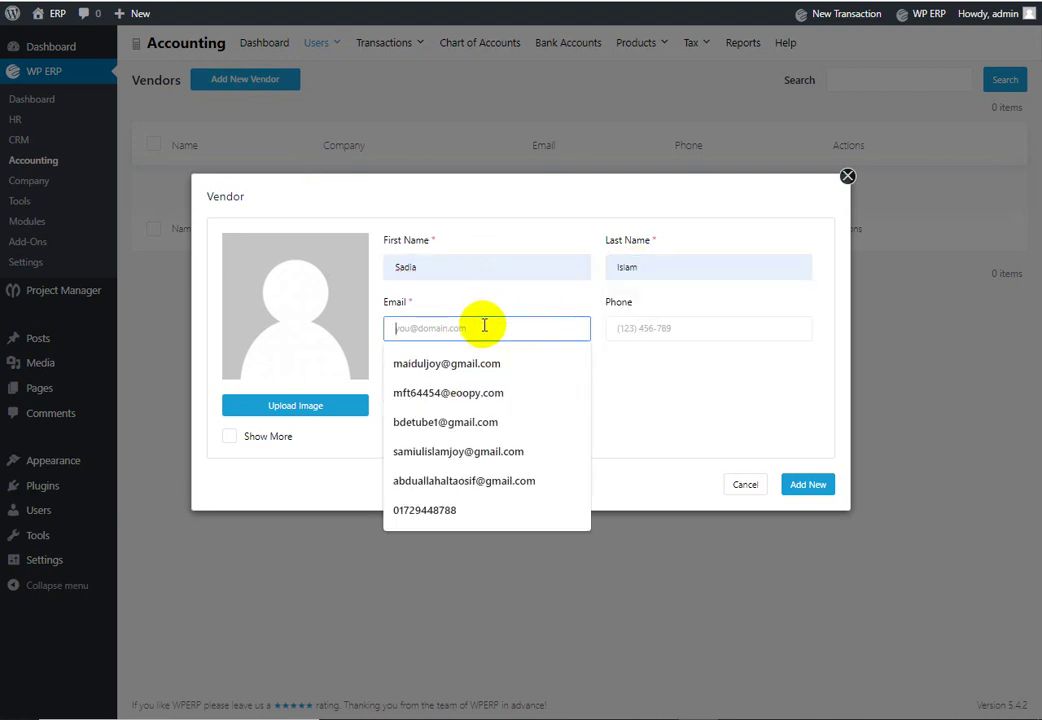
Step: Enter the vendor's email address and dismiss the phone suggestions
{"action": "left_click", "coordinate": [693, 400]}
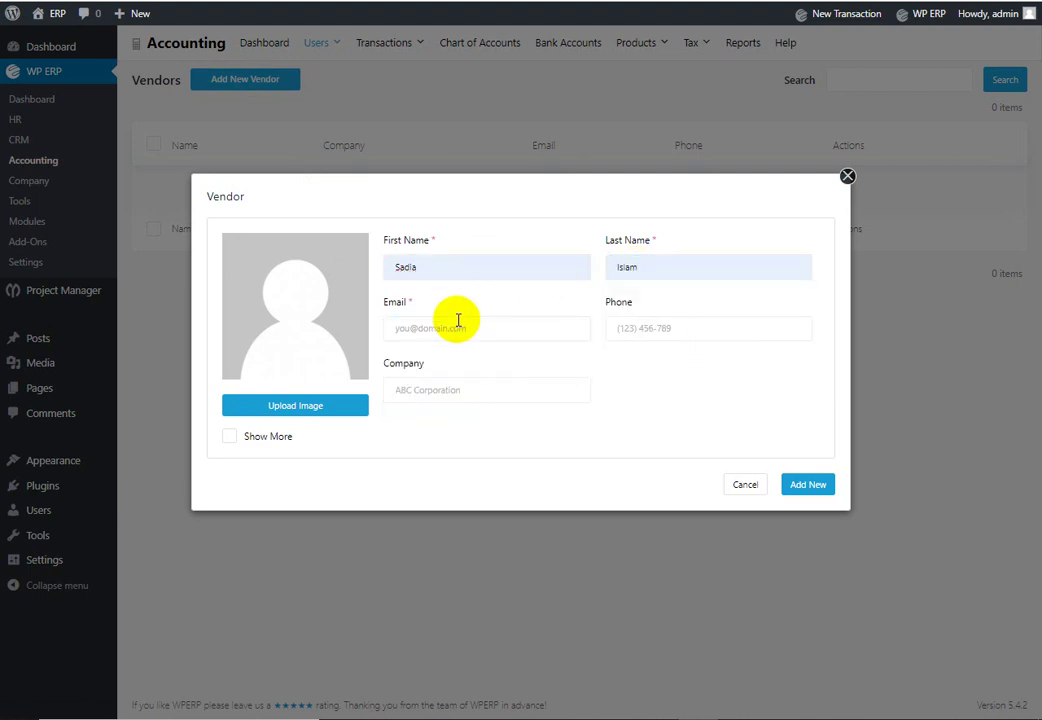
{"action": "left_click", "coordinate": [458, 319]}
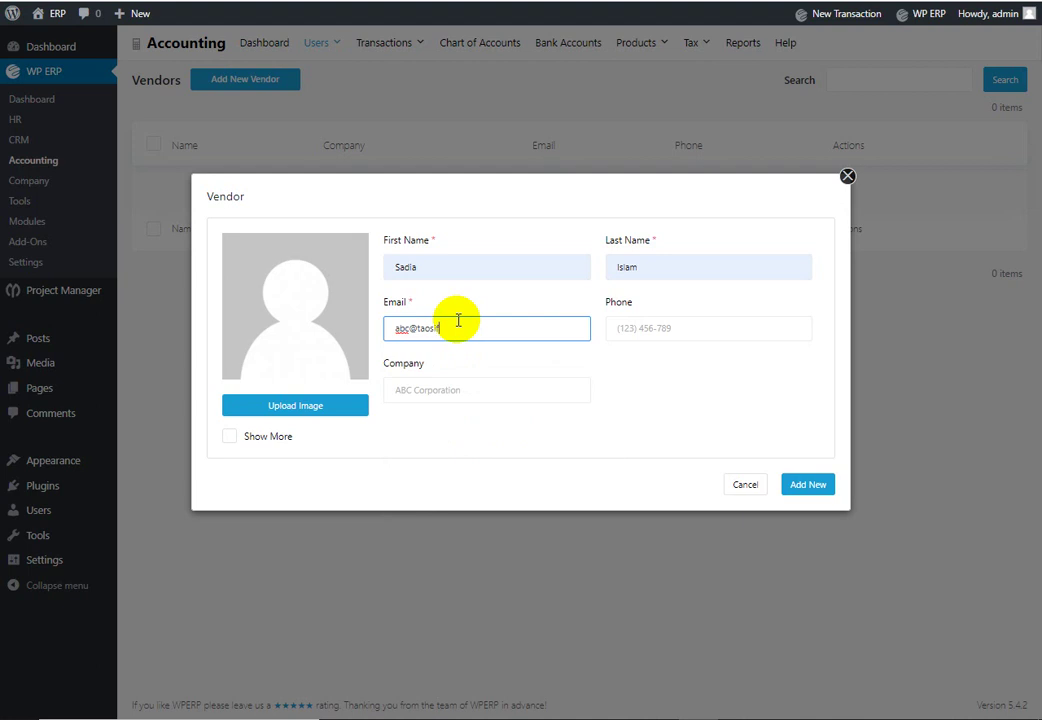
{"action": "left_click", "coordinate": [698, 328]}
{"action": "left_click", "coordinate": [442, 449]}
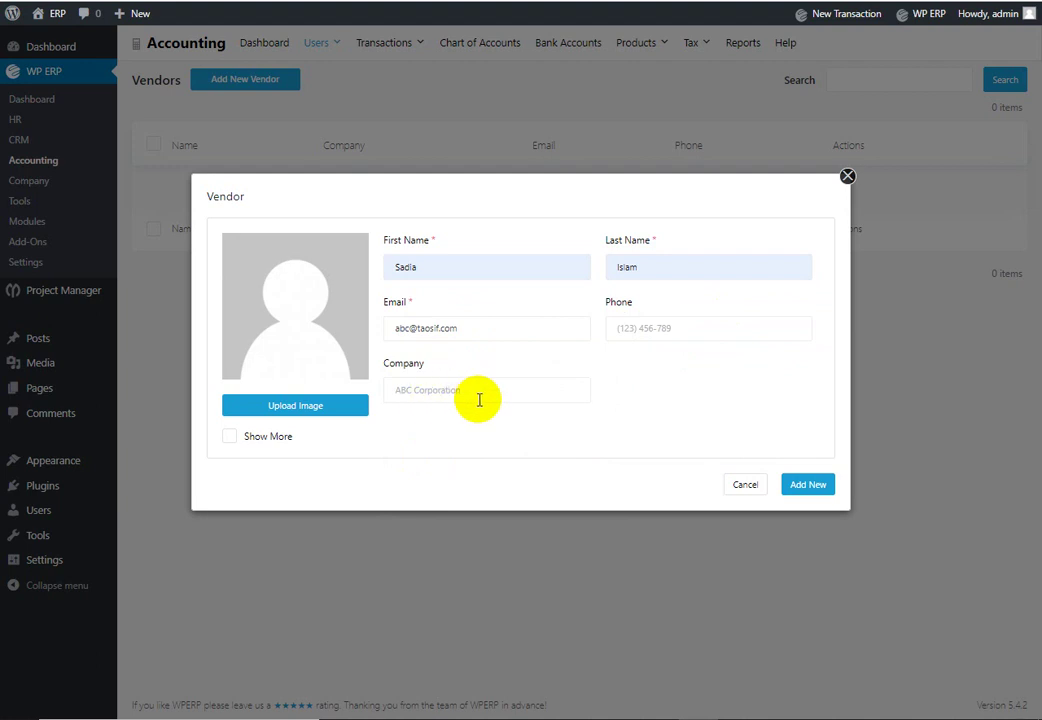
Step: Replace the vendor's company with 'abc' and save the new vendor
{"action": "left_click", "coordinate": [477, 395]}
{"action": "left_click", "coordinate": [481, 391]}
{"action": "left_click", "coordinate": [484, 388]}
{"action": "left_click", "coordinate": [481, 456]}
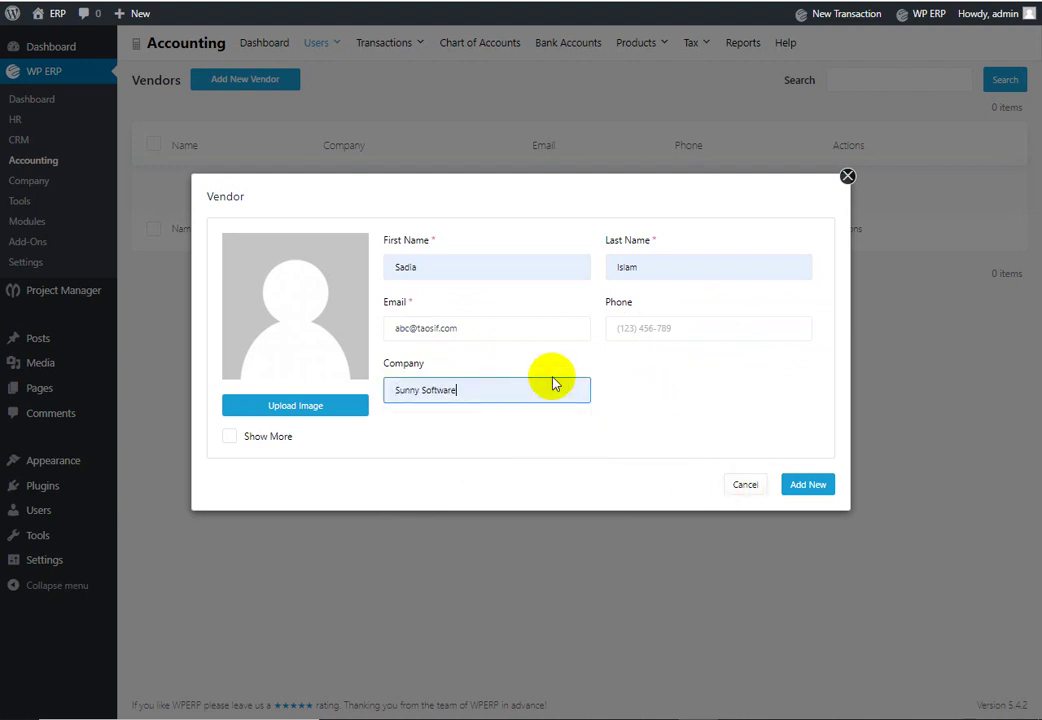
{"action": "left_click_drag", "start_coordinate": [528, 391], "coordinate": [365, 401]}
{"action": "type", "text": "ab"}
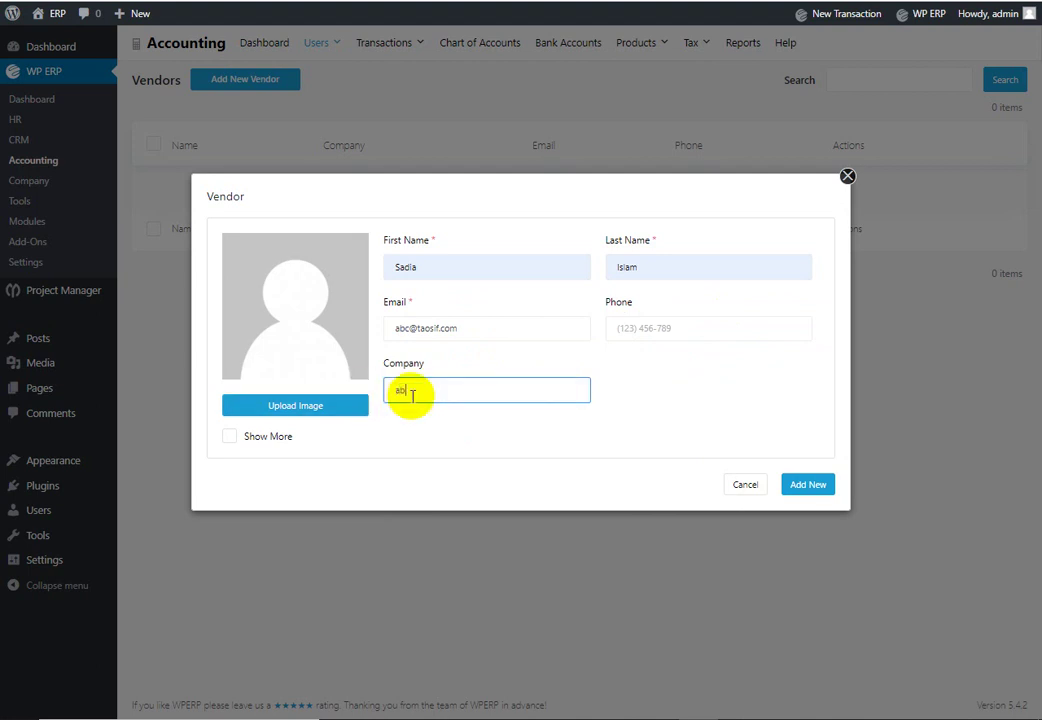
{"action": "type", "text": "c"}
{"action": "left_click", "coordinate": [728, 423]}
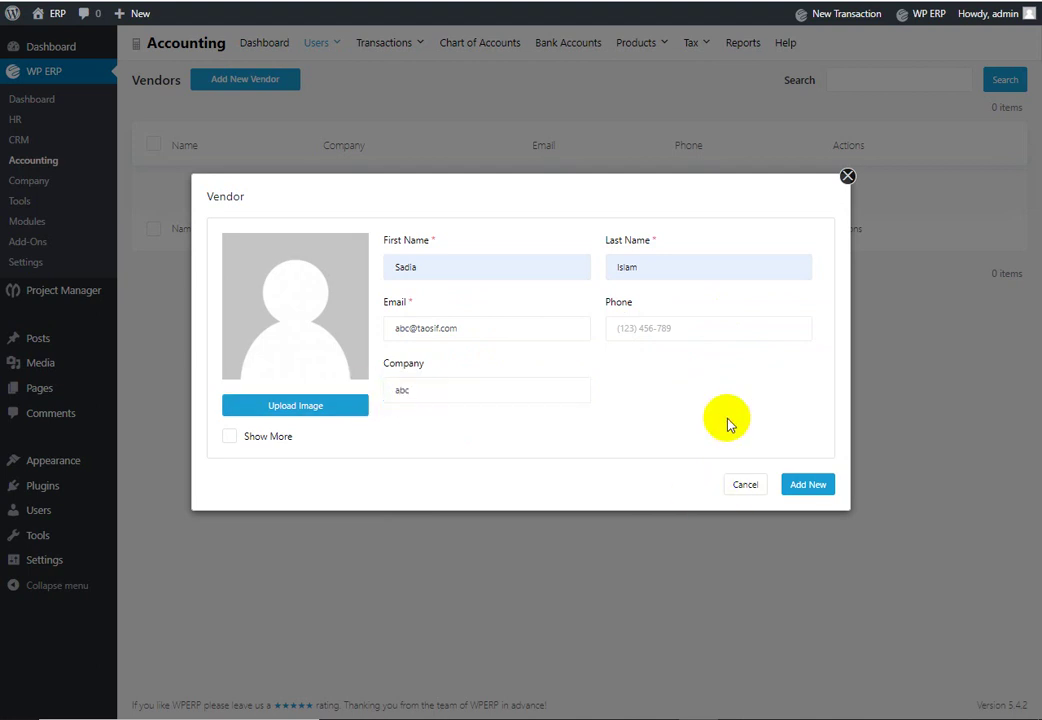
{"action": "left_click", "coordinate": [805, 485]}
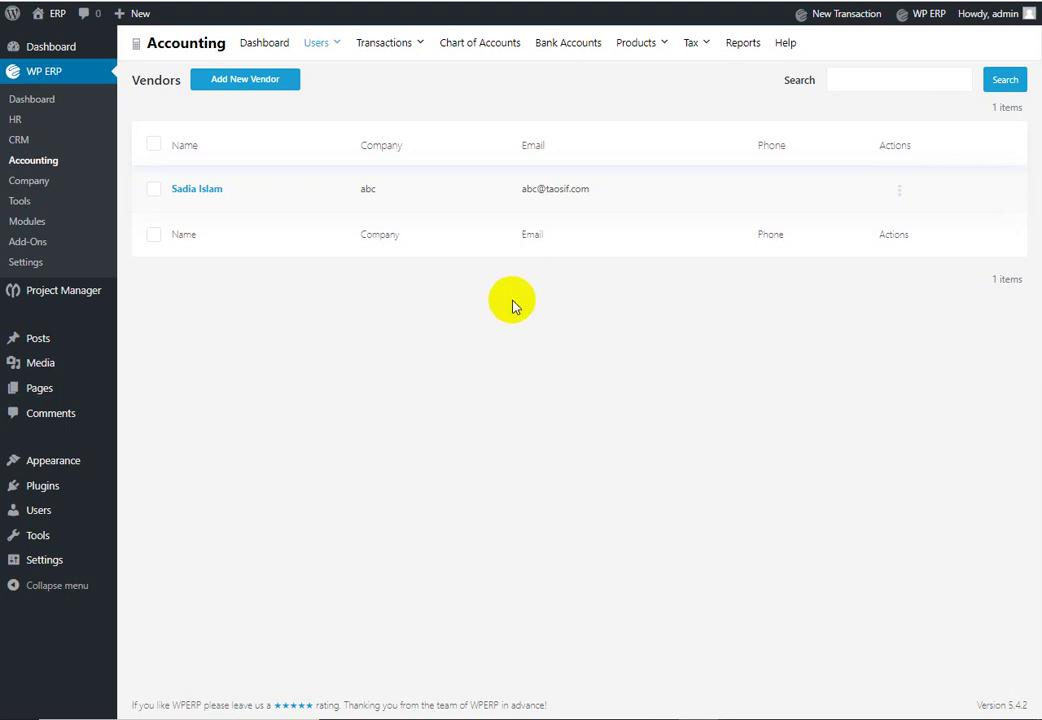
Step: Open a new customer form from the Customers list and enter the first name
{"action": "mouse_move", "coordinate": [330, 44]}
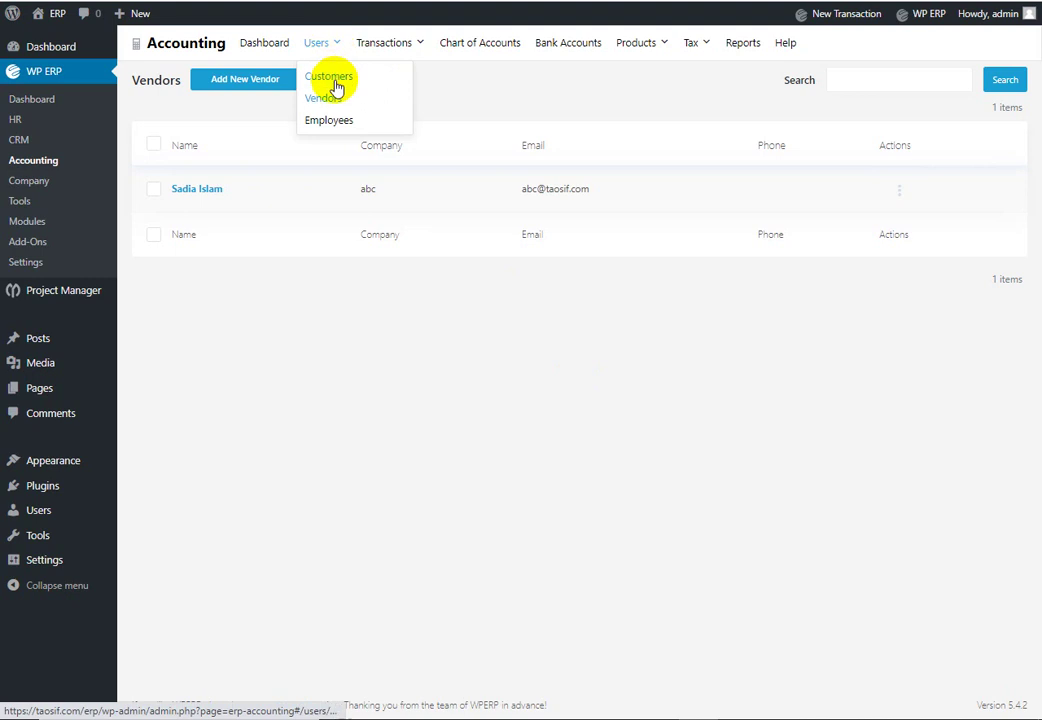
{"action": "left_click", "coordinate": [330, 77]}
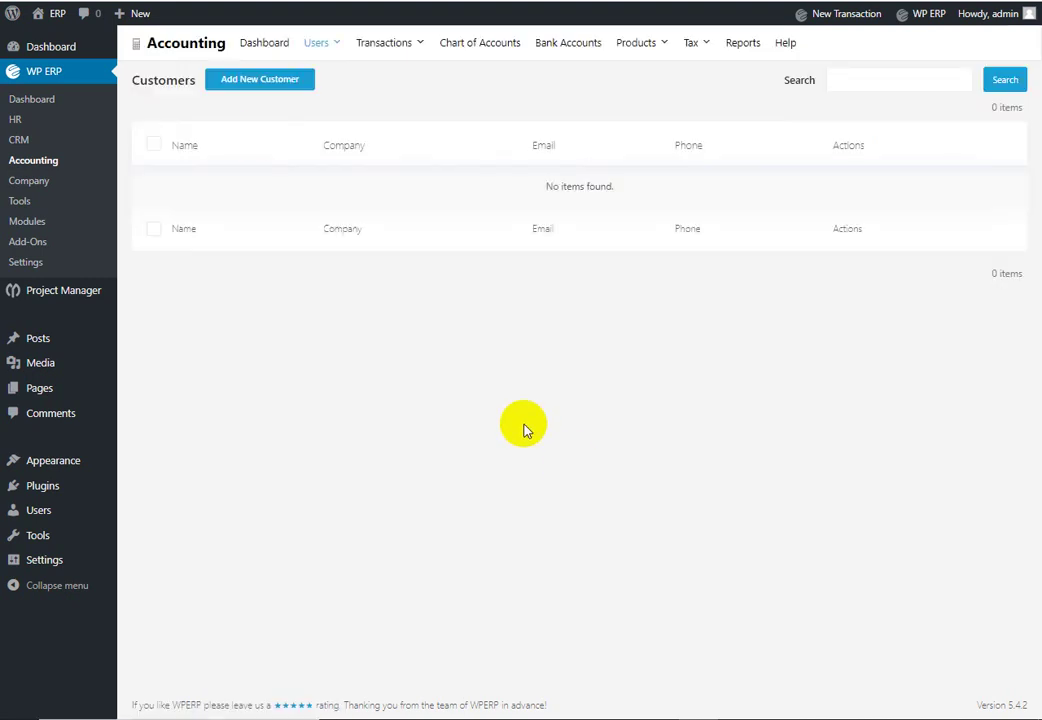
{"action": "left_click", "coordinate": [266, 82]}
{"action": "left_click", "coordinate": [489, 261]}
{"action": "type", "text": "DEMO Customer"}
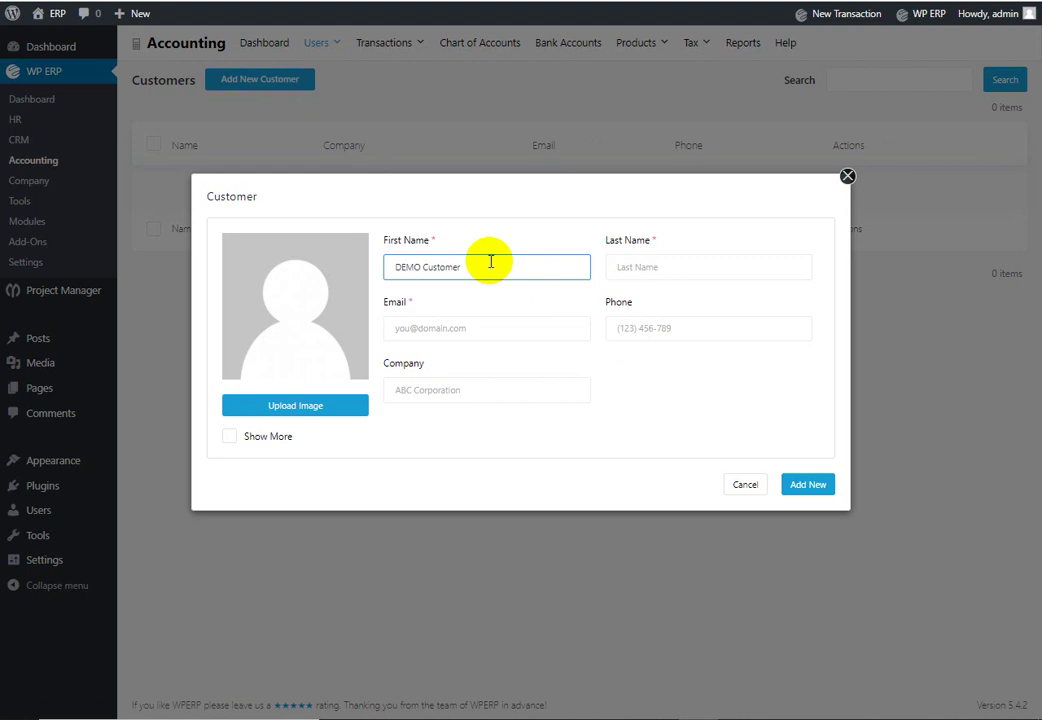
Step: Fill in the customer's email, phone and company 'demo Company', then save
{"action": "key", "text": "Tab"}
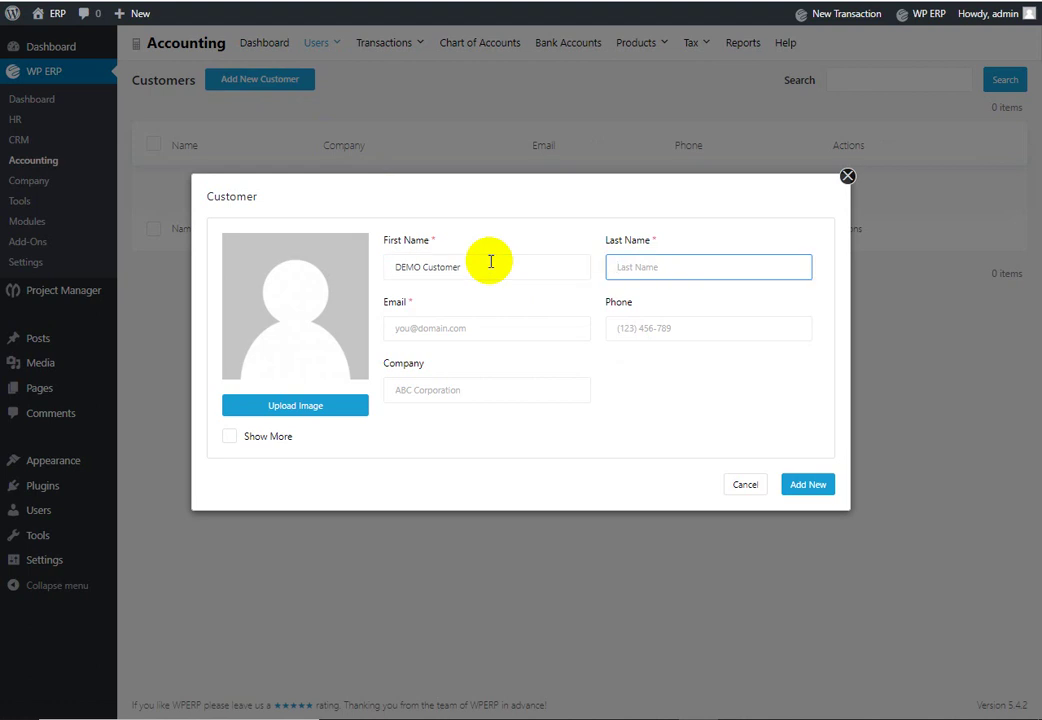
{"action": "key", "text": "Tab"}
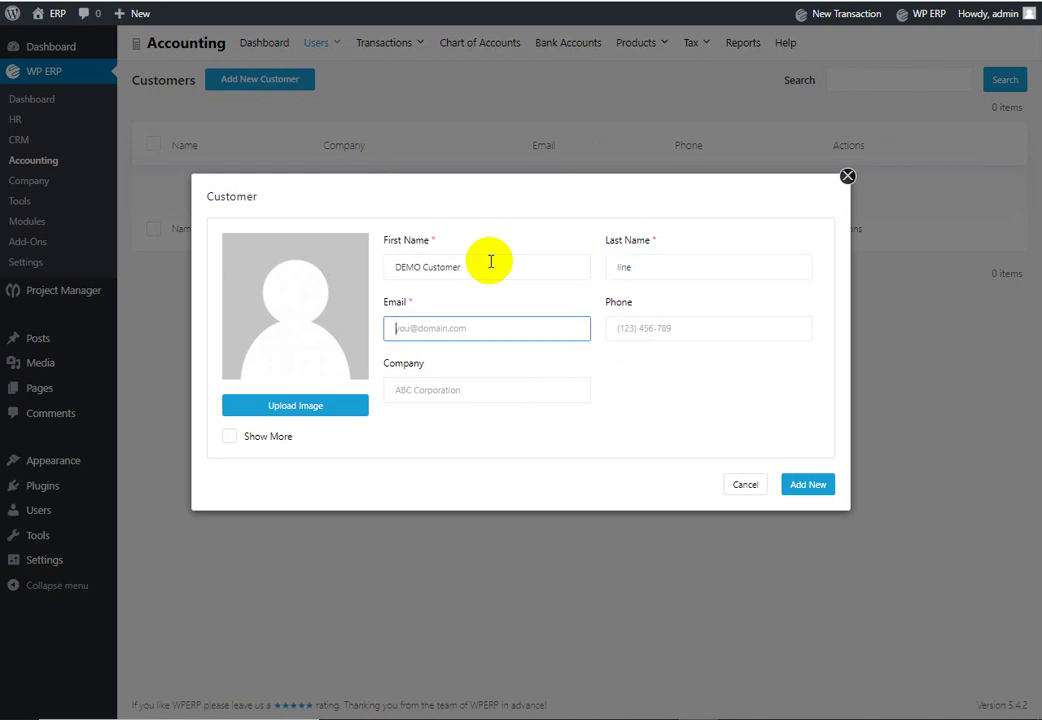
{"action": "key", "text": "Tab"}
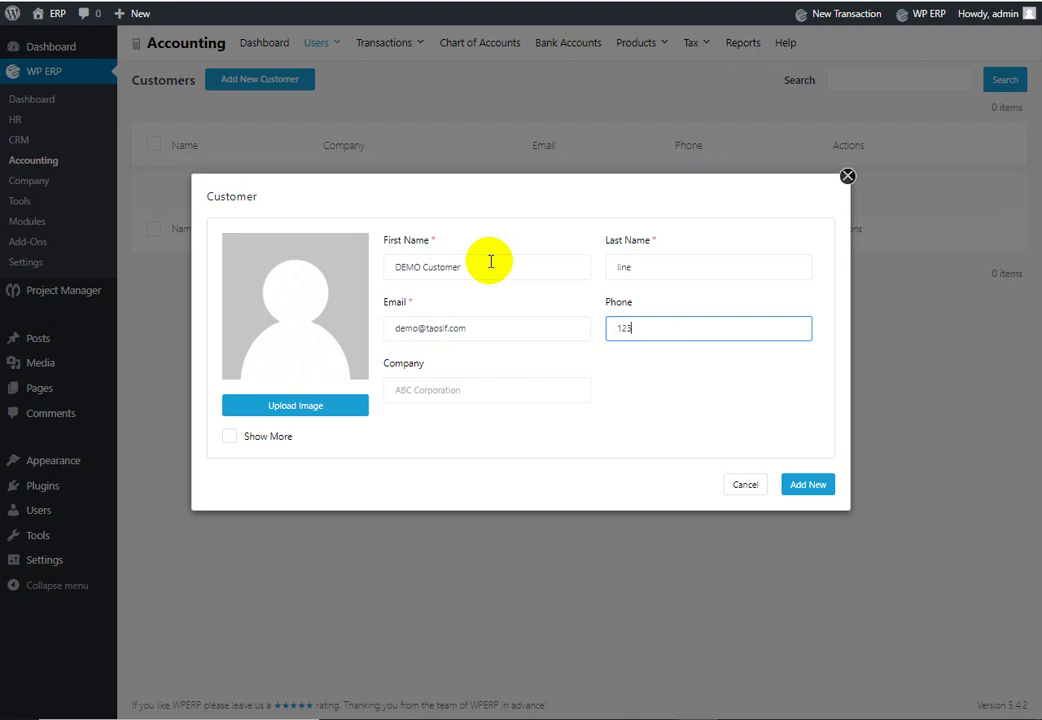
{"action": "key", "text": "Tab"}
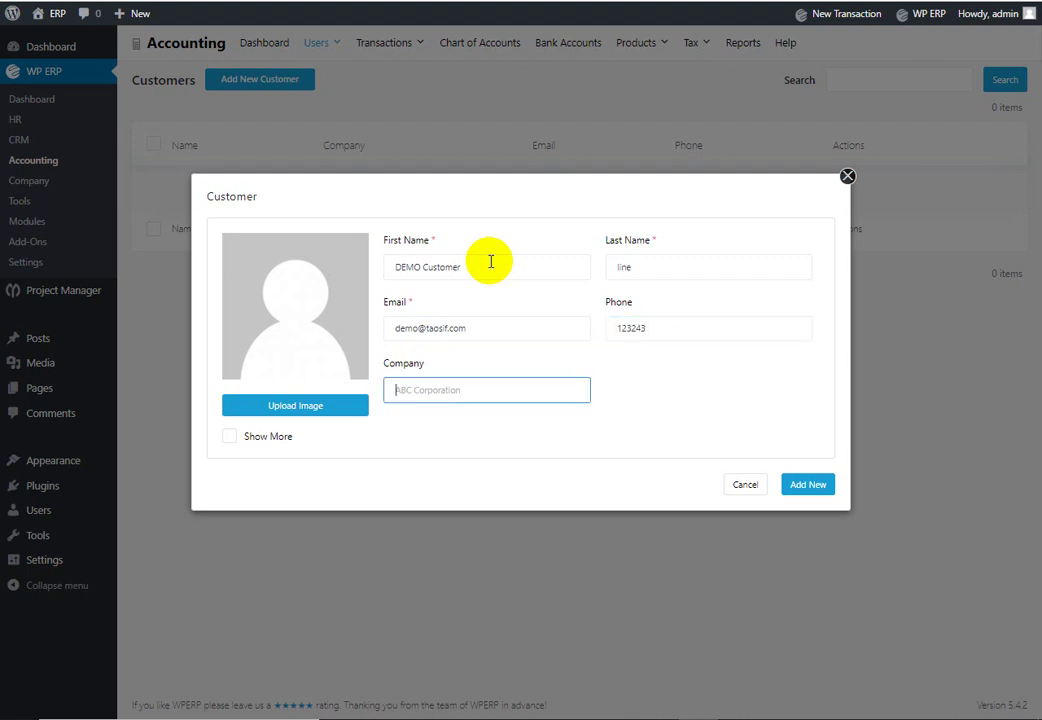
{"action": "type", "text": "demo Company"}
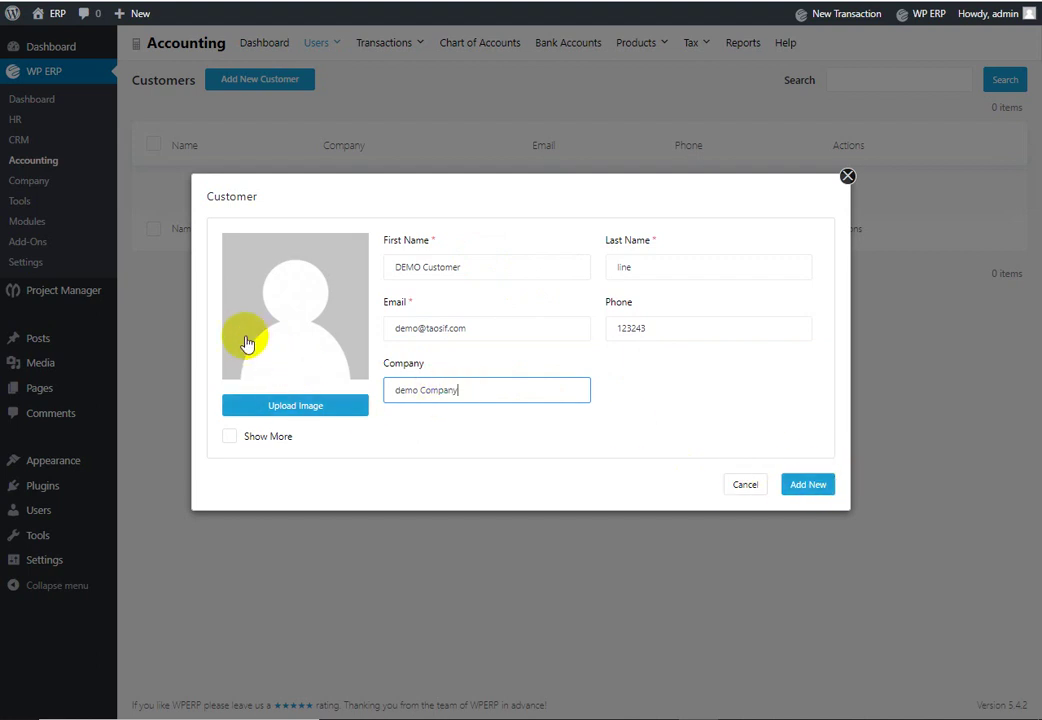
{"action": "left_click", "coordinate": [812, 484]}
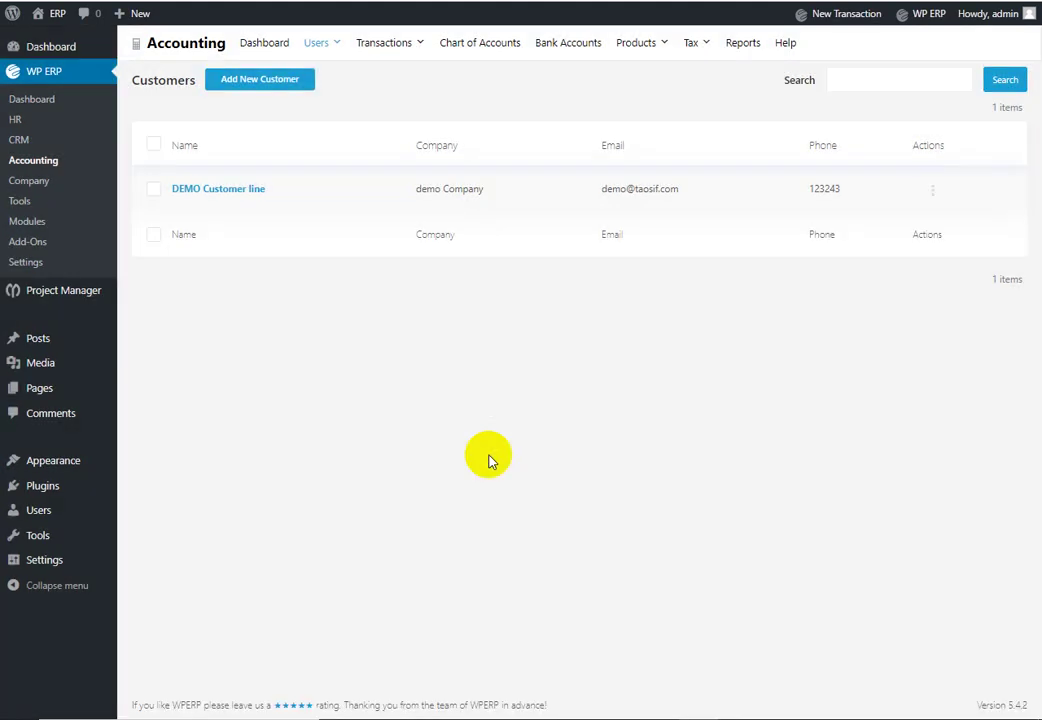
Step: Open the Chart of Accounts and scroll from the Asset ledgers down to the empty Bank section and back
{"action": "left_click", "coordinate": [392, 48]}
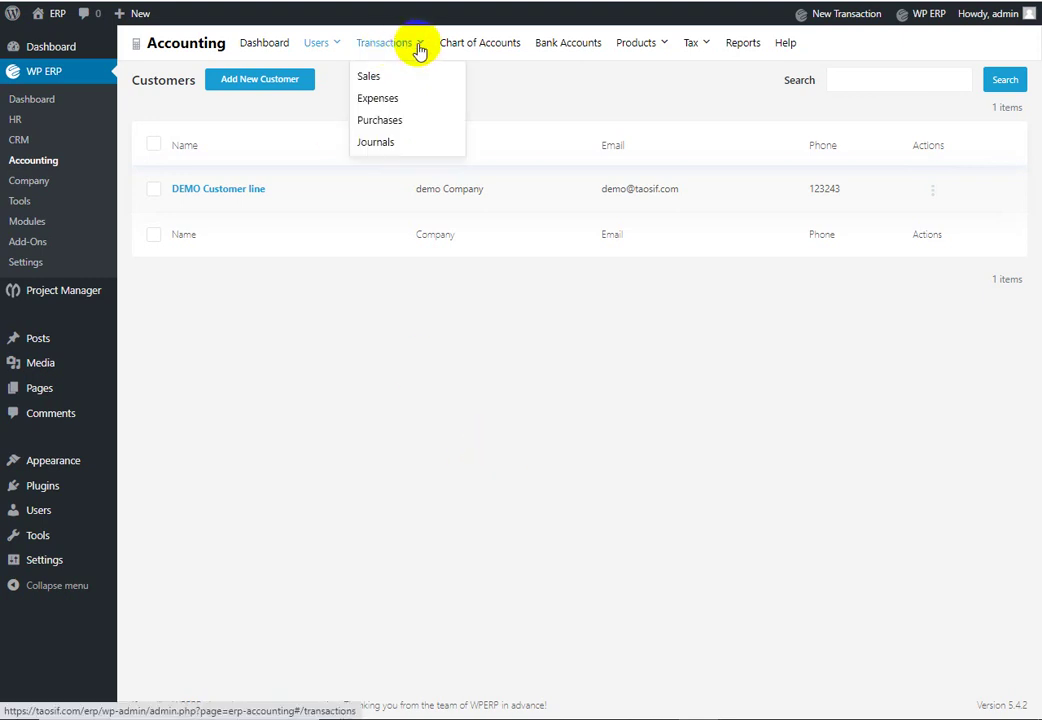
{"action": "left_click", "coordinate": [481, 48]}
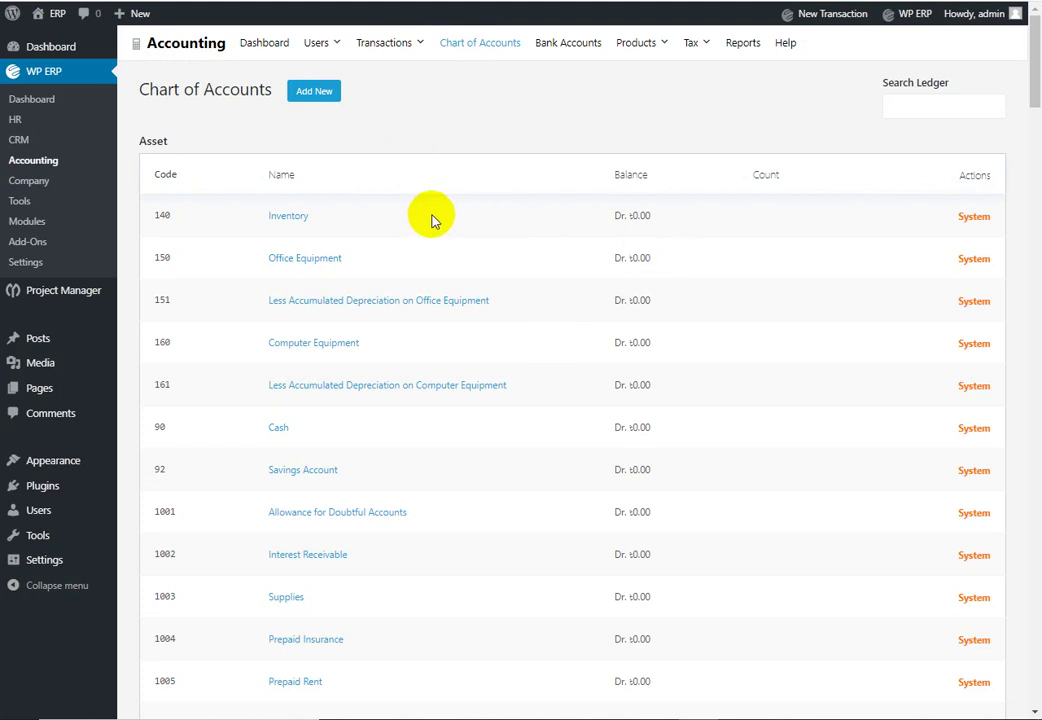
{"action": "scroll", "coordinate": [322, 270], "scroll_direction": "down", "scroll_amount": 2}
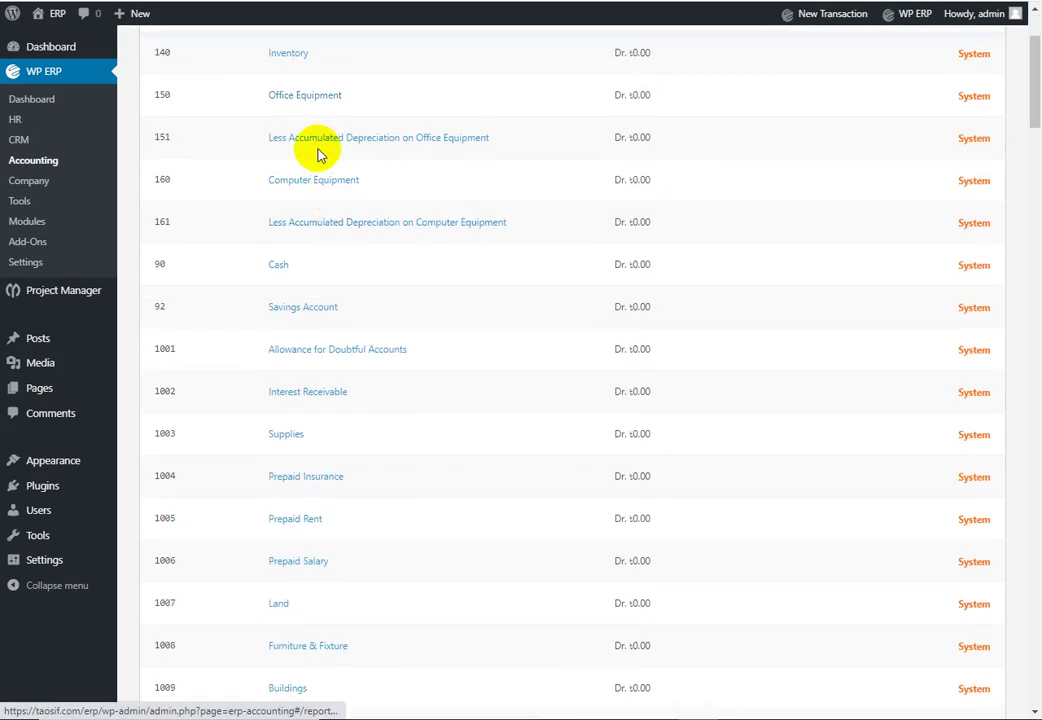
{"action": "scroll", "coordinate": [420, 146], "scroll_direction": "down", "scroll_amount": 7}
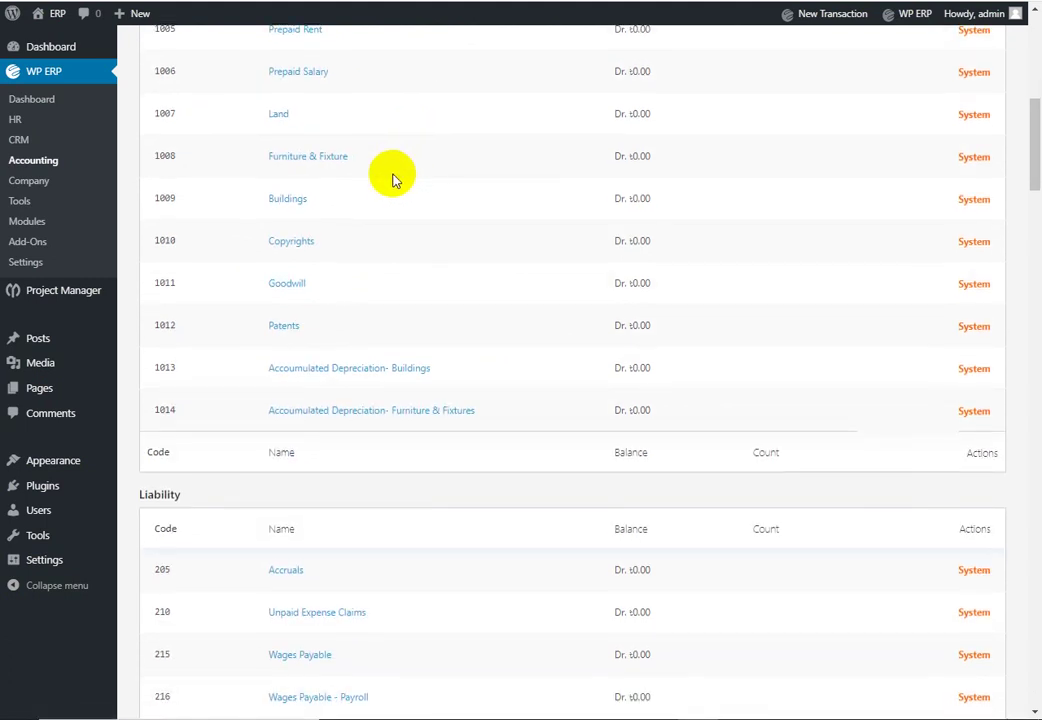
{"action": "scroll", "coordinate": [405, 255], "scroll_direction": "up", "scroll_amount": 9}
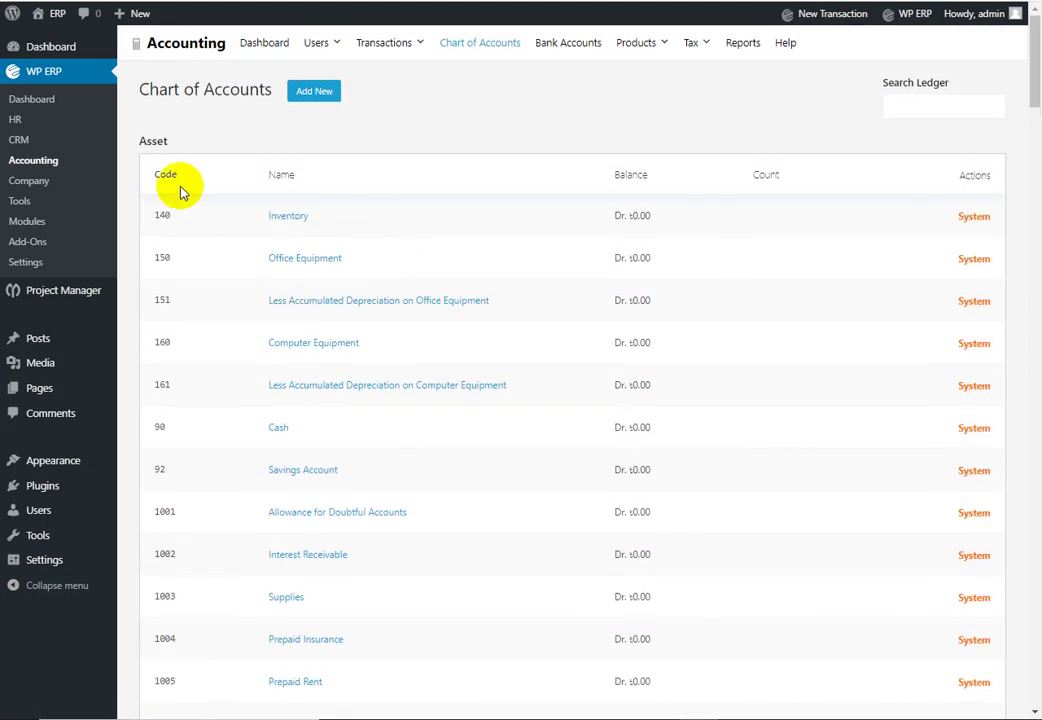
{"action": "scroll", "coordinate": [280, 148], "scroll_direction": "down", "scroll_amount": 7}
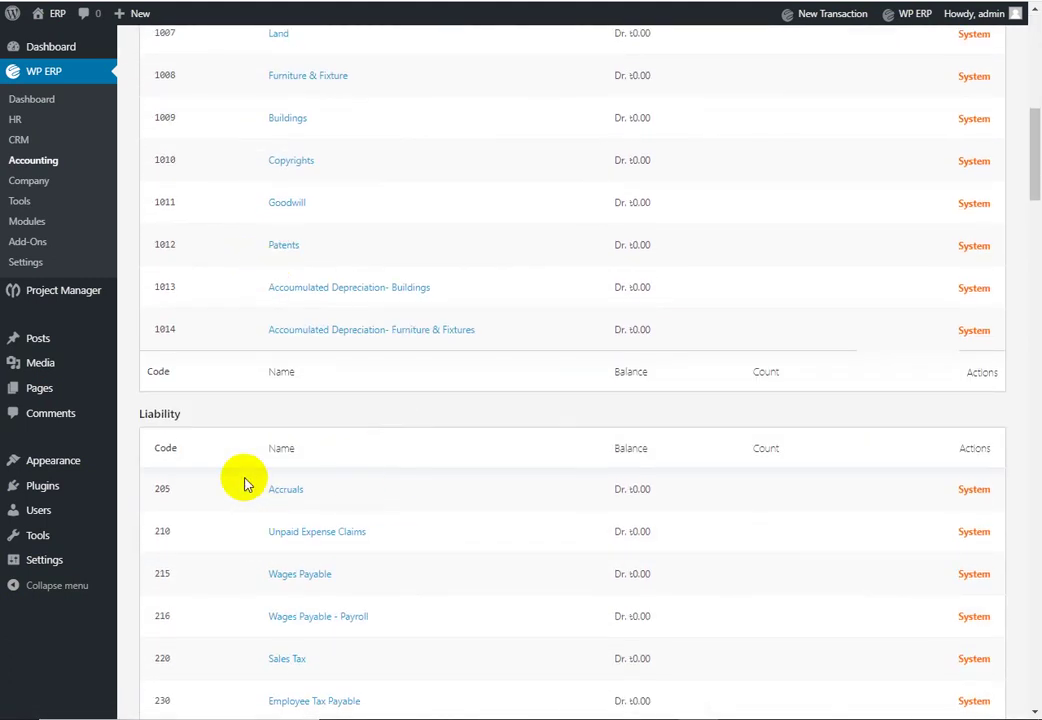
{"action": "scroll", "coordinate": [175, 268], "scroll_direction": "up", "scroll_amount": 6}
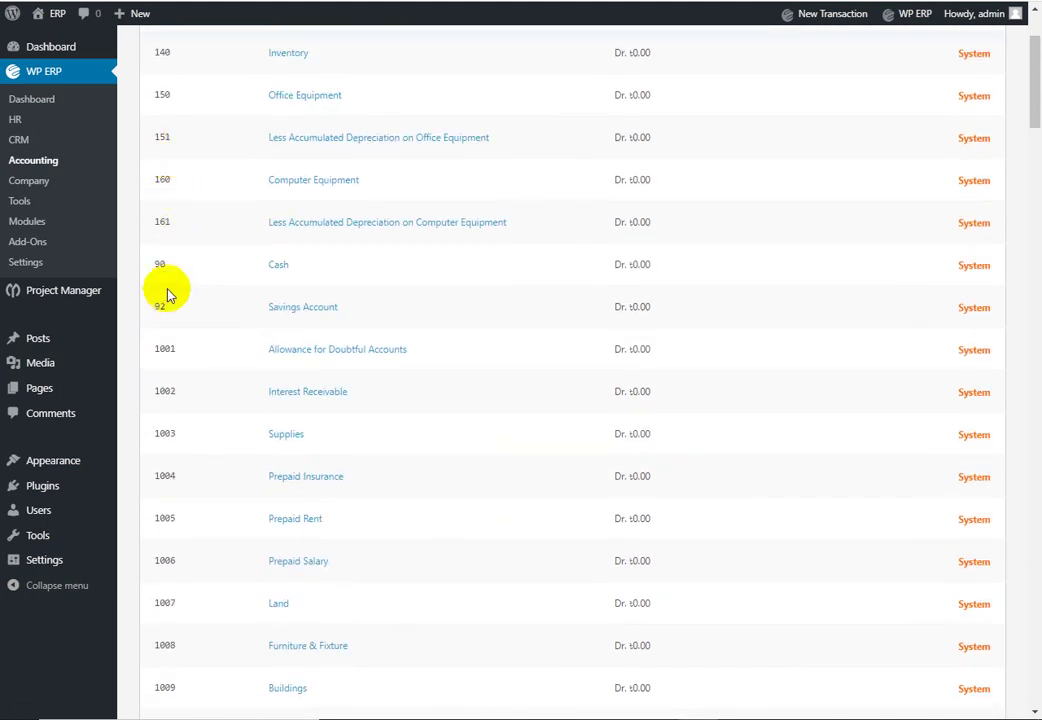
{"action": "scroll", "coordinate": [174, 290], "scroll_direction": "down", "scroll_amount": 4}
{"action": "scroll", "coordinate": [175, 303], "scroll_direction": "down", "scroll_amount": 16}
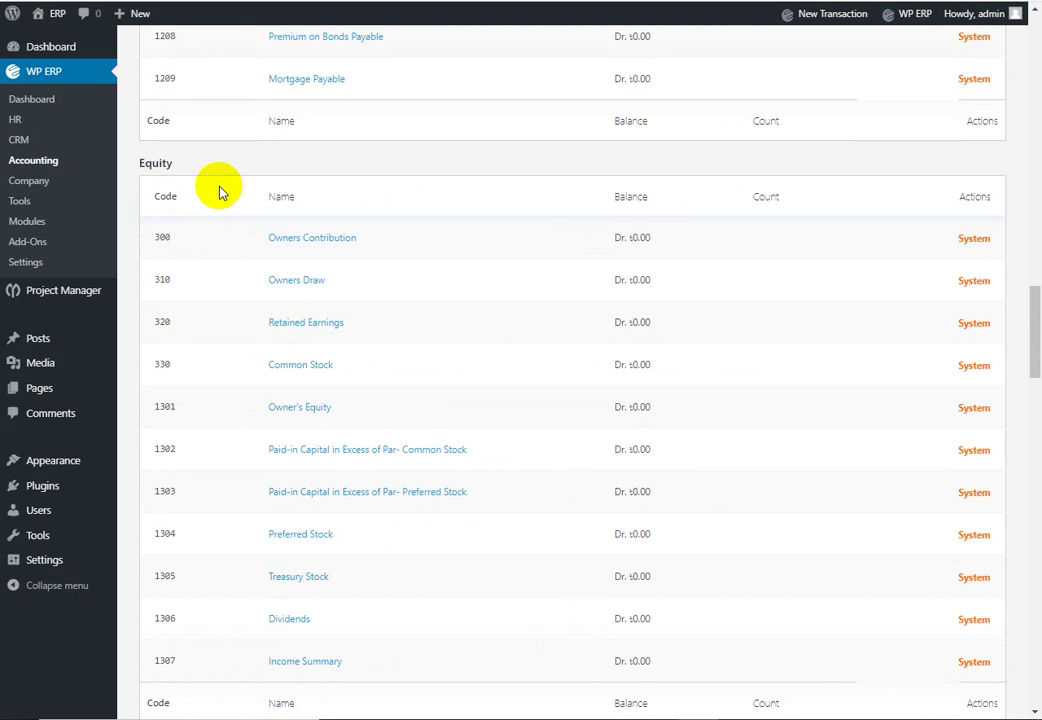
{"action": "scroll", "coordinate": [220, 195], "scroll_direction": "down", "scroll_amount": 5}
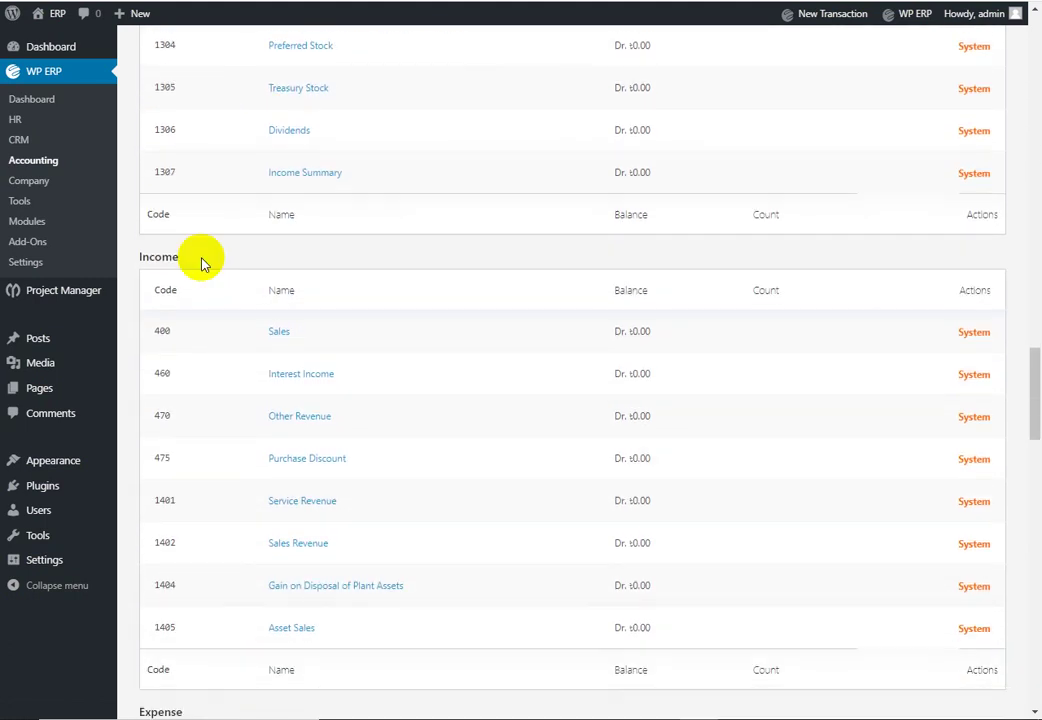
{"action": "scroll", "coordinate": [201, 255], "scroll_direction": "down", "scroll_amount": 1}
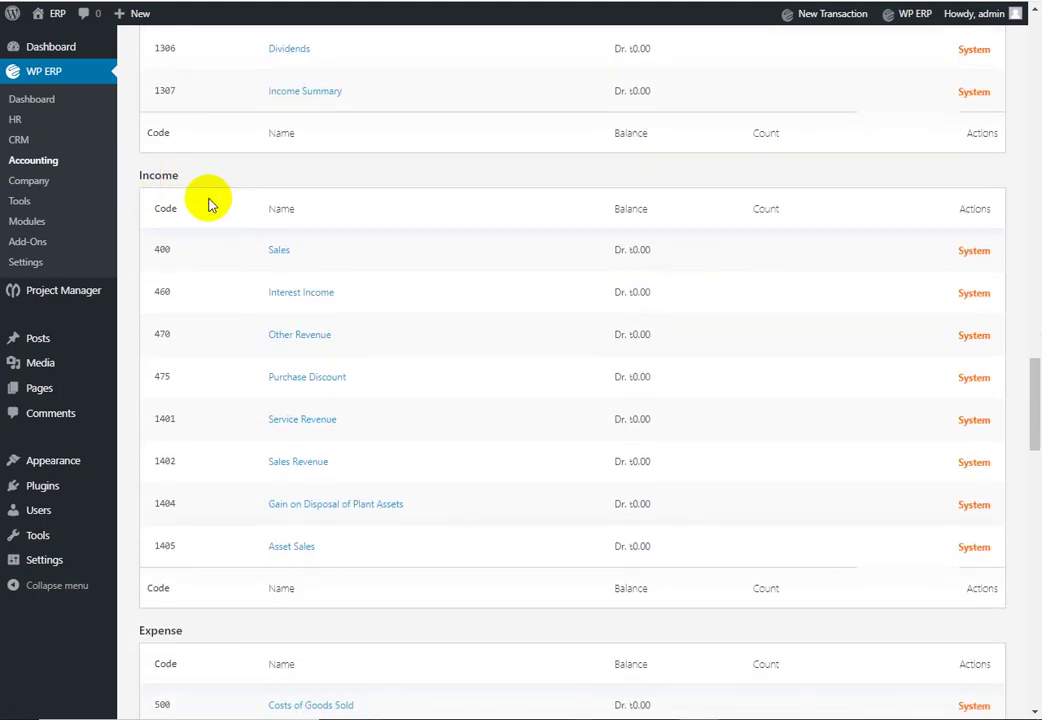
{"action": "scroll", "coordinate": [209, 202], "scroll_direction": "down", "scroll_amount": 2}
{"action": "scroll", "coordinate": [205, 480], "scroll_direction": "down", "scroll_amount": 18}
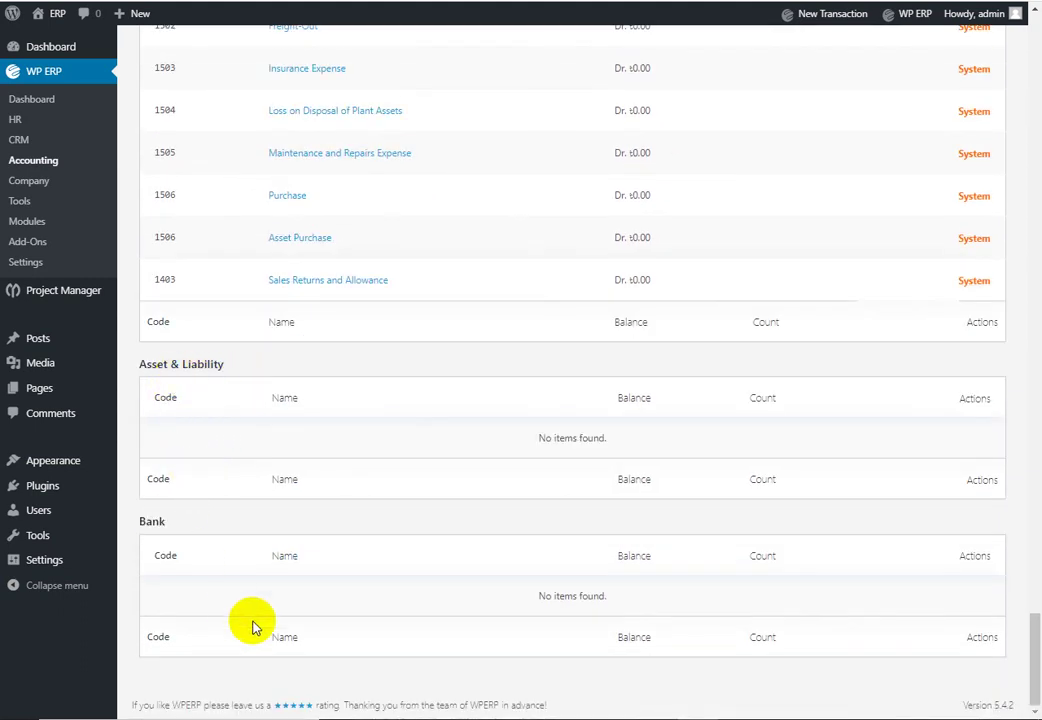
{"action": "scroll", "coordinate": [568, 497], "scroll_direction": "up", "scroll_amount": 20}
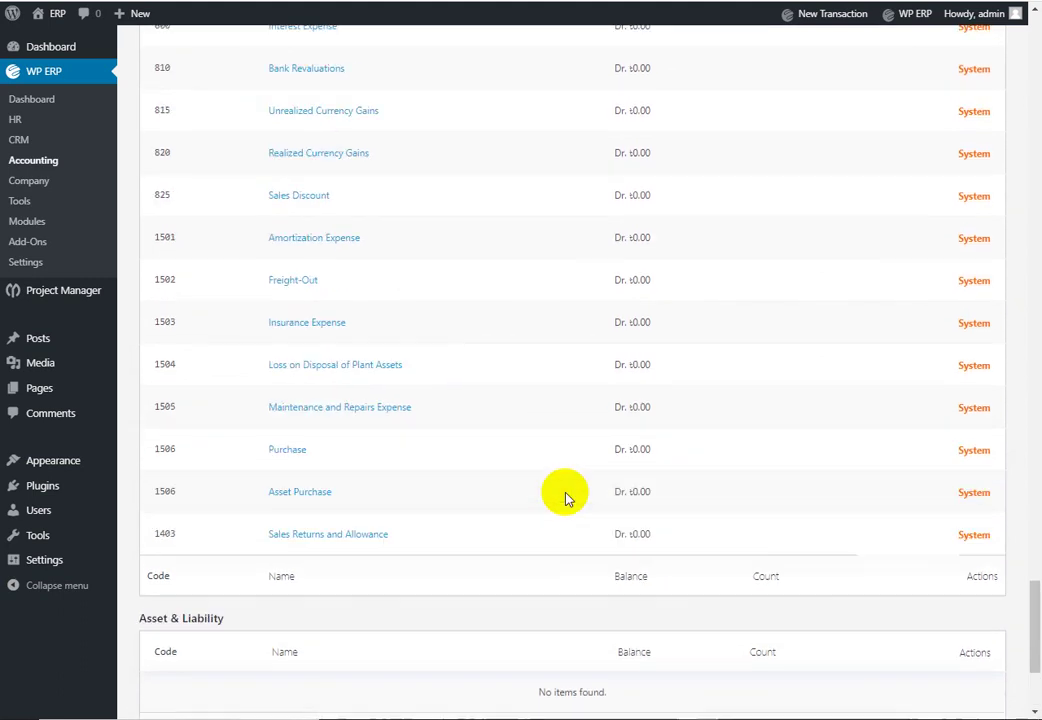
{"action": "scroll", "coordinate": [585, 525], "scroll_direction": "up", "scroll_amount": 20}
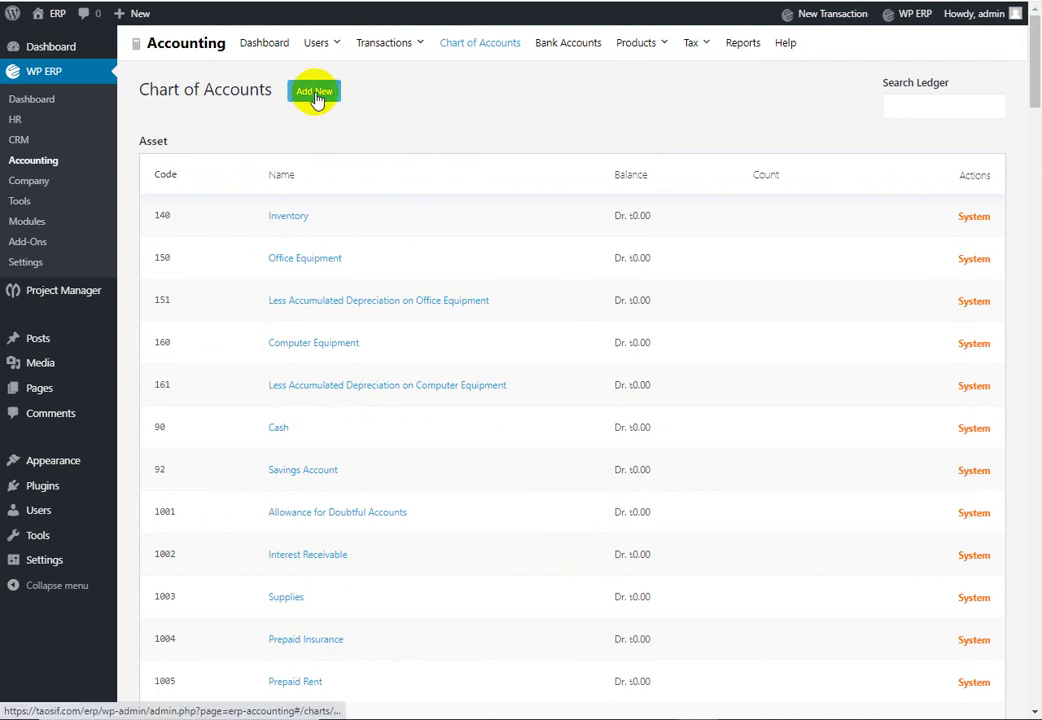
Step: Create a Bank-type ledger 'Prime Bank limiter' with code 0003 and save it
{"action": "left_click", "coordinate": [314, 92]}
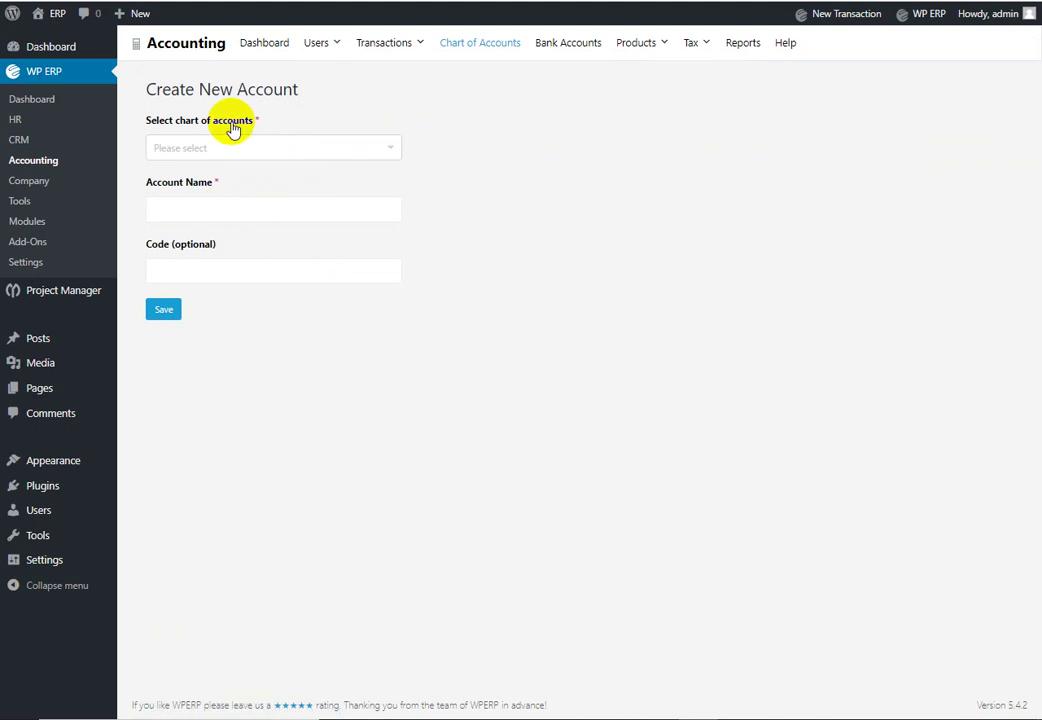
{"action": "left_click", "coordinate": [391, 152]}
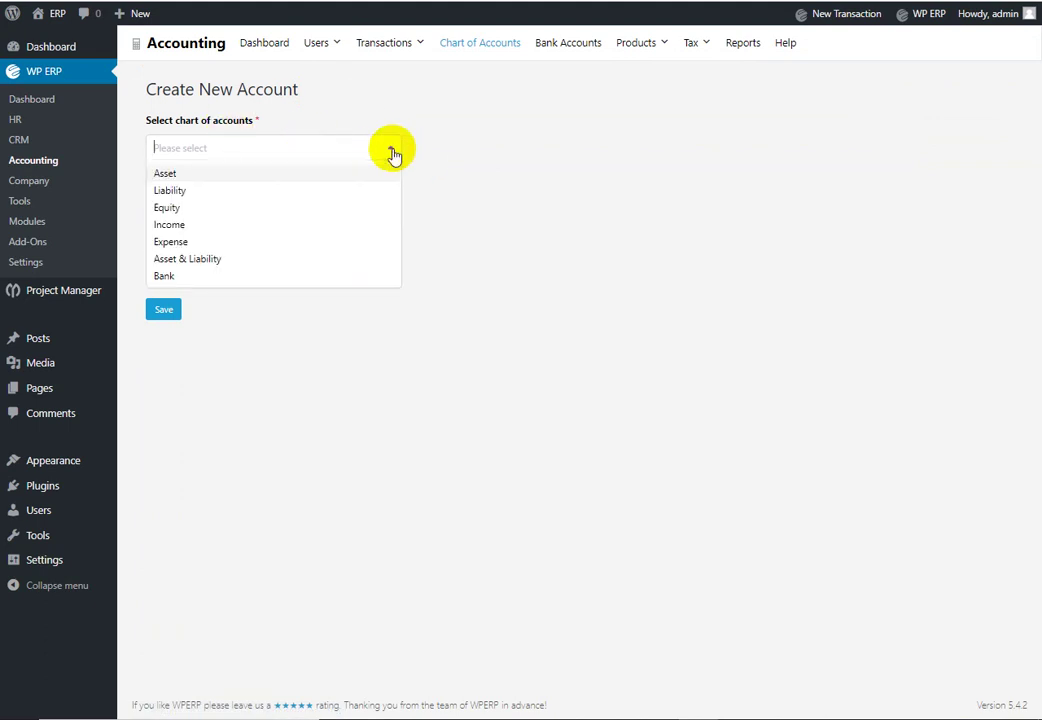
{"action": "left_click", "coordinate": [268, 275]}
{"action": "left_click", "coordinate": [333, 208]}
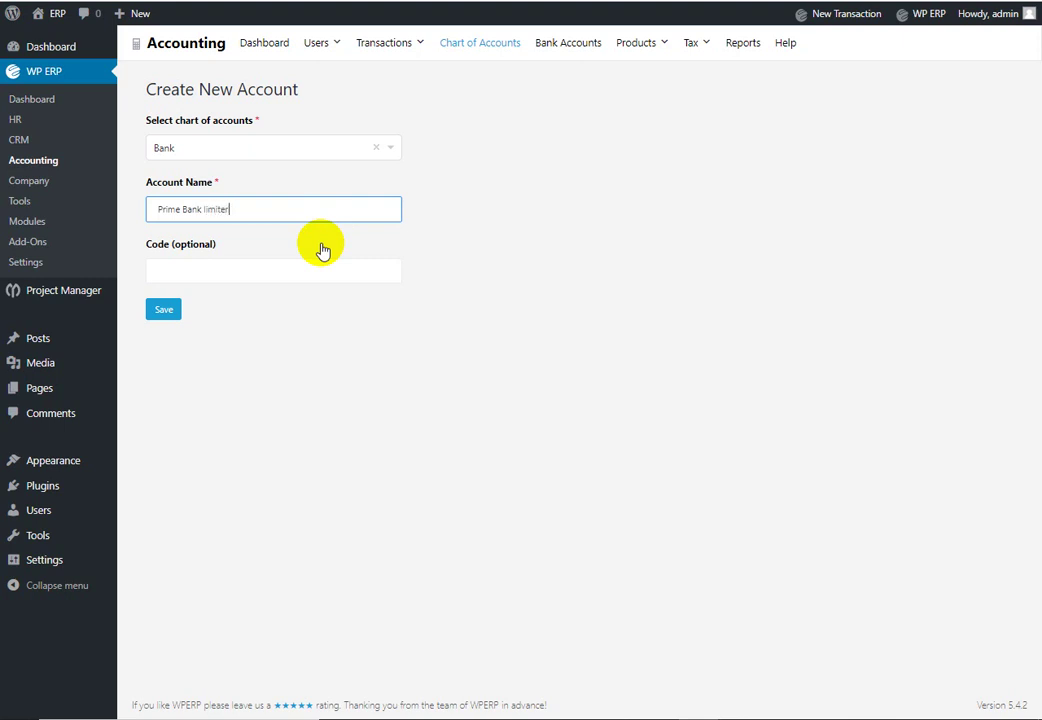
{"action": "left_click", "coordinate": [221, 271]}
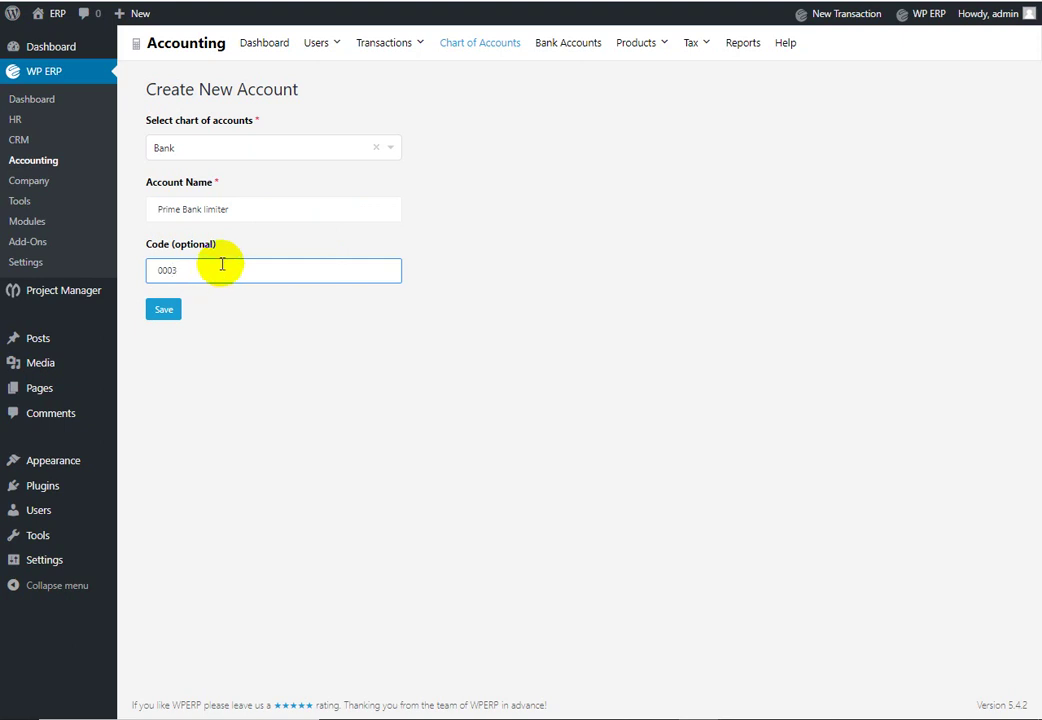
{"action": "left_click", "coordinate": [165, 309]}
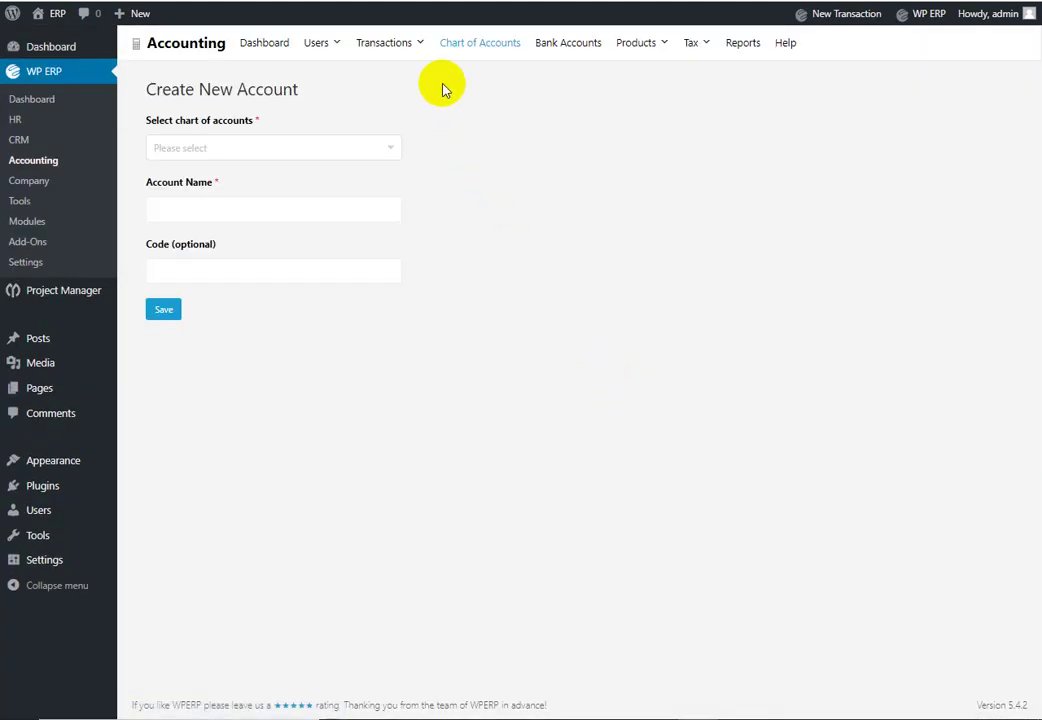
Step: Scroll the Chart of Accounts to confirm Prime Bank limiter under Bank with code 3
{"action": "left_click", "coordinate": [474, 44]}
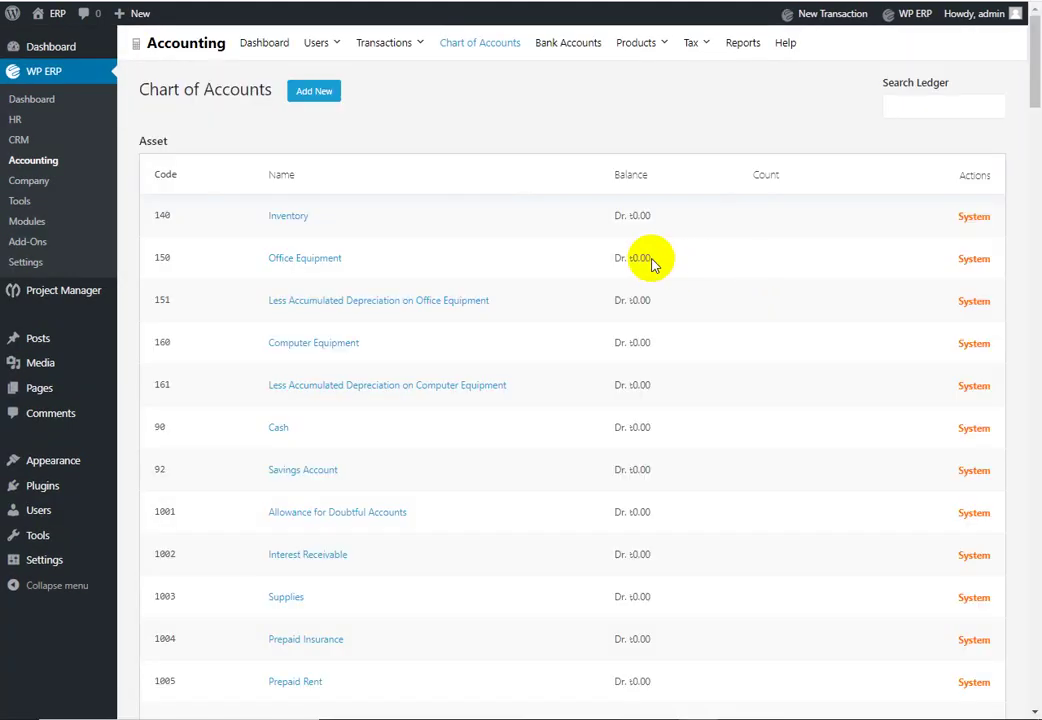
{"action": "scroll", "coordinate": [451, 227], "scroll_direction": "down", "scroll_amount": 4}
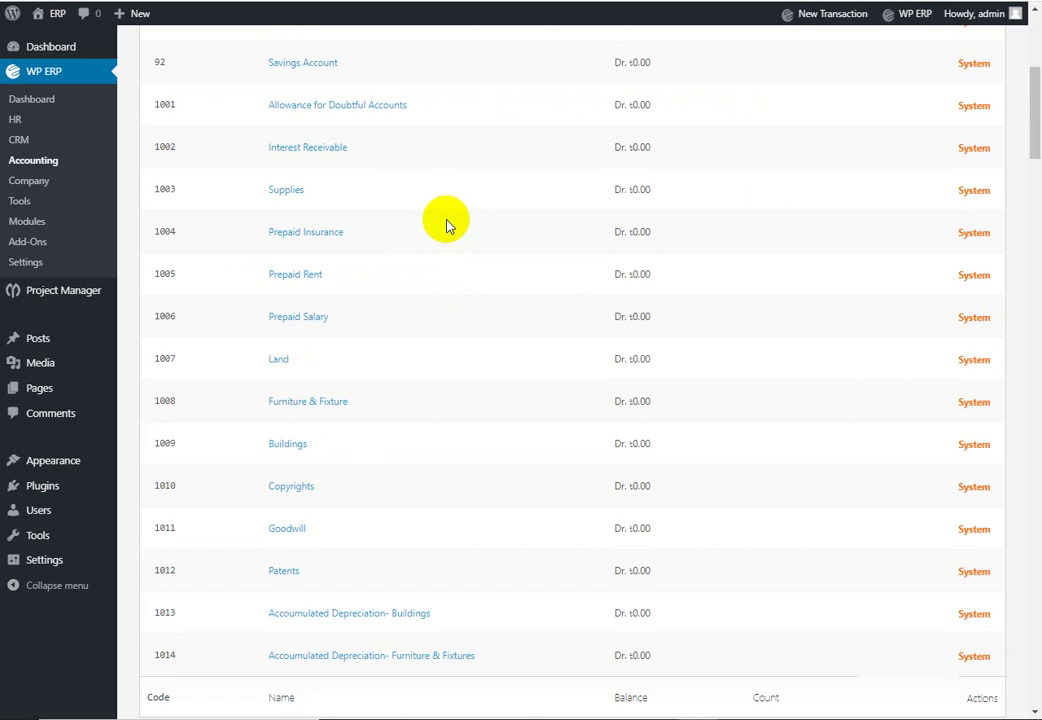
{"action": "scroll", "coordinate": [447, 226], "scroll_direction": "down", "scroll_amount": 5}
{"action": "scroll", "coordinate": [447, 226], "scroll_direction": "down", "scroll_amount": 3}
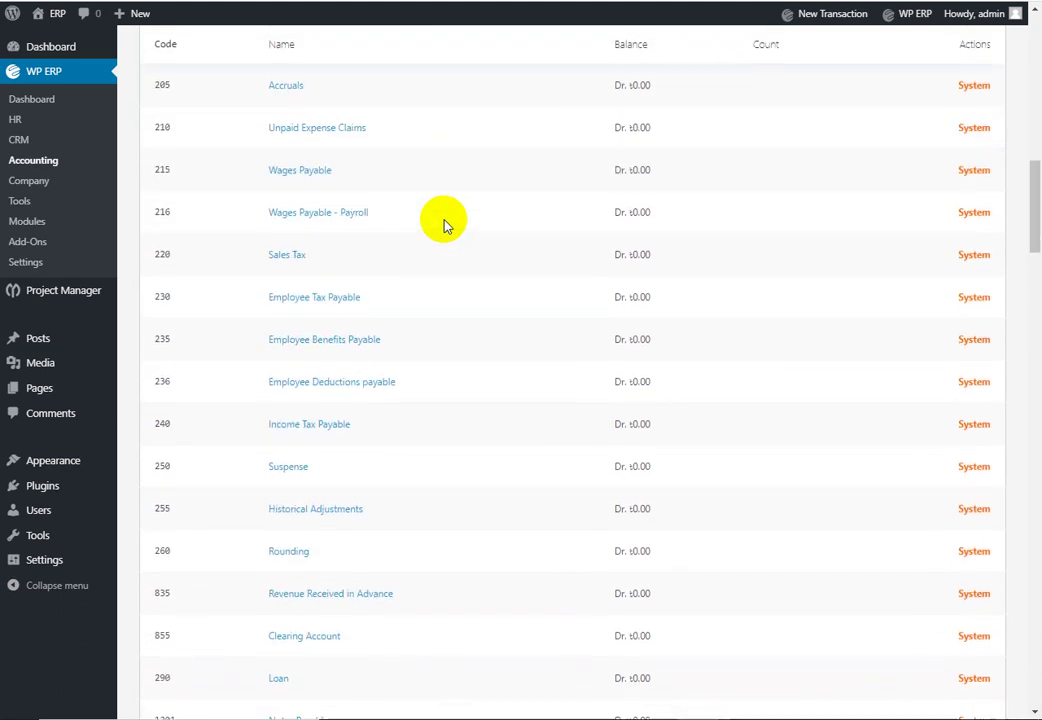
{"action": "scroll", "coordinate": [453, 220], "scroll_direction": "down", "scroll_amount": 3}
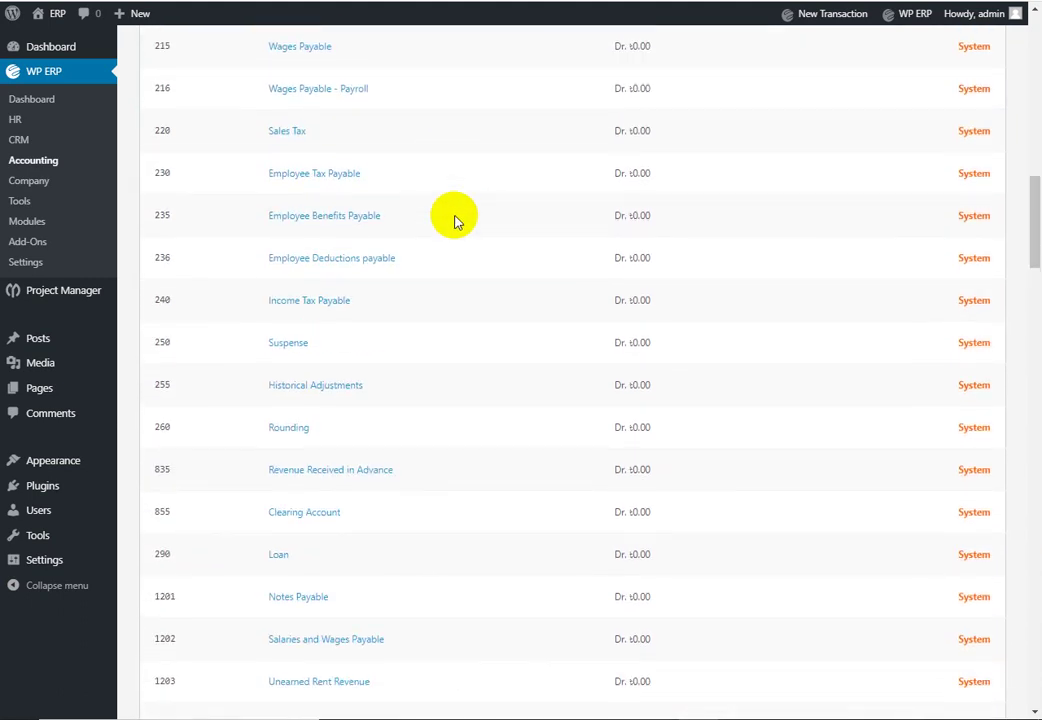
{"action": "scroll", "coordinate": [455, 217], "scroll_direction": "down", "scroll_amount": 2}
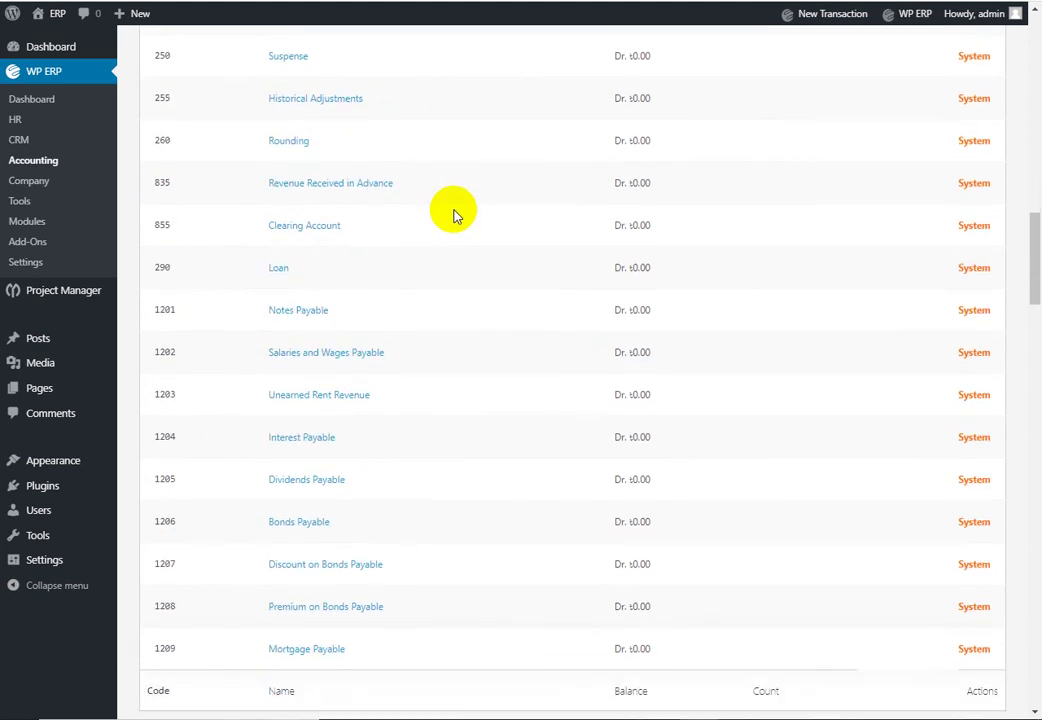
{"action": "scroll", "coordinate": [453, 215], "scroll_direction": "down", "scroll_amount": 3}
{"action": "scroll", "coordinate": [453, 216], "scroll_direction": "down", "scroll_amount": 8}
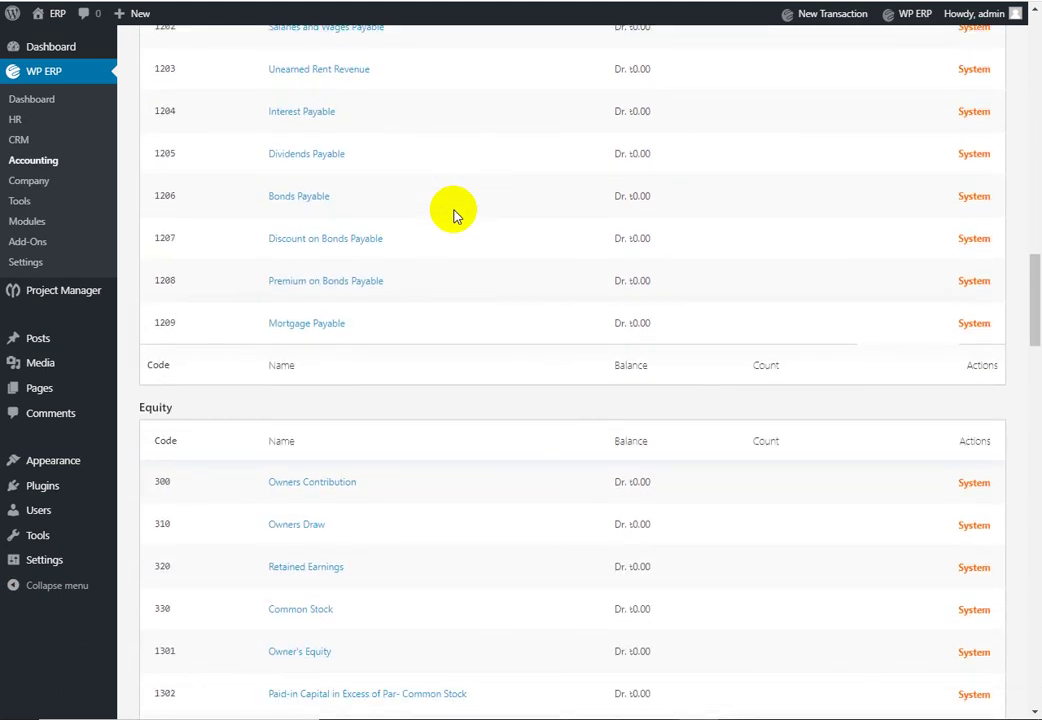
{"action": "scroll", "coordinate": [453, 216], "scroll_direction": "down", "scroll_amount": 12}
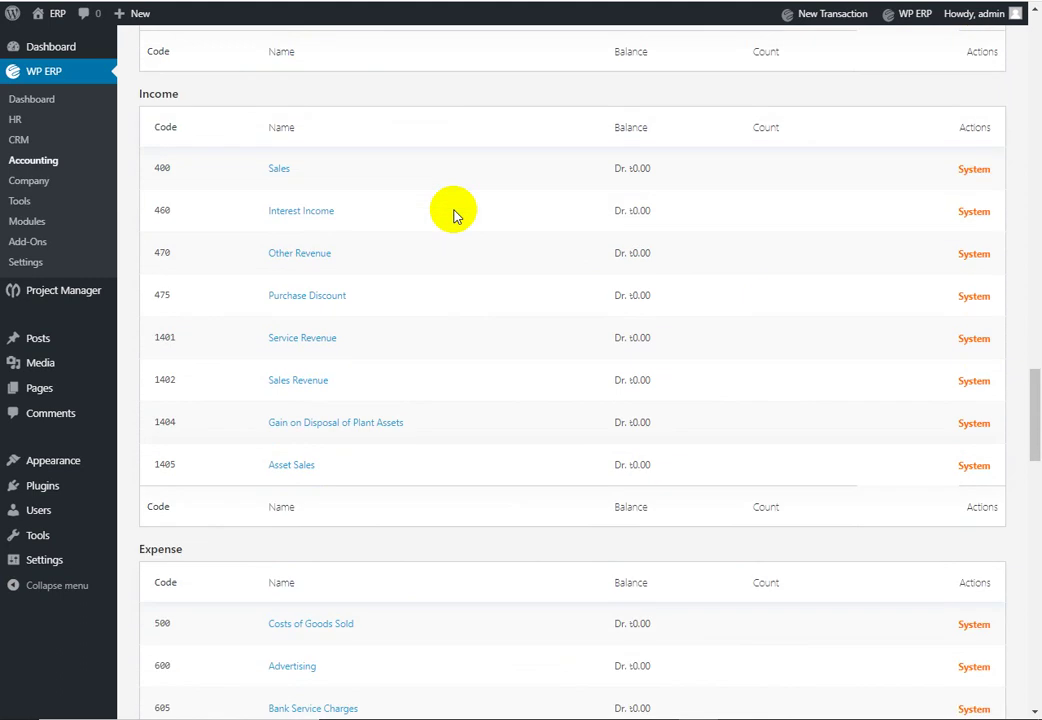
{"action": "scroll", "coordinate": [453, 215], "scroll_direction": "down", "scroll_amount": 15}
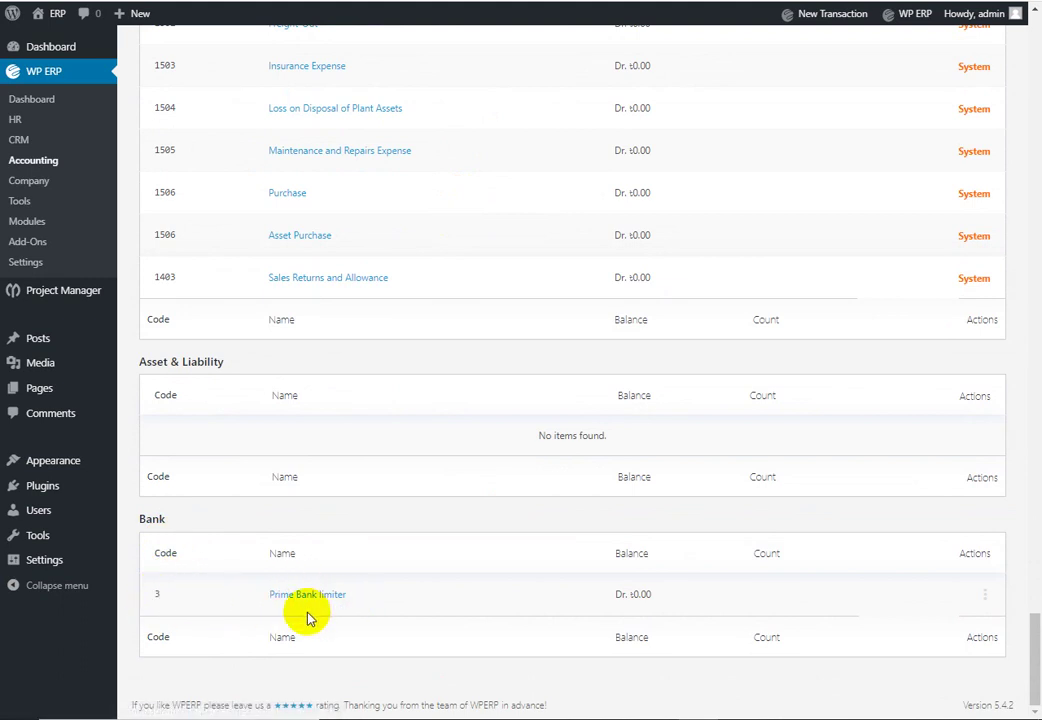
{"action": "scroll", "coordinate": [321, 593], "scroll_direction": "up", "scroll_amount": 1}
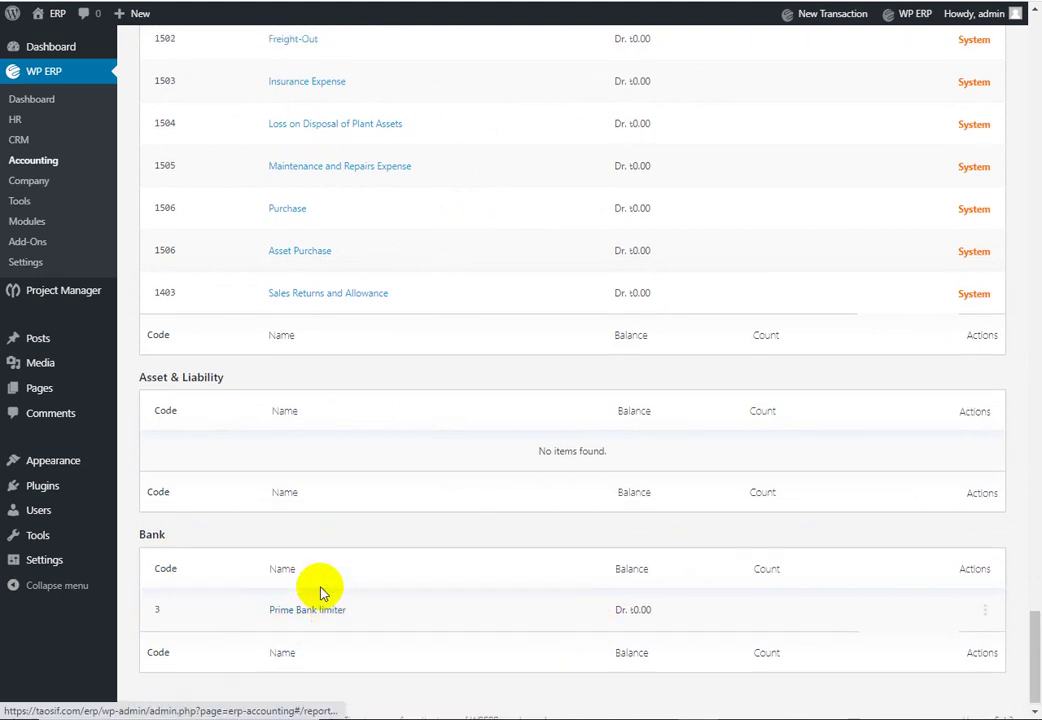
{"action": "scroll", "coordinate": [321, 593], "scroll_direction": "up", "scroll_amount": 20}
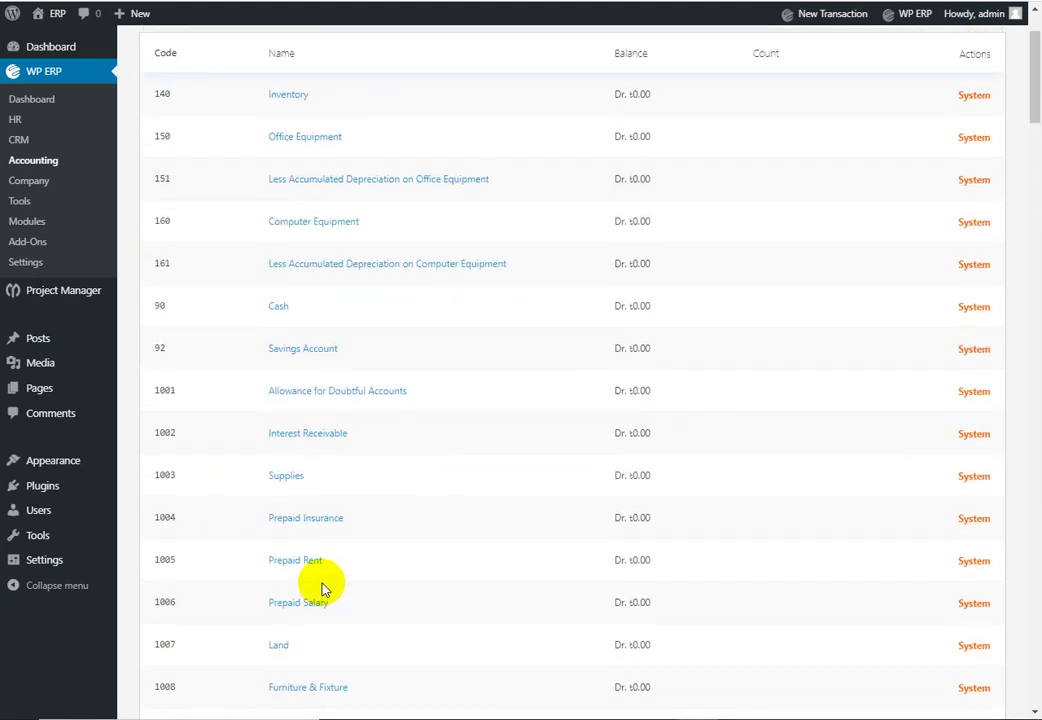
{"action": "scroll", "coordinate": [321, 590], "scroll_direction": "up", "scroll_amount": 3}
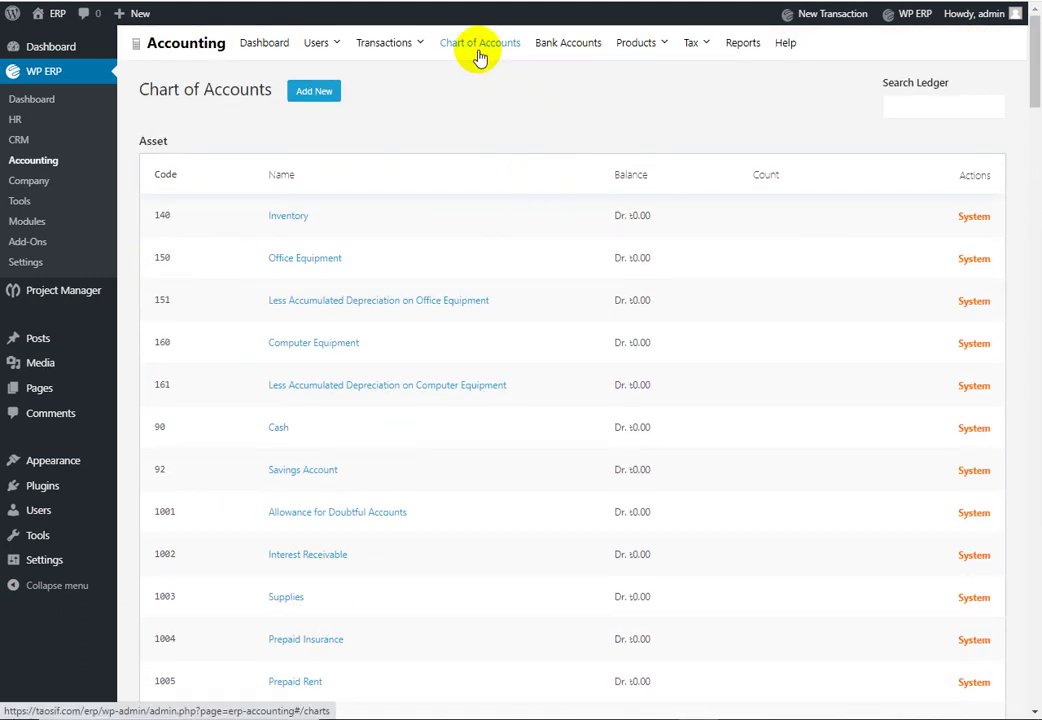
Step: View Cash and Prime Bank limiter under Bank Accounts, then open the Products & Services list
{"action": "left_click", "coordinate": [584, 48]}
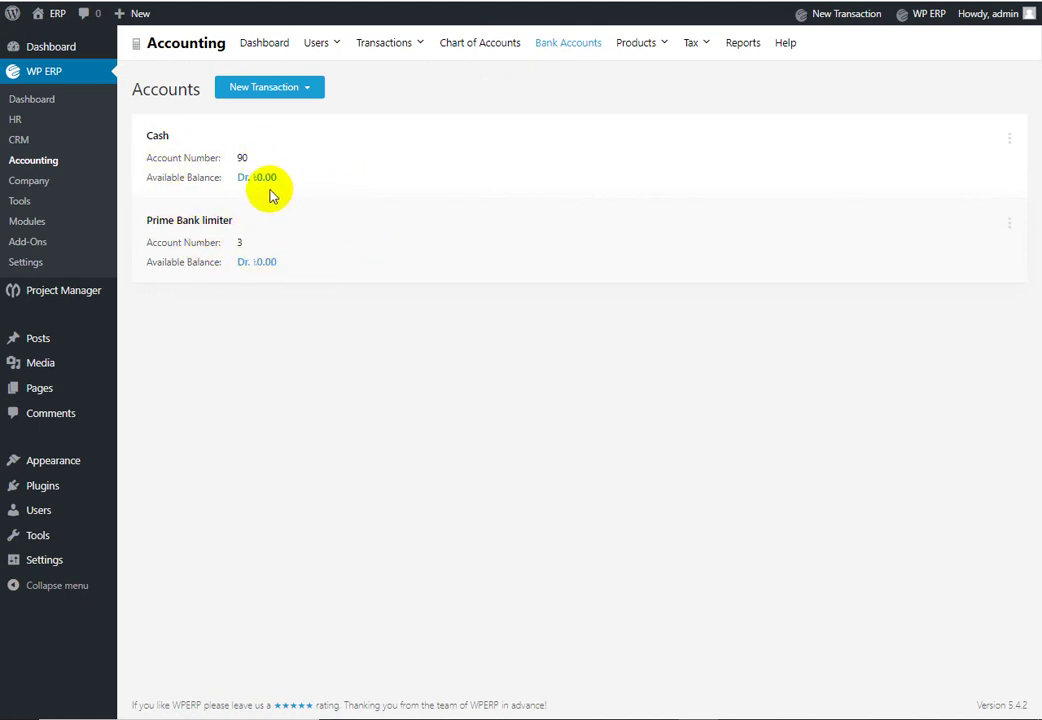
{"action": "mouse_move", "coordinate": [645, 55]}
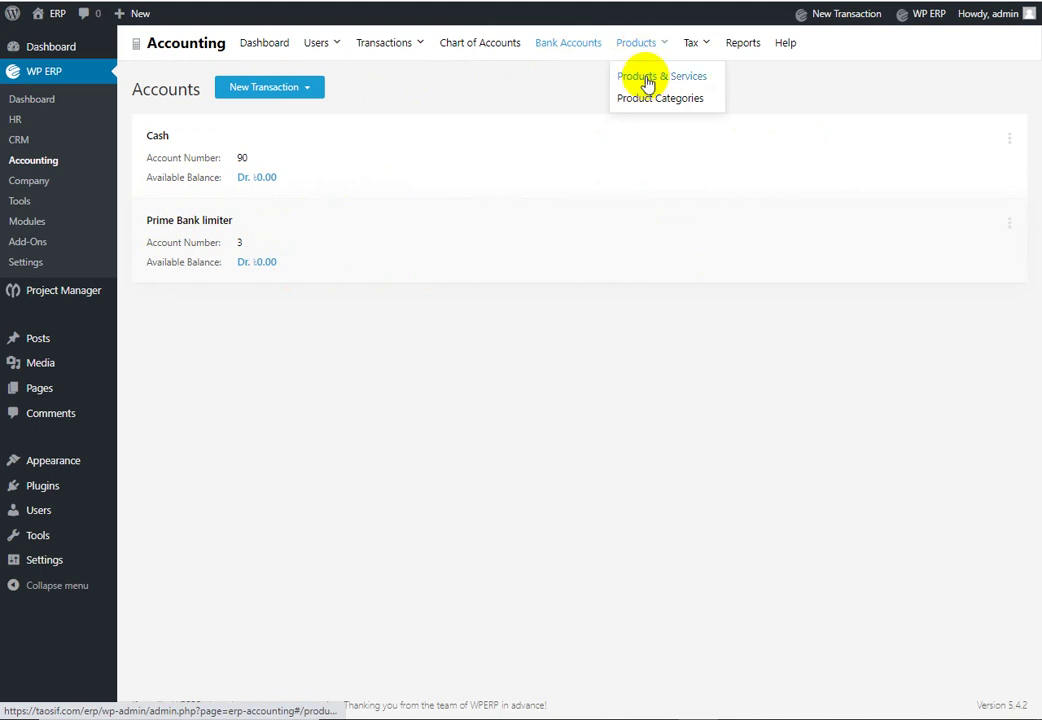
{"action": "left_click", "coordinate": [652, 84]}
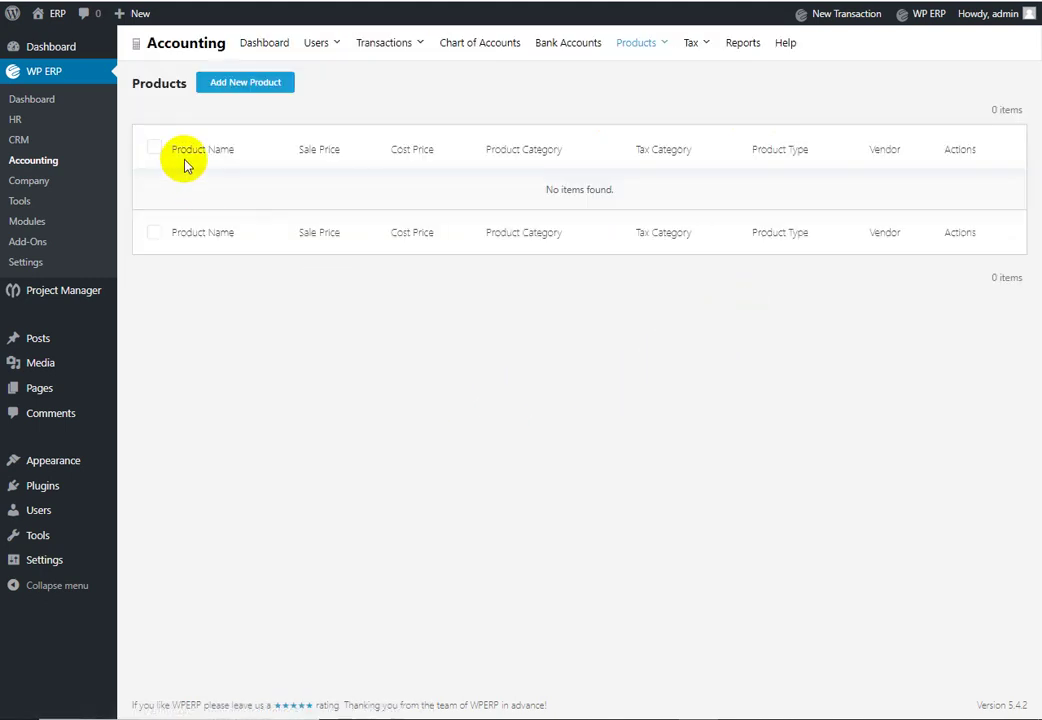
Step: Add the product category 'Computer', leaving Parent Category empty
{"action": "mouse_move", "coordinate": [665, 42]}
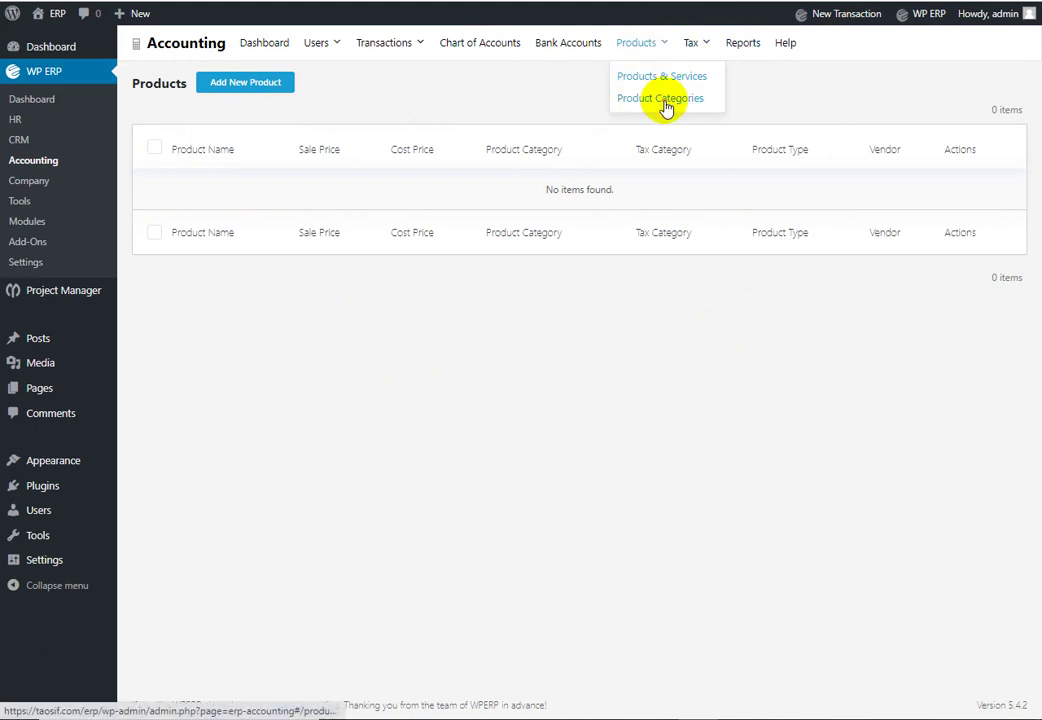
{"action": "left_click", "coordinate": [660, 100]}
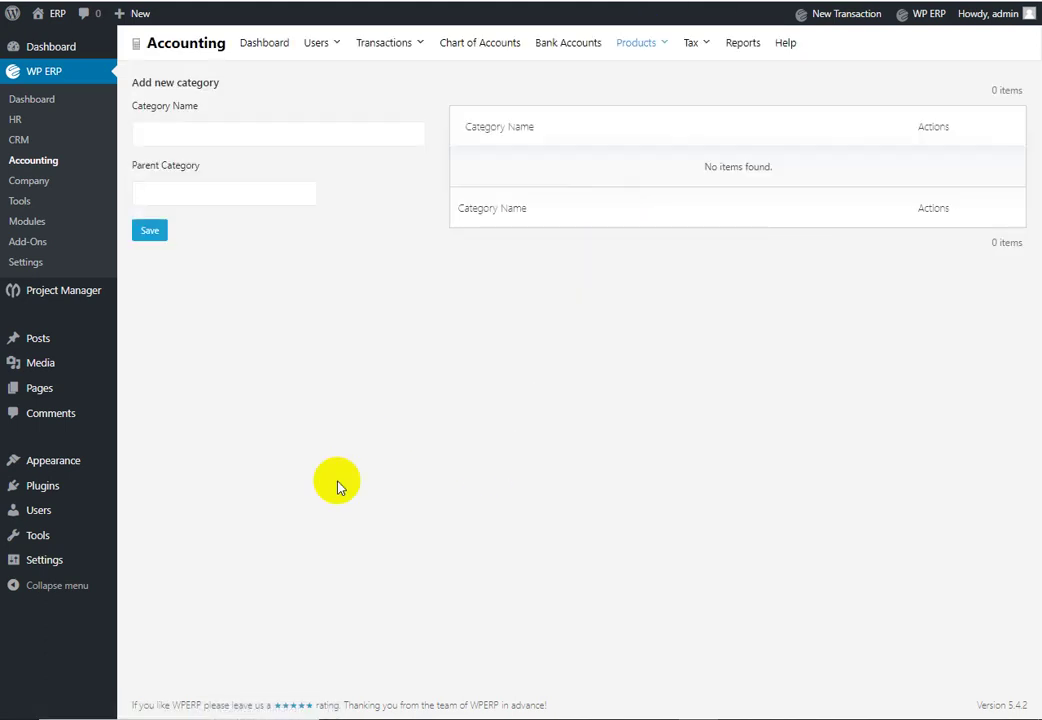
{"action": "left_click", "coordinate": [231, 121]}
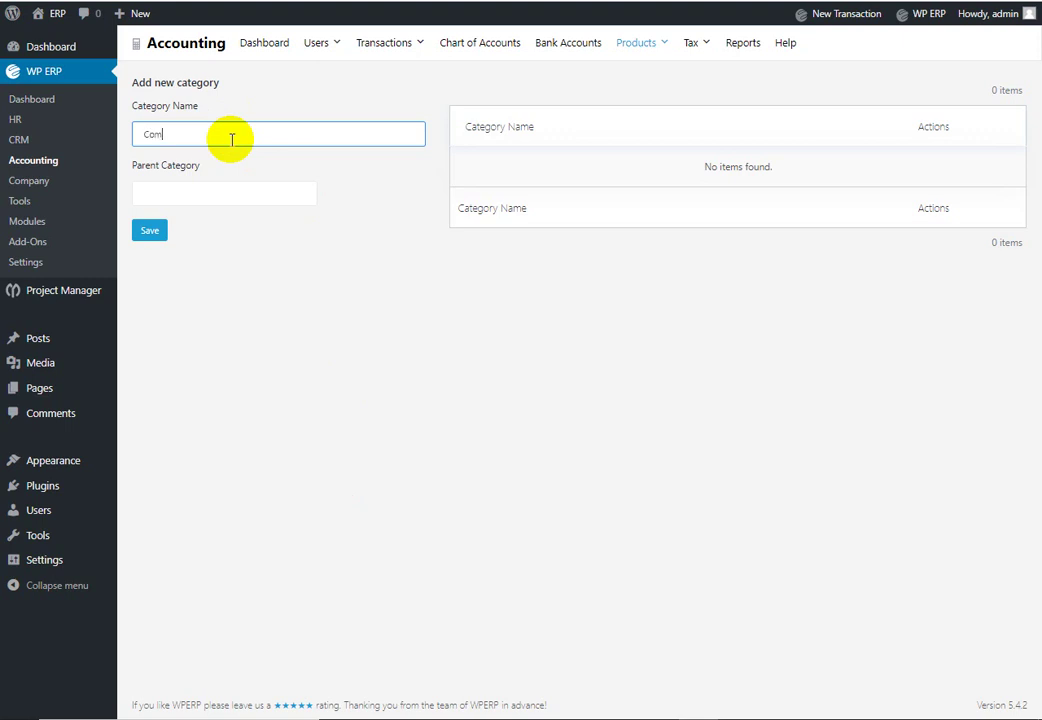
{"action": "left_click", "coordinate": [230, 192]}
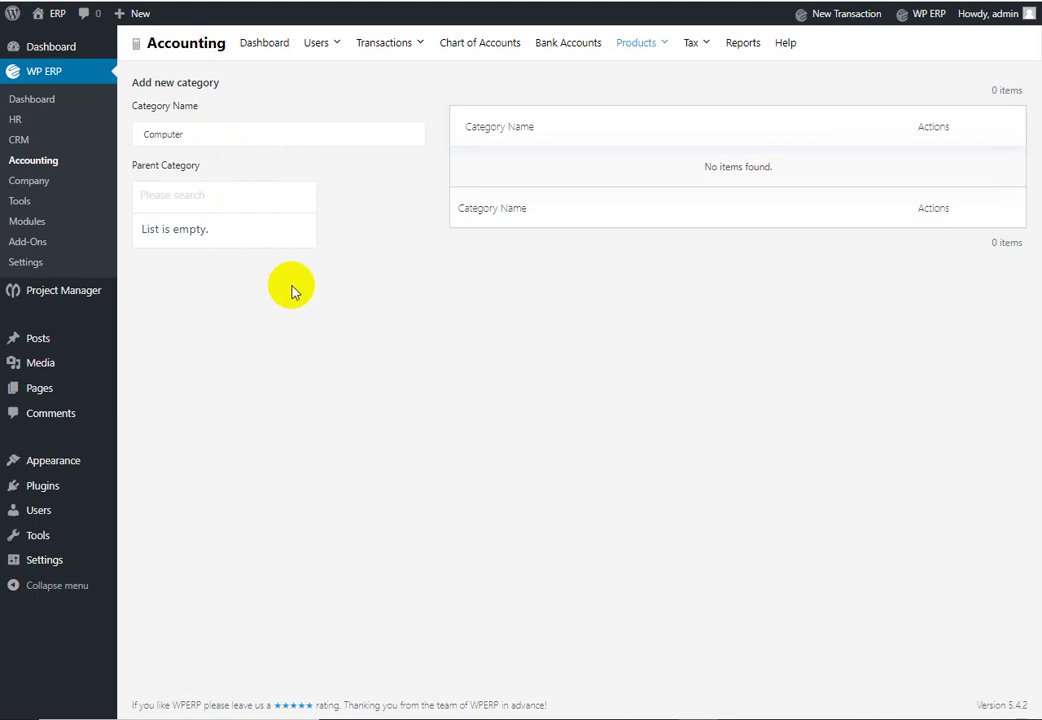
{"action": "left_click", "coordinate": [300, 324]}
{"action": "left_click", "coordinate": [152, 232]}
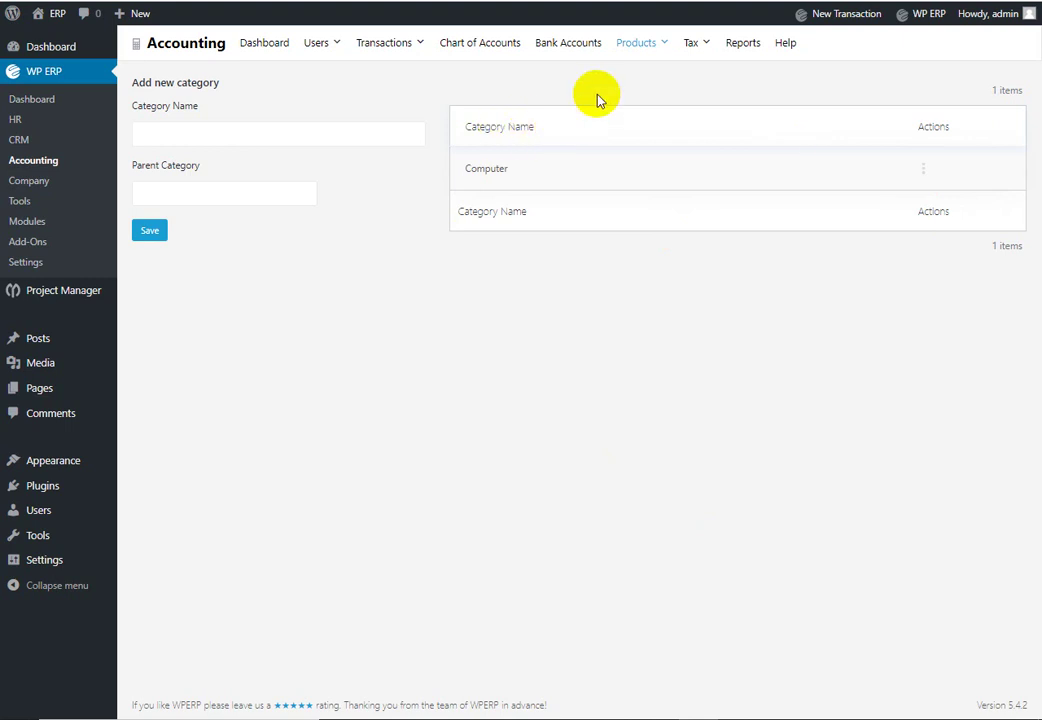
Step: Return to Products & Services, then go to the Tax Rates page
{"action": "mouse_move", "coordinate": [640, 52]}
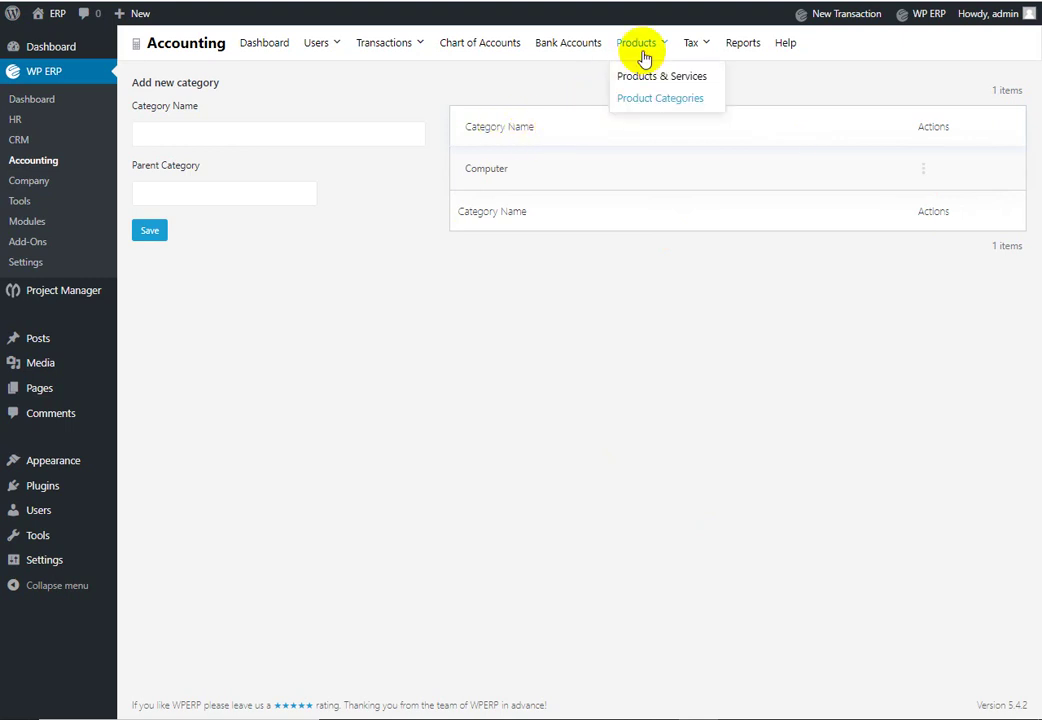
{"action": "left_click", "coordinate": [652, 77]}
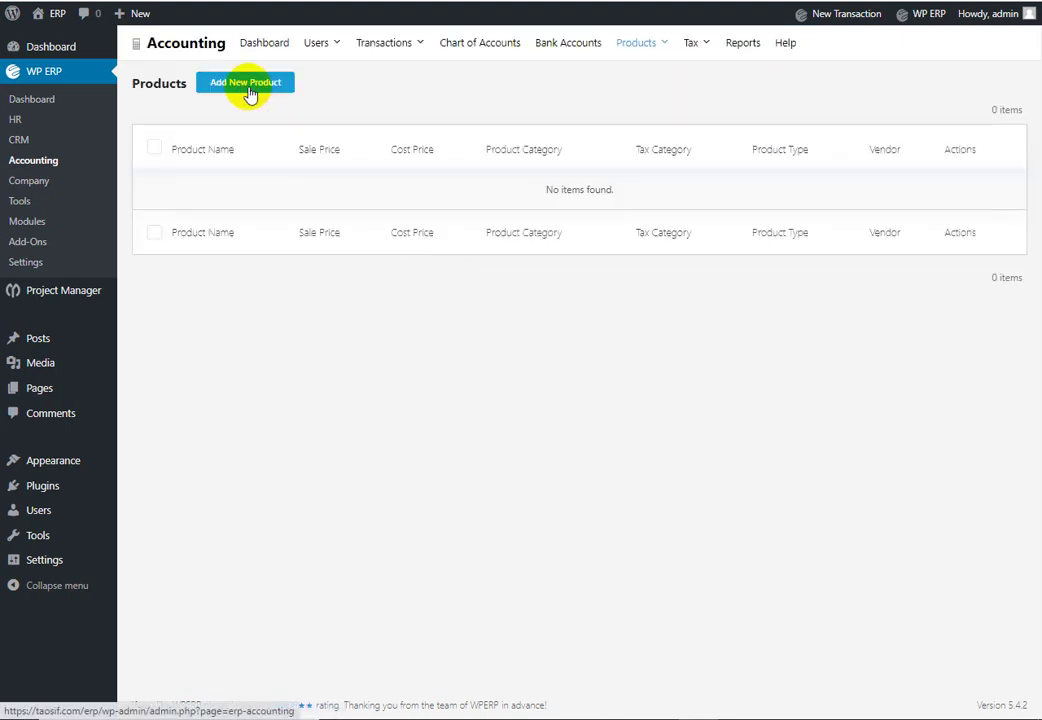
{"action": "mouse_move", "coordinate": [703, 45]}
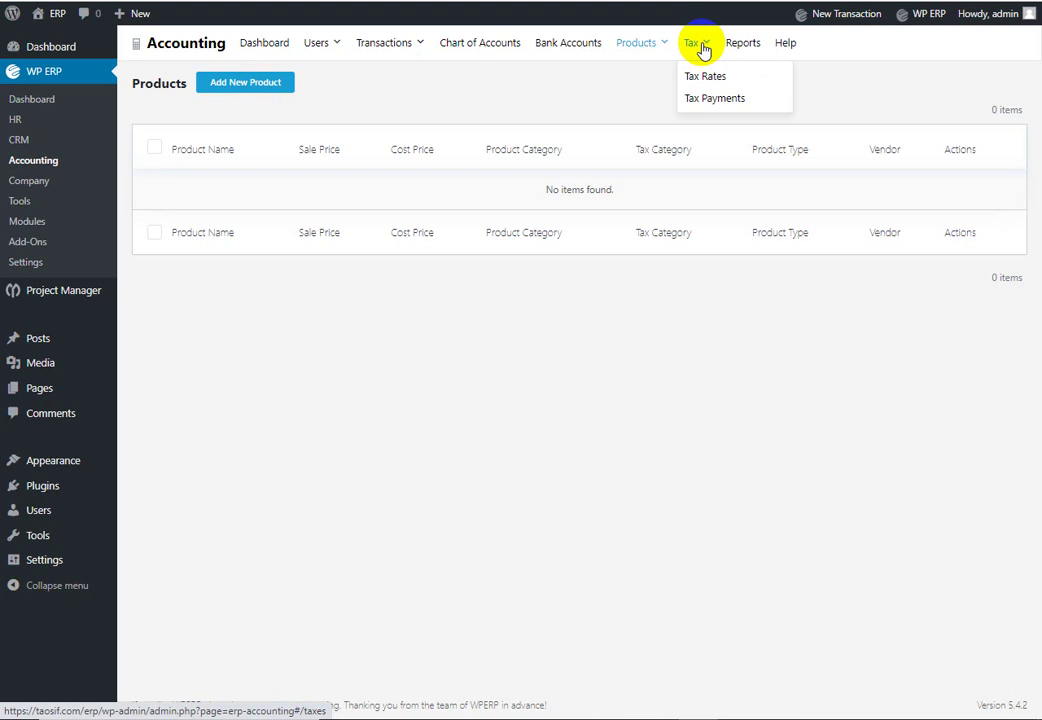
{"action": "left_click", "coordinate": [707, 77]}
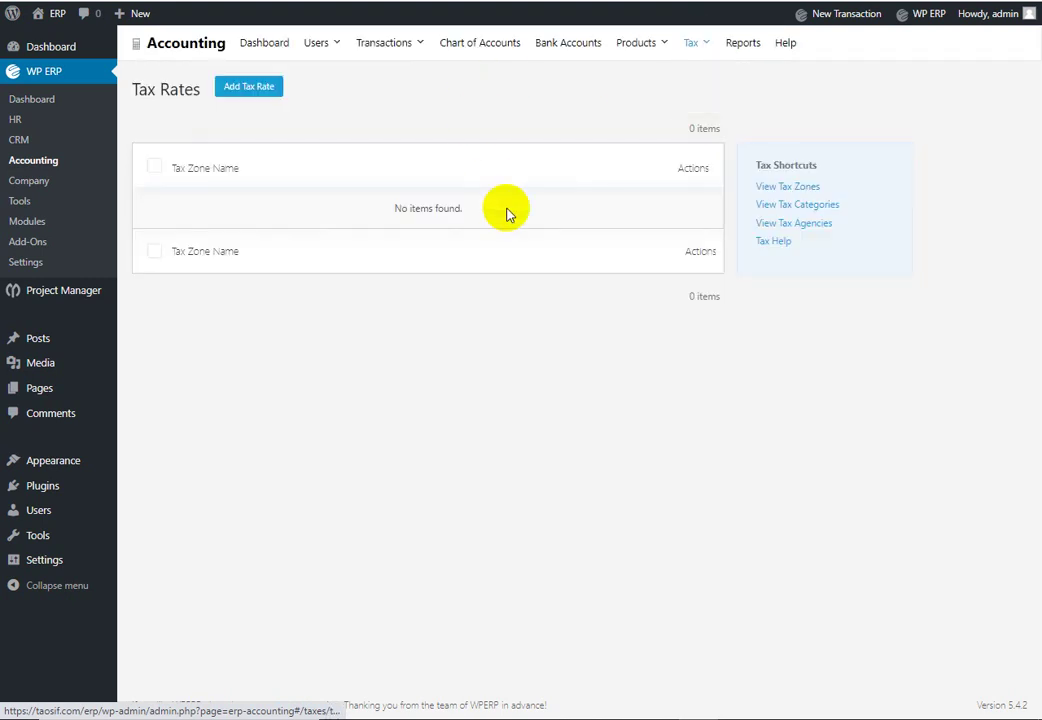
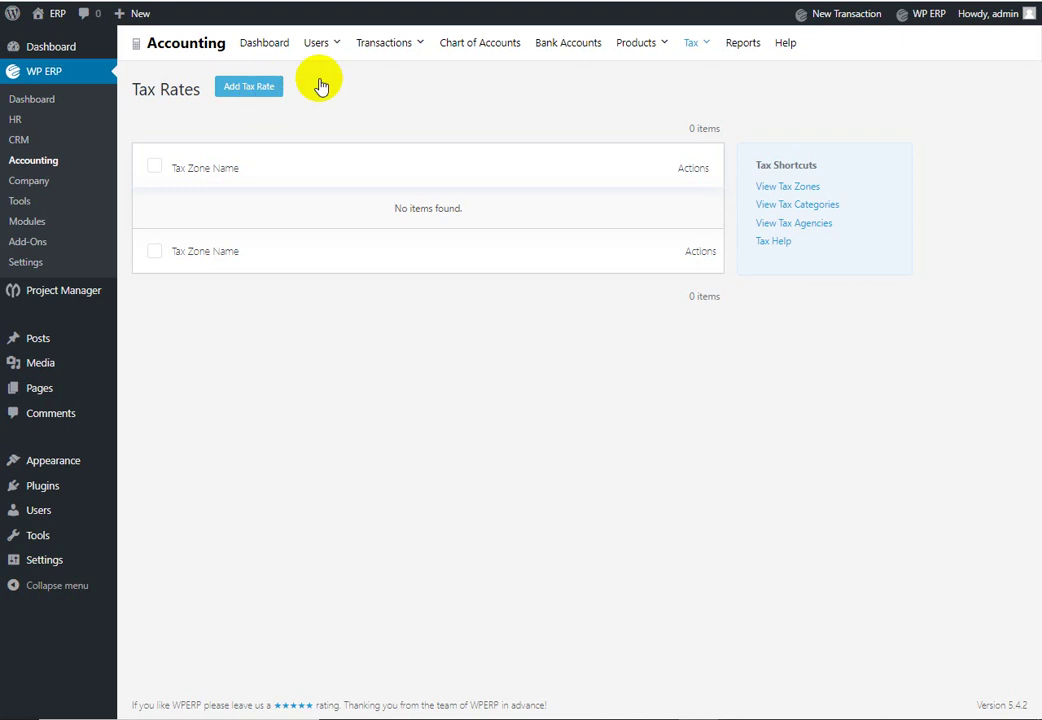
Step: Open the Add New Tax Rate form and check that the Tax Zone Name list is empty
{"action": "left_click", "coordinate": [660, 46]}
{"action": "left_click", "coordinate": [246, 88]}
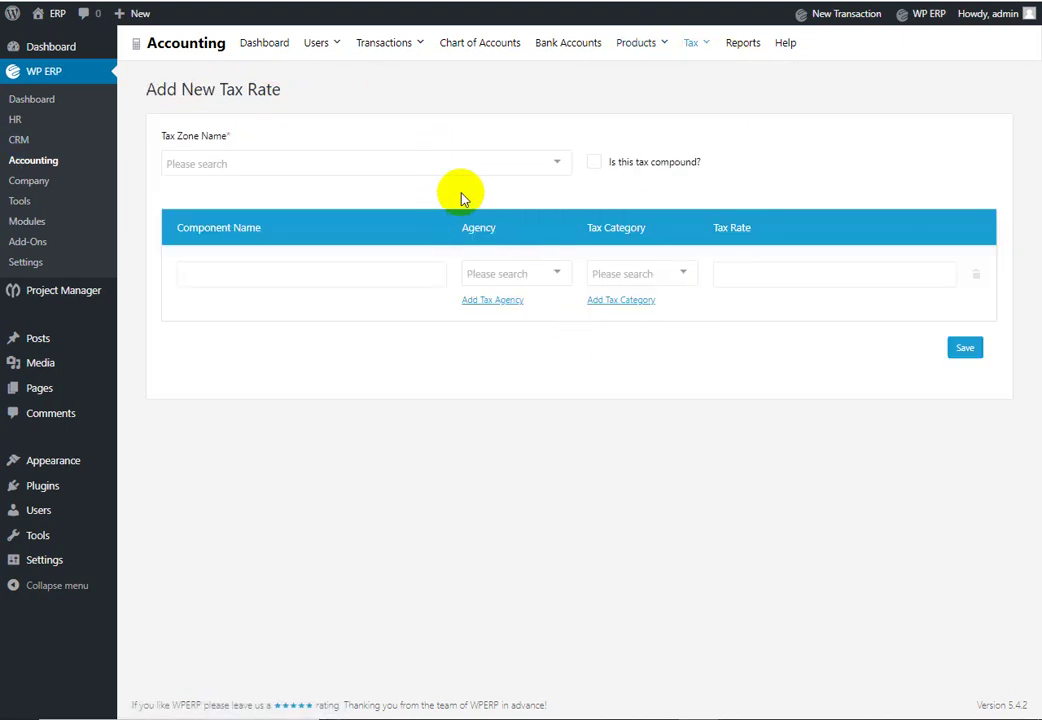
{"action": "left_click", "coordinate": [525, 166]}
{"action": "left_click", "coordinate": [560, 177]}
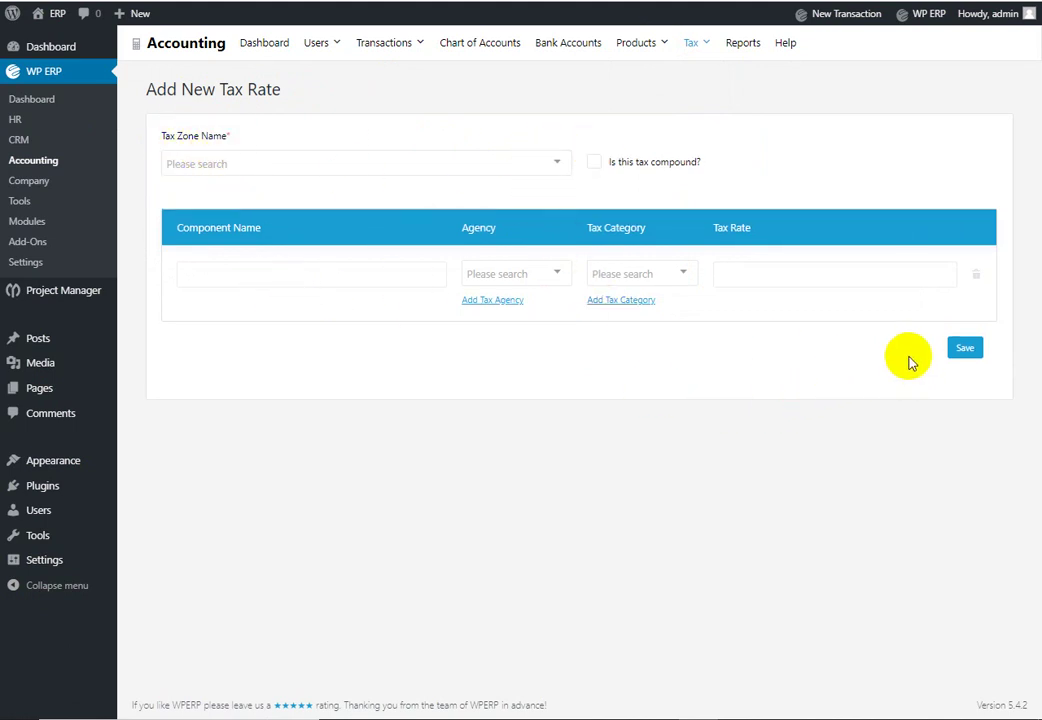
Step: Create product HP Computer in category Computer, cost 35000, sale 42000, with its vendor, and save
{"action": "mouse_move", "coordinate": [634, 54]}
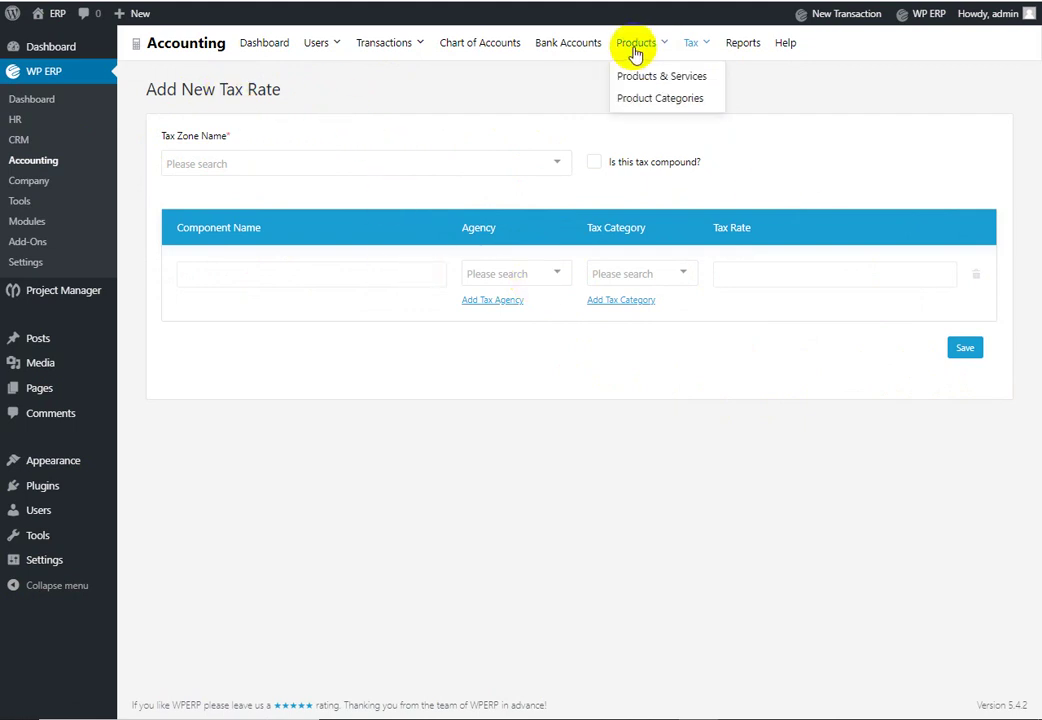
{"action": "left_click", "coordinate": [646, 80]}
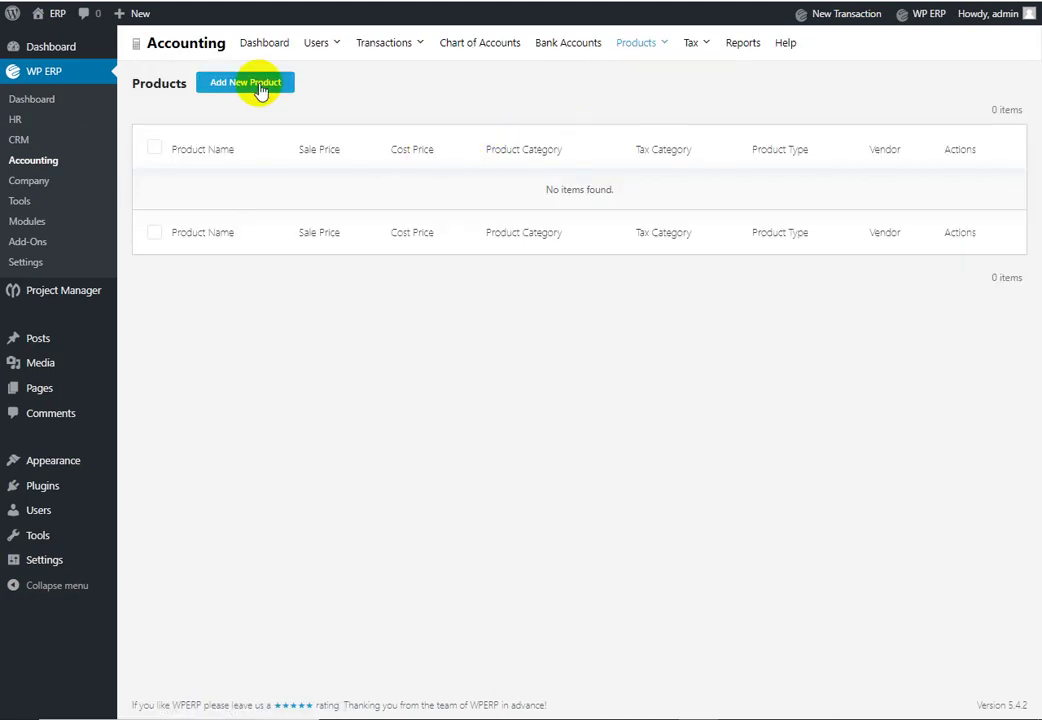
{"action": "left_click", "coordinate": [258, 86]}
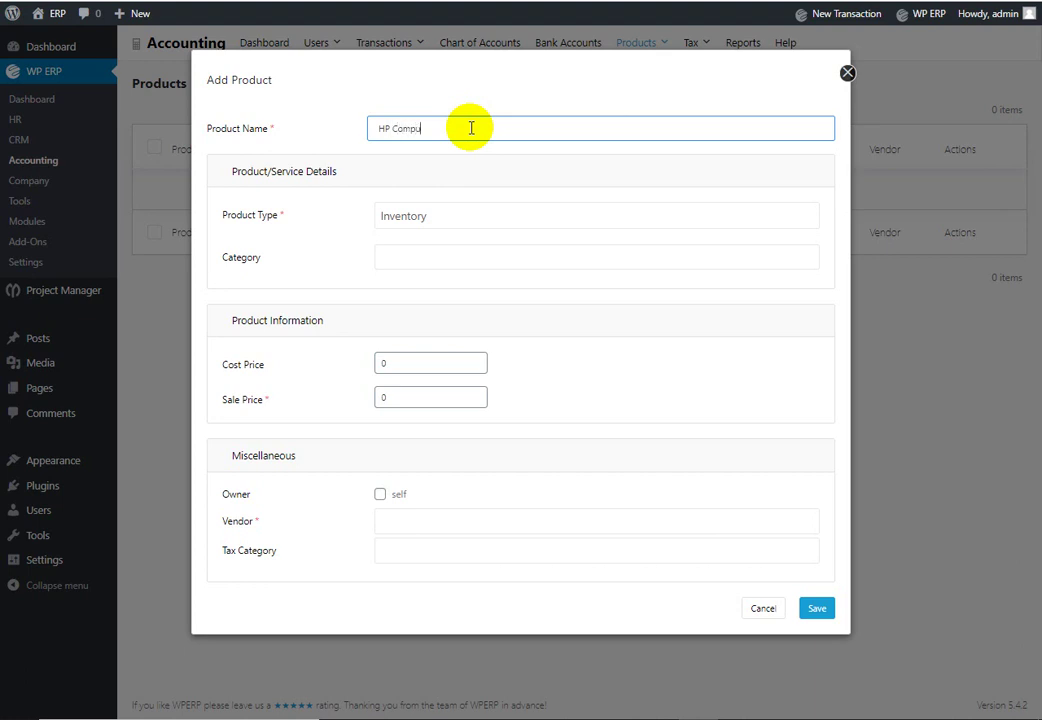
{"action": "key", "text": "Tab"}
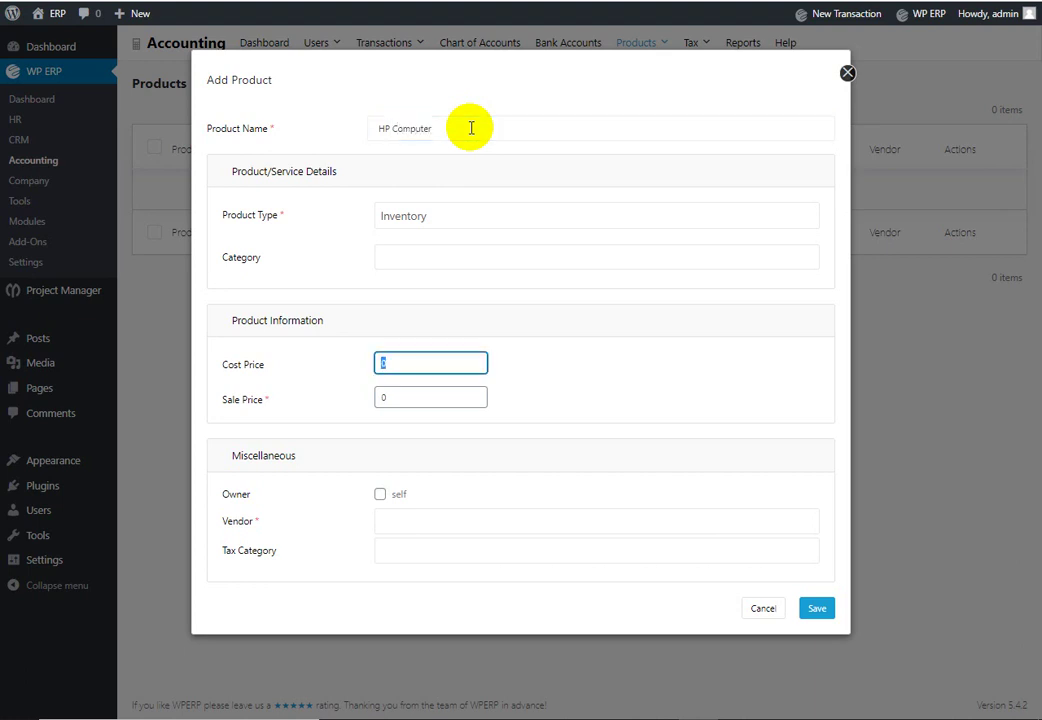
{"action": "left_click", "coordinate": [478, 258]}
{"action": "left_click", "coordinate": [468, 291]}
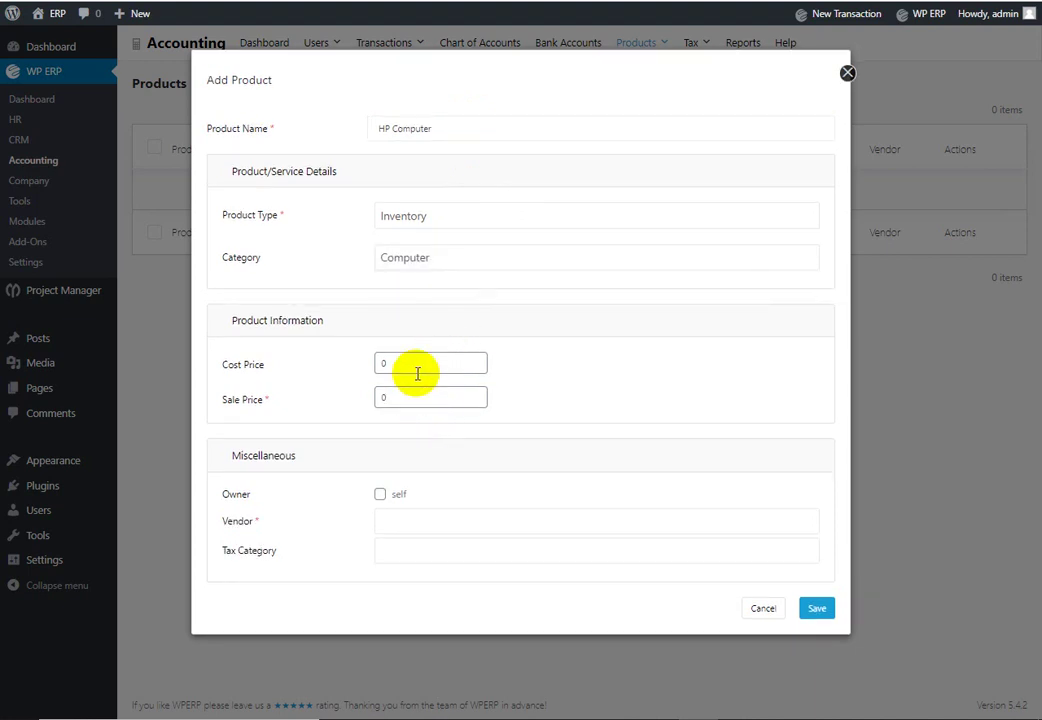
{"action": "left_click_drag", "start_coordinate": [418, 366], "coordinate": [374, 361]}
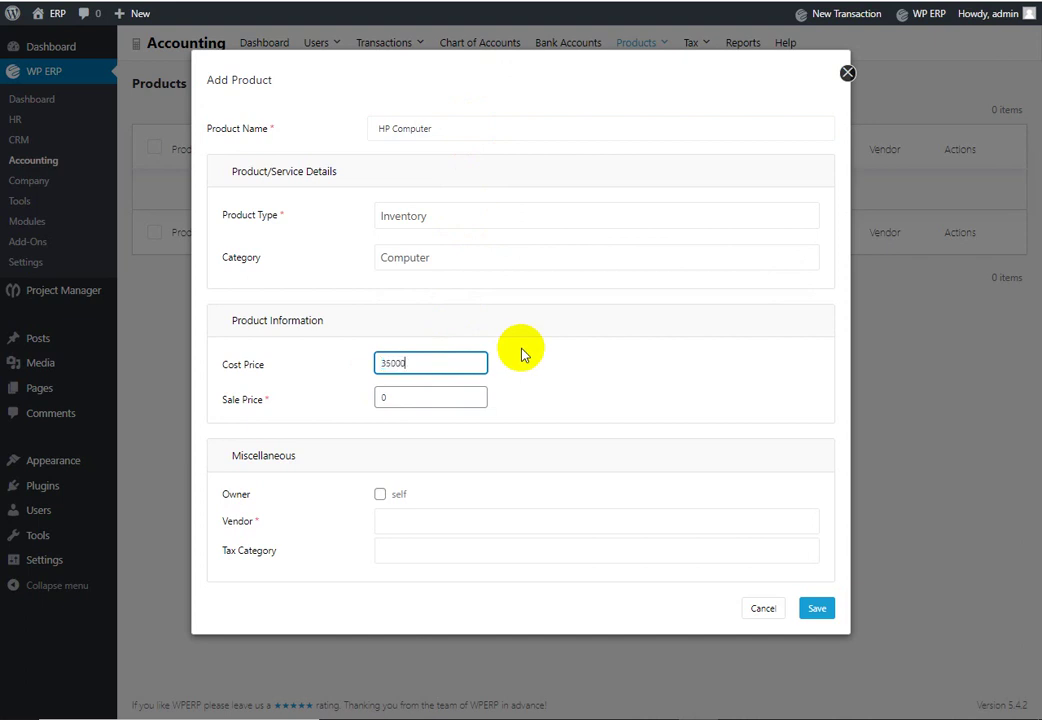
{"action": "left_click_drag", "start_coordinate": [450, 397], "coordinate": [358, 393]}
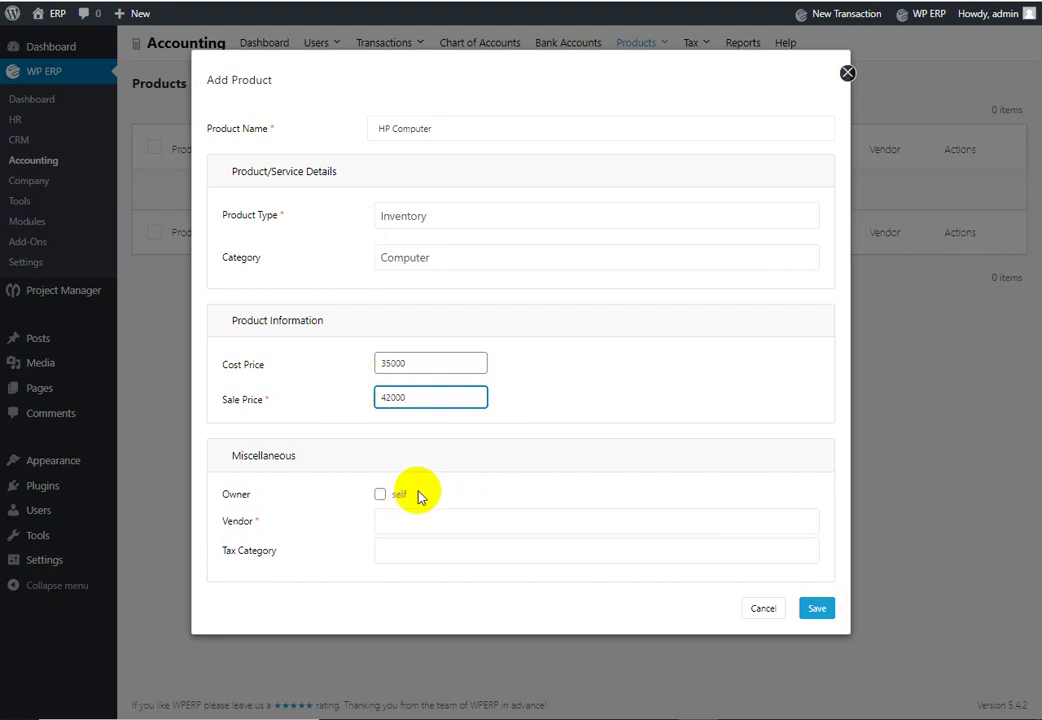
{"action": "left_click", "coordinate": [407, 521]}
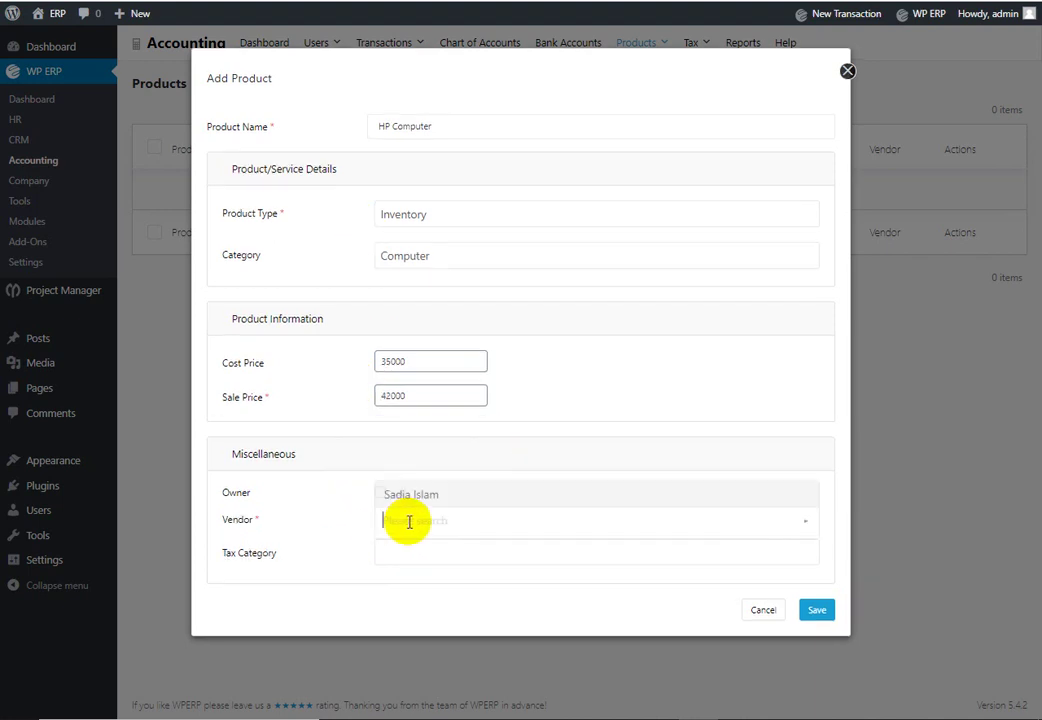
{"action": "left_click", "coordinate": [540, 496]}
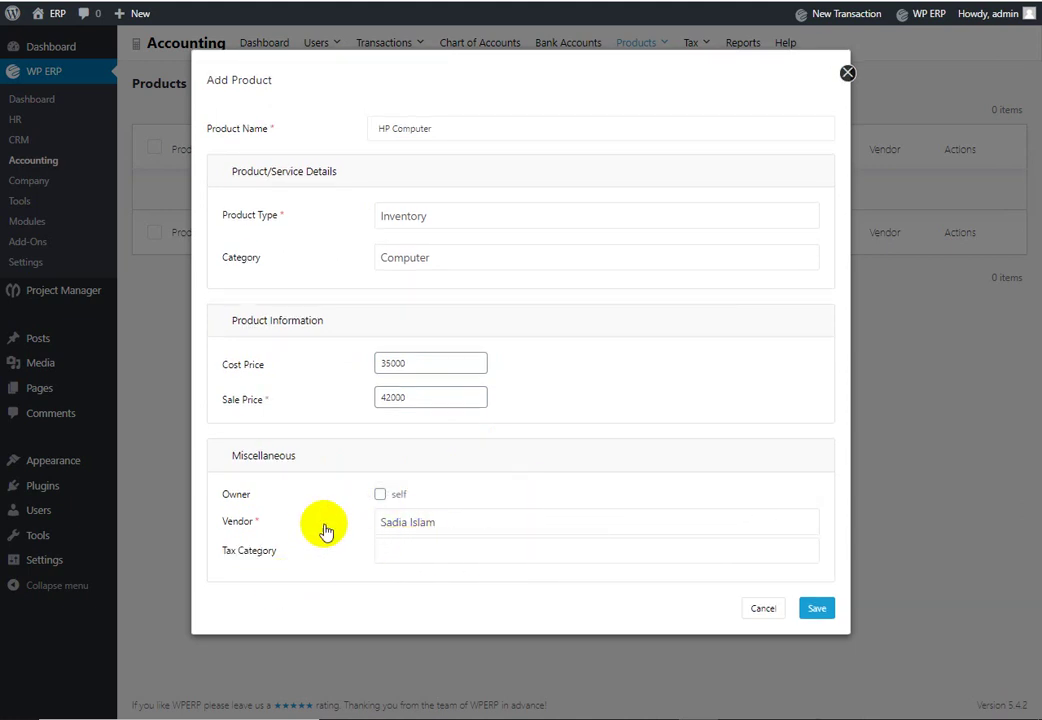
{"action": "left_click", "coordinate": [820, 609]}
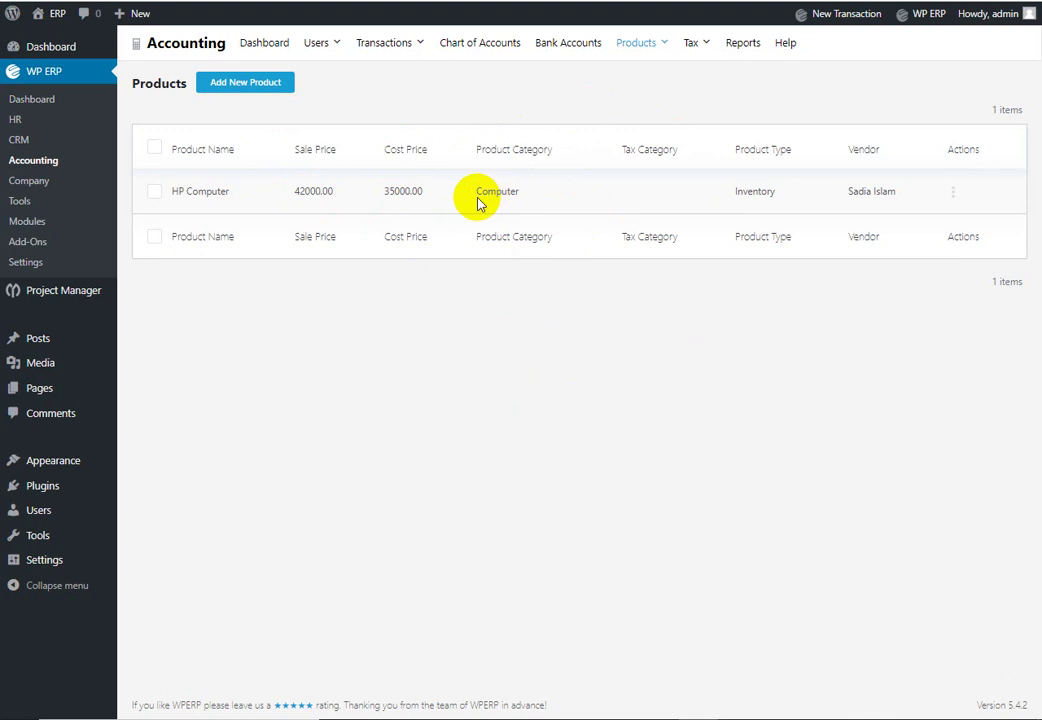
Step: Open a blank New Purchase form from Purchases via New Transaction > Create Purchase
{"action": "mouse_move", "coordinate": [395, 55]}
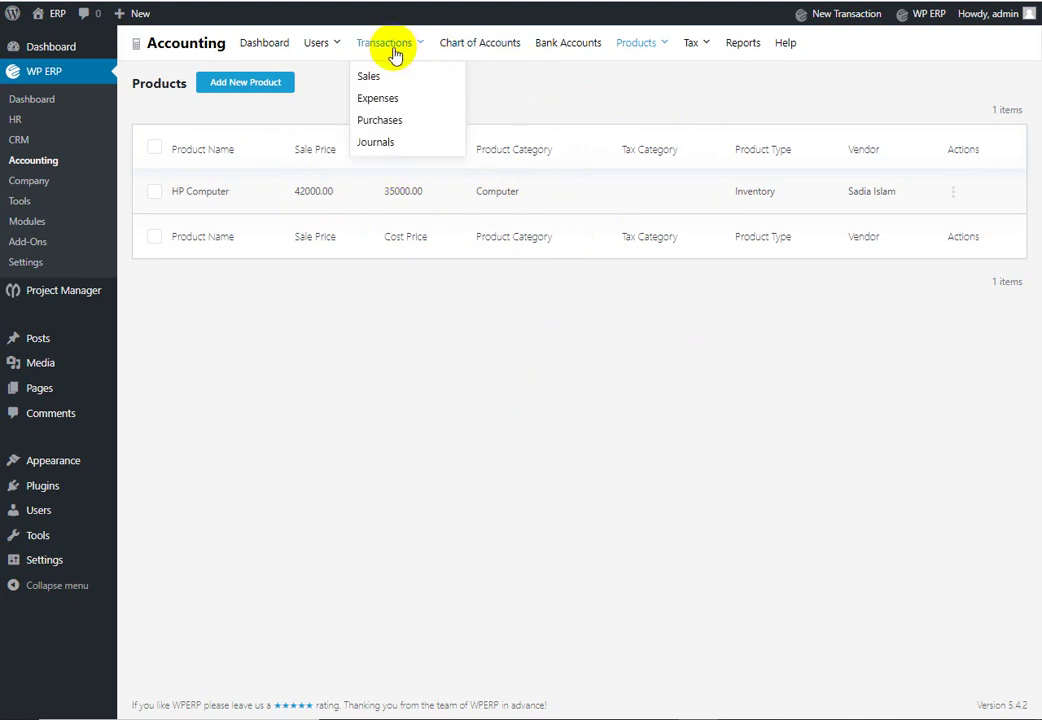
{"action": "left_click", "coordinate": [405, 122]}
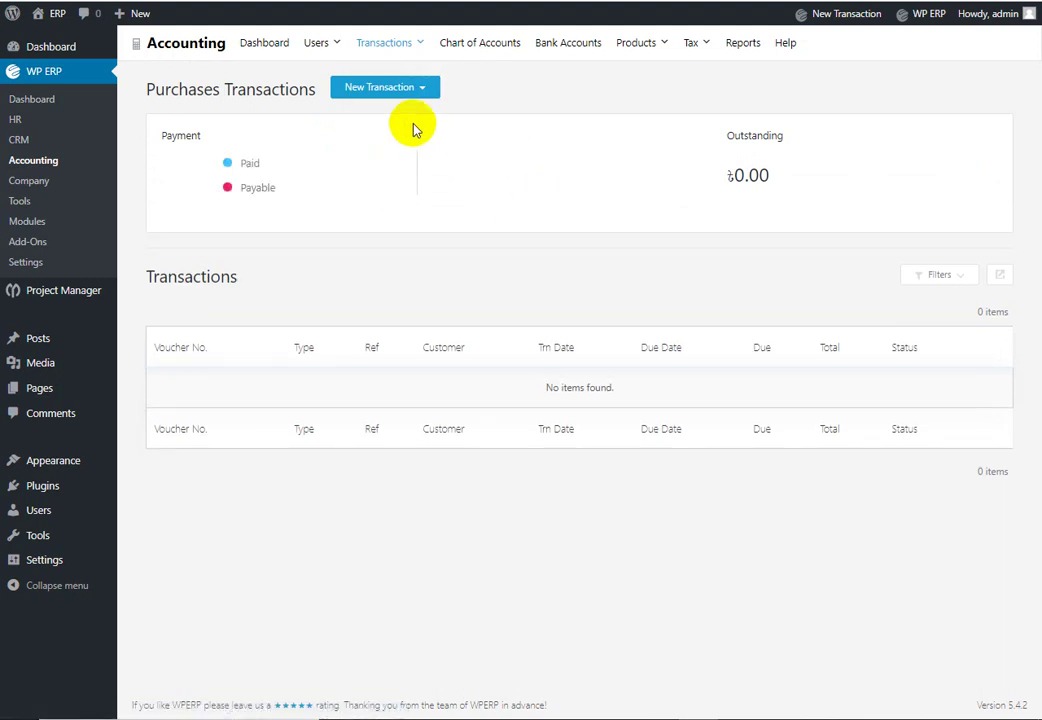
{"action": "left_click", "coordinate": [418, 93]}
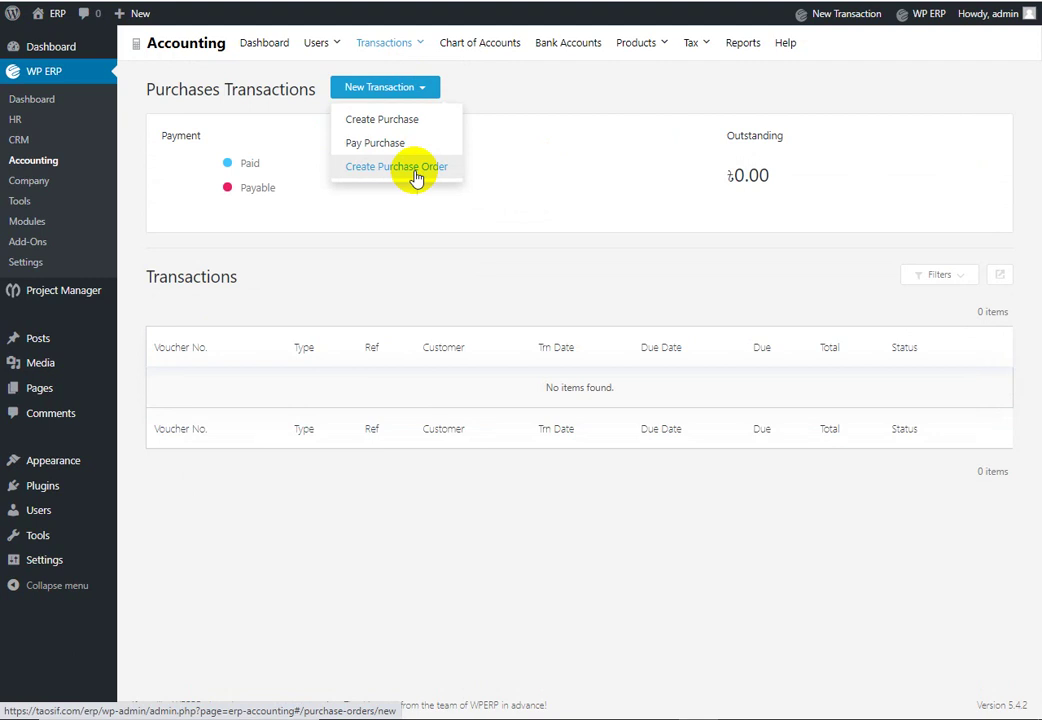
{"action": "left_click", "coordinate": [414, 121]}
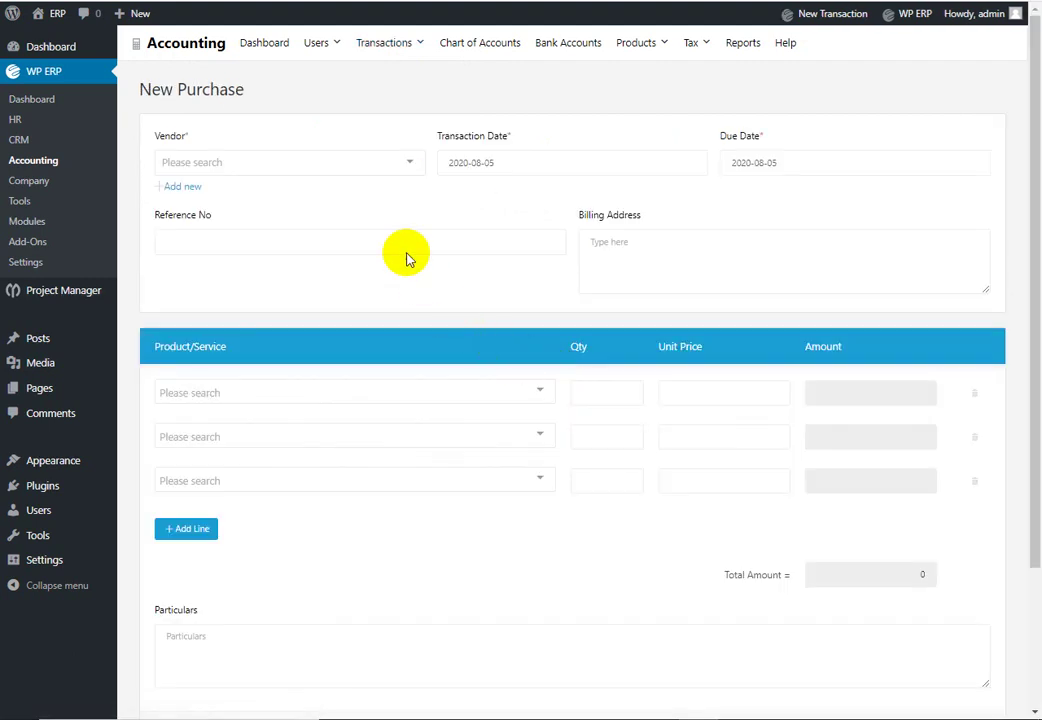
Step: Save a purchase of 10 HP Computers at 35000 each from the vendor
{"action": "left_click", "coordinate": [390, 162]}
{"action": "left_click", "coordinate": [369, 191]}
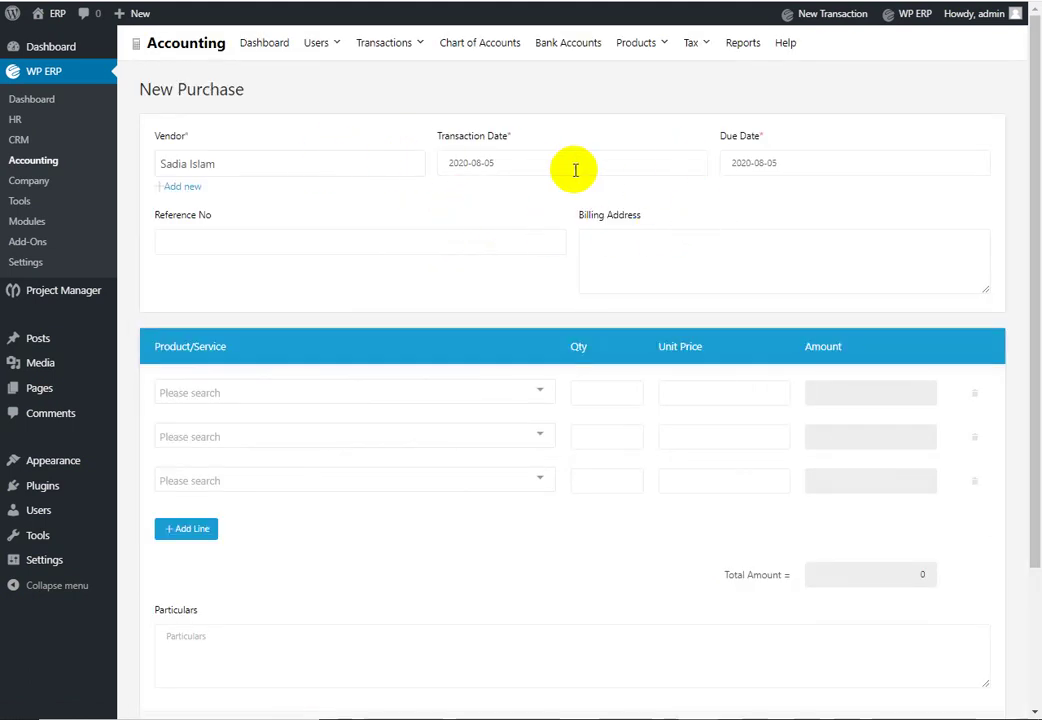
{"action": "scroll", "coordinate": [741, 238], "scroll_direction": "down", "scroll_amount": 1}
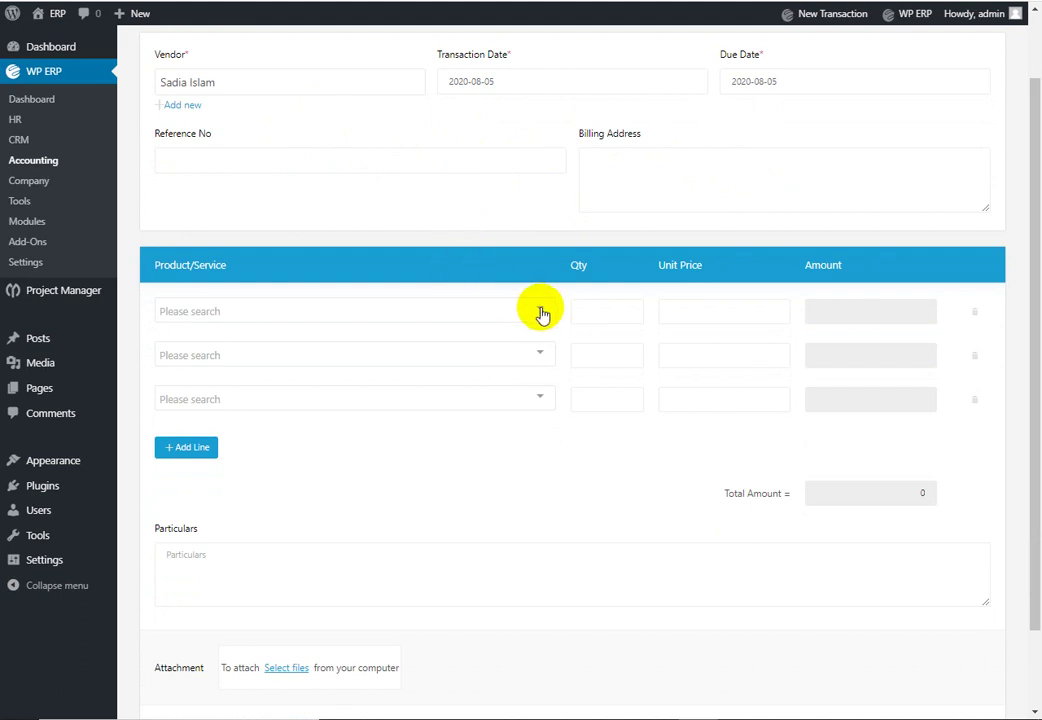
{"action": "left_click", "coordinate": [541, 314]}
{"action": "left_click", "coordinate": [388, 347]}
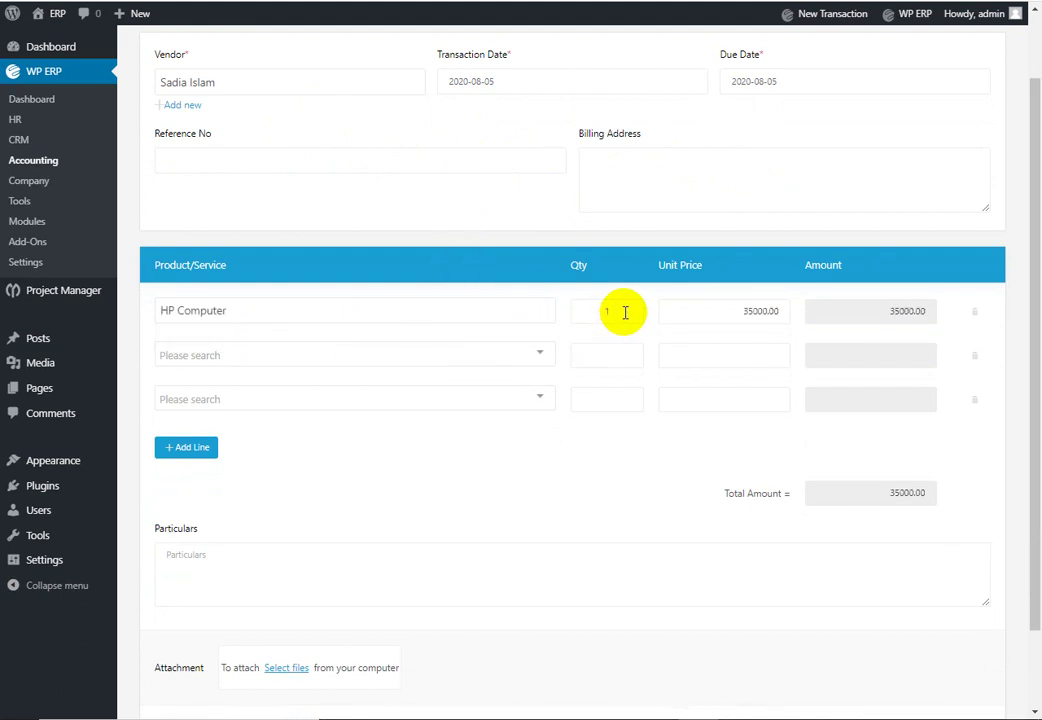
{"action": "key", "text": "BackSpace"}
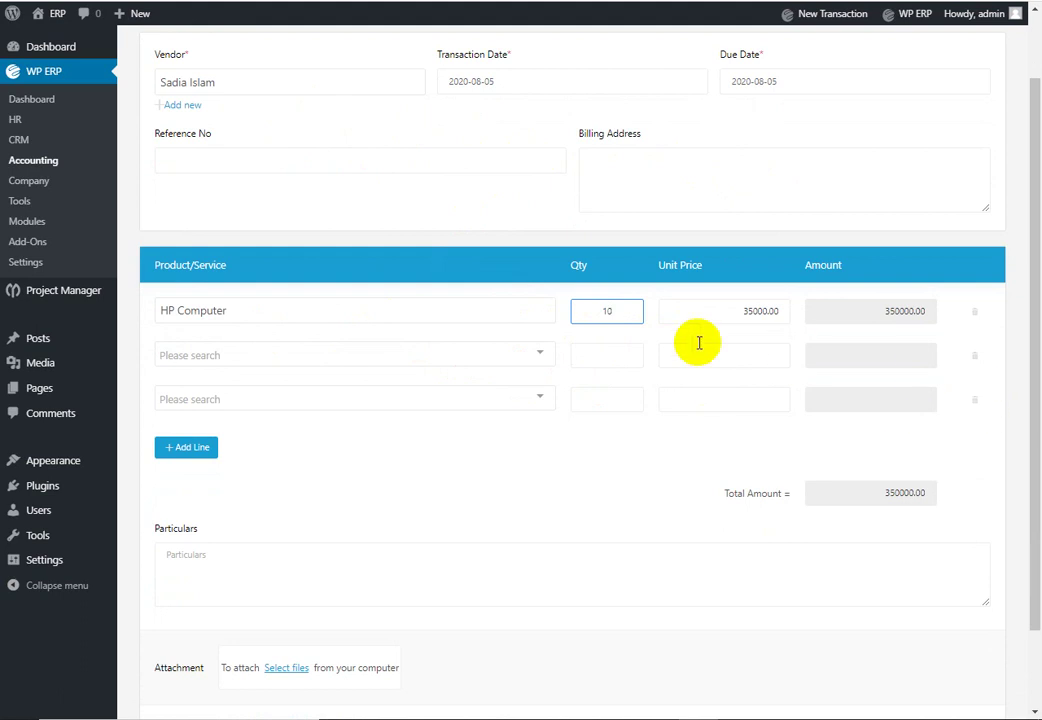
{"action": "left_click", "coordinate": [731, 352]}
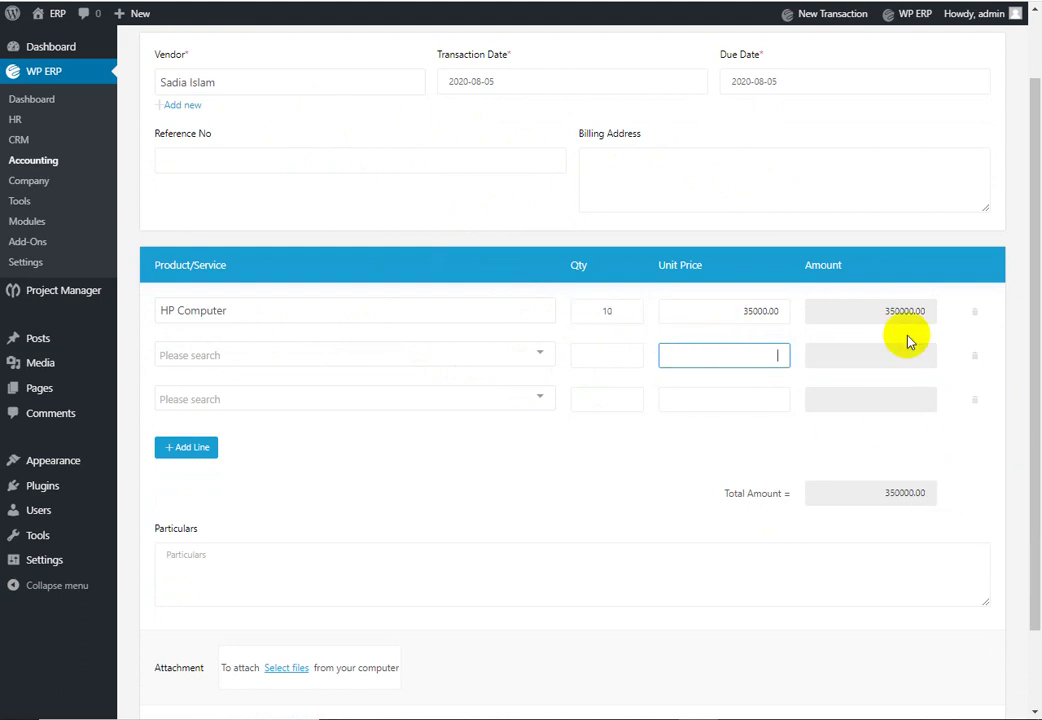
{"action": "scroll", "coordinate": [861, 314], "scroll_direction": "down", "scroll_amount": 2}
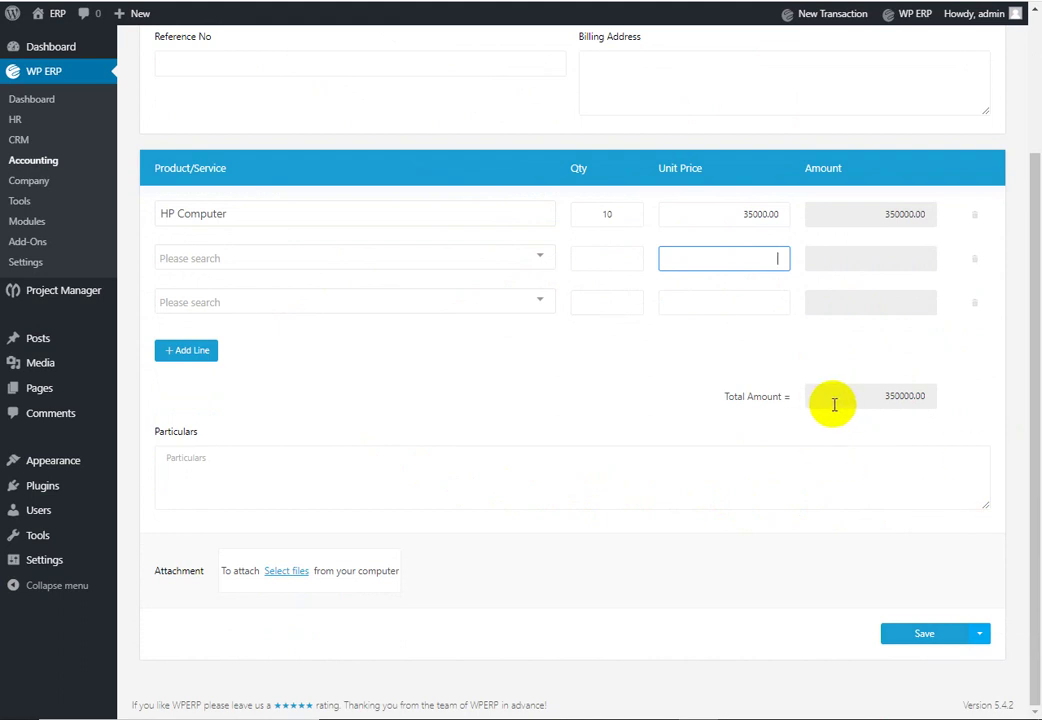
{"action": "left_click", "coordinate": [952, 638]}
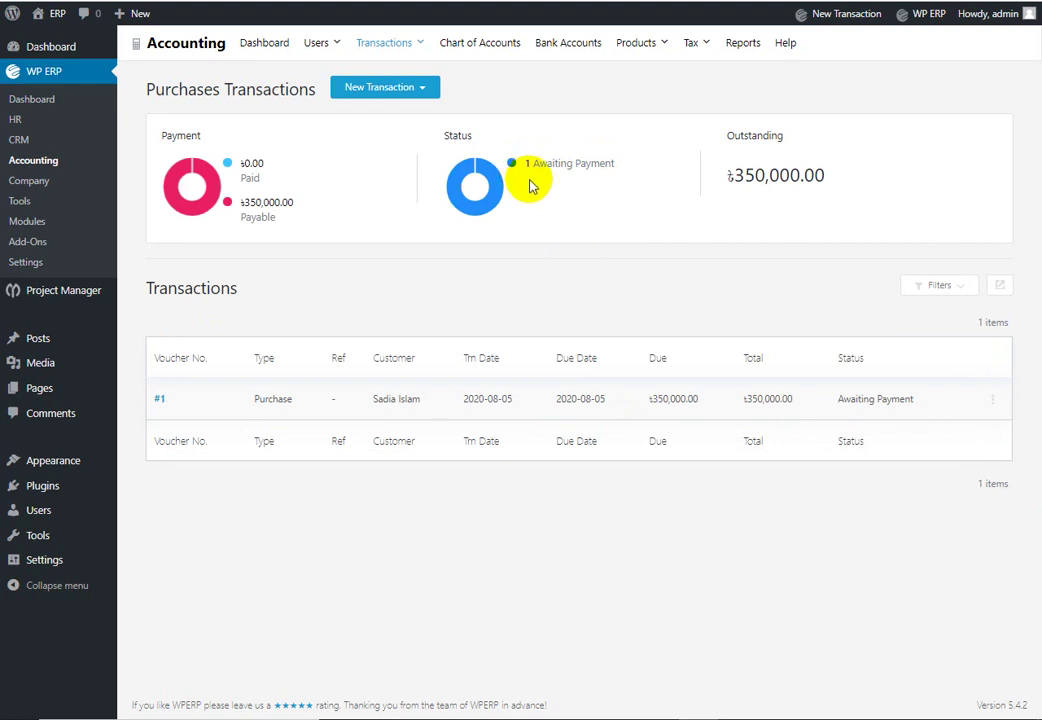
Step: Show the Make Payment, Edit and Void actions for purchase voucher #1
{"action": "left_click", "coordinate": [405, 45]}
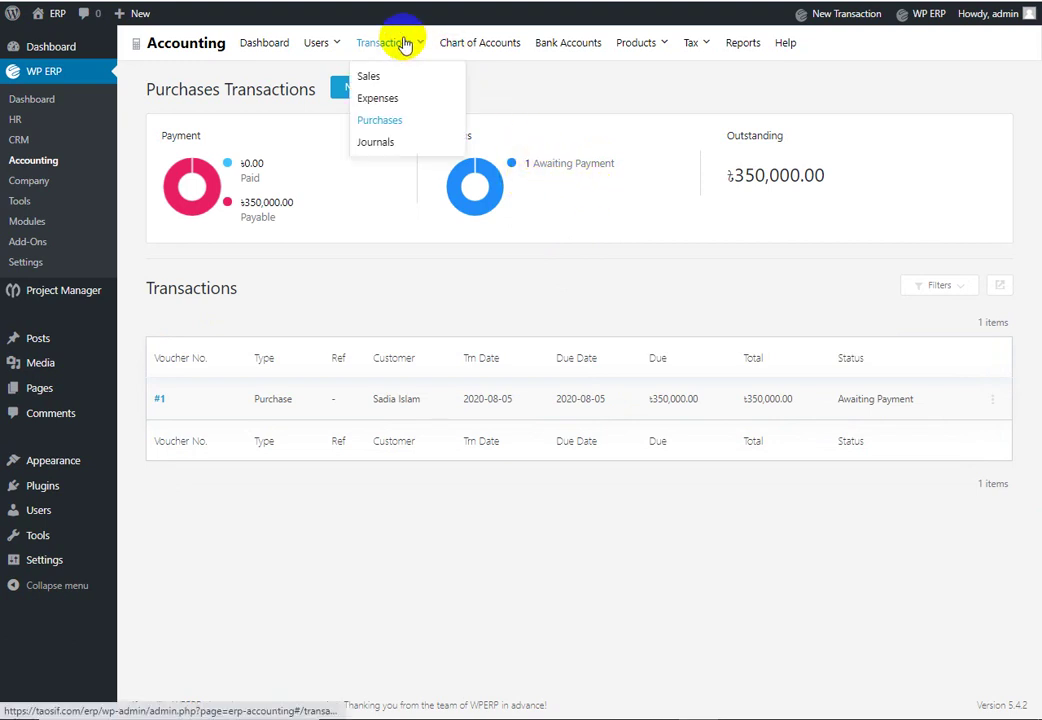
{"action": "mouse_move", "coordinate": [632, 50]}
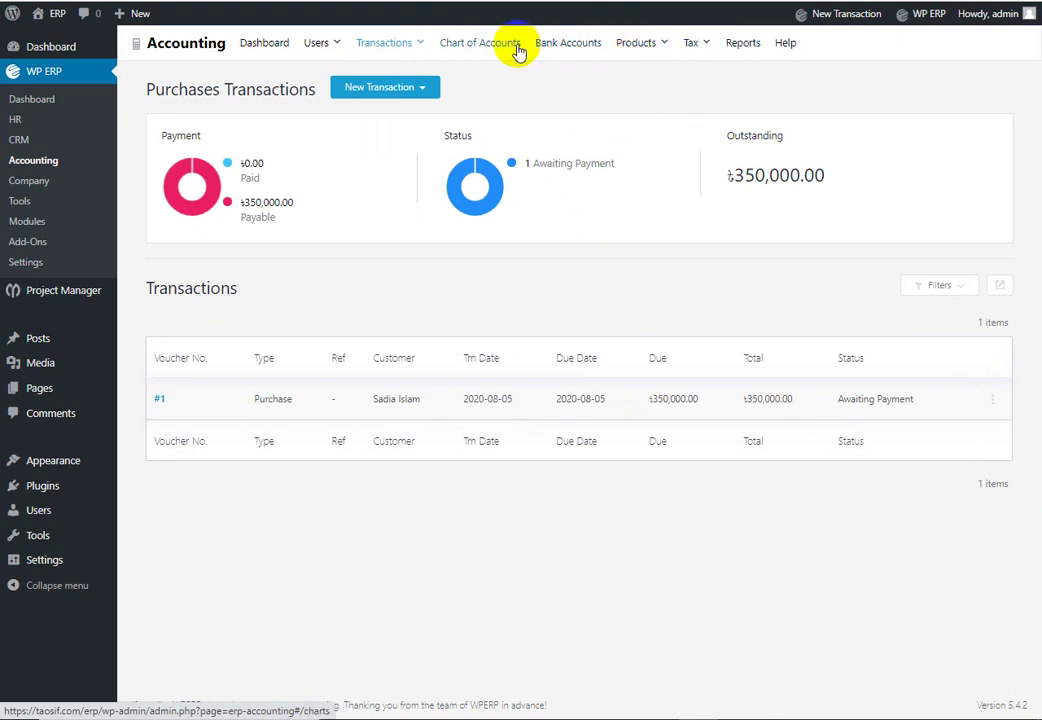
{"action": "mouse_move", "coordinate": [343, 50]}
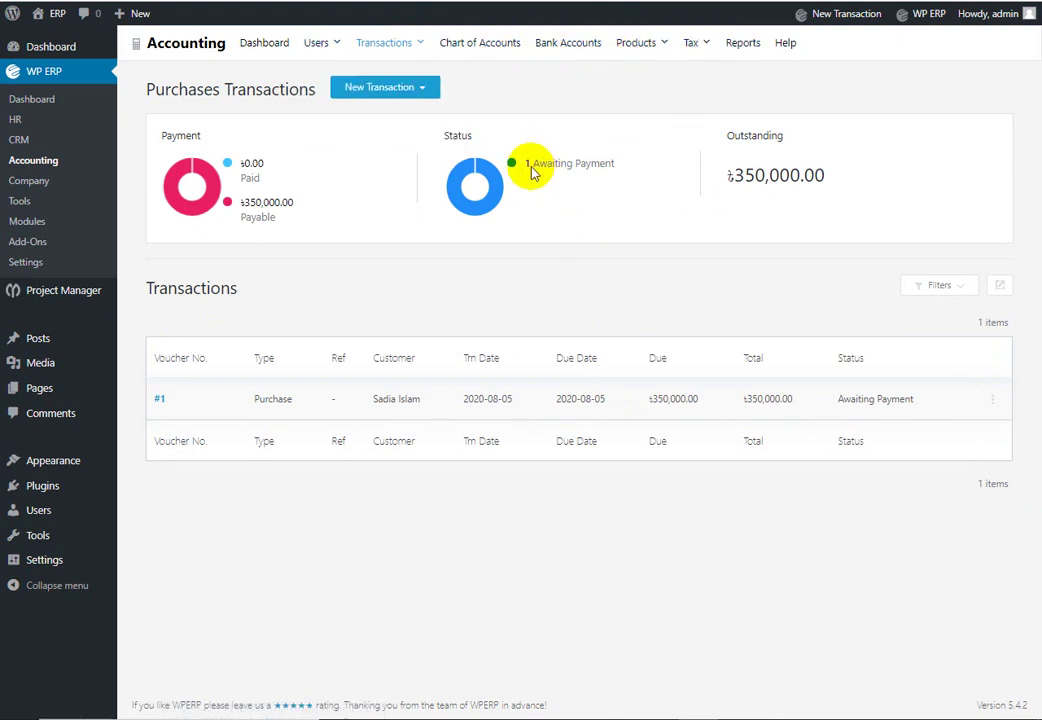
{"action": "mouse_move", "coordinate": [477, 178]}
{"action": "left_click", "coordinate": [992, 402]}
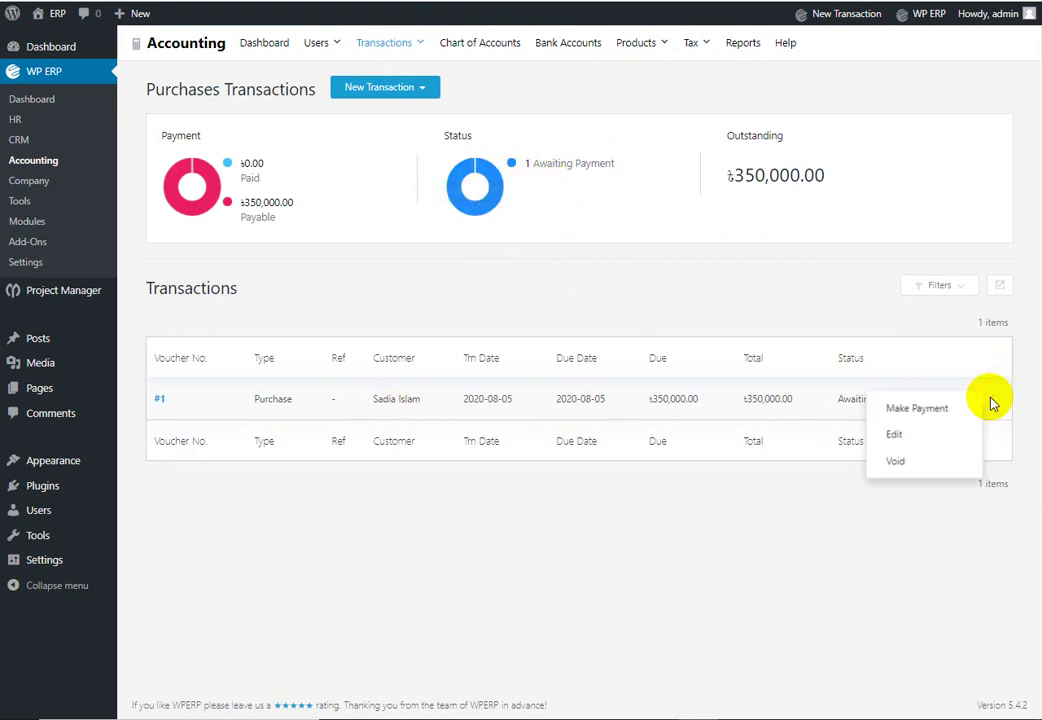
Step: Start paying purchase #1 with Cash as the method and the Cash account
{"action": "left_click", "coordinate": [918, 410]}
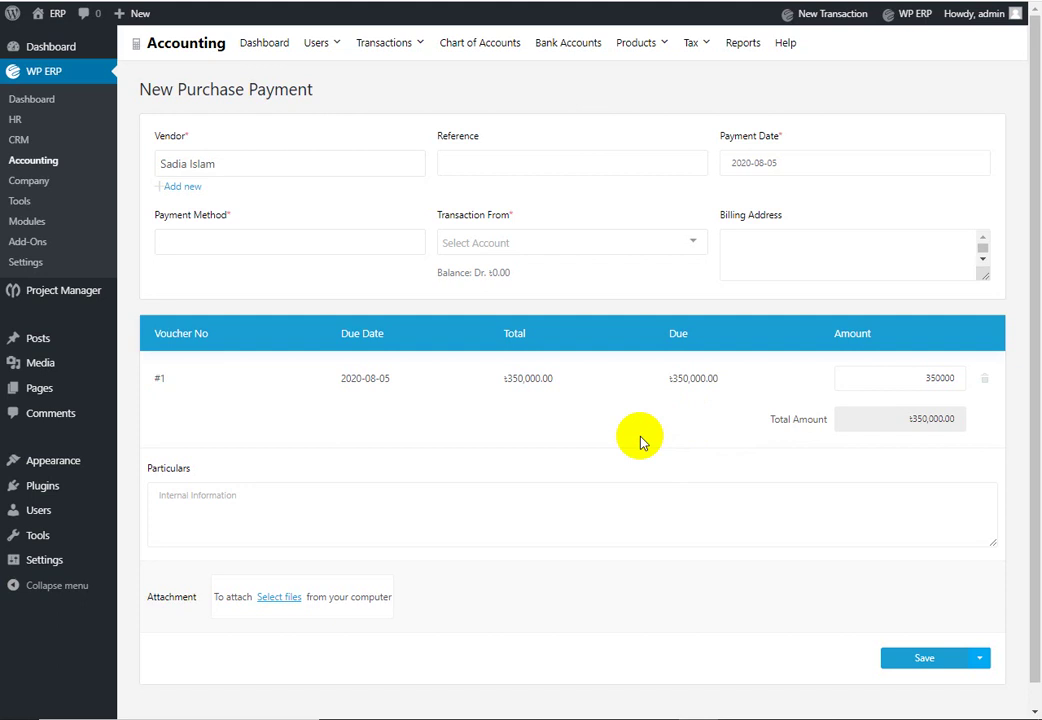
{"action": "scroll", "coordinate": [641, 440], "scroll_direction": "down", "scroll_amount": 1}
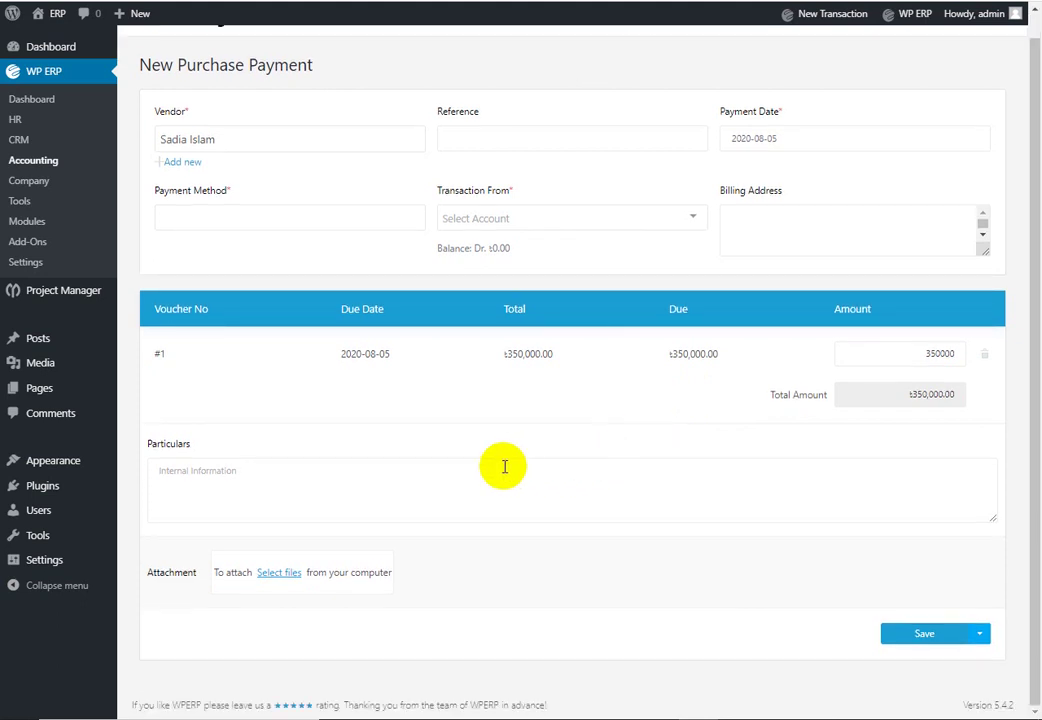
{"action": "scroll", "coordinate": [521, 485], "scroll_direction": "up", "scroll_amount": 1}
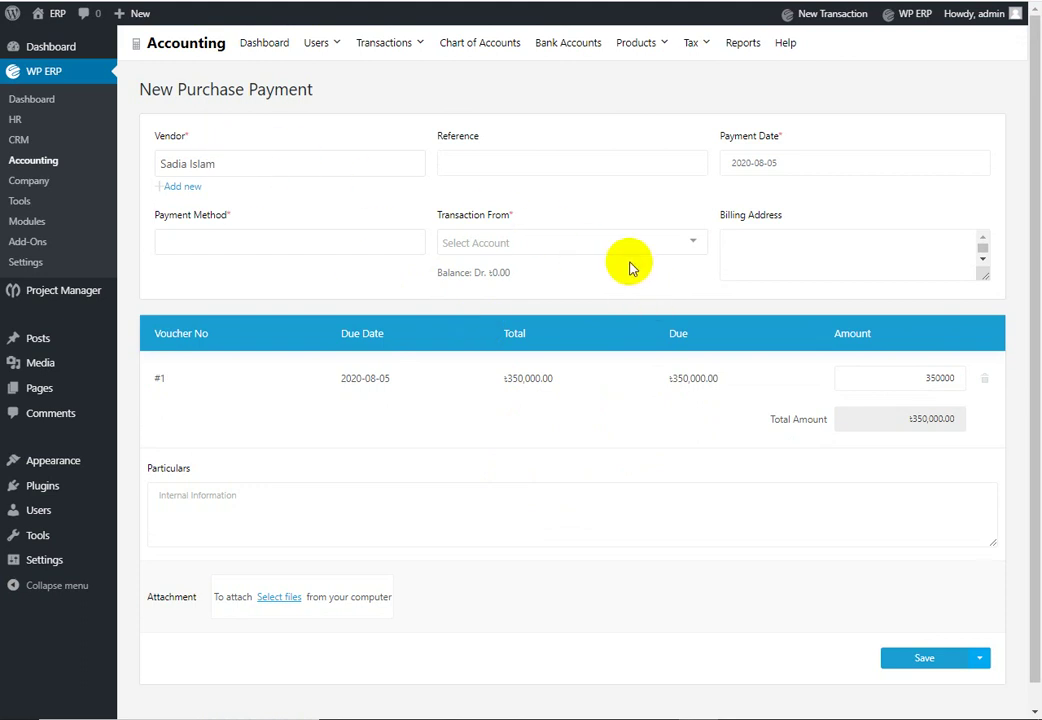
{"action": "left_click", "coordinate": [355, 243]}
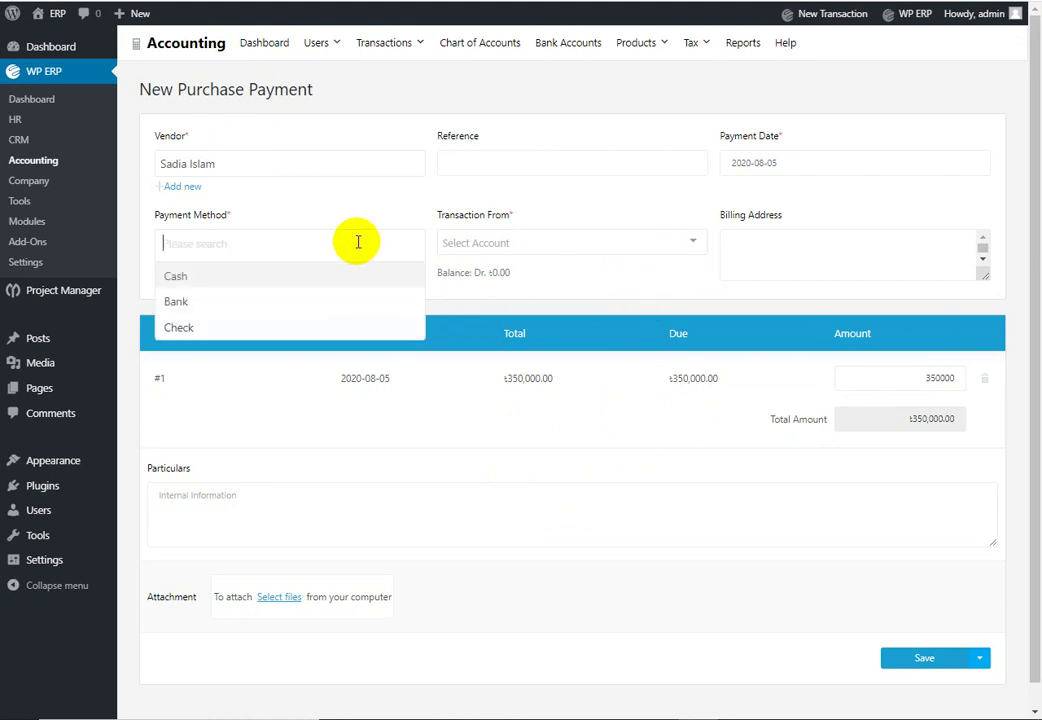
{"action": "left_click", "coordinate": [262, 277]}
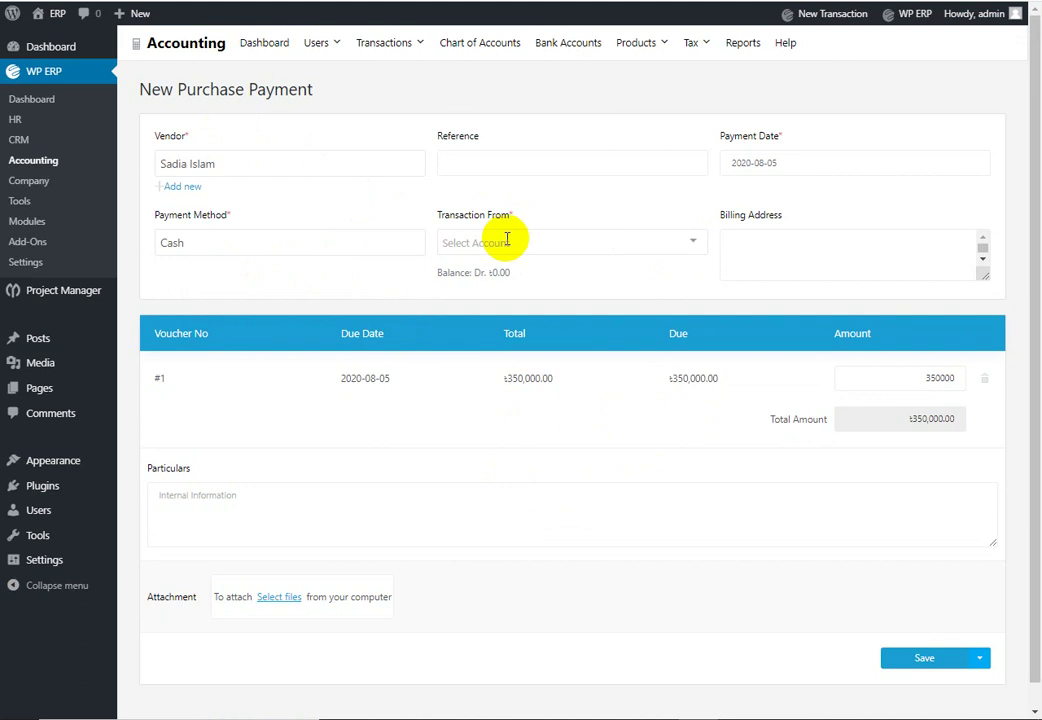
{"action": "left_click", "coordinate": [665, 244]}
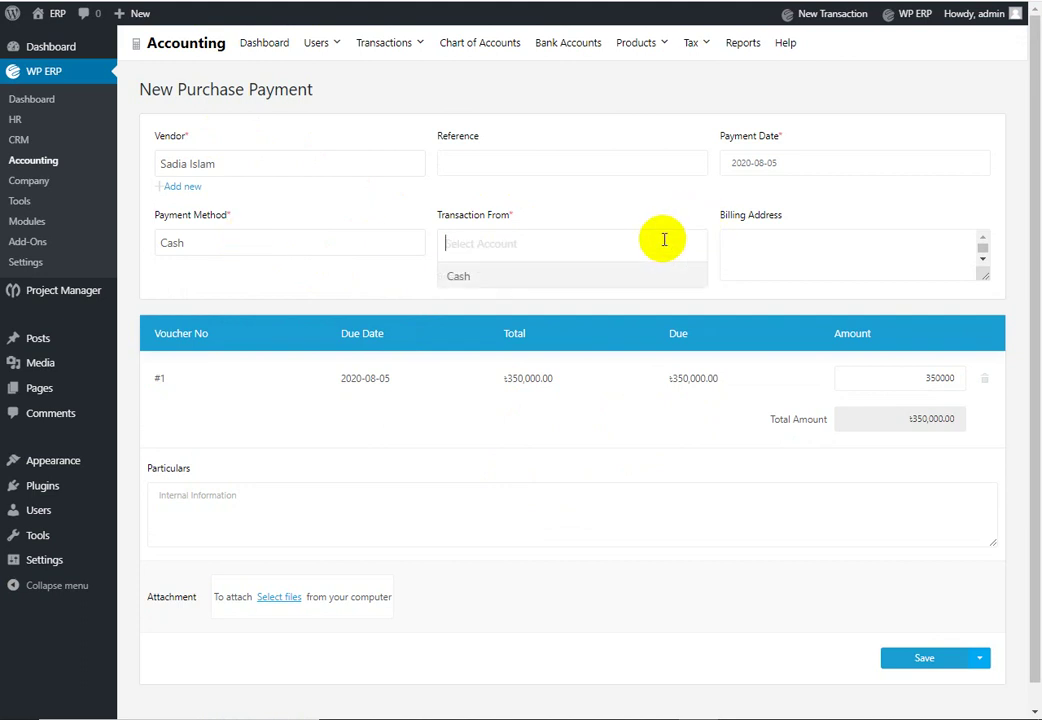
{"action": "left_click", "coordinate": [541, 279]}
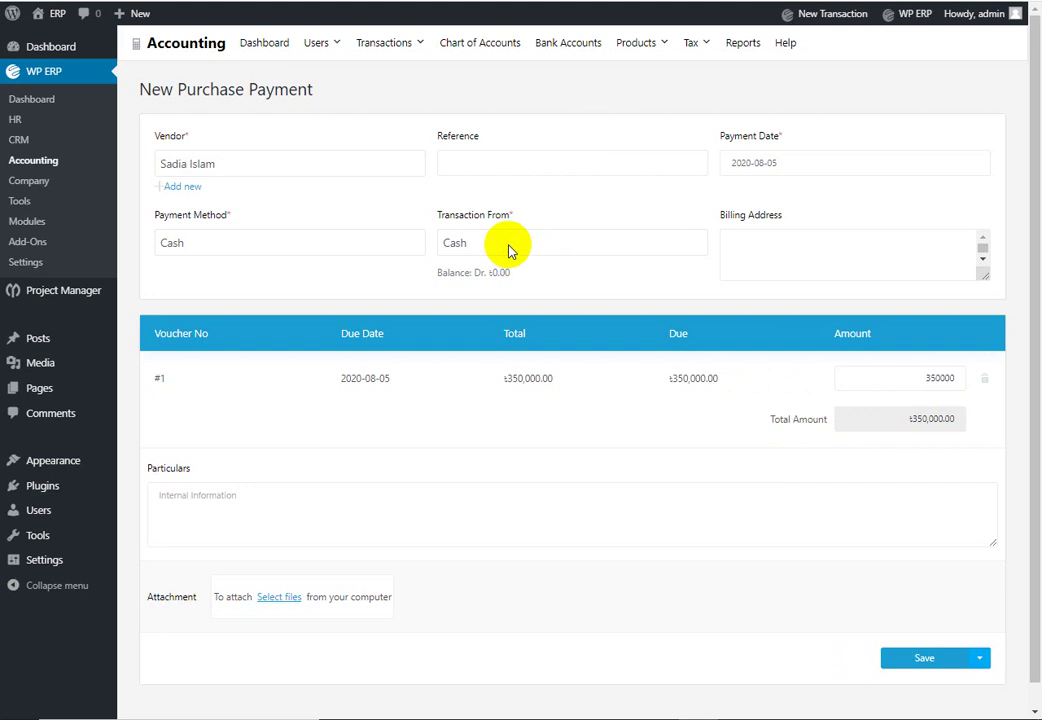
Step: Switch the payment method to Bank, paid from the Prime Bank limiter account
{"action": "left_click", "coordinate": [527, 162]}
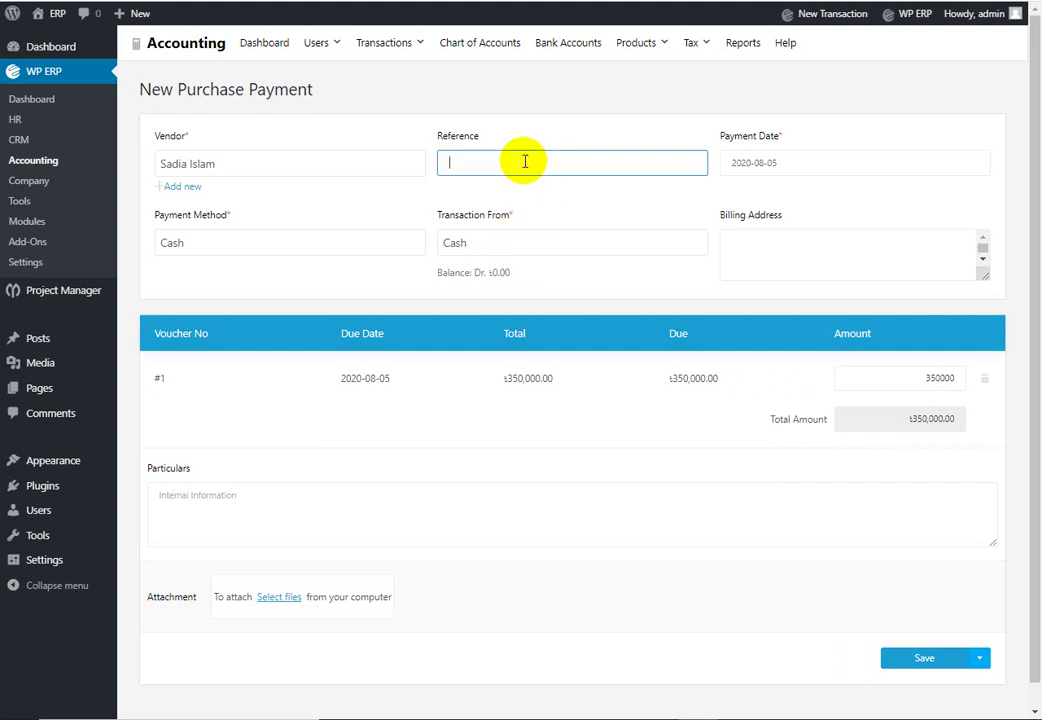
{"action": "left_click", "coordinate": [330, 240]}
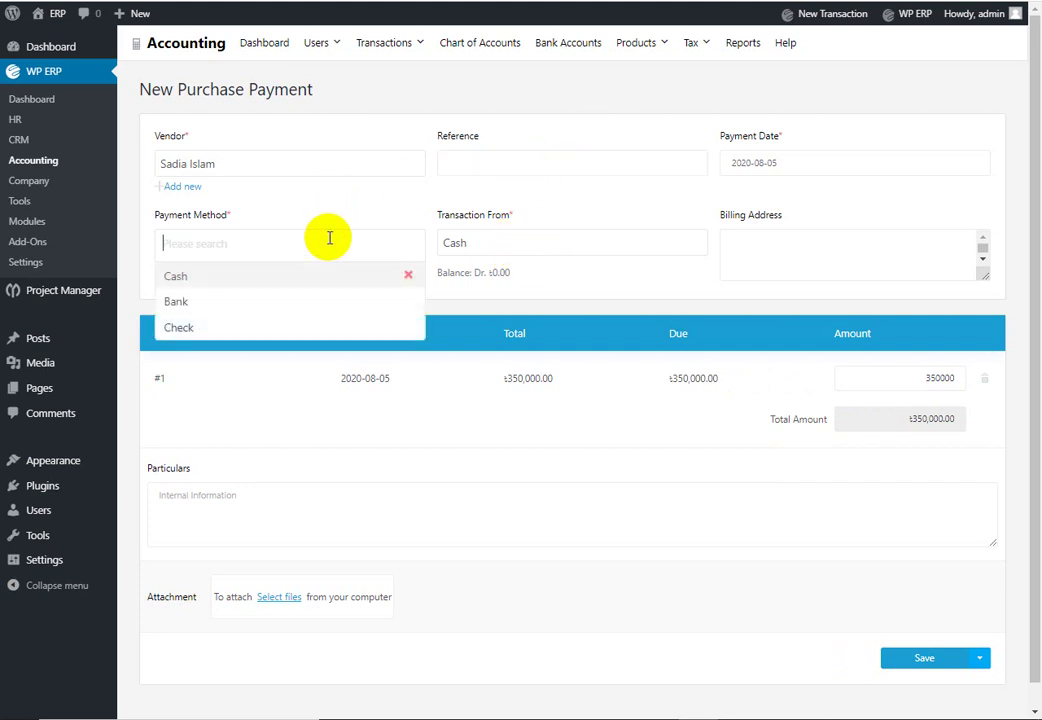
{"action": "left_click", "coordinate": [240, 304]}
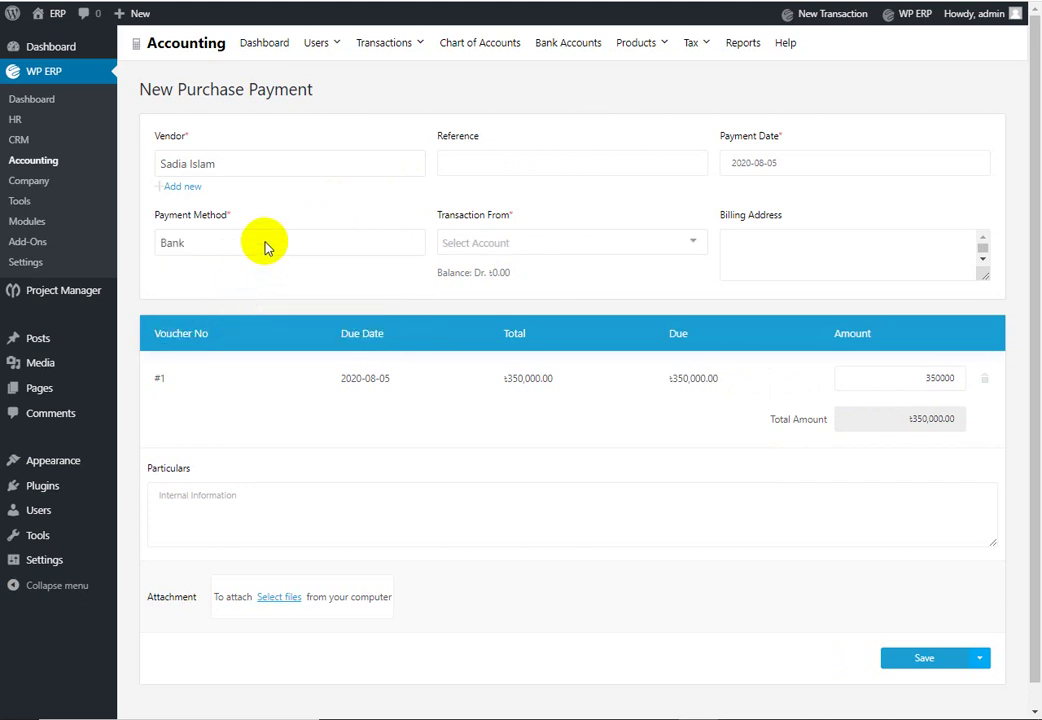
{"action": "left_click", "coordinate": [555, 242]}
{"action": "left_click", "coordinate": [526, 278]}
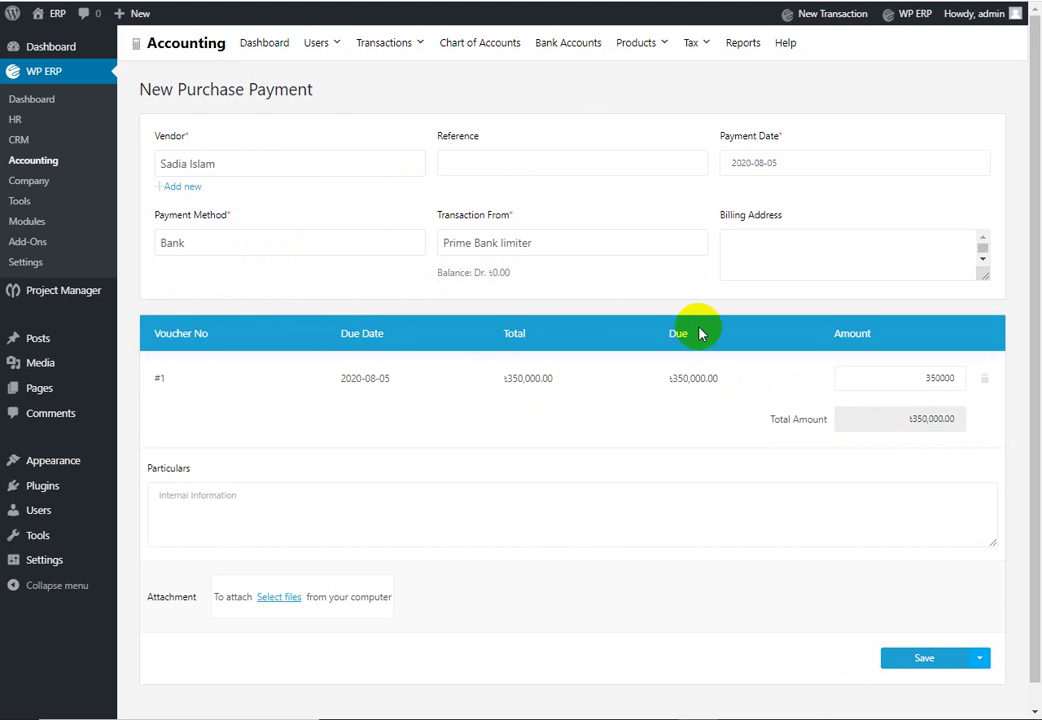
{"action": "left_click", "coordinate": [765, 252]}
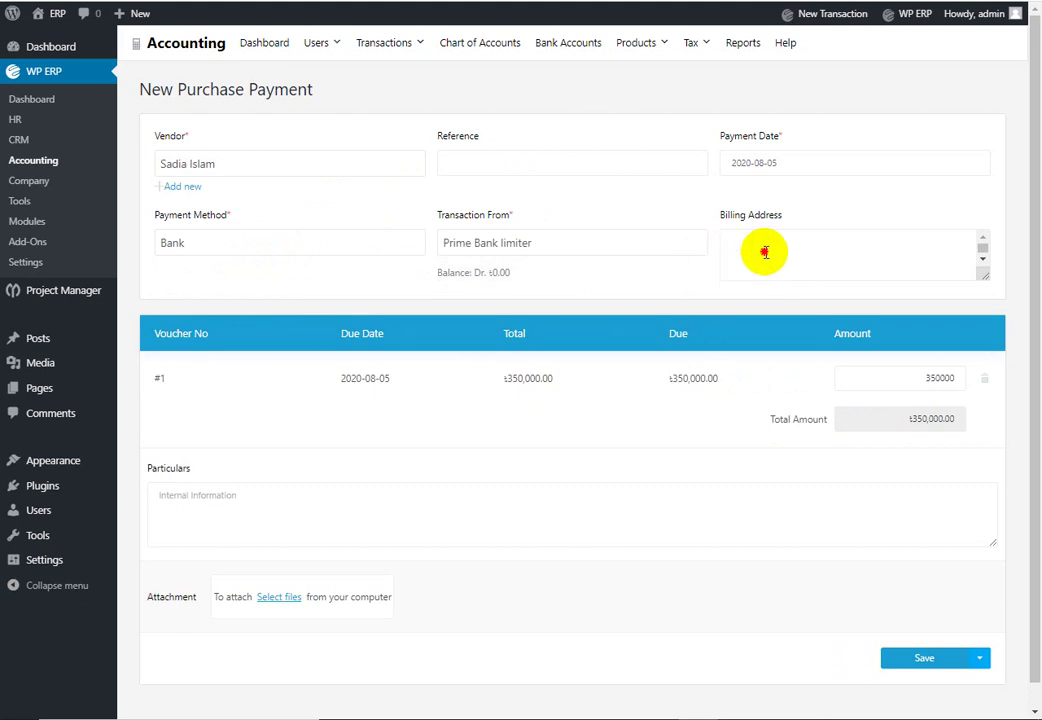
{"action": "left_click", "coordinate": [505, 263]}
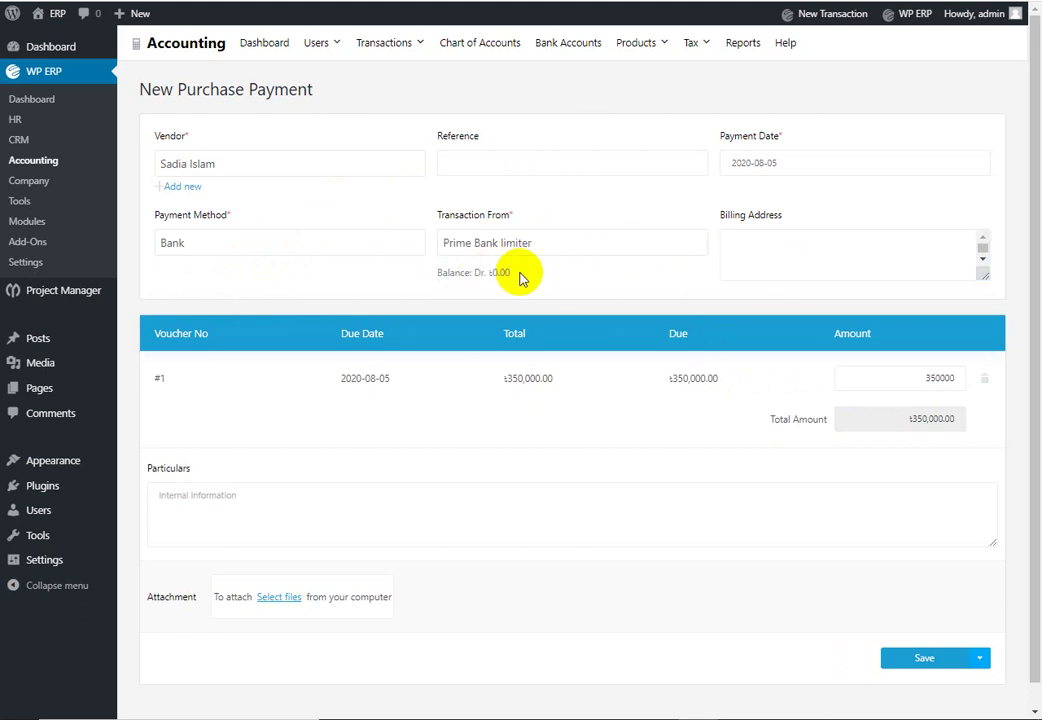
{"action": "scroll", "coordinate": [560, 360], "scroll_direction": "down", "scroll_amount": 1}
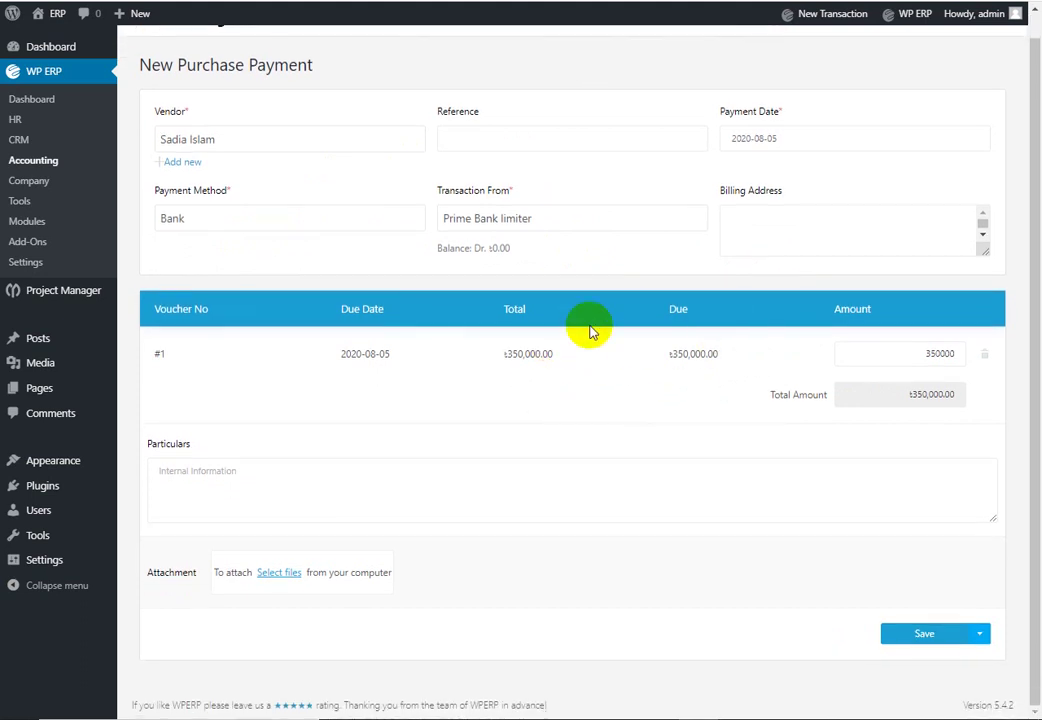
Step: Attempt to save the payment, then set method and source account back to Cash
{"action": "left_click", "coordinate": [930, 636]}
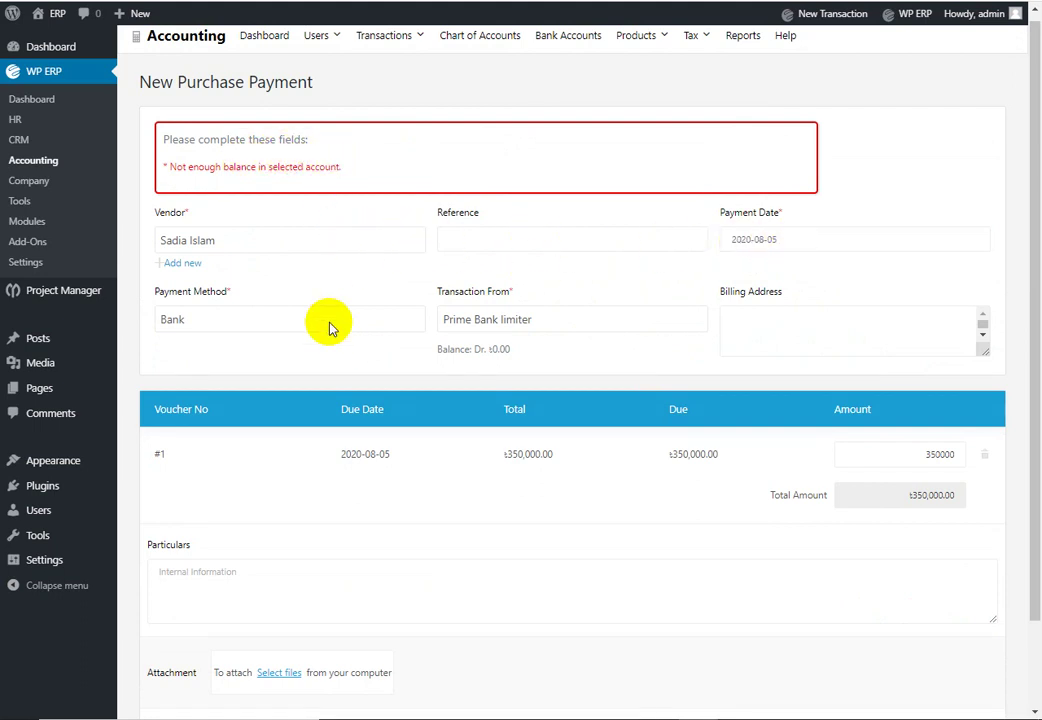
{"action": "scroll", "coordinate": [363, 314], "scroll_direction": "down", "scroll_amount": 2}
{"action": "scroll", "coordinate": [442, 395], "scroll_direction": "up", "scroll_amount": 2}
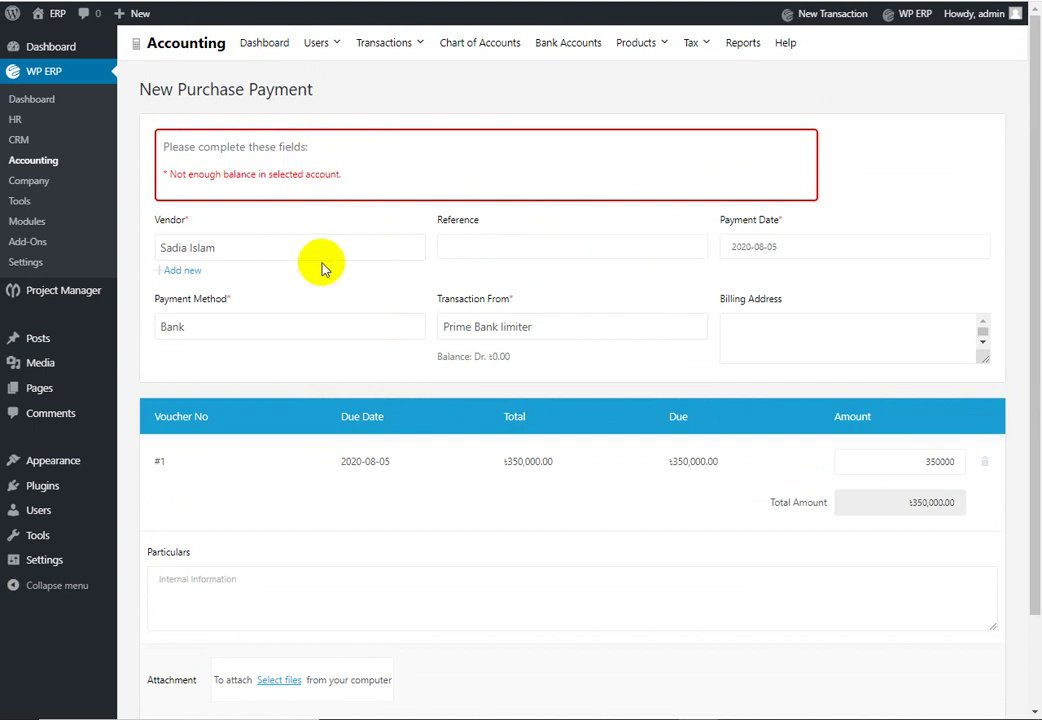
{"action": "left_click", "coordinate": [339, 324]}
{"action": "left_click", "coordinate": [291, 362]}
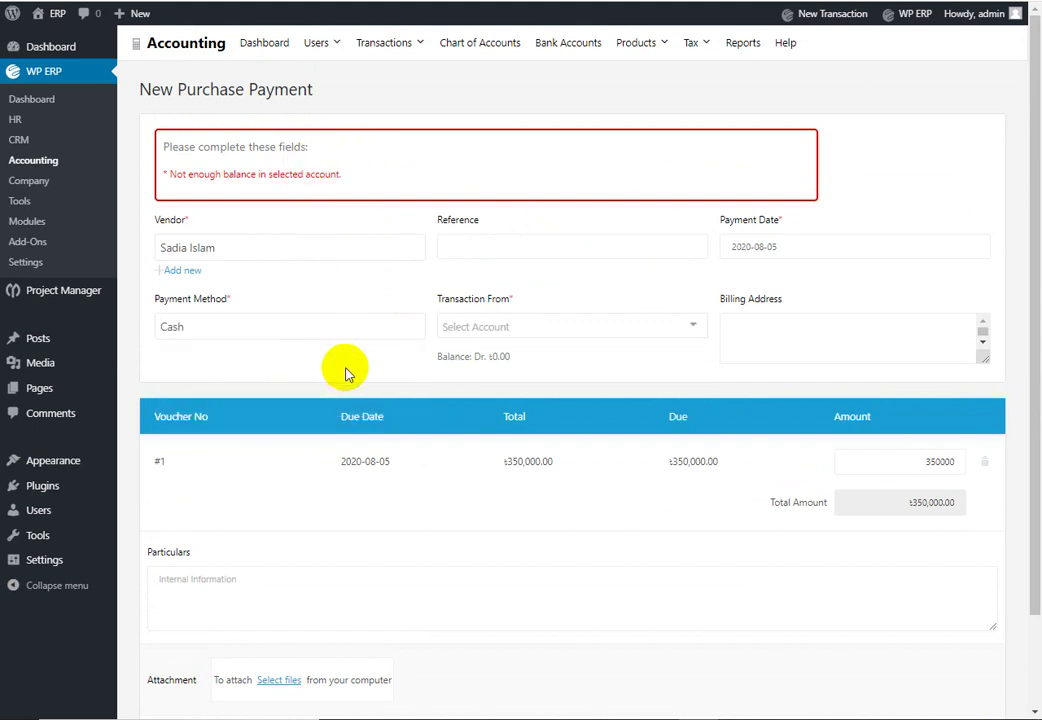
{"action": "left_click", "coordinate": [556, 331]}
{"action": "left_click", "coordinate": [524, 362]}
Step: Reselect the vendor and try saving the Cash payment again
{"action": "left_click", "coordinate": [337, 247]}
{"action": "left_click", "coordinate": [321, 274]}
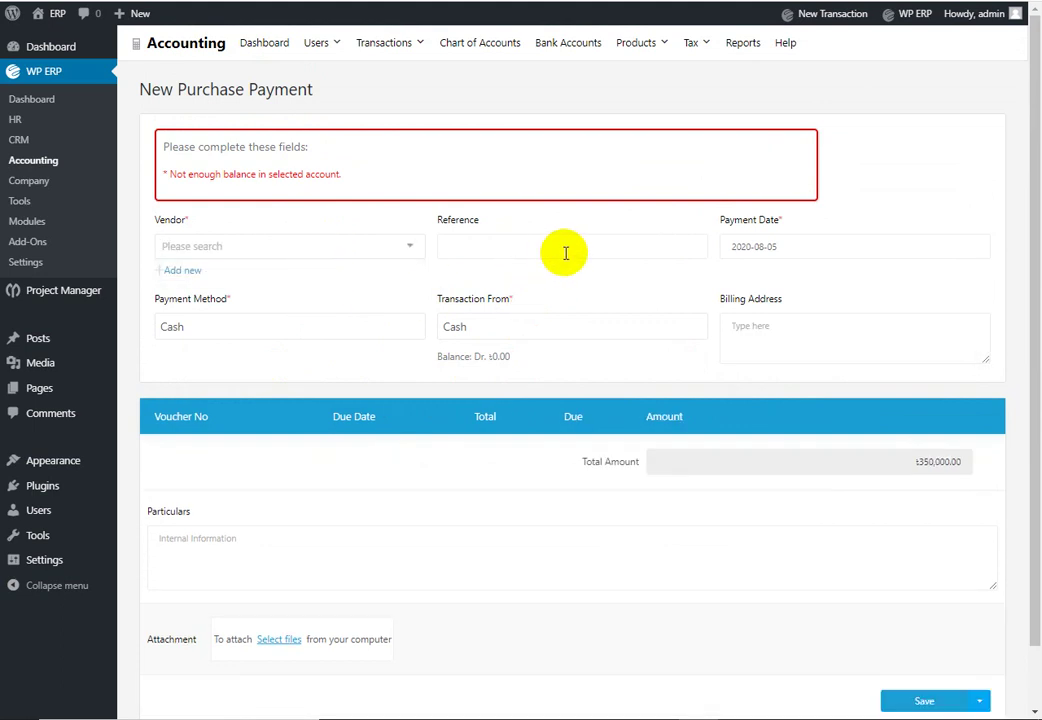
{"action": "left_click", "coordinate": [309, 247]}
{"action": "left_click", "coordinate": [267, 271]}
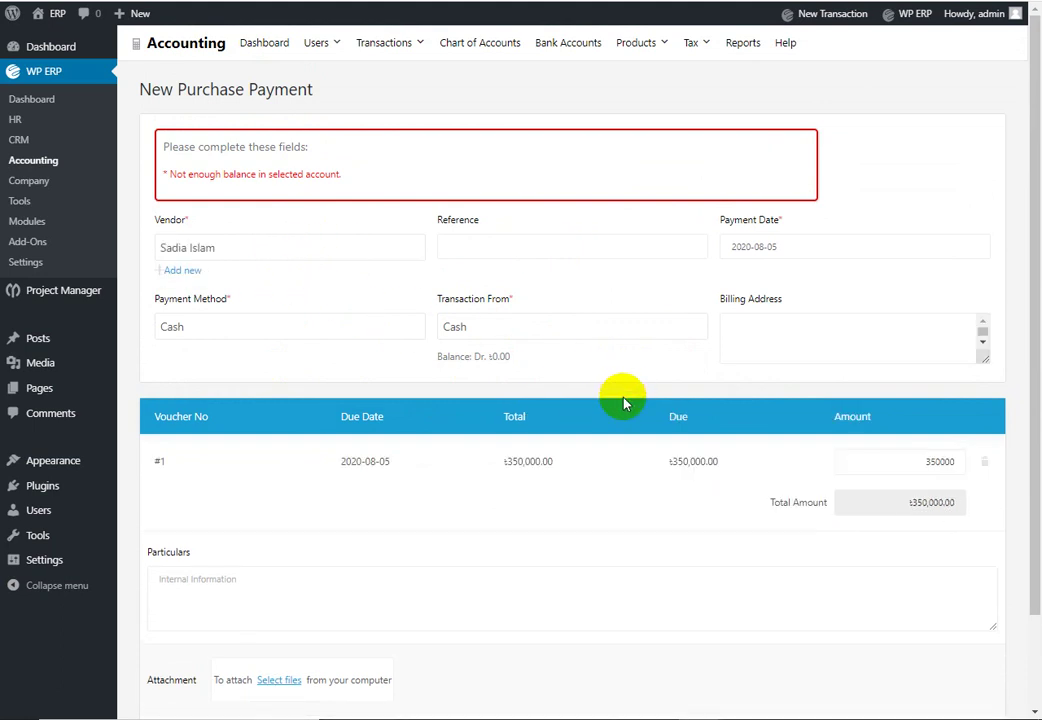
{"action": "left_click", "coordinate": [639, 246]}
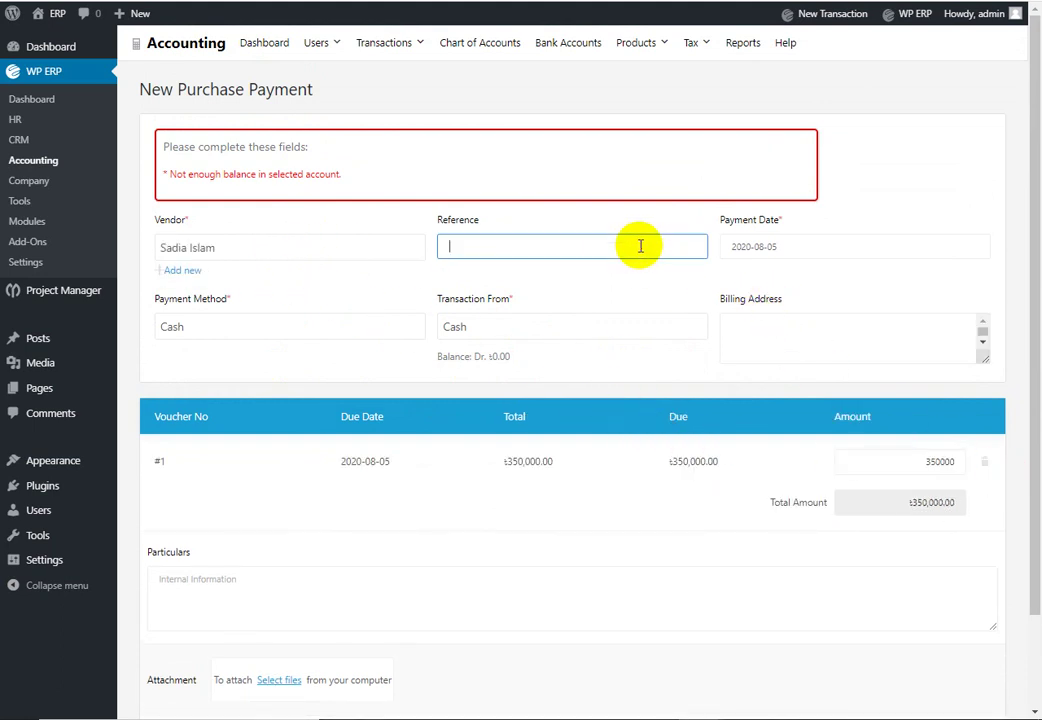
{"action": "scroll", "coordinate": [949, 390], "scroll_direction": "down", "scroll_amount": 2}
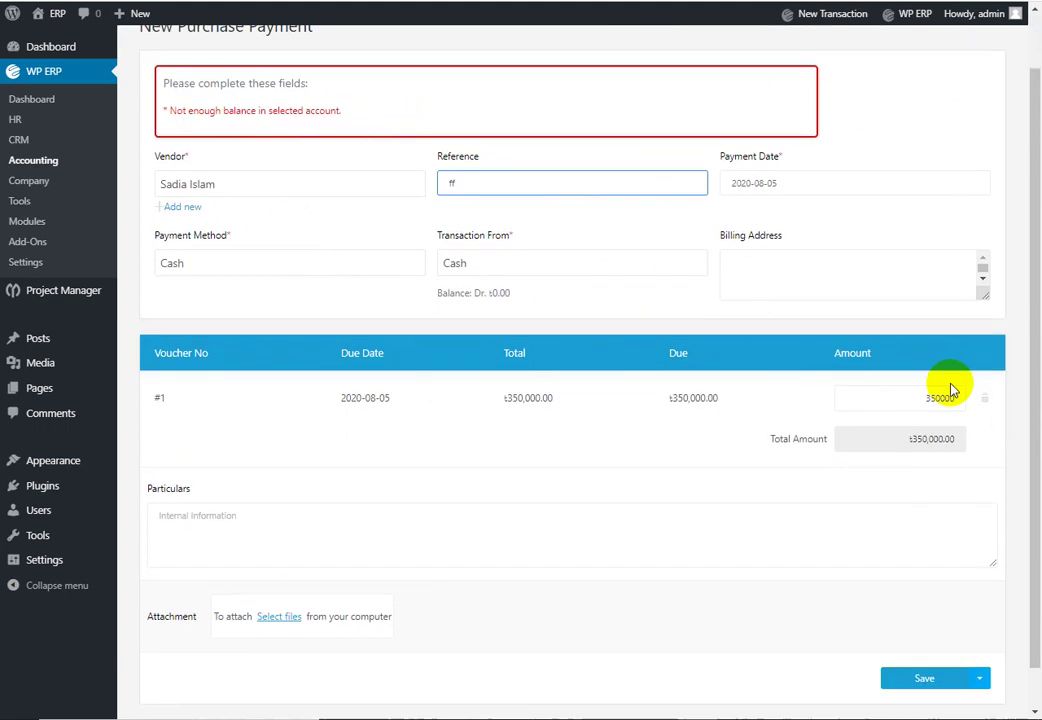
{"action": "left_click", "coordinate": [846, 227]}
{"action": "left_click", "coordinate": [942, 646]}
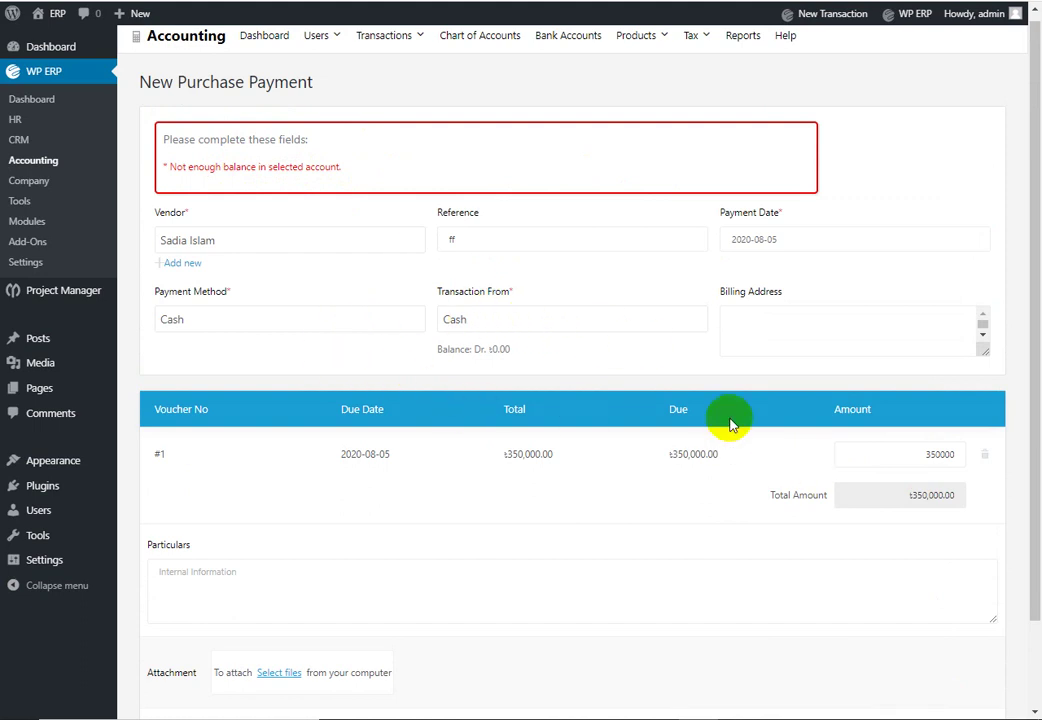
Step: Review the insufficient-balance error and go to the Bank Accounts overview
{"action": "scroll", "coordinate": [618, 382], "scroll_direction": "down", "scroll_amount": 2}
{"action": "scroll", "coordinate": [618, 382], "scroll_direction": "down", "scroll_amount": 1}
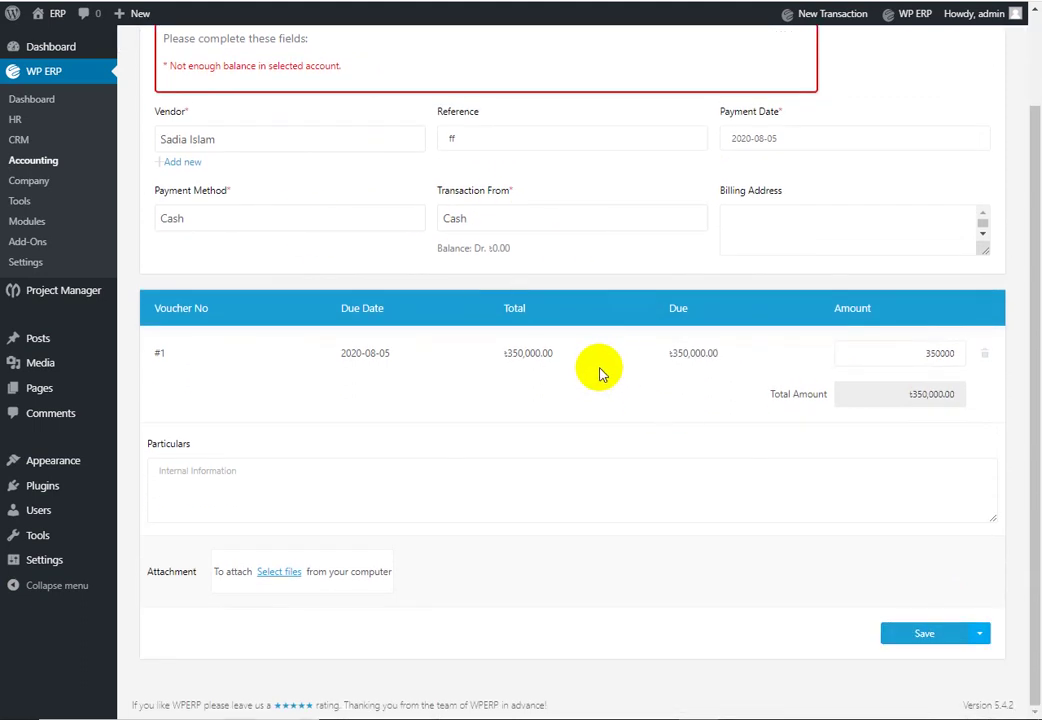
{"action": "scroll", "coordinate": [488, 553], "scroll_direction": "up", "scroll_amount": 3}
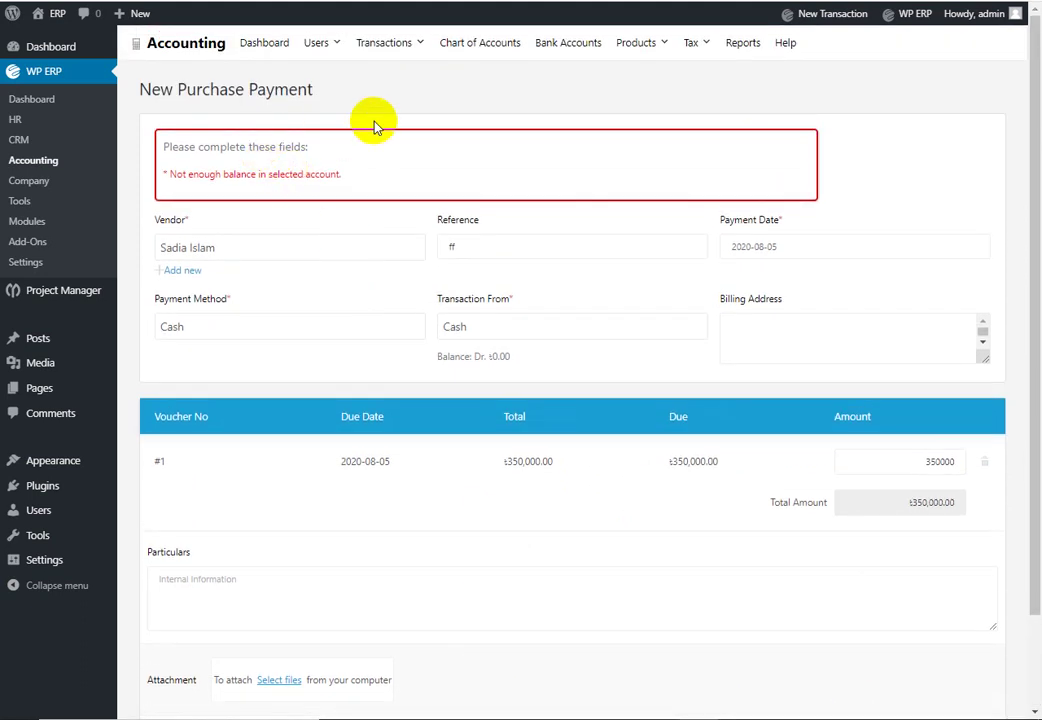
{"action": "left_click", "coordinate": [570, 43]}
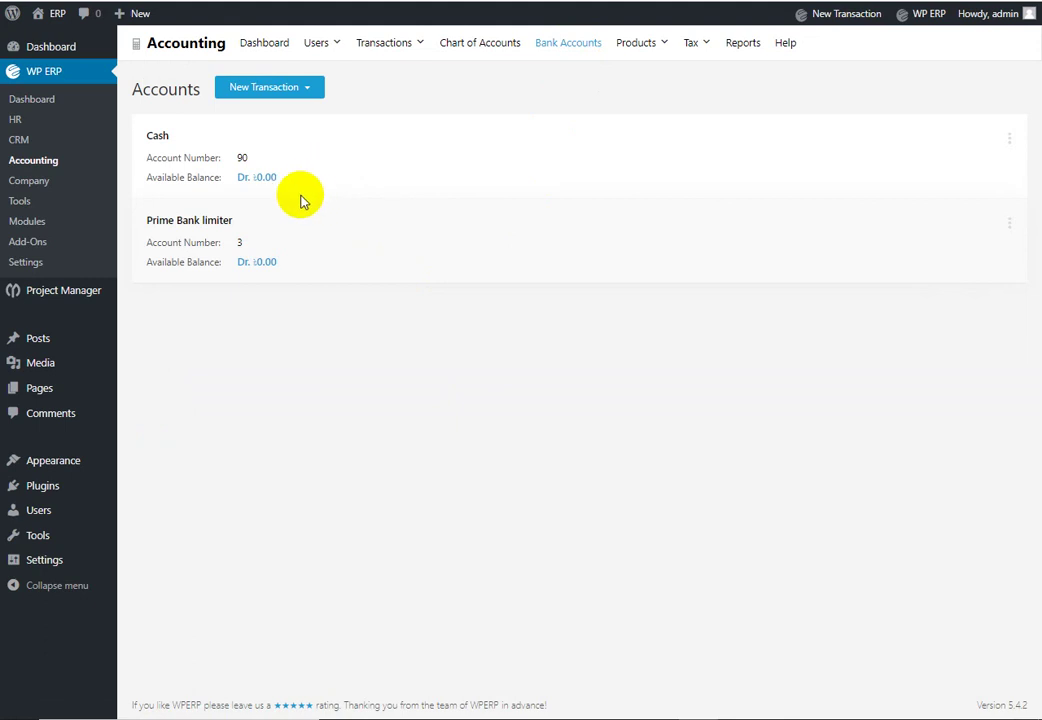
Step: Transfer 1000000 from Cash to the Prime Bank limiter account
{"action": "left_click", "coordinate": [308, 89]}
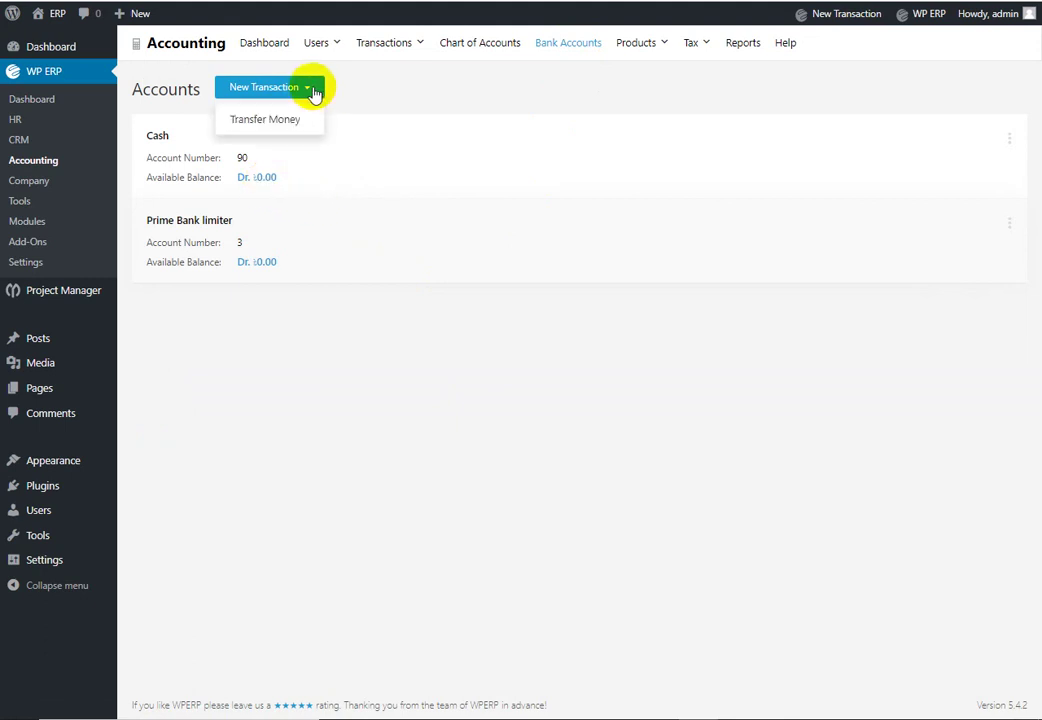
{"action": "left_click", "coordinate": [281, 124]}
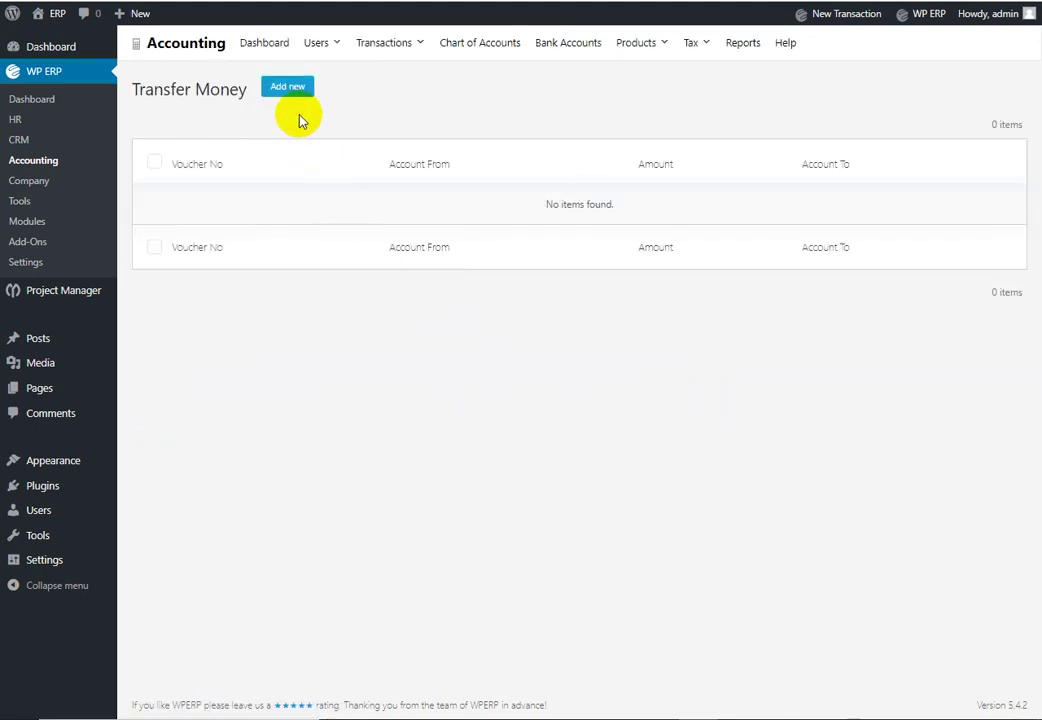
{"action": "left_click", "coordinate": [290, 89]}
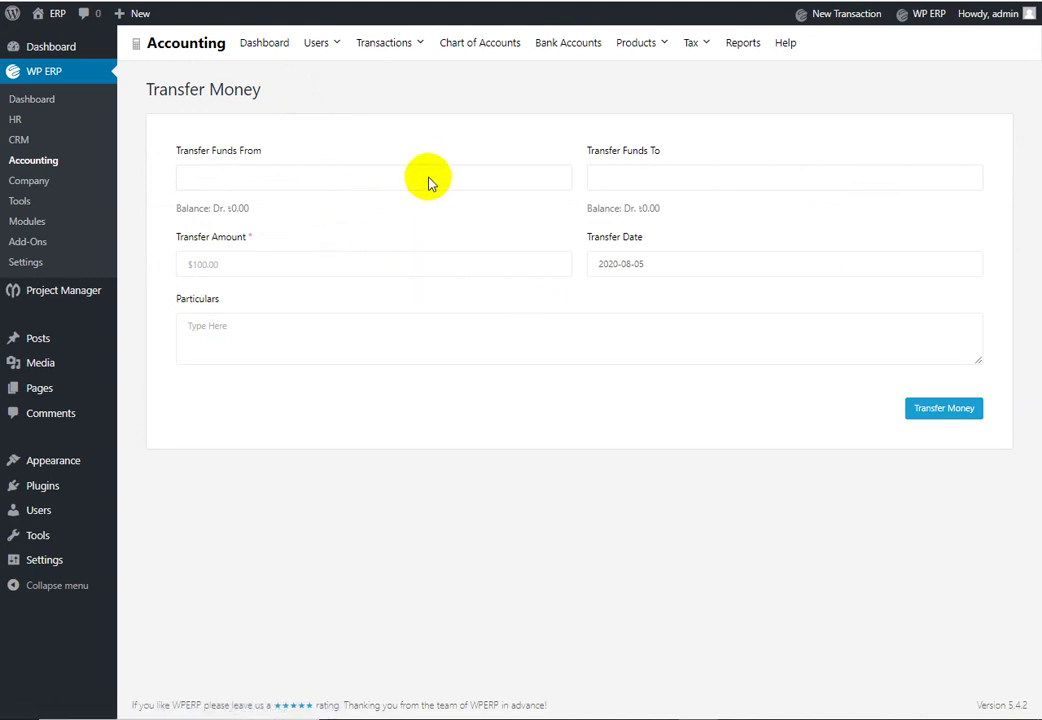
{"action": "left_click", "coordinate": [442, 179]}
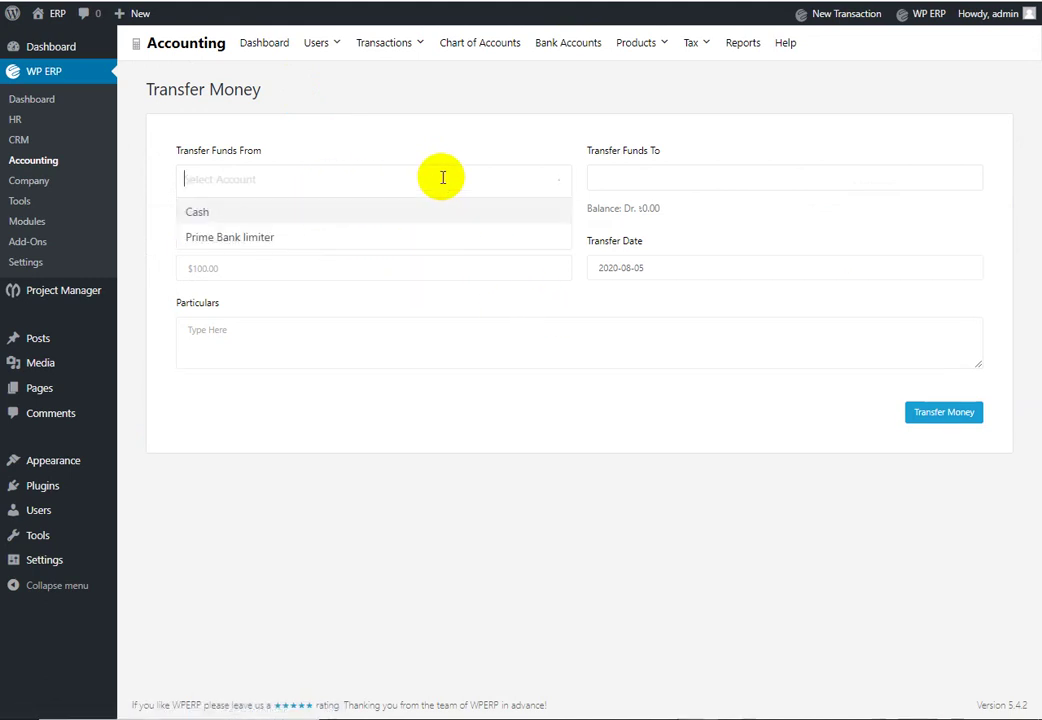
{"action": "left_click", "coordinate": [290, 214]}
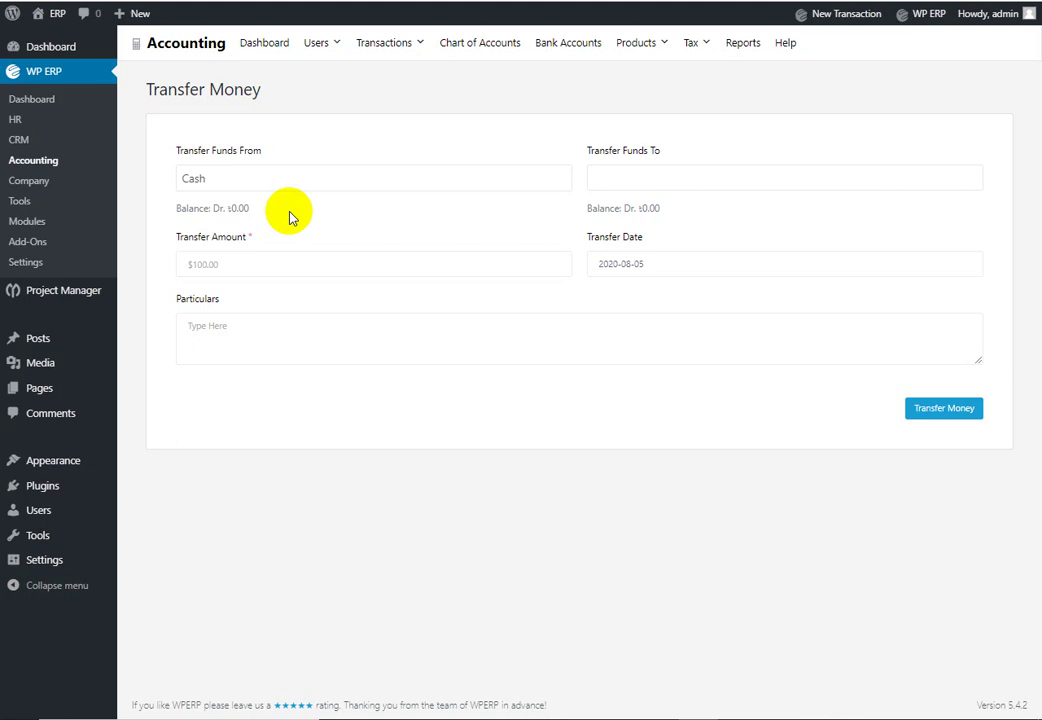
{"action": "left_click", "coordinate": [700, 178]}
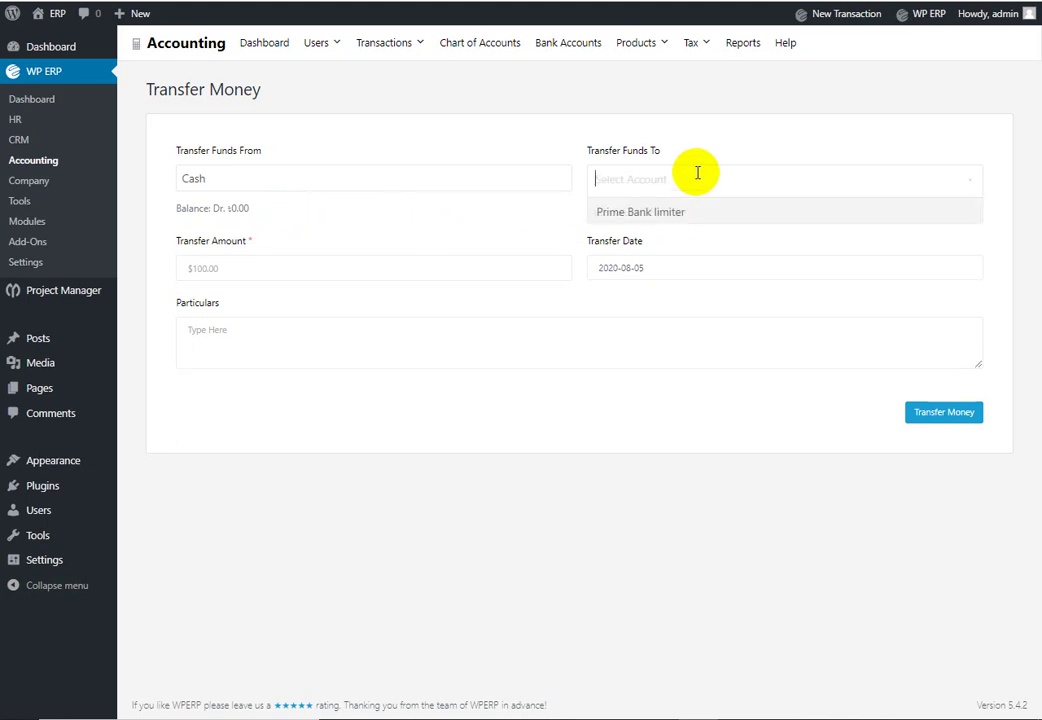
{"action": "left_click", "coordinate": [699, 214]}
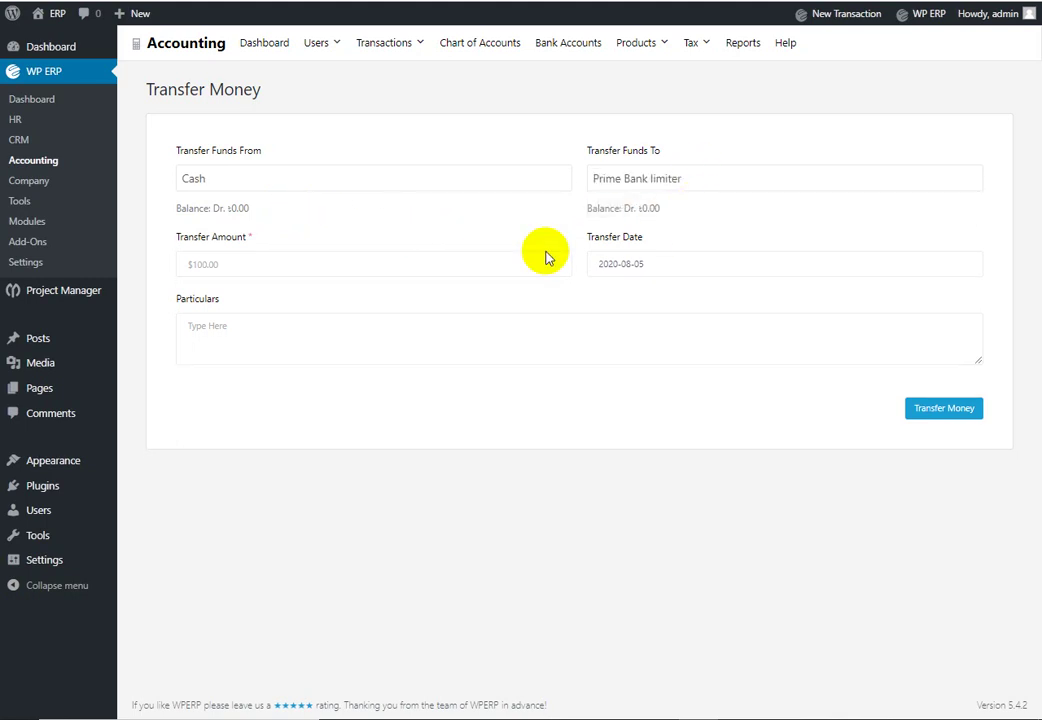
{"action": "left_click", "coordinate": [342, 270]}
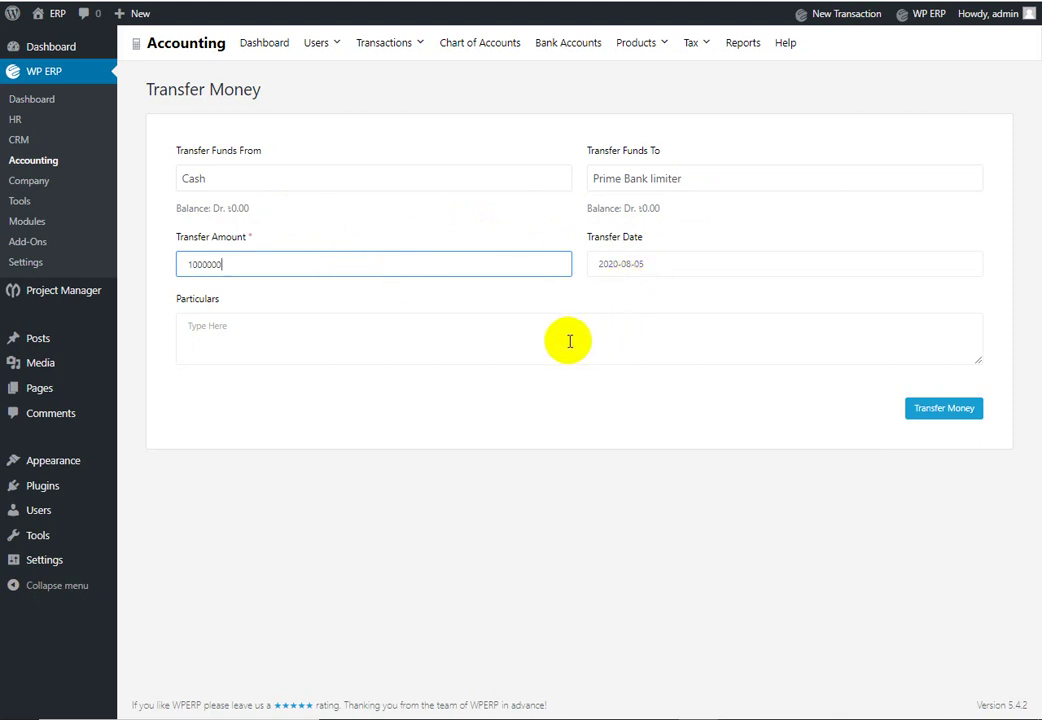
{"action": "left_click", "coordinate": [567, 340]}
{"action": "left_click", "coordinate": [942, 410]}
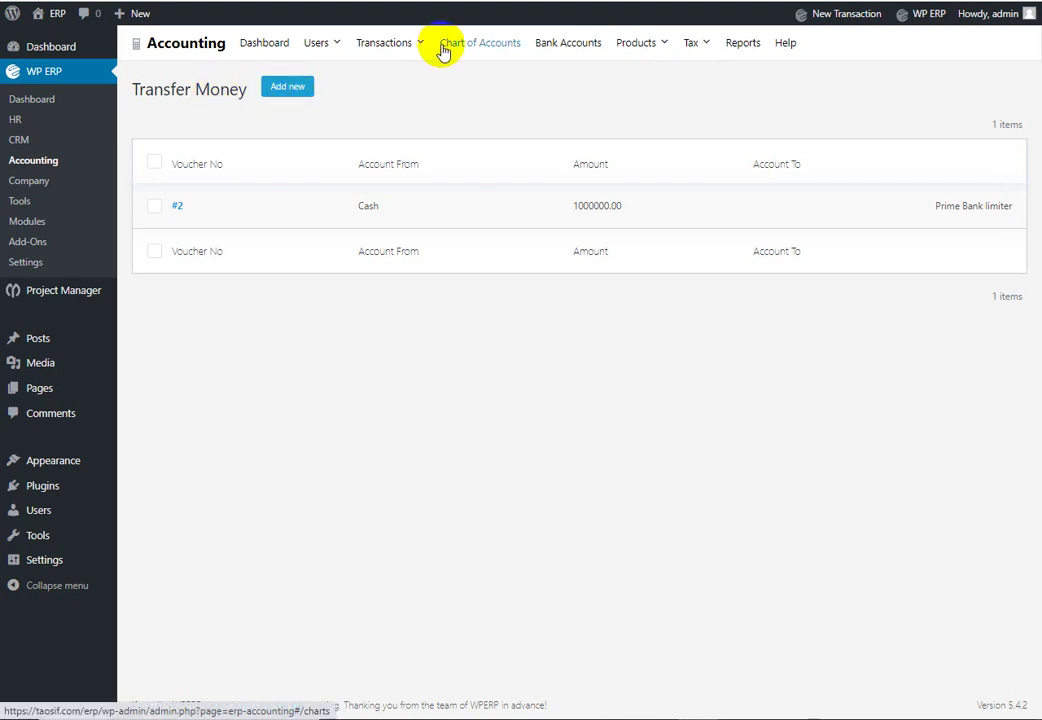
Step: Browse the accounting dashboard, the Vendors list and the Journals list
{"action": "mouse_move", "coordinate": [402, 52]}
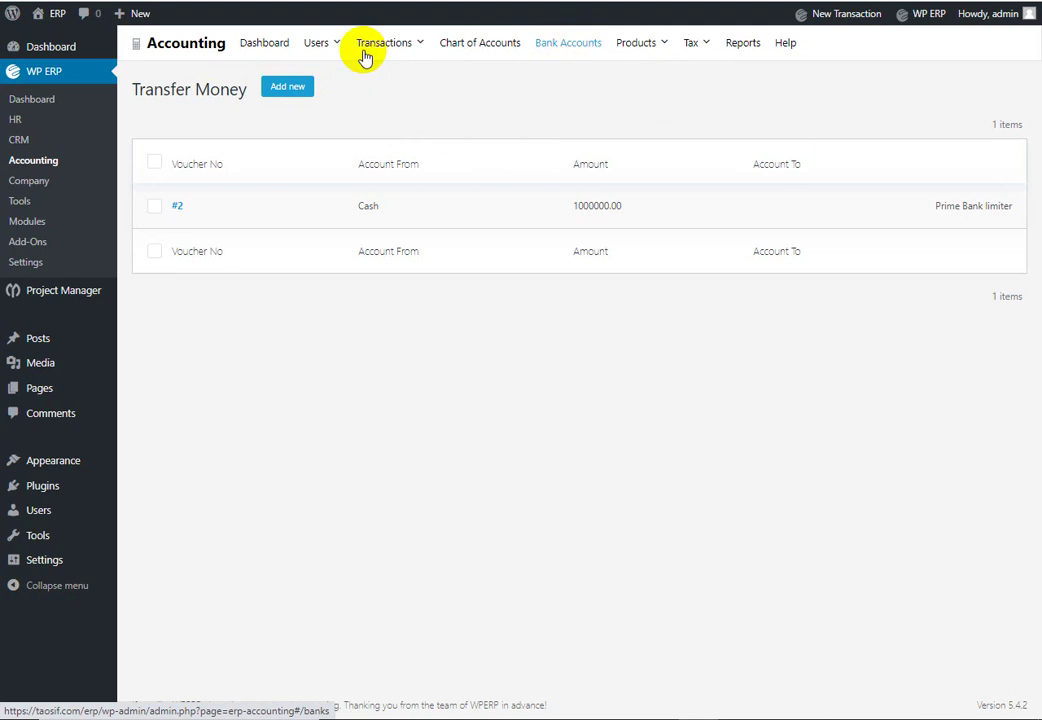
{"action": "left_click", "coordinate": [285, 45]}
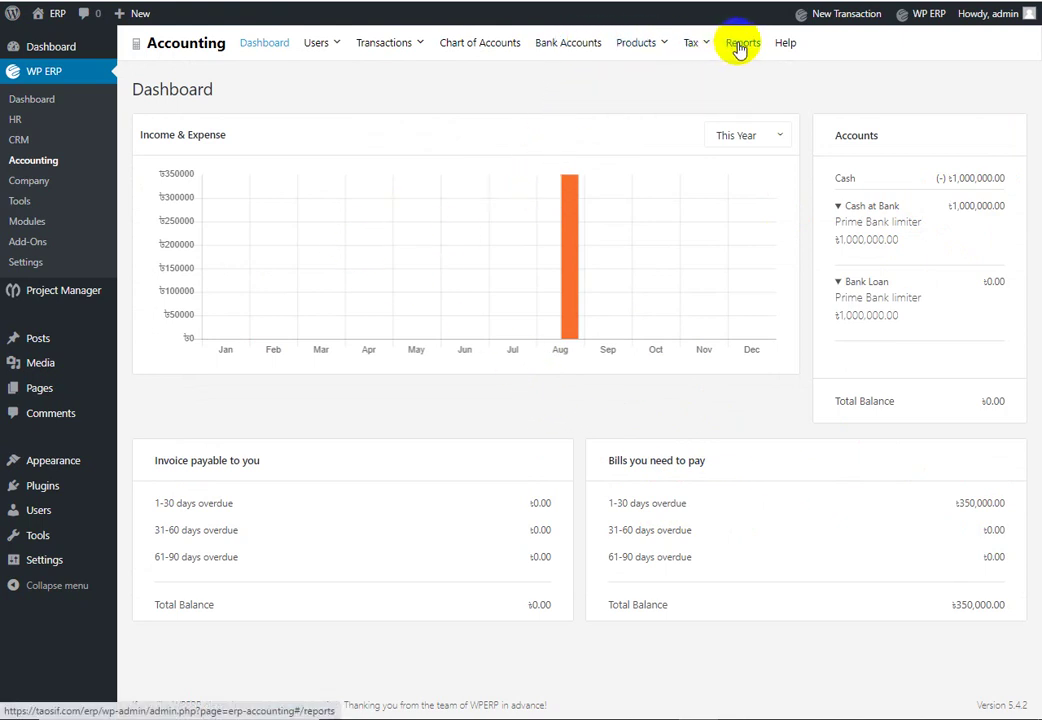
{"action": "mouse_move", "coordinate": [395, 50]}
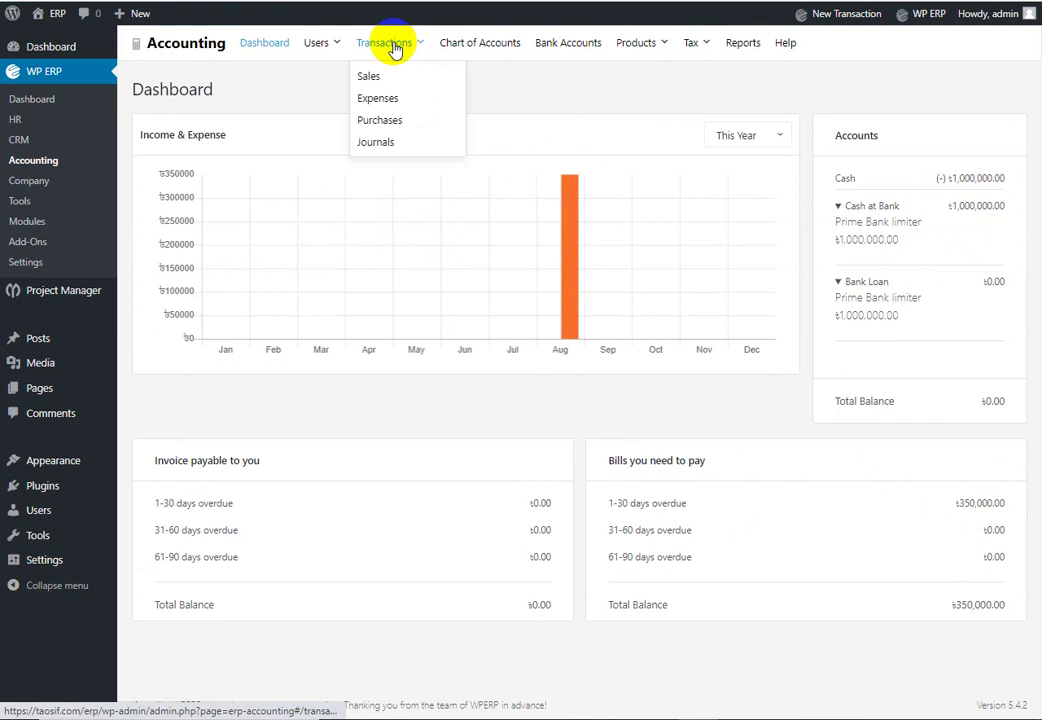
{"action": "mouse_move", "coordinate": [337, 52]}
{"action": "left_click", "coordinate": [334, 101]}
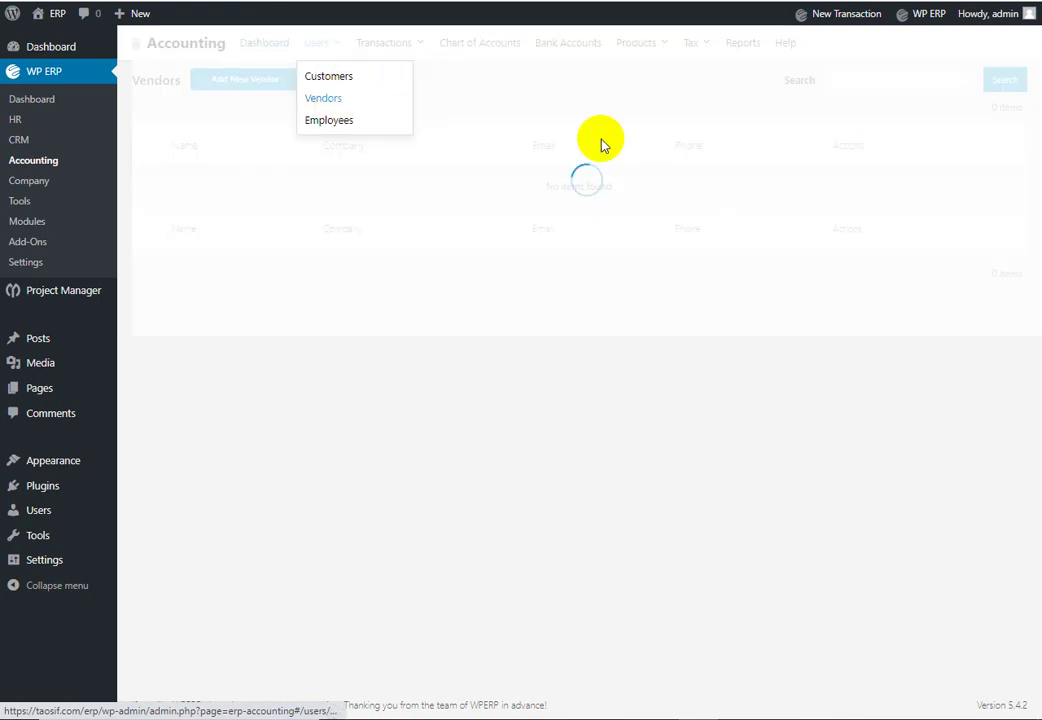
{"action": "mouse_move", "coordinate": [433, 44]}
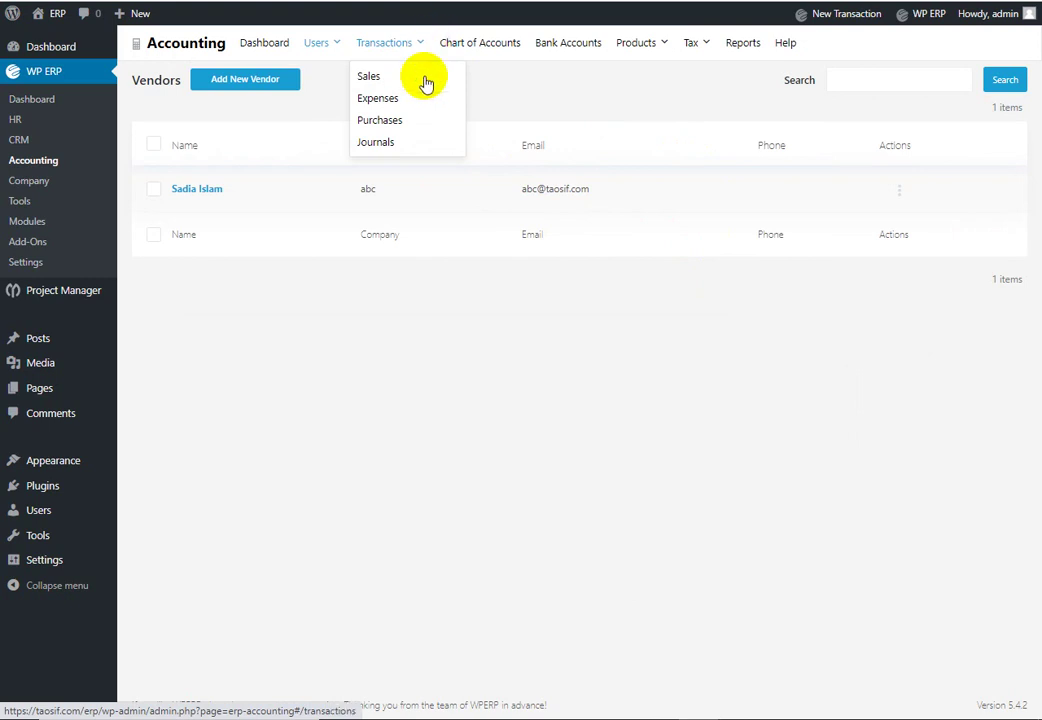
{"action": "left_click", "coordinate": [390, 142]}
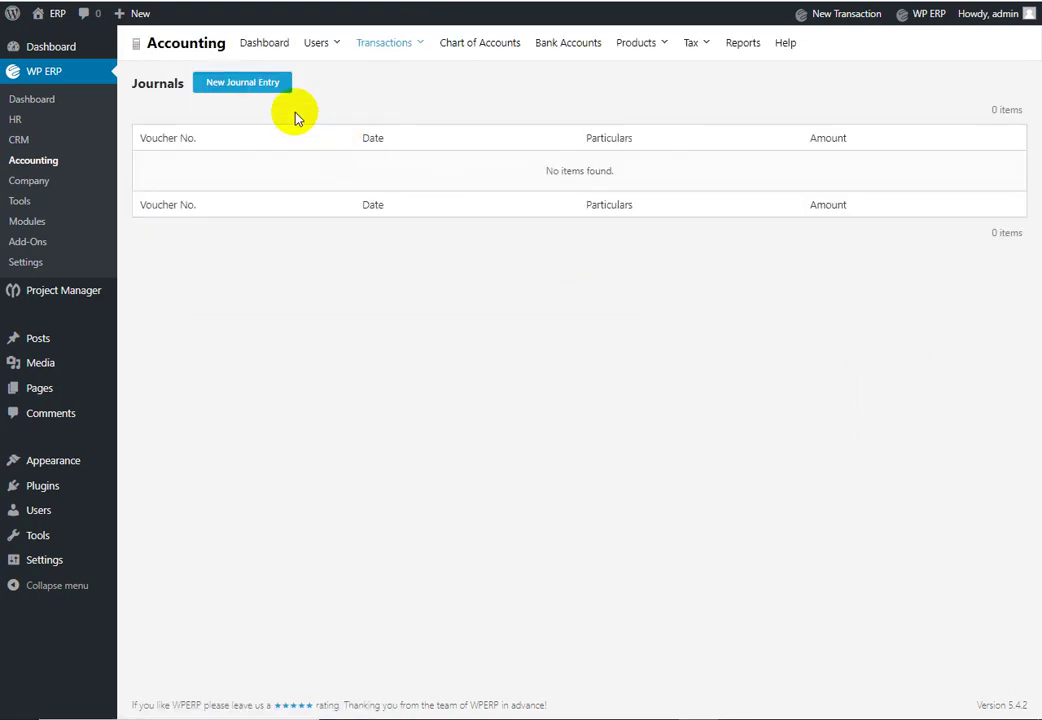
Step: Start a new journal entry with Cash as line 1's account
{"action": "left_click", "coordinate": [245, 84]}
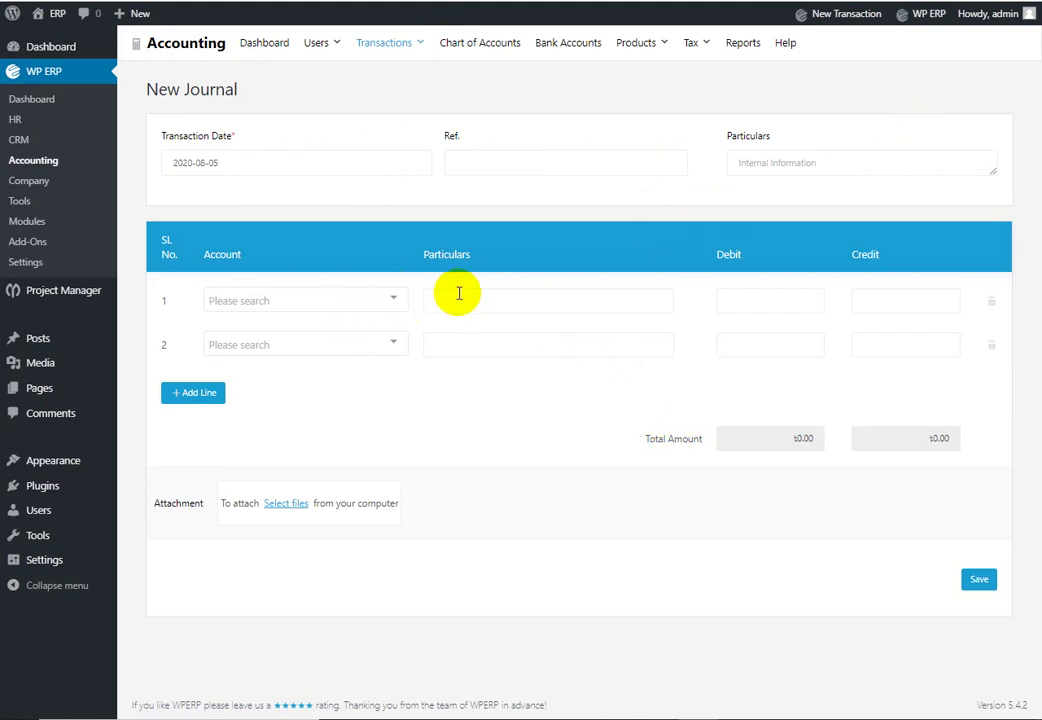
{"action": "left_click", "coordinate": [398, 300]}
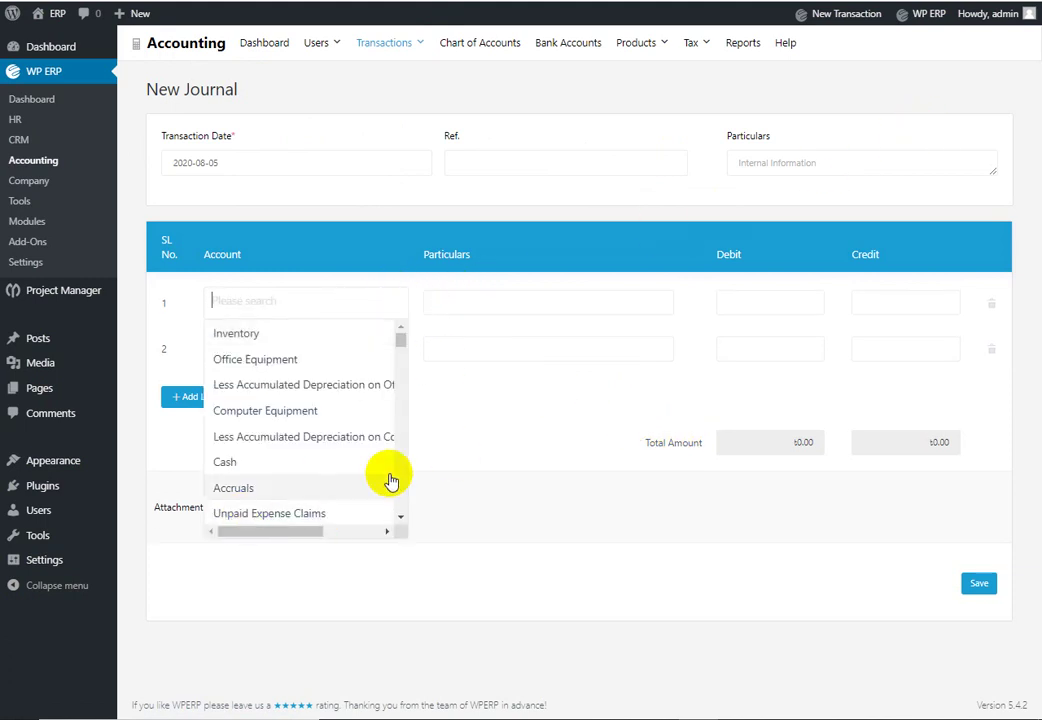
{"action": "left_click", "coordinate": [311, 466]}
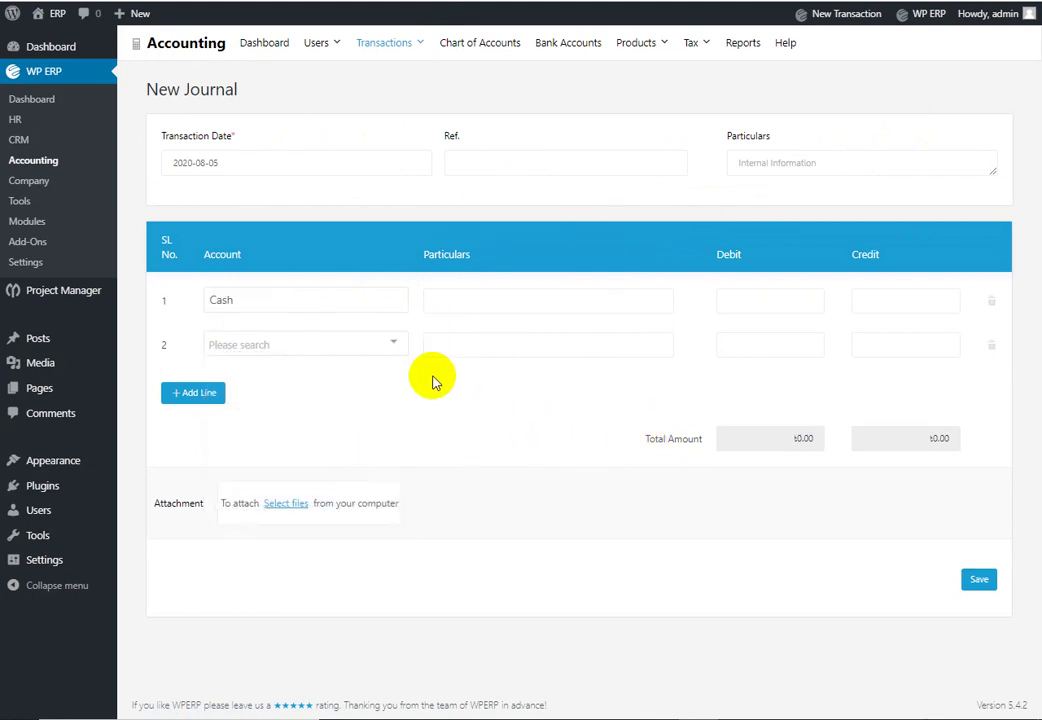
Step: Check the HP Computer product's actions, then return to the Purchases transactions list
{"action": "left_click", "coordinate": [258, 50]}
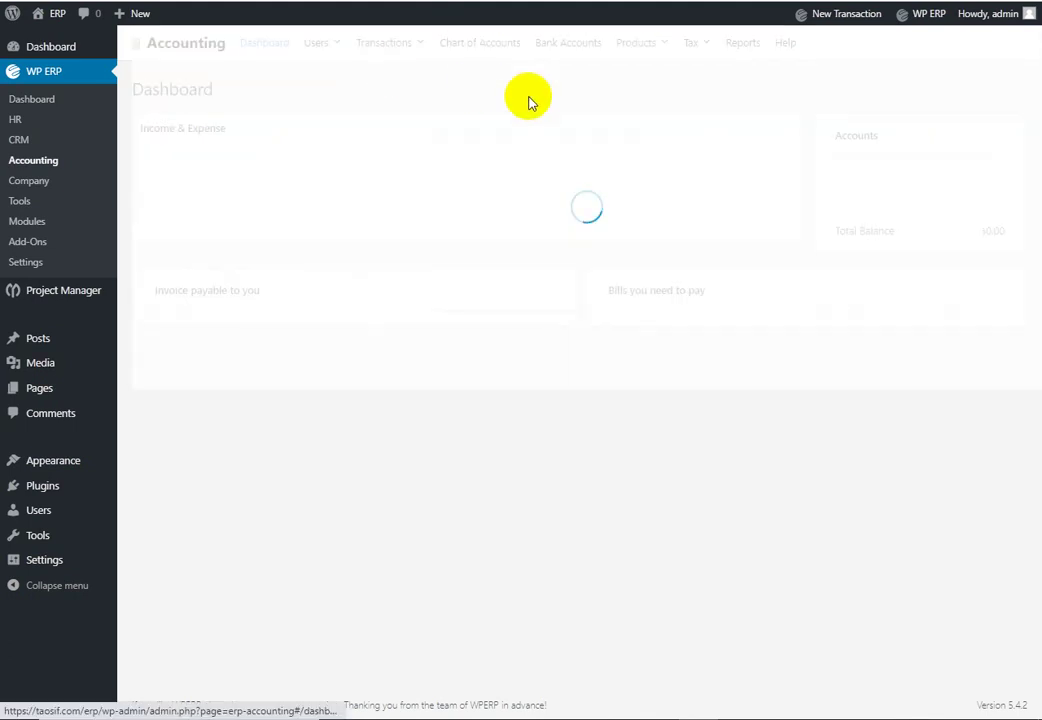
{"action": "mouse_move", "coordinate": [633, 42]}
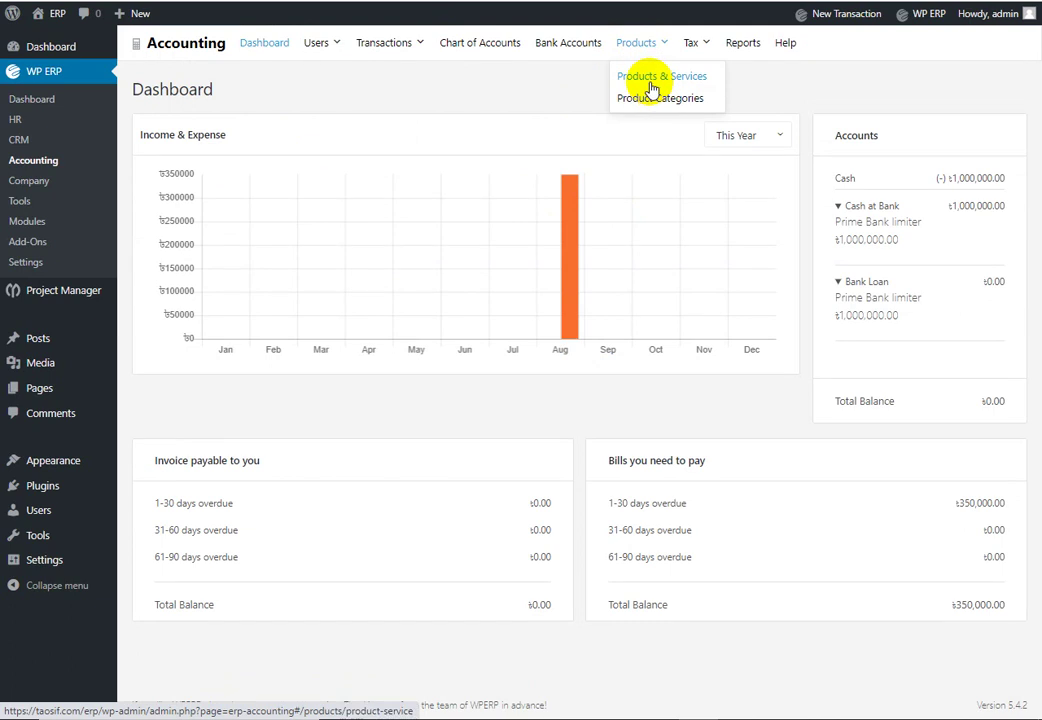
{"action": "left_click", "coordinate": [652, 80]}
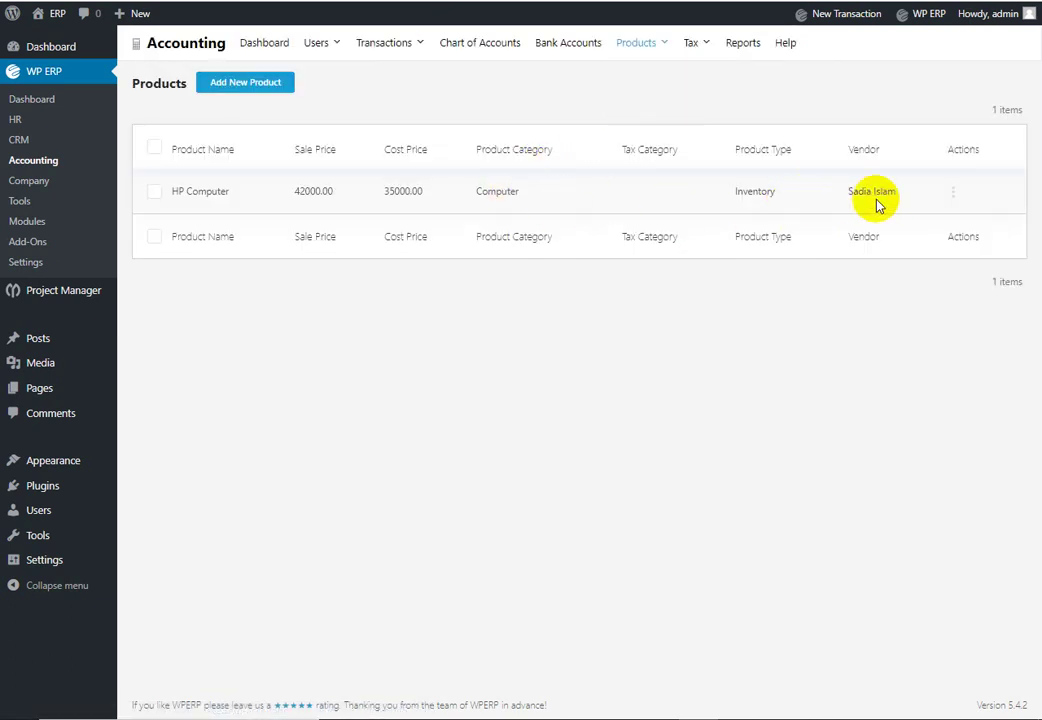
{"action": "left_click", "coordinate": [955, 191]}
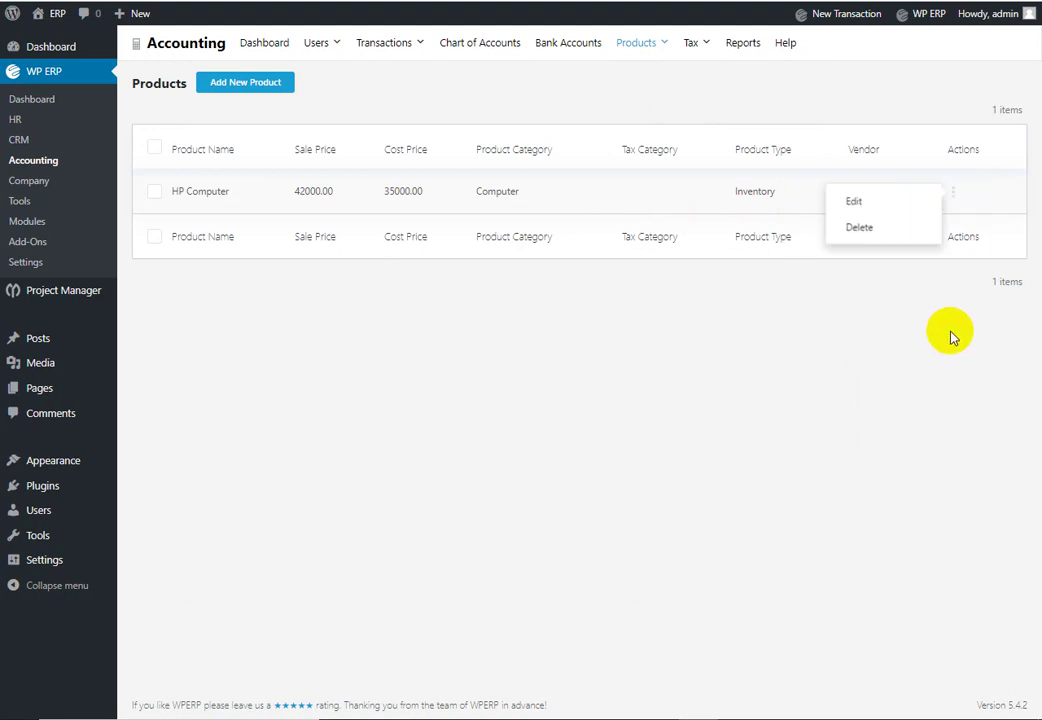
{"action": "left_click", "coordinate": [421, 48]}
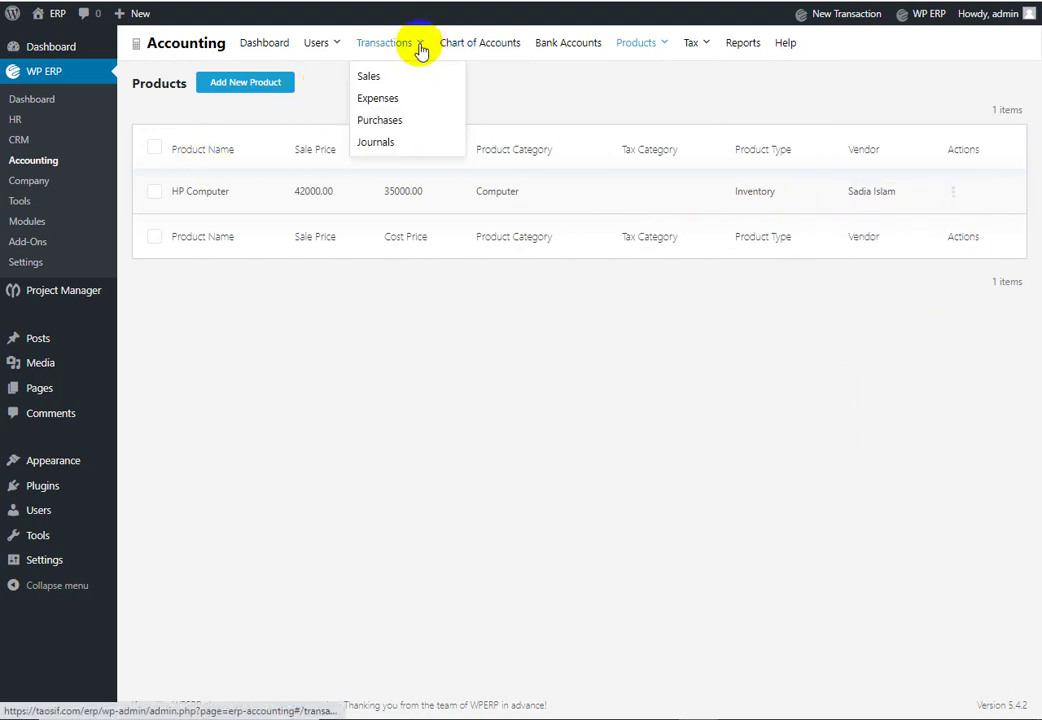
{"action": "left_click", "coordinate": [379, 120]}
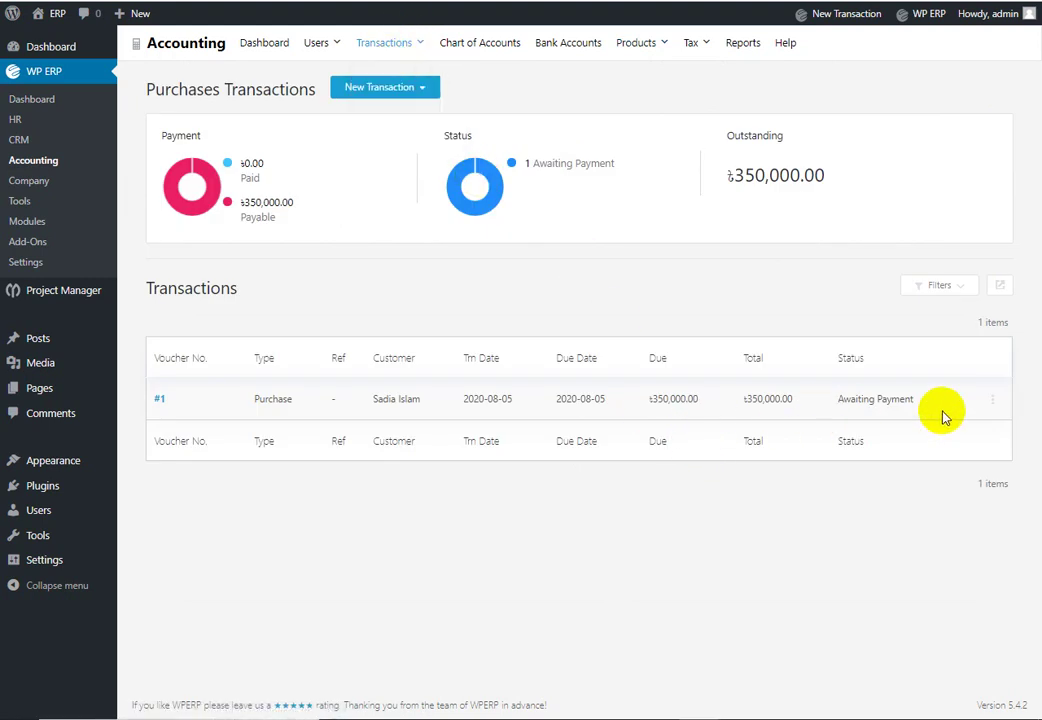
Step: Pay purchase #1's ৳350,000 in full by Bank from Prime Bank limiter, then view the dashboard
{"action": "left_click", "coordinate": [992, 399]}
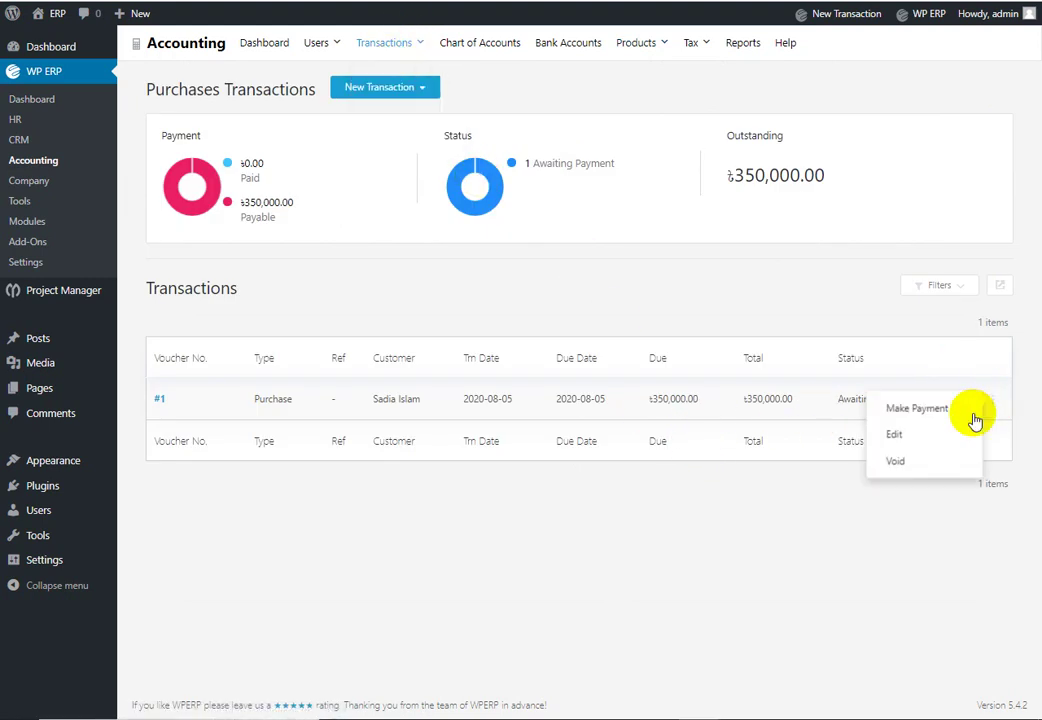
{"action": "left_click", "coordinate": [950, 410]}
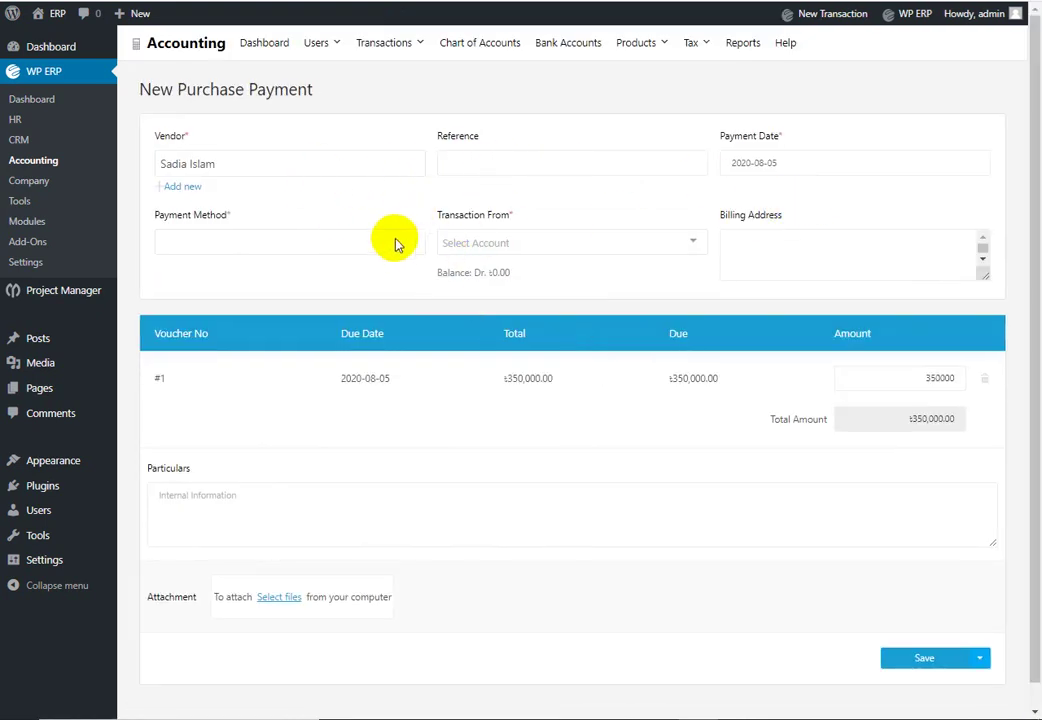
{"action": "left_click", "coordinate": [399, 242]}
{"action": "left_click", "coordinate": [260, 299]}
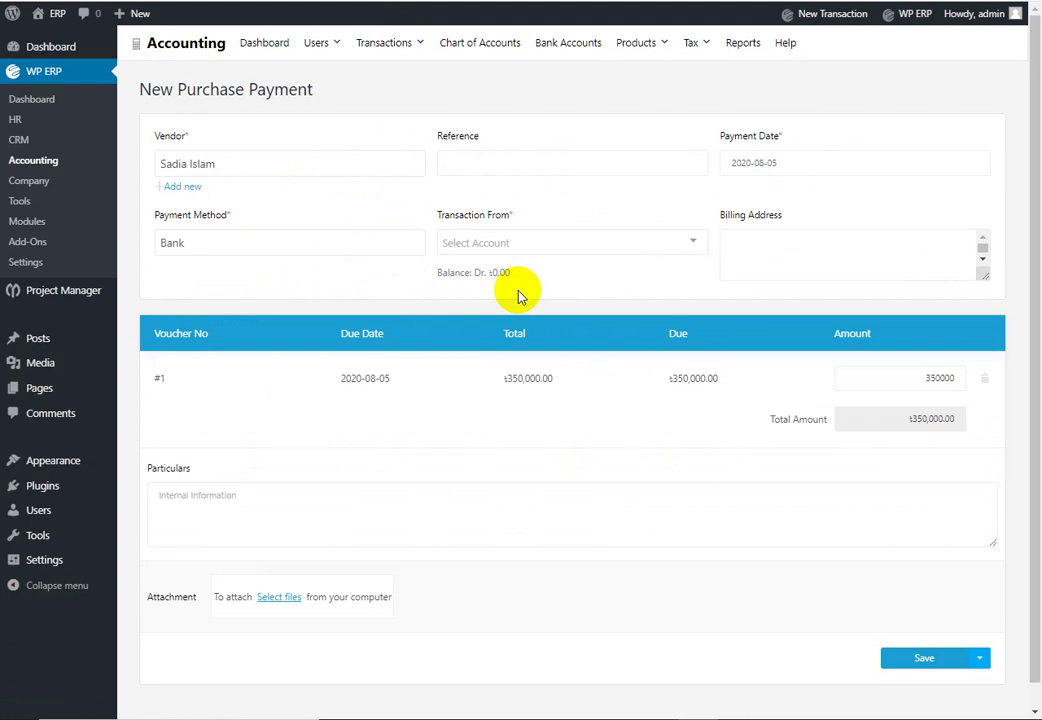
{"action": "left_click", "coordinate": [632, 244]}
{"action": "left_click", "coordinate": [572, 277]}
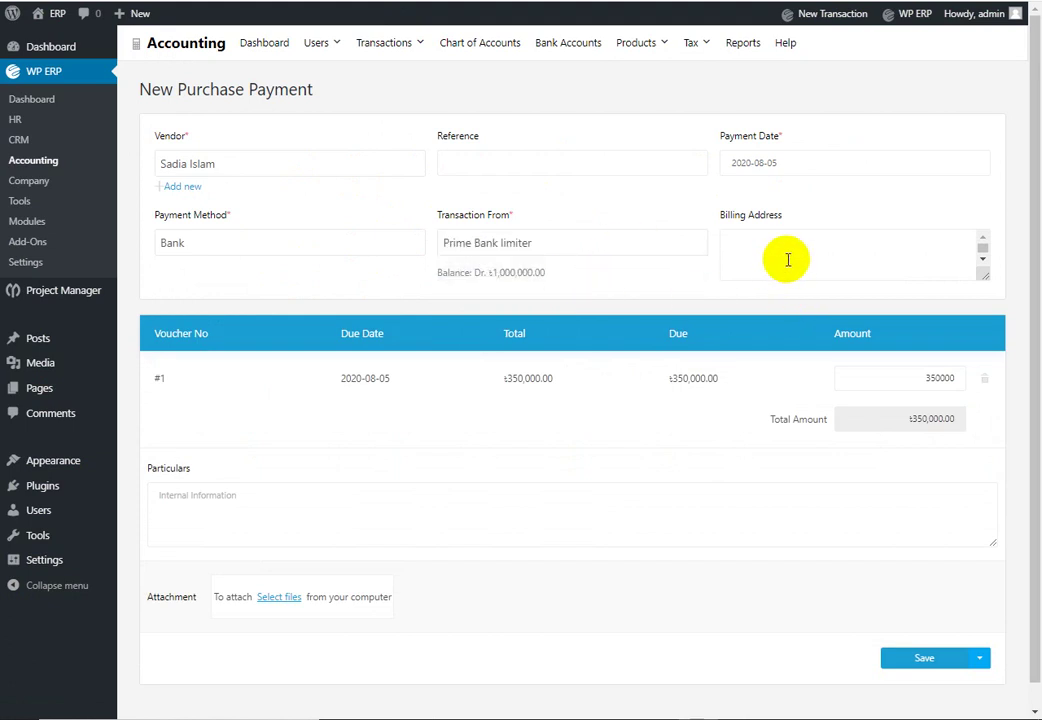
{"action": "left_click", "coordinate": [915, 660]}
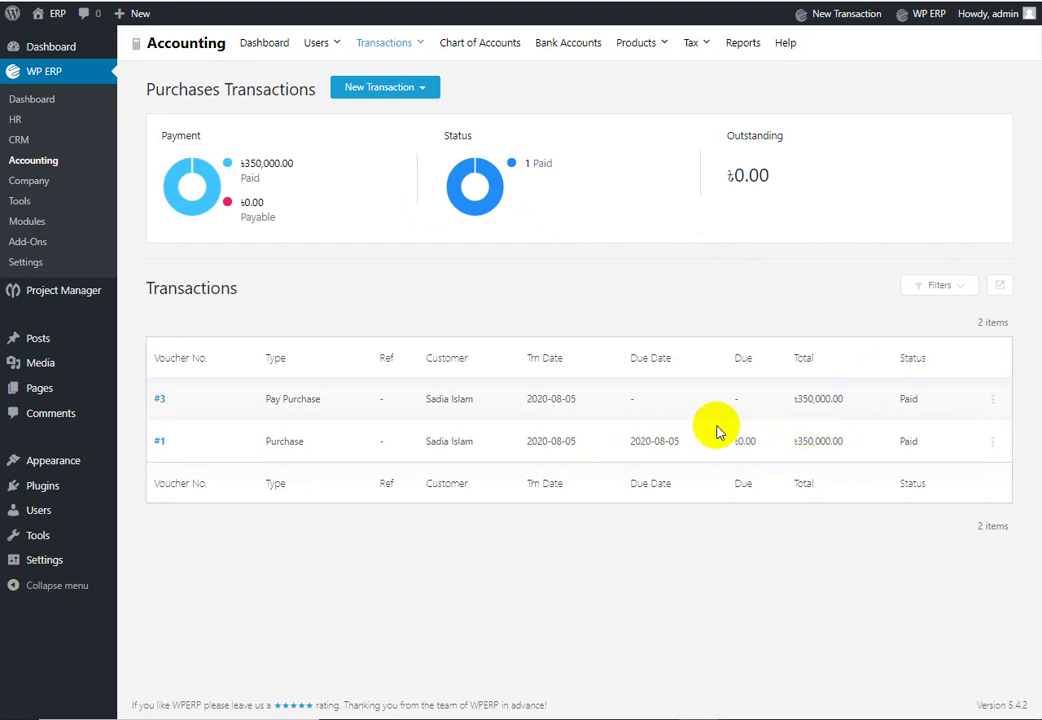
{"action": "left_click", "coordinate": [266, 45]}
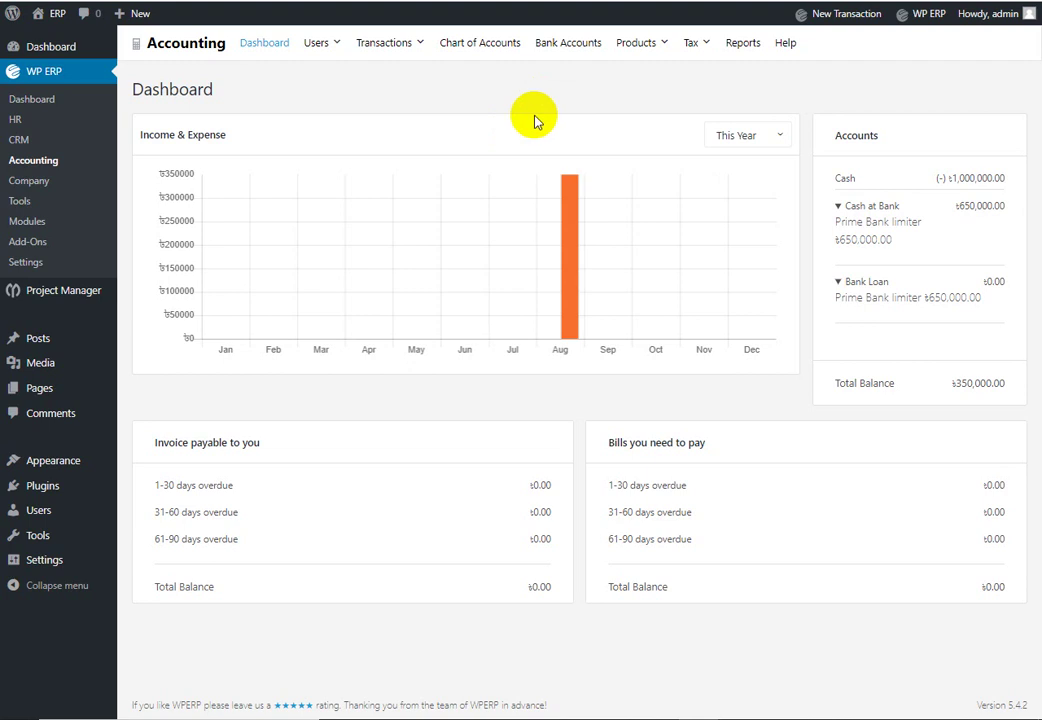
Step: Start a new ledger account and close the account type list without choosing a type
{"action": "left_click", "coordinate": [492, 52]}
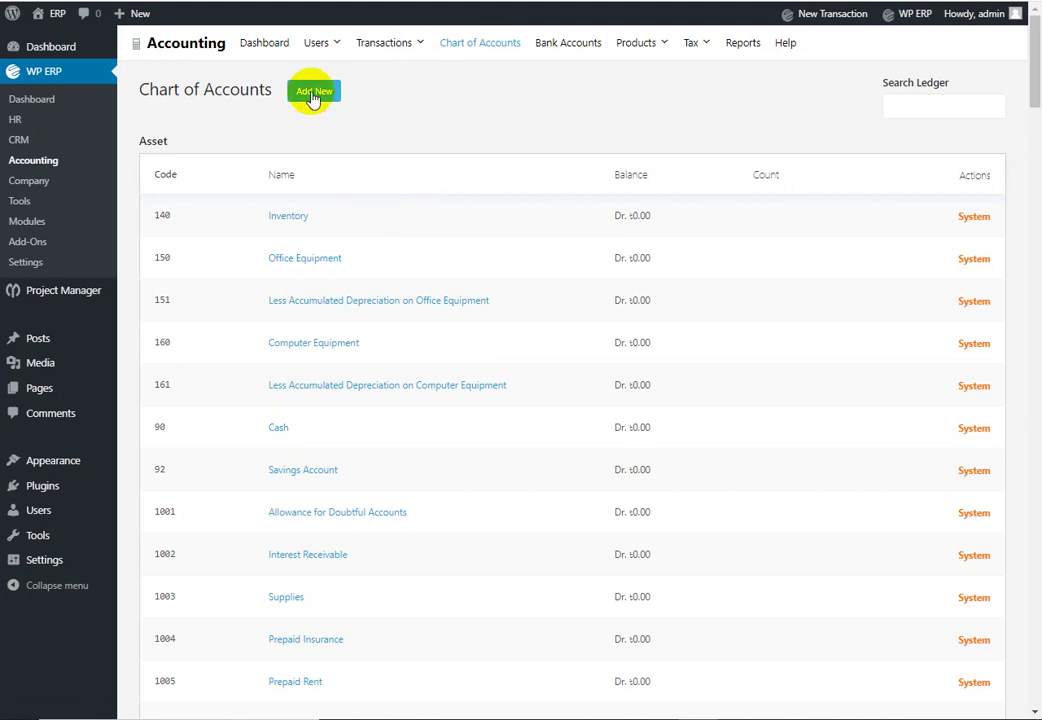
{"action": "left_click", "coordinate": [311, 93]}
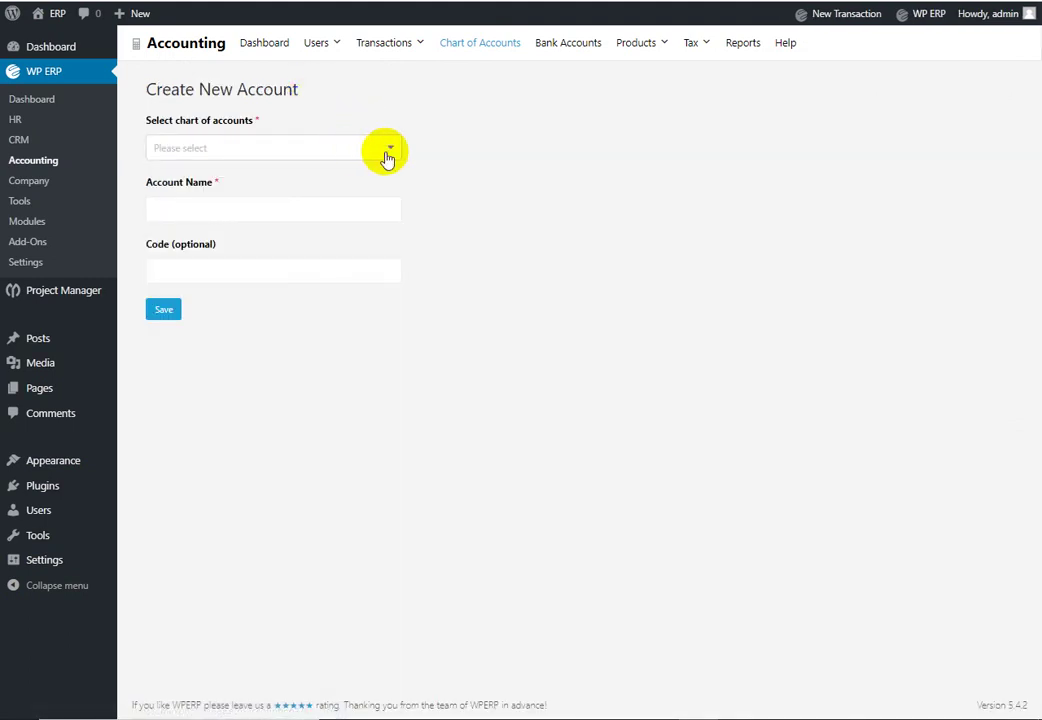
{"action": "left_click", "coordinate": [390, 152]}
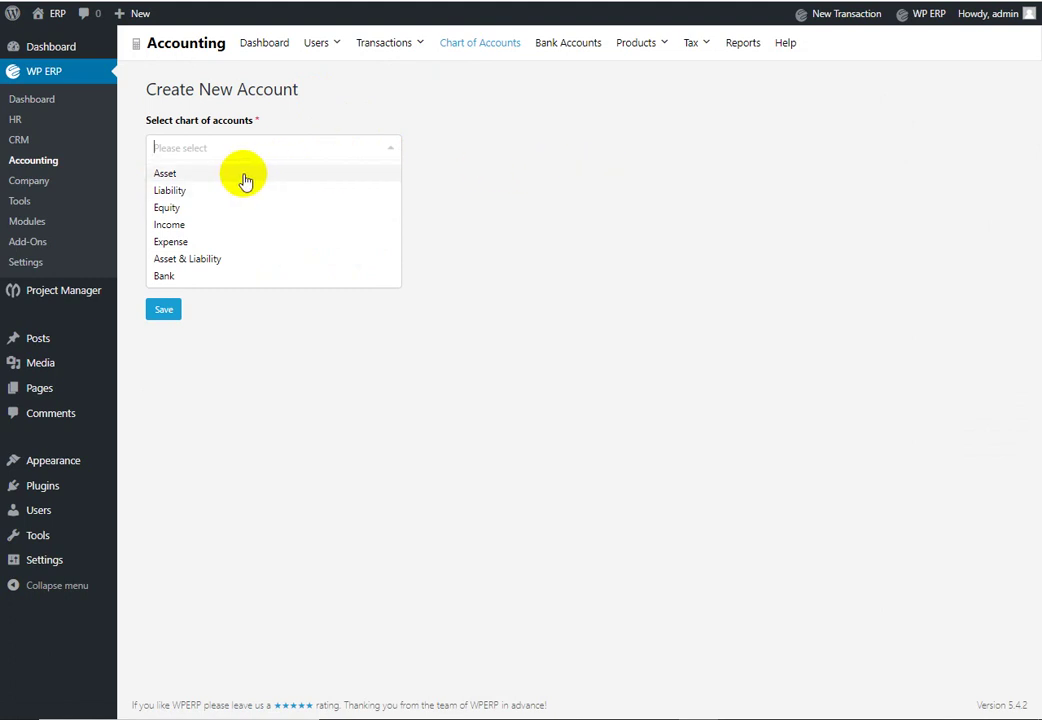
{"action": "left_click", "coordinate": [683, 222]}
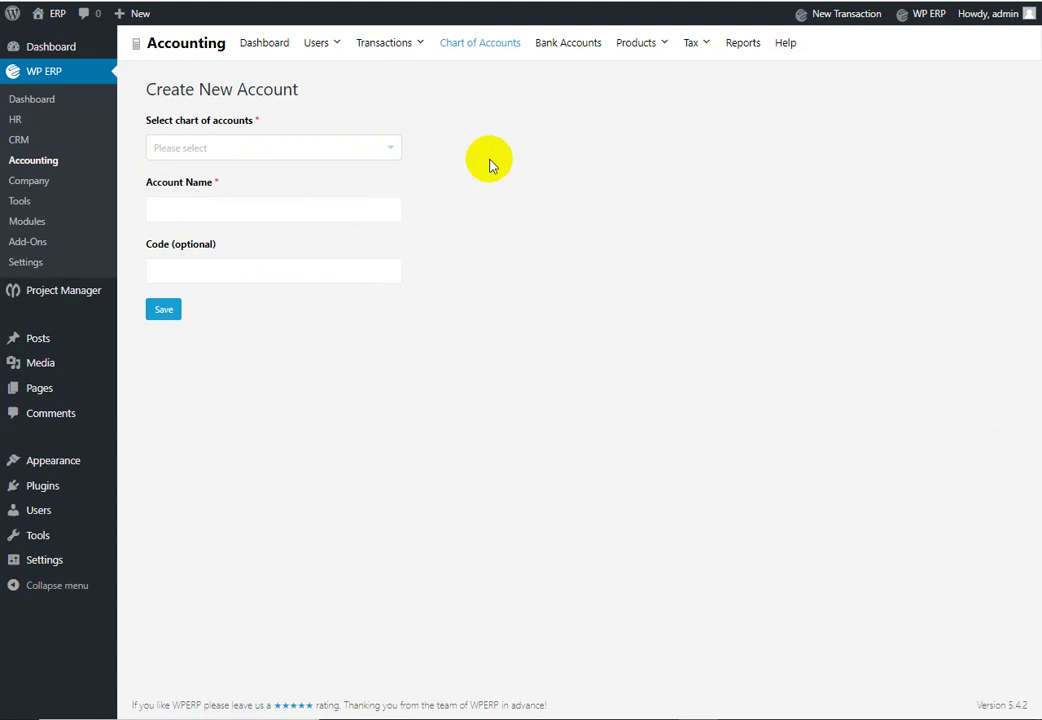
Step: Browse the top menus, view the empty Journals list, then the bank accounts overview
{"action": "left_click", "coordinate": [566, 48]}
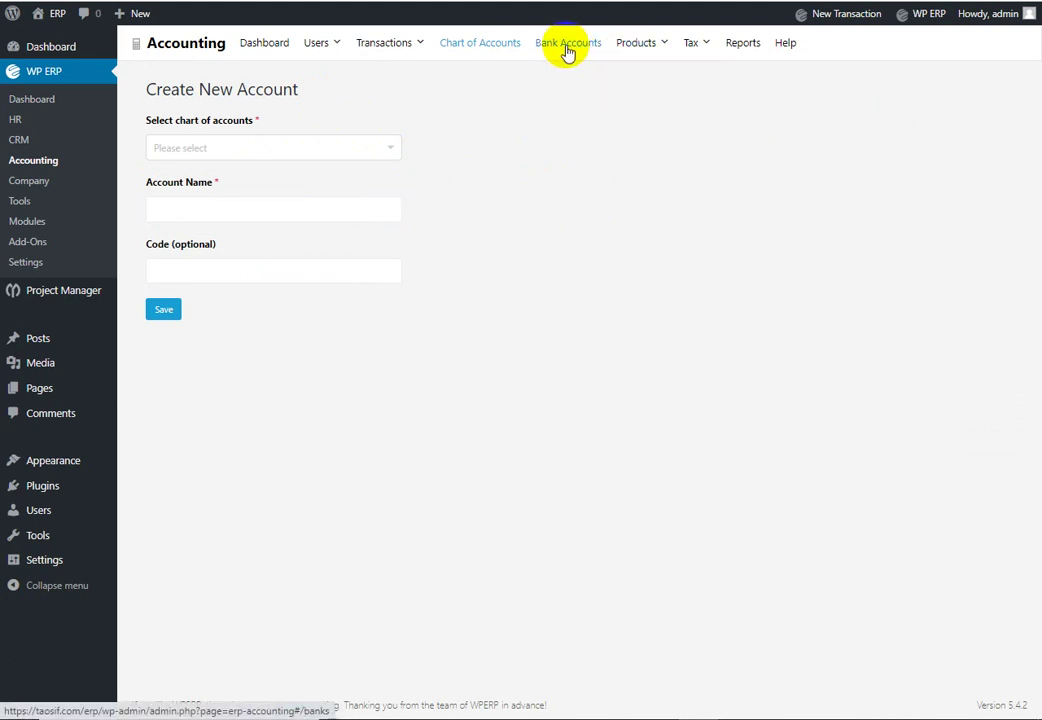
{"action": "left_click", "coordinate": [521, 48]}
{"action": "left_click", "coordinate": [390, 46]}
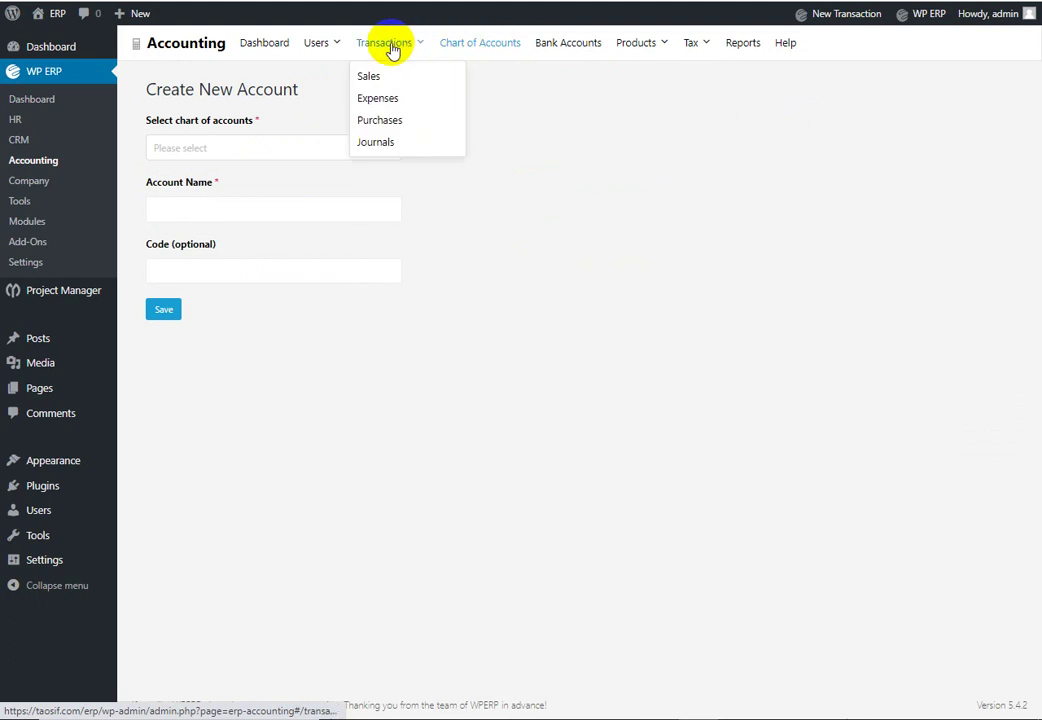
{"action": "left_click", "coordinate": [675, 45]}
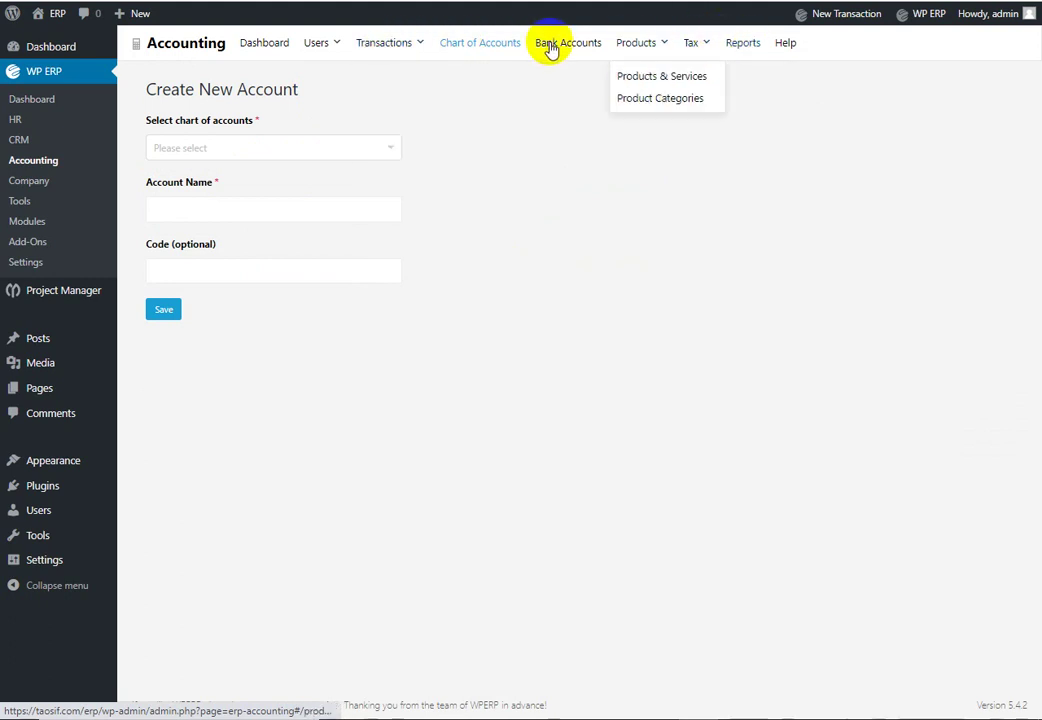
{"action": "left_click", "coordinate": [390, 48]}
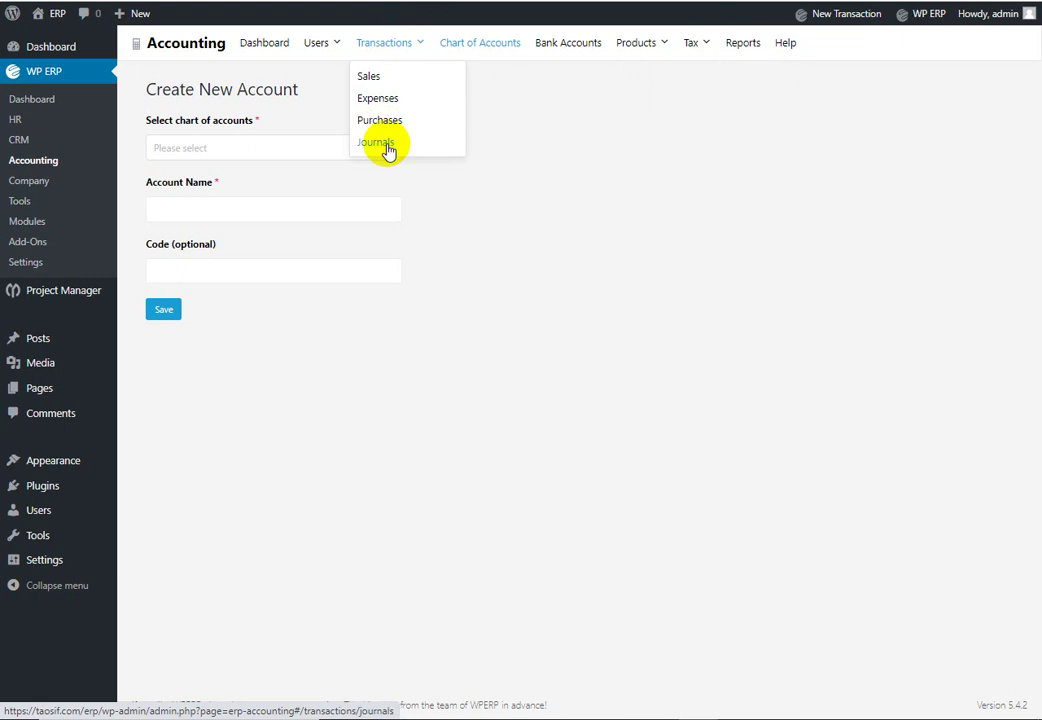
{"action": "left_click", "coordinate": [382, 143]}
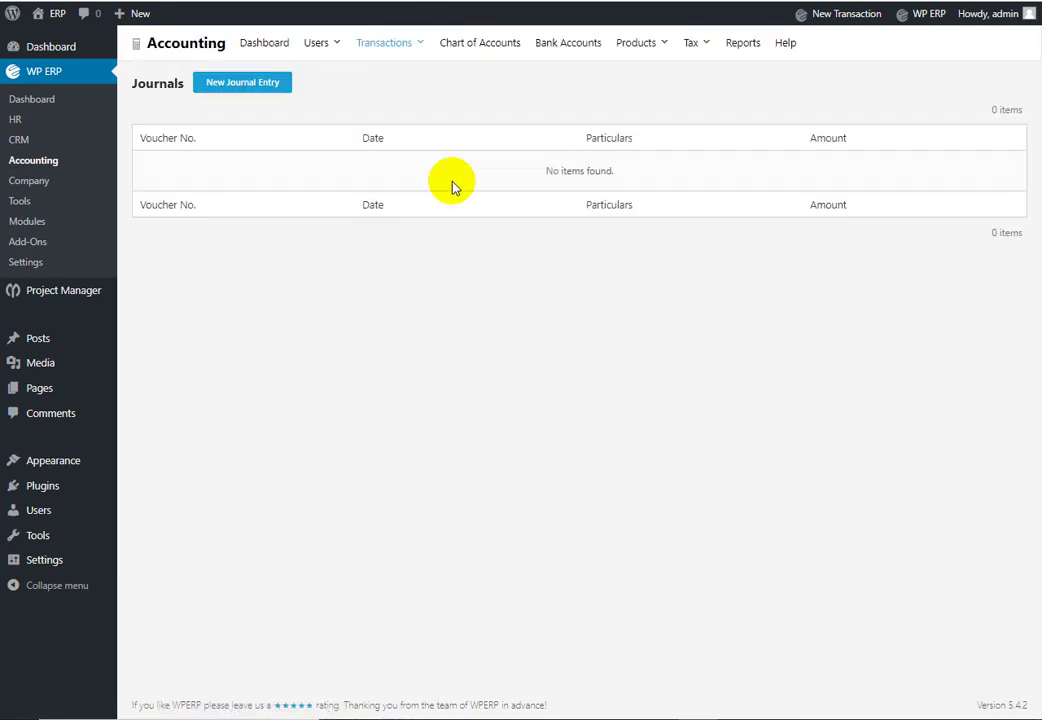
{"action": "left_click", "coordinate": [583, 57]}
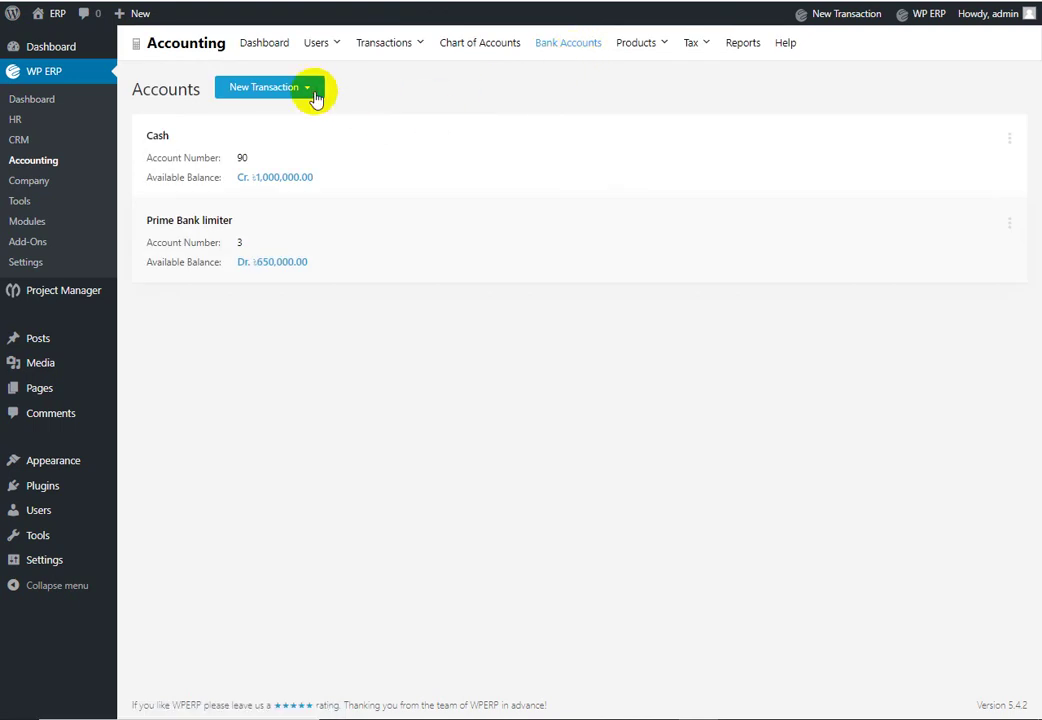
{"action": "left_click", "coordinate": [310, 92]}
Step: Record a 2020-08-05 journal: Loan debit 1,000,000 and Cash credit 1,000,000, saved as voucher #4
{"action": "mouse_move", "coordinate": [418, 55]}
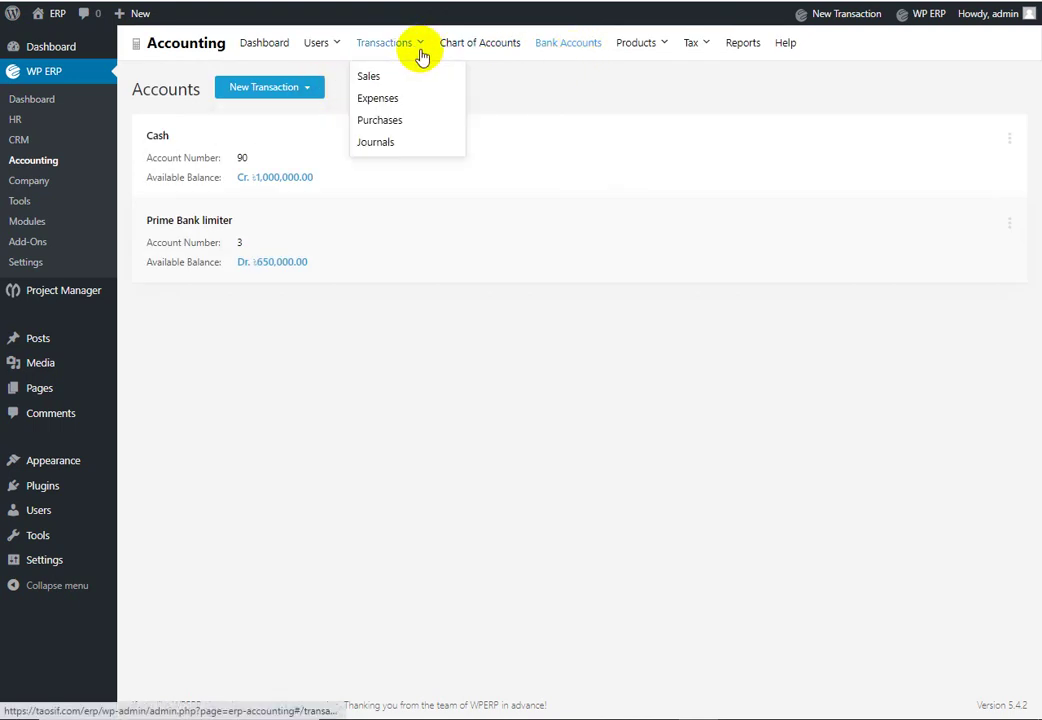
{"action": "left_click", "coordinate": [380, 143]}
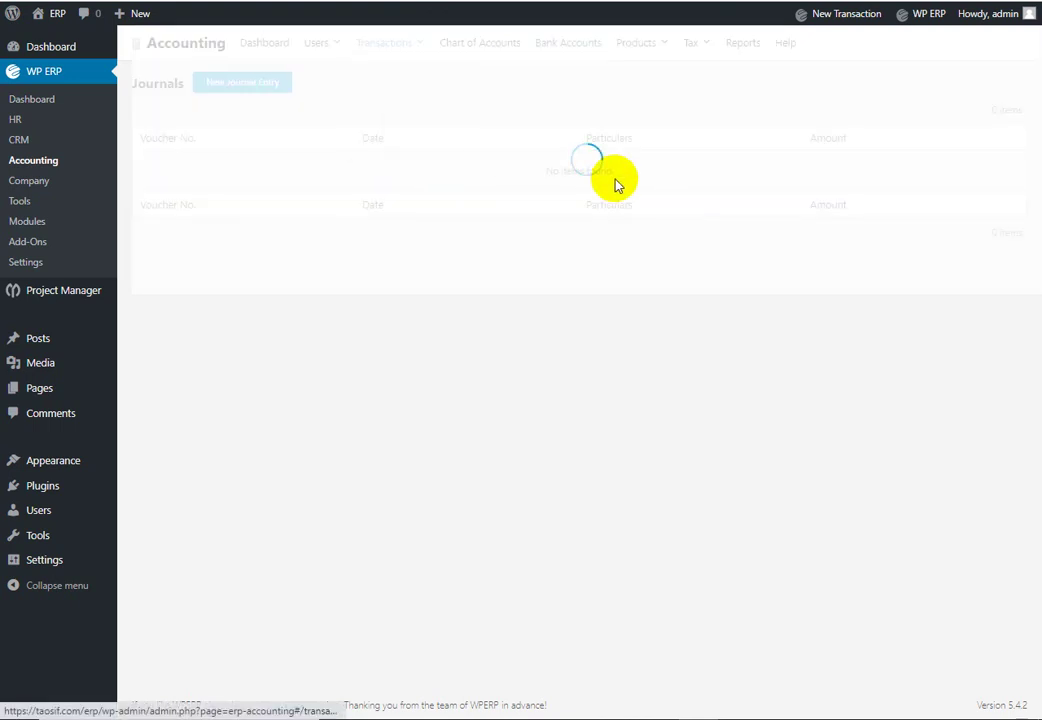
{"action": "left_click", "coordinate": [242, 85]}
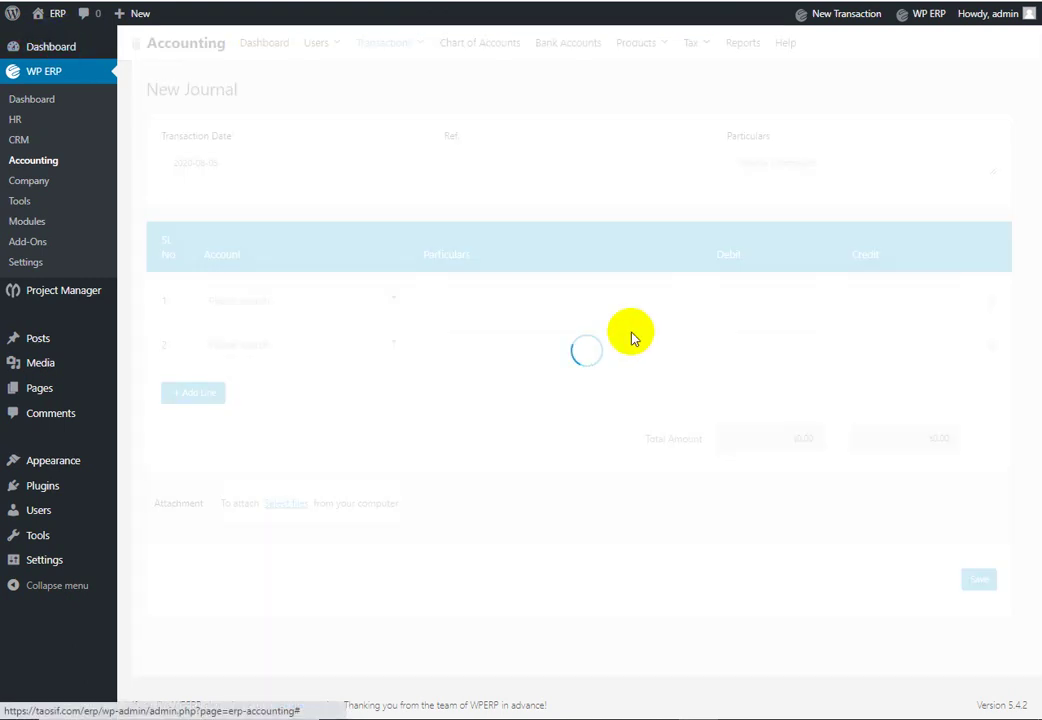
{"action": "left_click", "coordinate": [388, 297]}
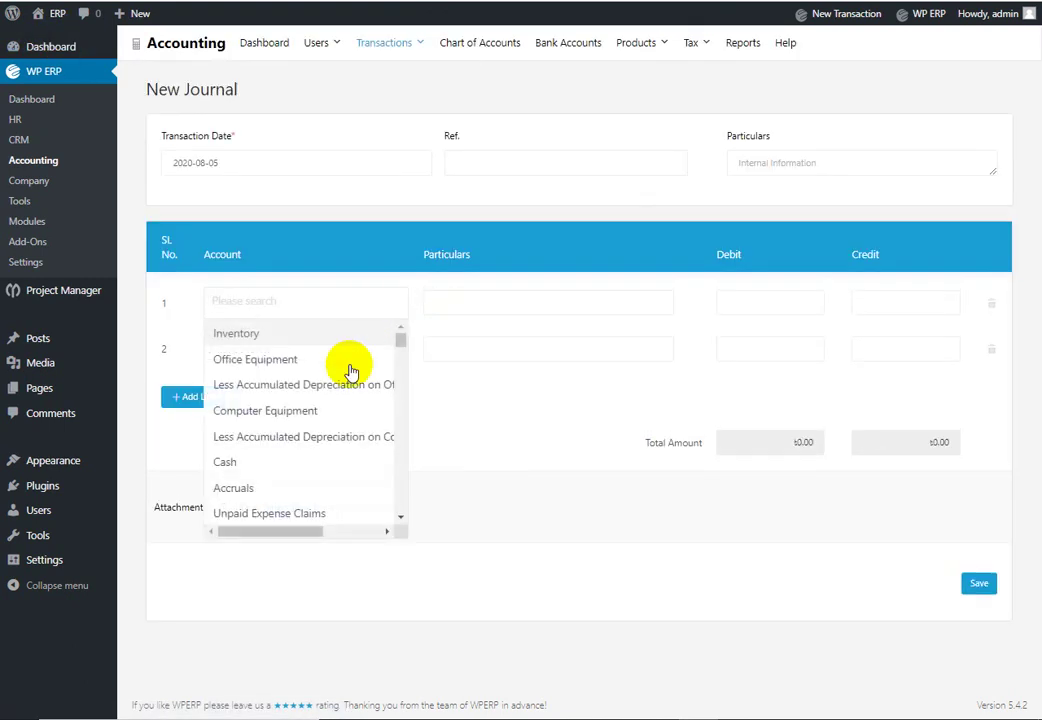
{"action": "scroll", "coordinate": [360, 418], "scroll_direction": "down", "scroll_amount": 4}
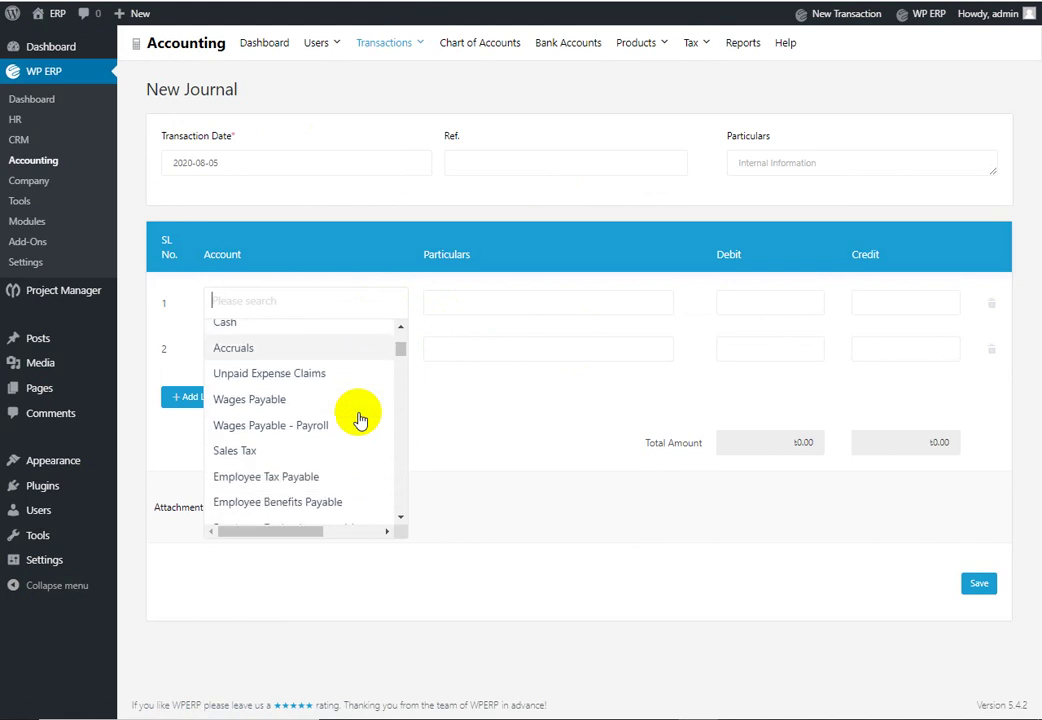
{"action": "scroll", "coordinate": [360, 418], "scroll_direction": "down", "scroll_amount": 5}
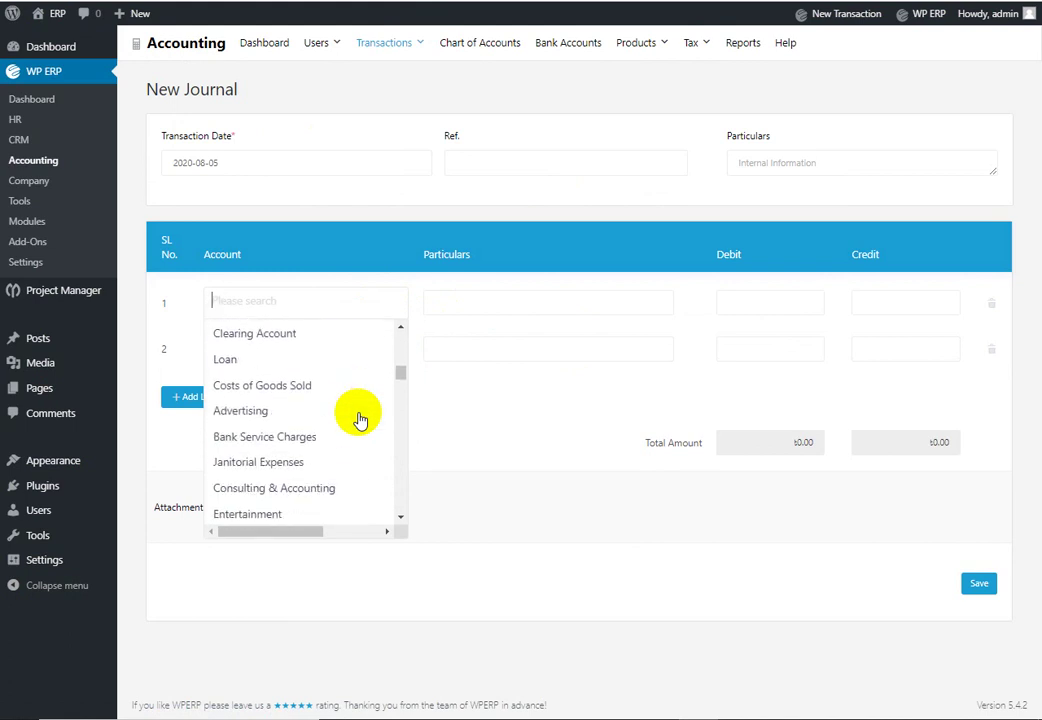
{"action": "left_click", "coordinate": [311, 362]}
{"action": "left_click", "coordinate": [586, 304]}
{"action": "left_click", "coordinate": [766, 304]}
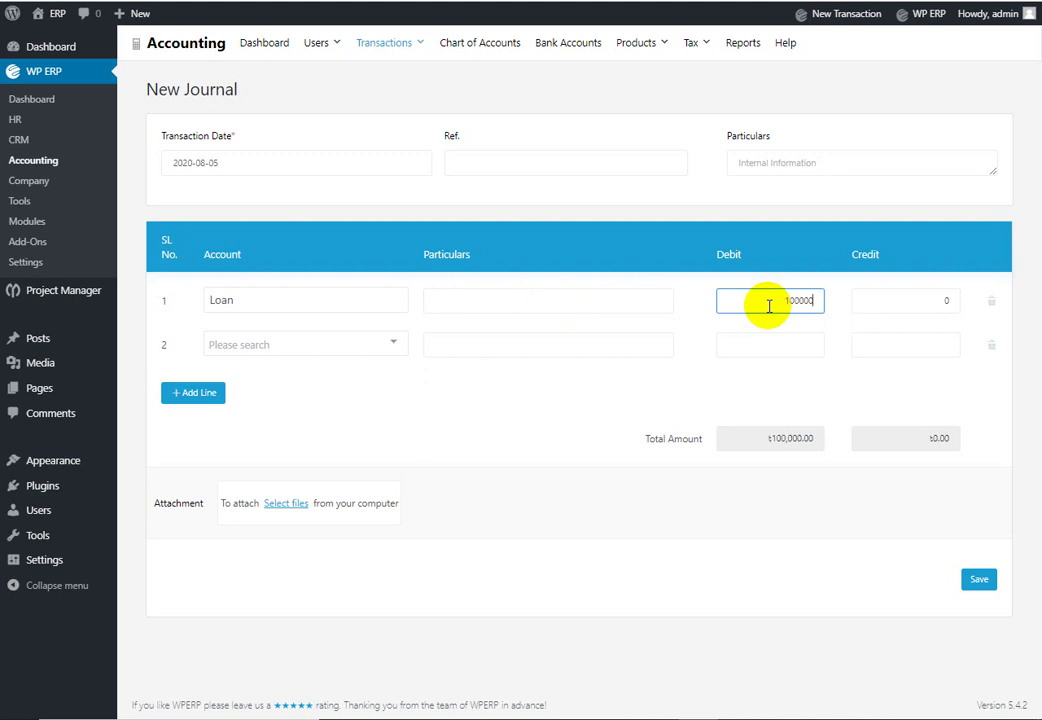
{"action": "left_click", "coordinate": [390, 352]}
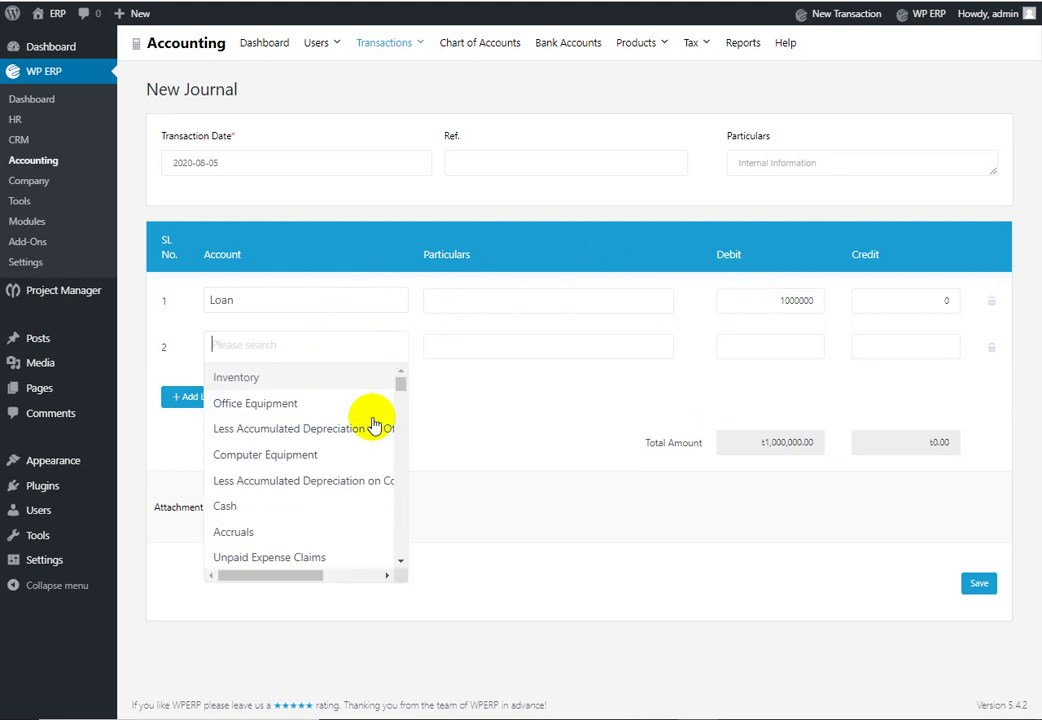
{"action": "left_click", "coordinate": [225, 506]}
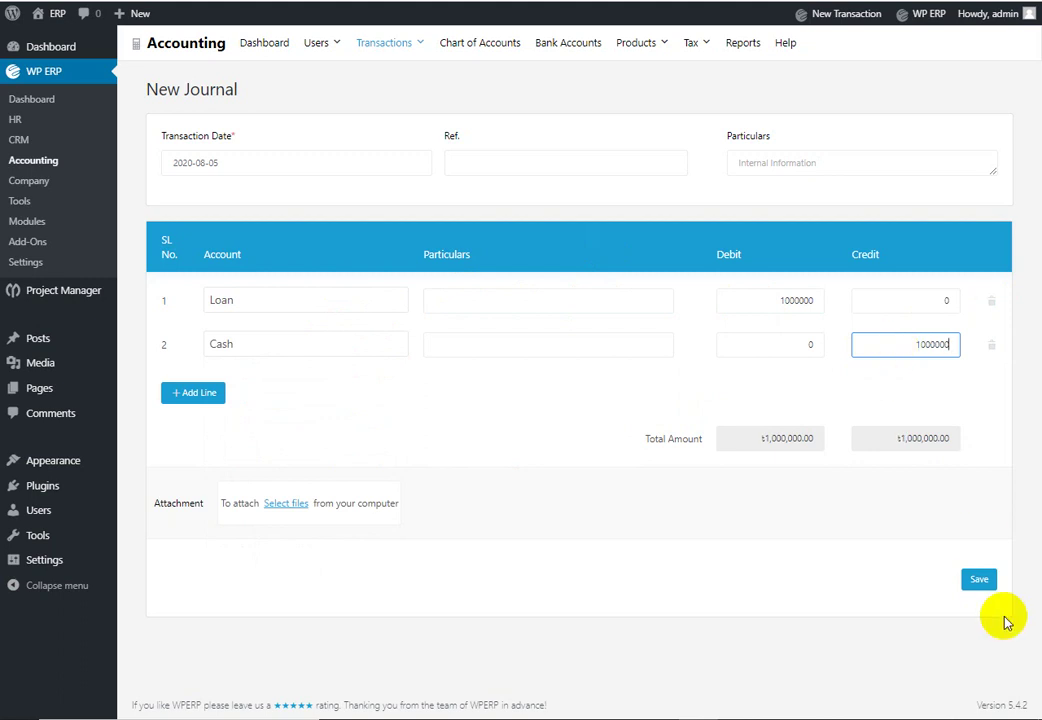
{"action": "left_click", "coordinate": [980, 582]}
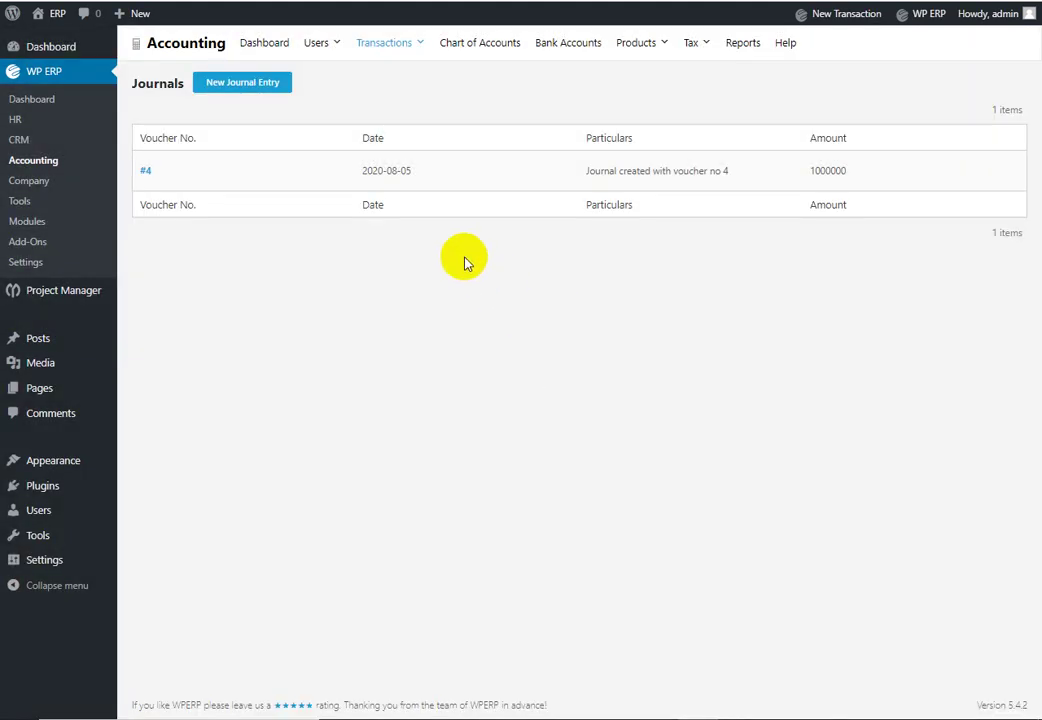
{"action": "left_click", "coordinate": [276, 42]}
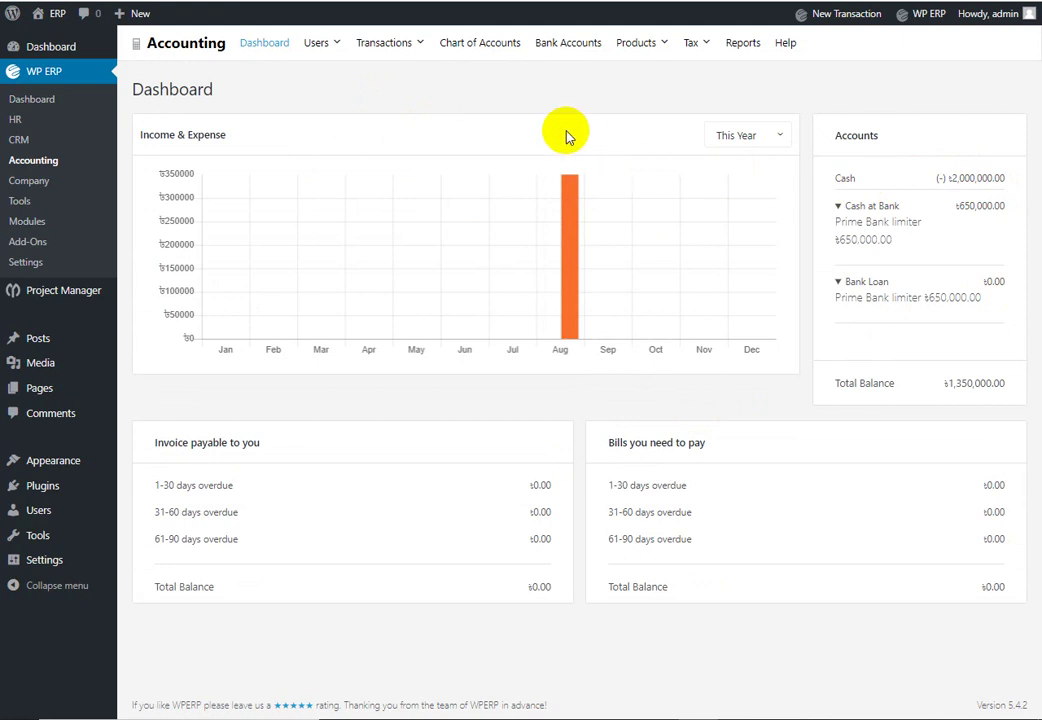
{"action": "mouse_move", "coordinate": [405, 45]}
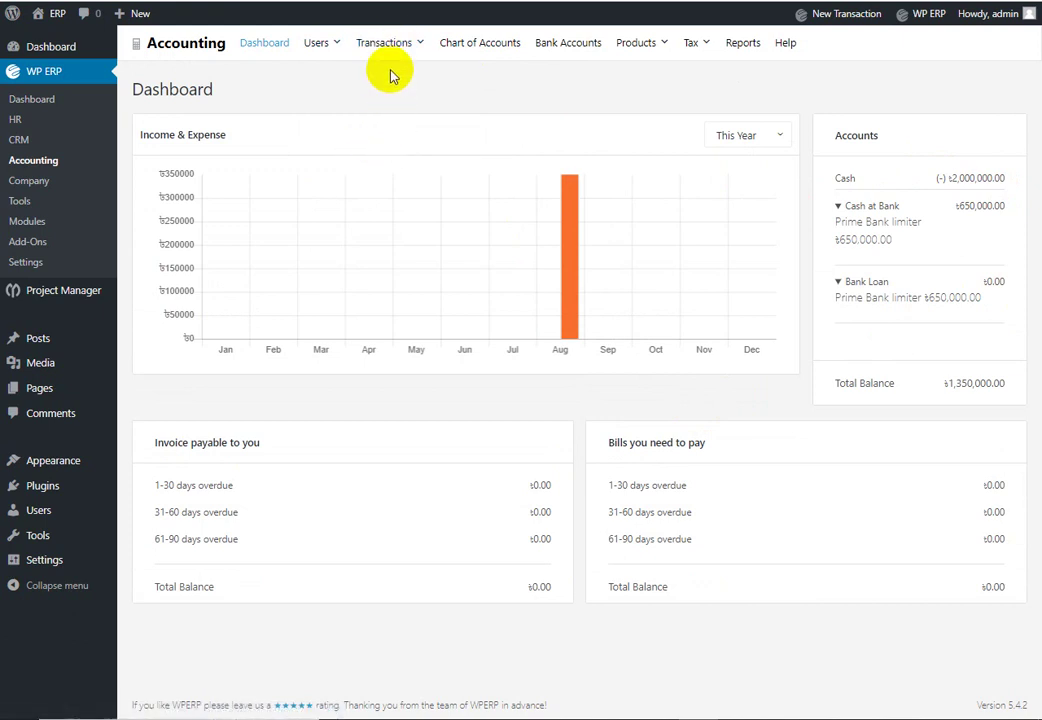
{"action": "left_click", "coordinate": [386, 142]}
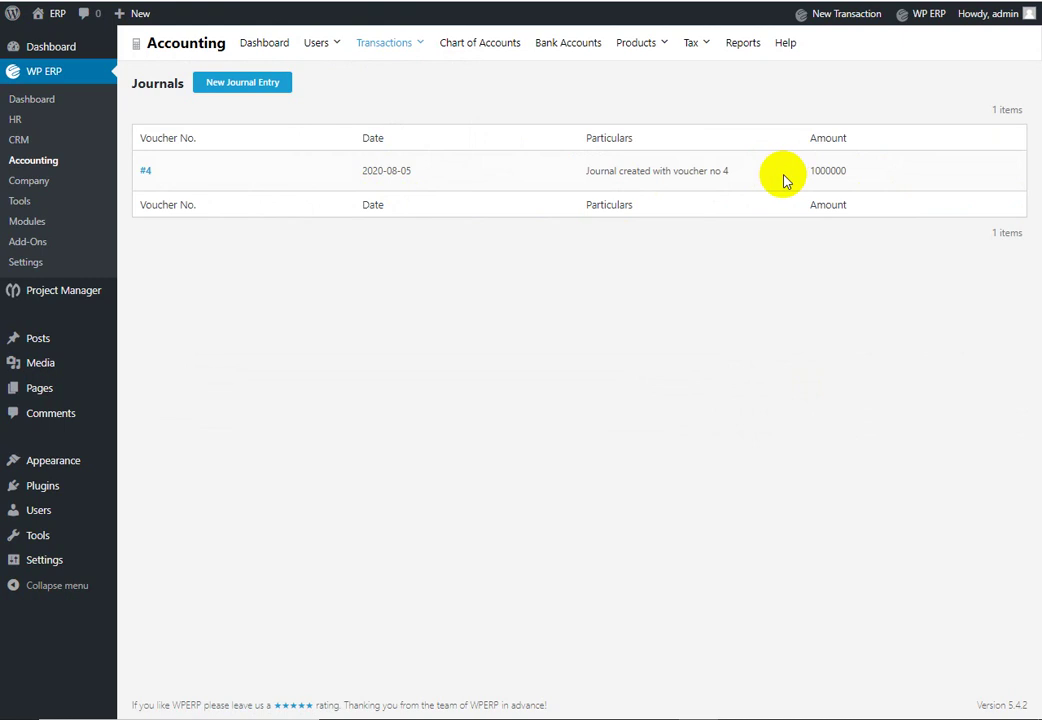
{"action": "left_click", "coordinate": [145, 170]}
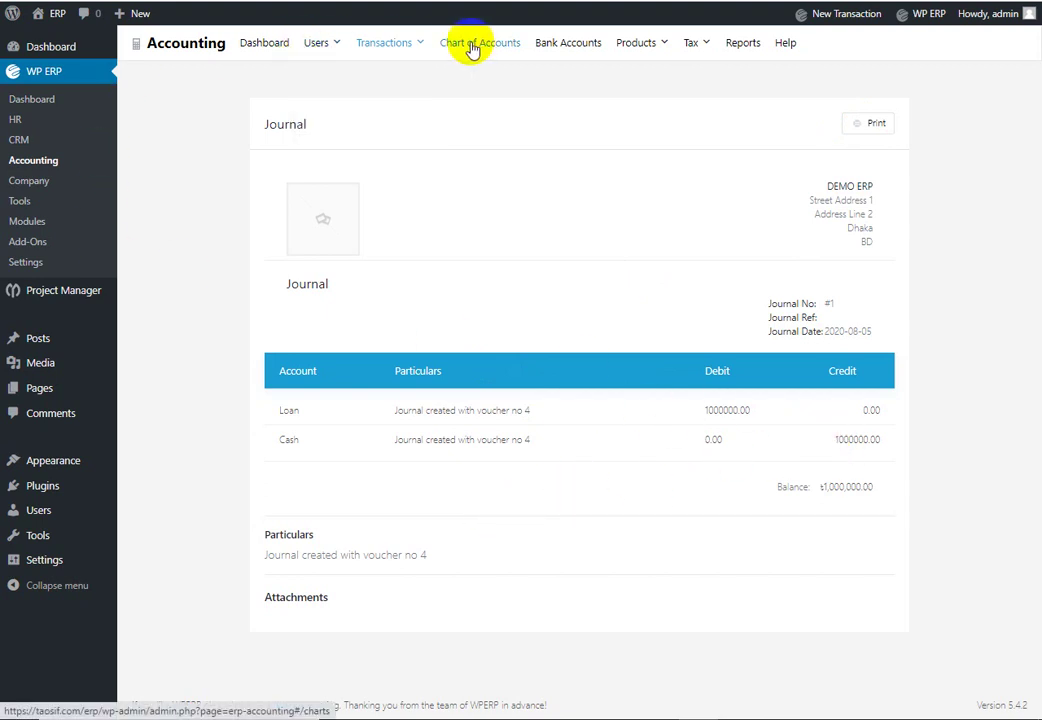
{"action": "mouse_move", "coordinate": [410, 47]}
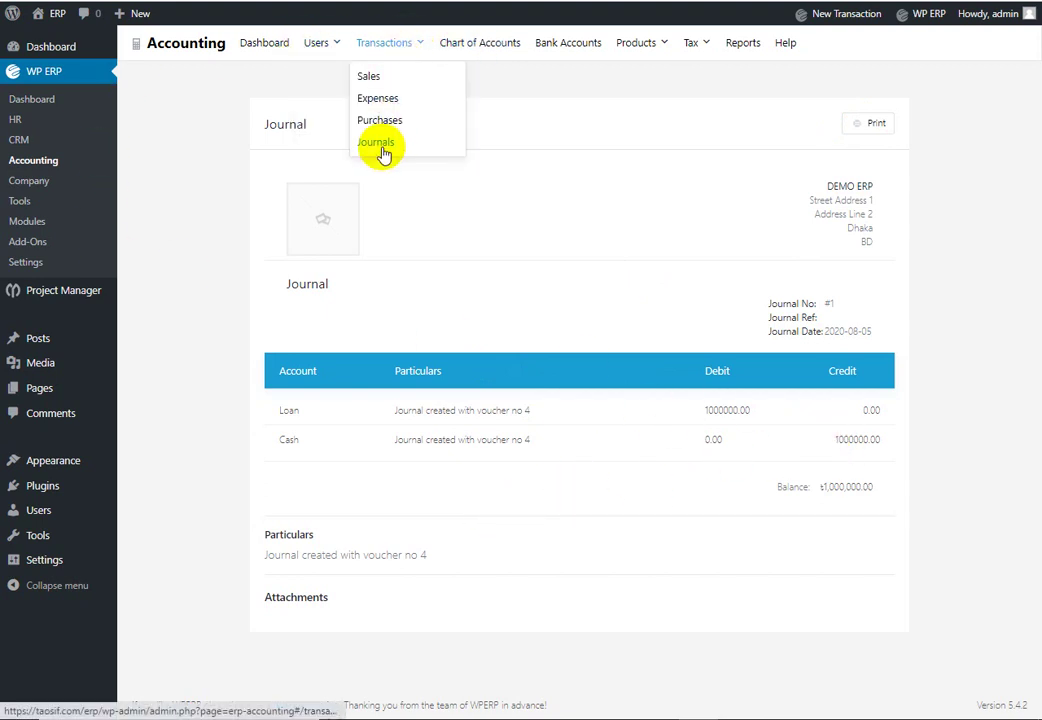
{"action": "left_click", "coordinate": [379, 145]}
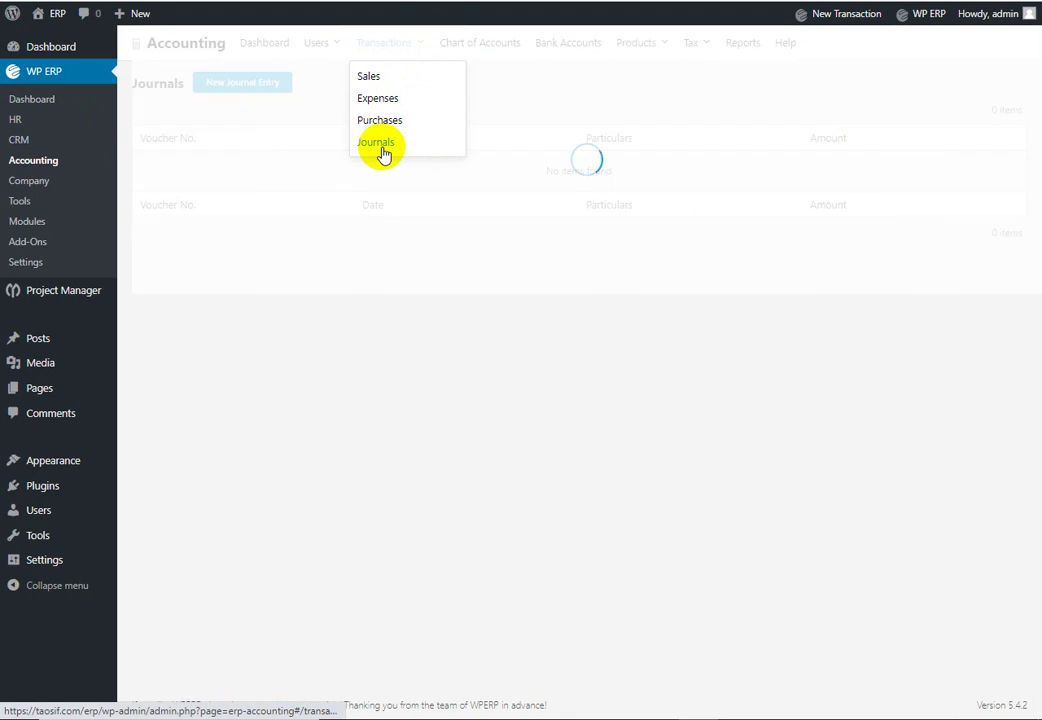
Step: Create a journal debiting Cash and crediting Loan 2,000,000 each, saved as voucher #5
{"action": "left_click", "coordinate": [260, 88]}
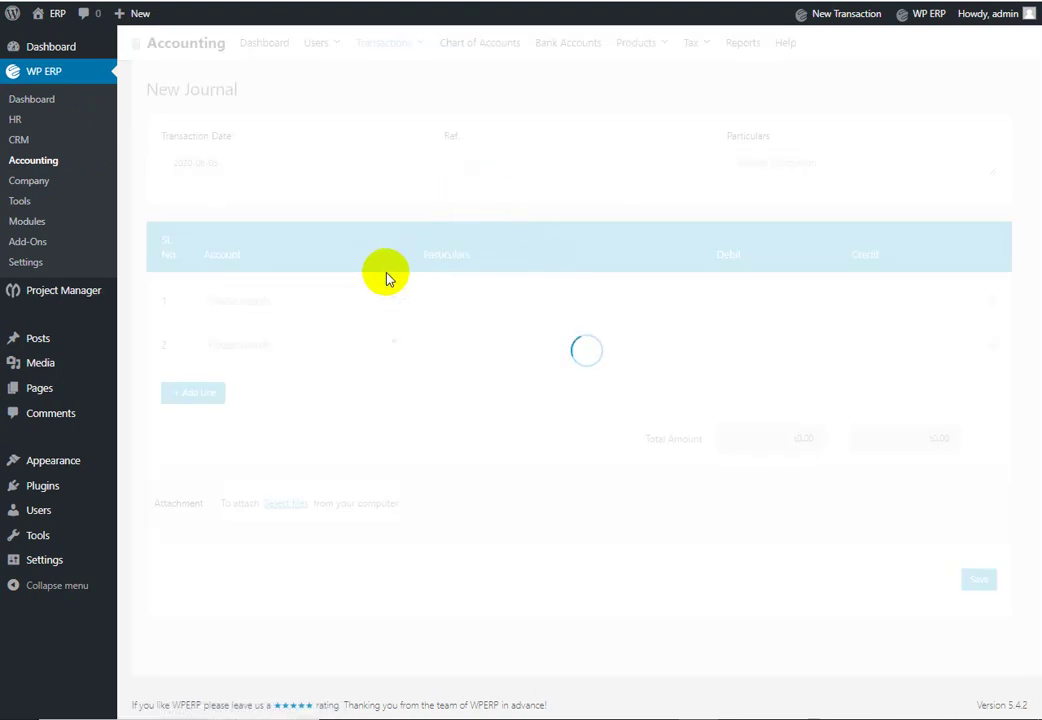
{"action": "left_click", "coordinate": [365, 302]}
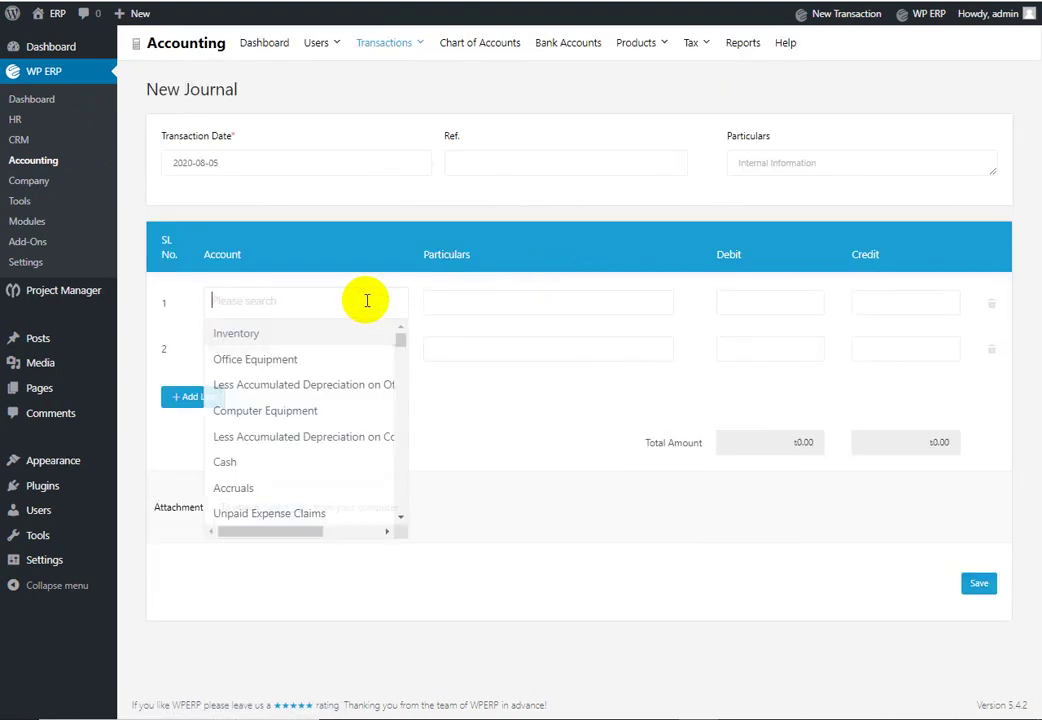
{"action": "left_click", "coordinate": [298, 458]}
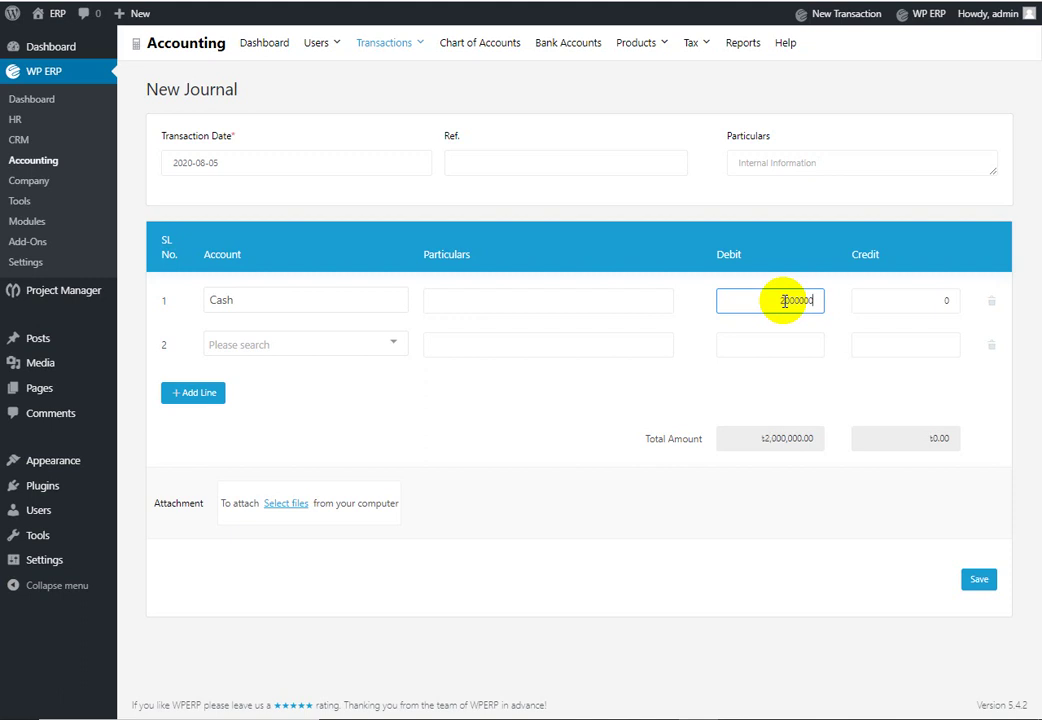
{"action": "left_click", "coordinate": [362, 346]}
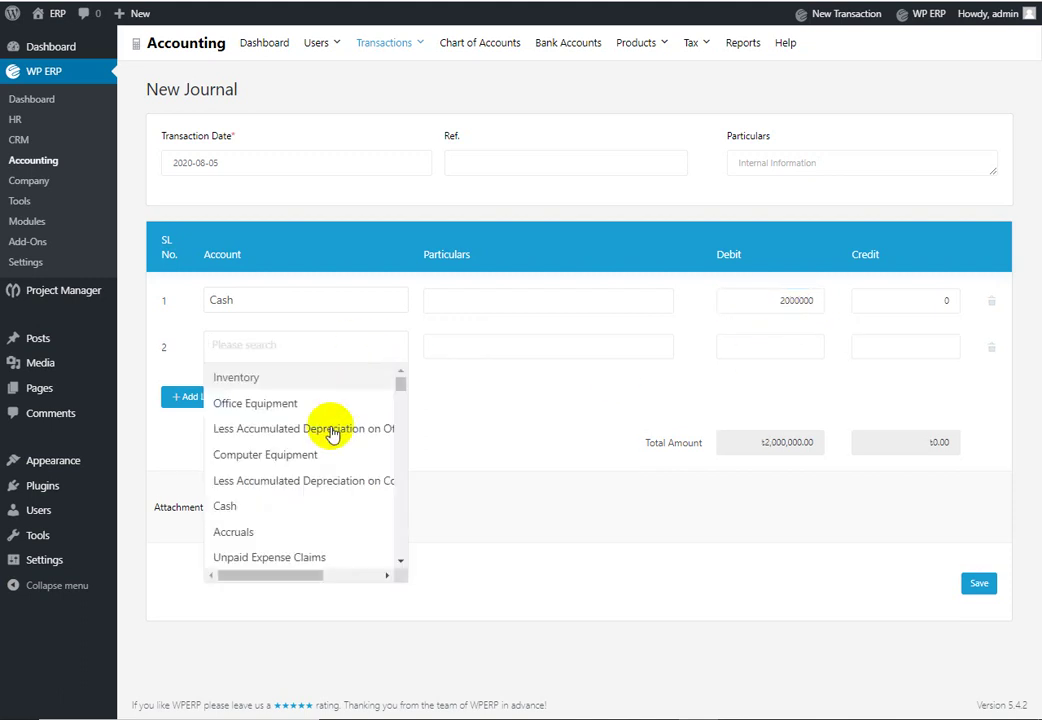
{"action": "scroll", "coordinate": [297, 535], "scroll_direction": "down", "scroll_amount": 6}
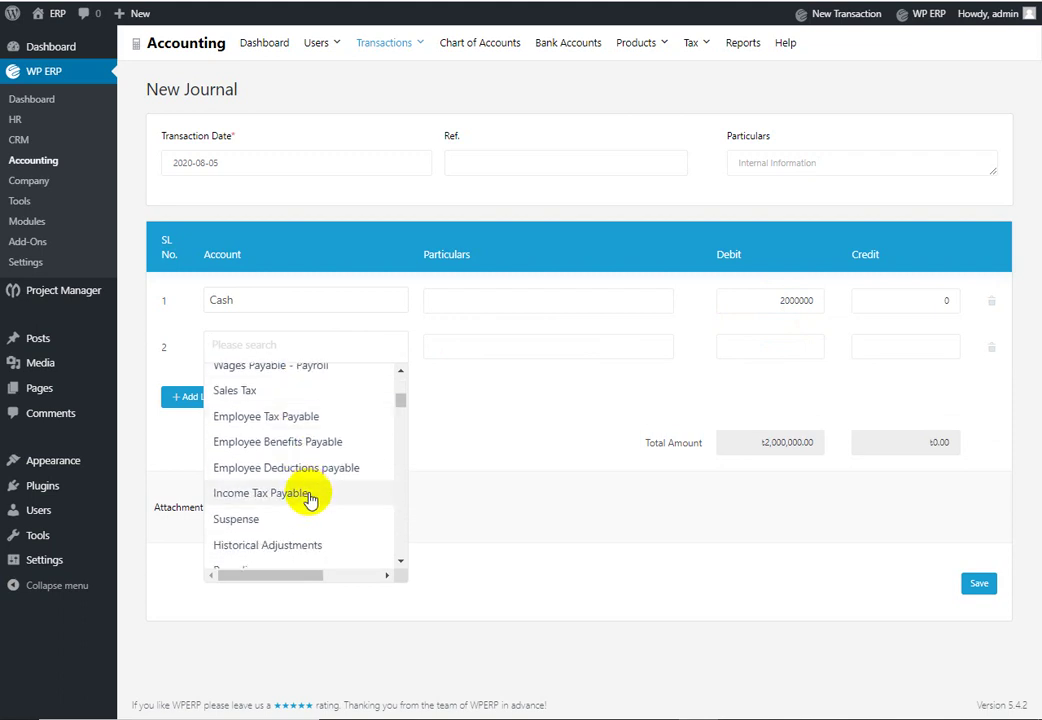
{"action": "scroll", "coordinate": [310, 499], "scroll_direction": "down", "scroll_amount": 3}
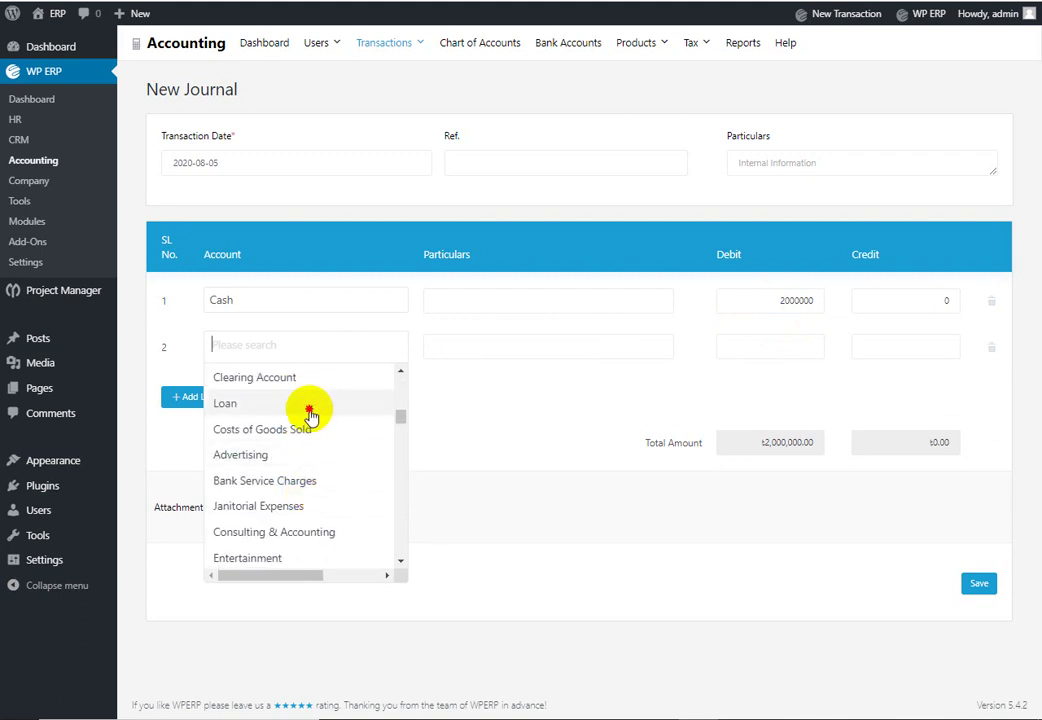
{"action": "left_click", "coordinate": [309, 405]}
{"action": "left_click", "coordinate": [928, 343]}
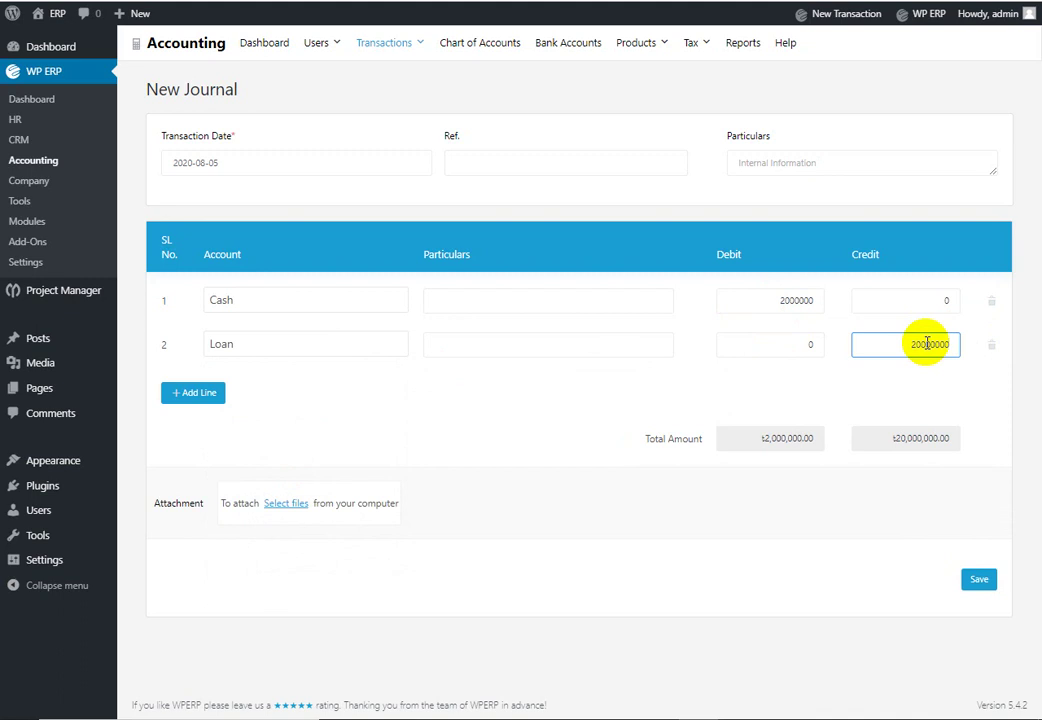
{"action": "left_click", "coordinate": [978, 580]}
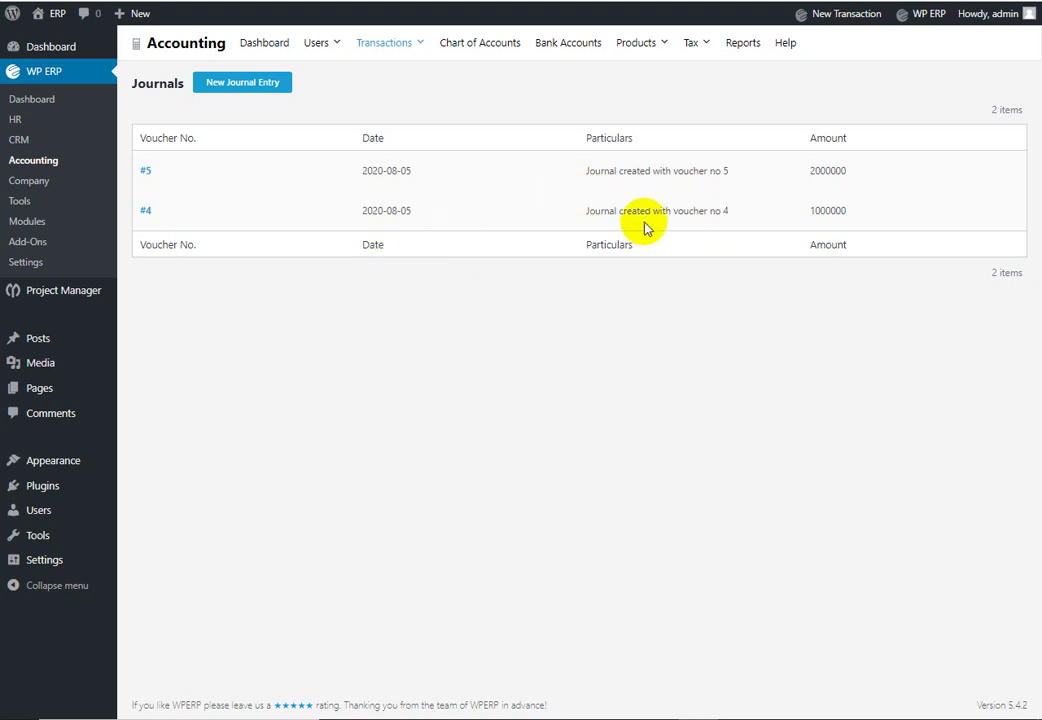
Step: Review the dashboard balances (Cash 0.00, Cash at Bank 650,000.00) and collapse Cash at Bank details
{"action": "left_click", "coordinate": [280, 44]}
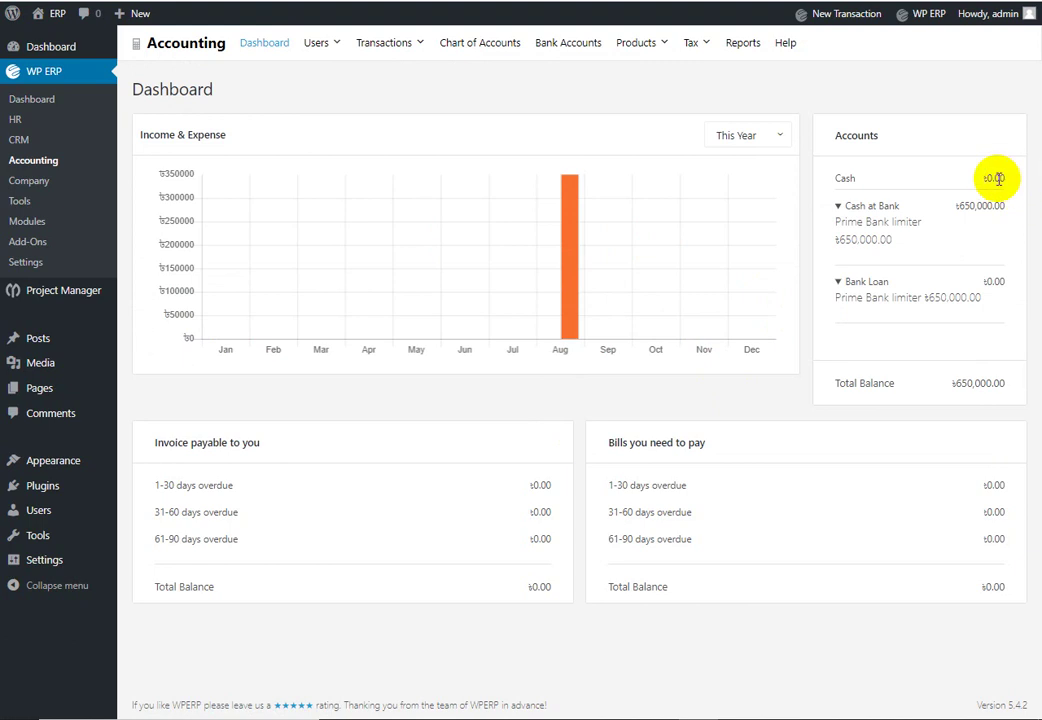
{"action": "double_click", "coordinate": [988, 179]}
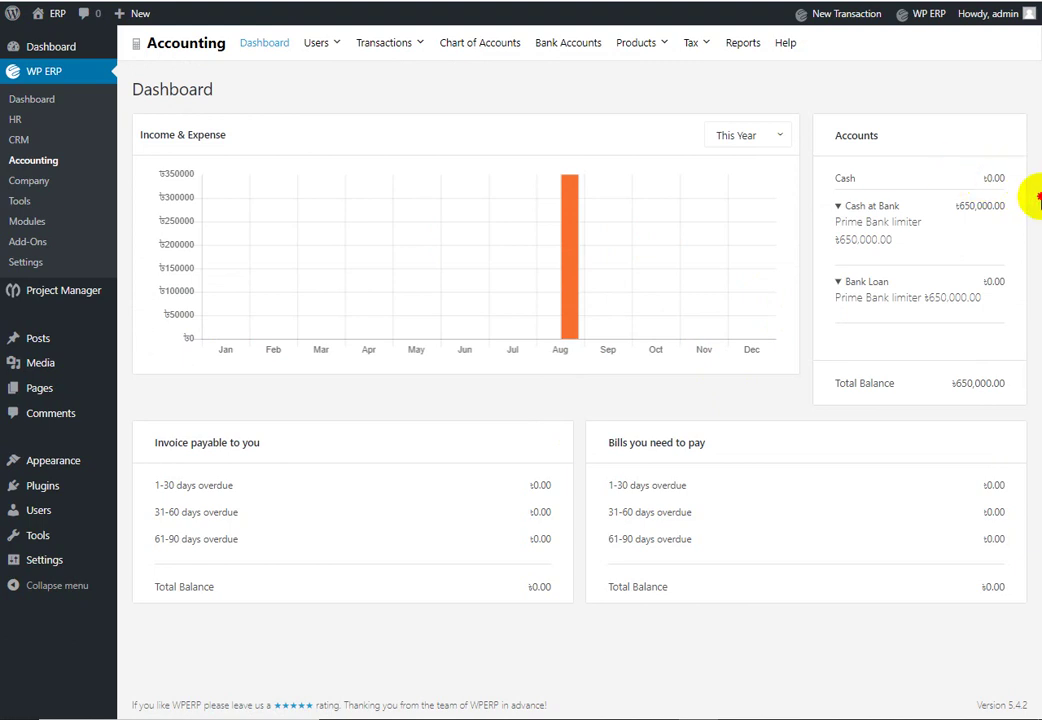
{"action": "left_click_drag", "start_coordinate": [1023, 190], "coordinate": [925, 181]}
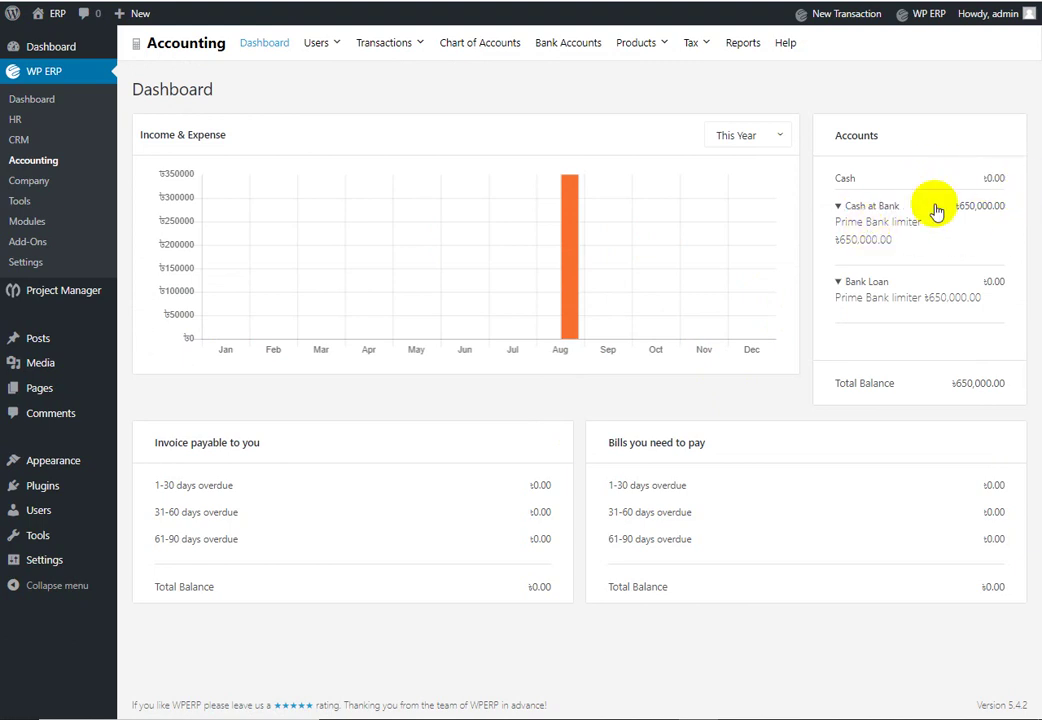
{"action": "left_click", "coordinate": [948, 207]}
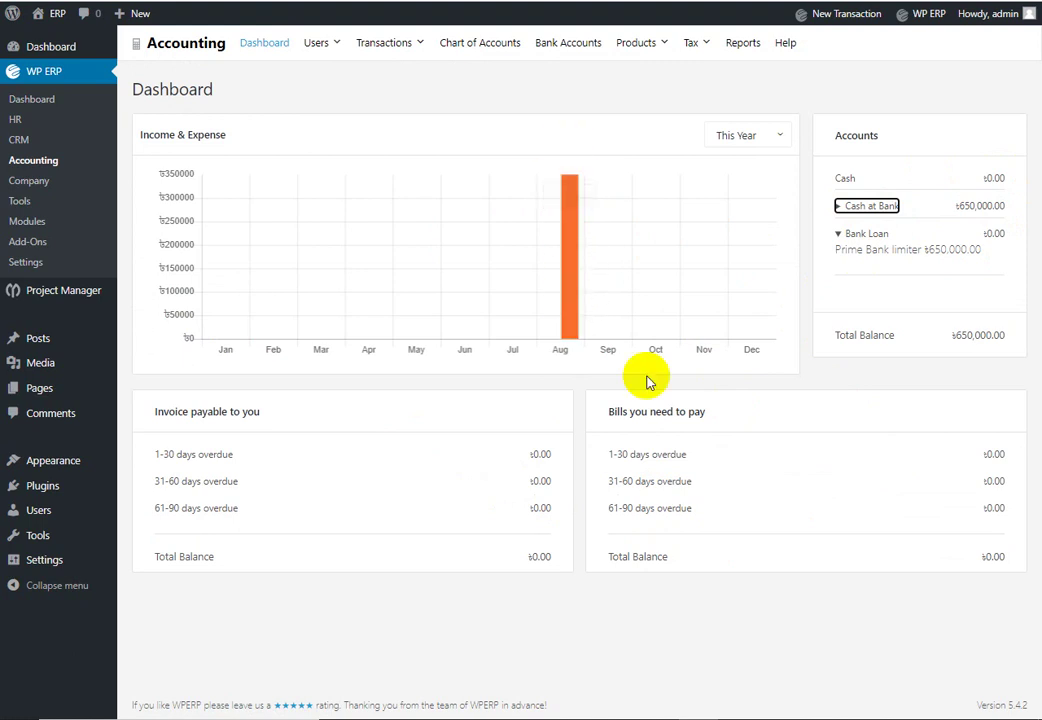
{"action": "left_click", "coordinate": [407, 44]}
Step: Start a new sales invoice for the demo customer with one HP Computer line at 42000
{"action": "left_click", "coordinate": [370, 78]}
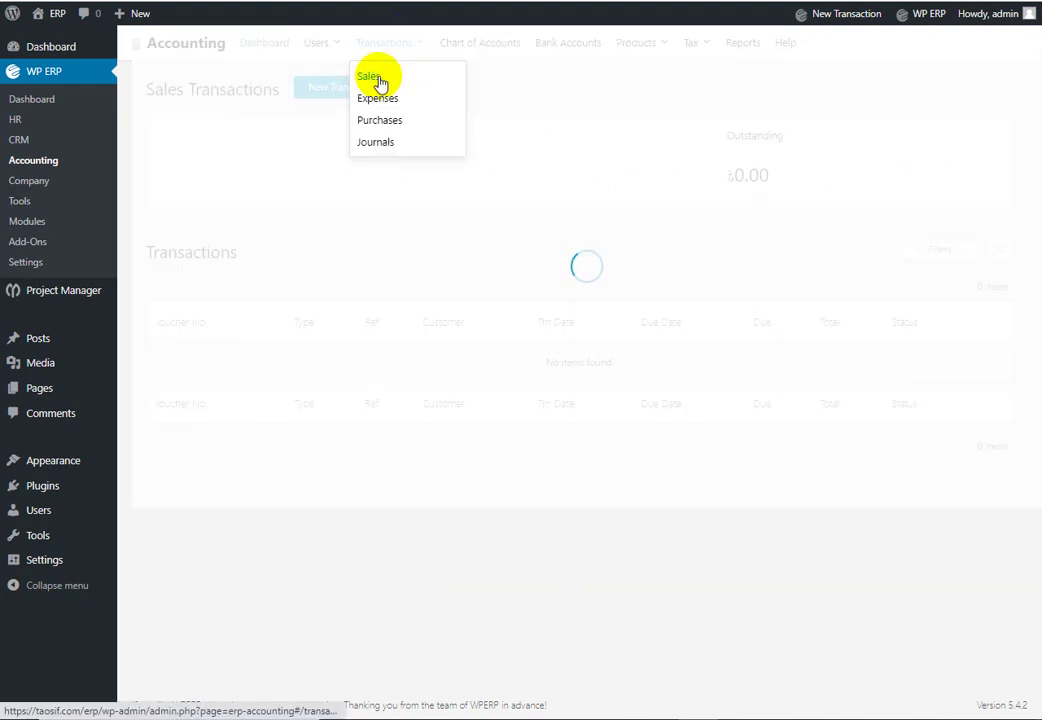
{"action": "left_click", "coordinate": [360, 91]}
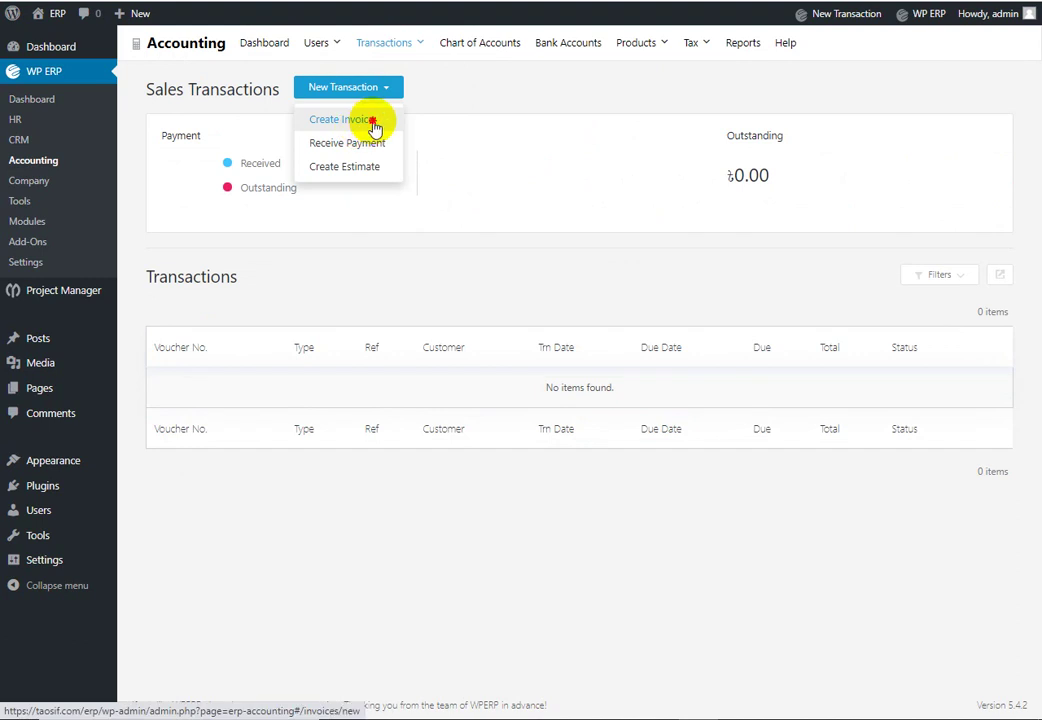
{"action": "left_click", "coordinate": [385, 126]}
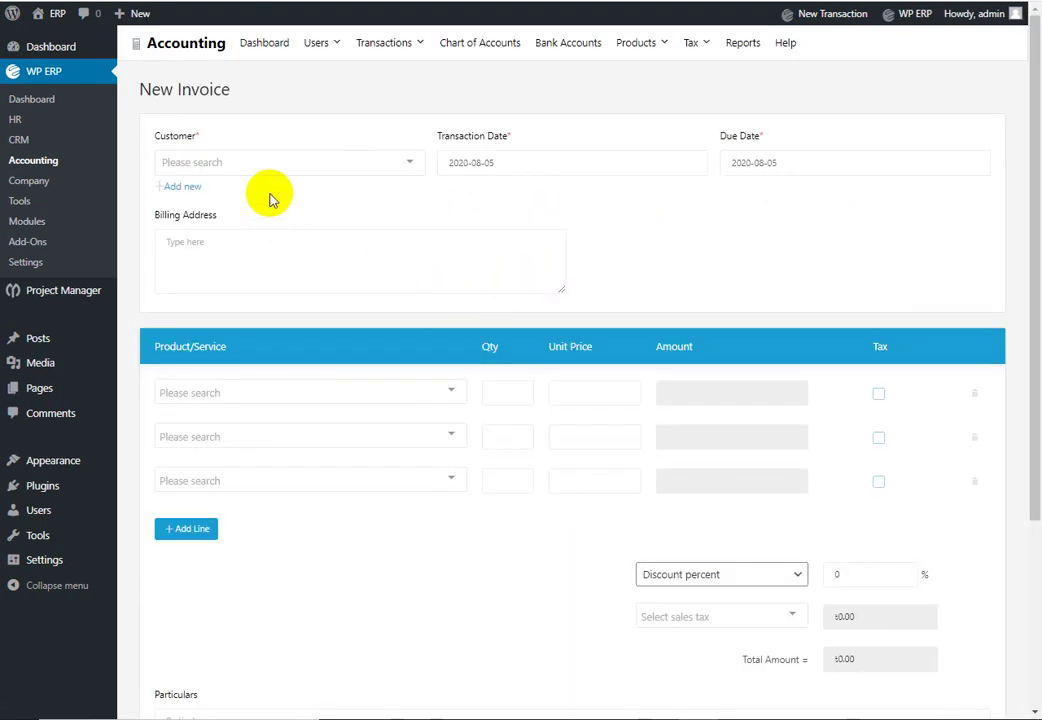
{"action": "left_click", "coordinate": [375, 163]}
{"action": "left_click", "coordinate": [340, 192]}
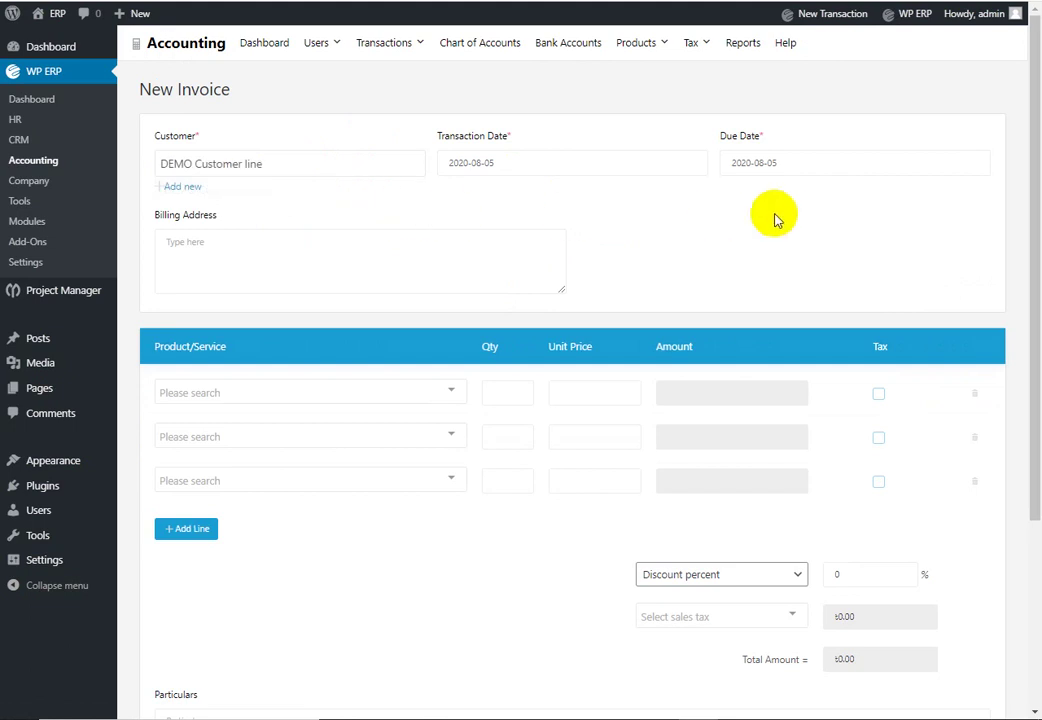
{"action": "left_click", "coordinate": [456, 278]}
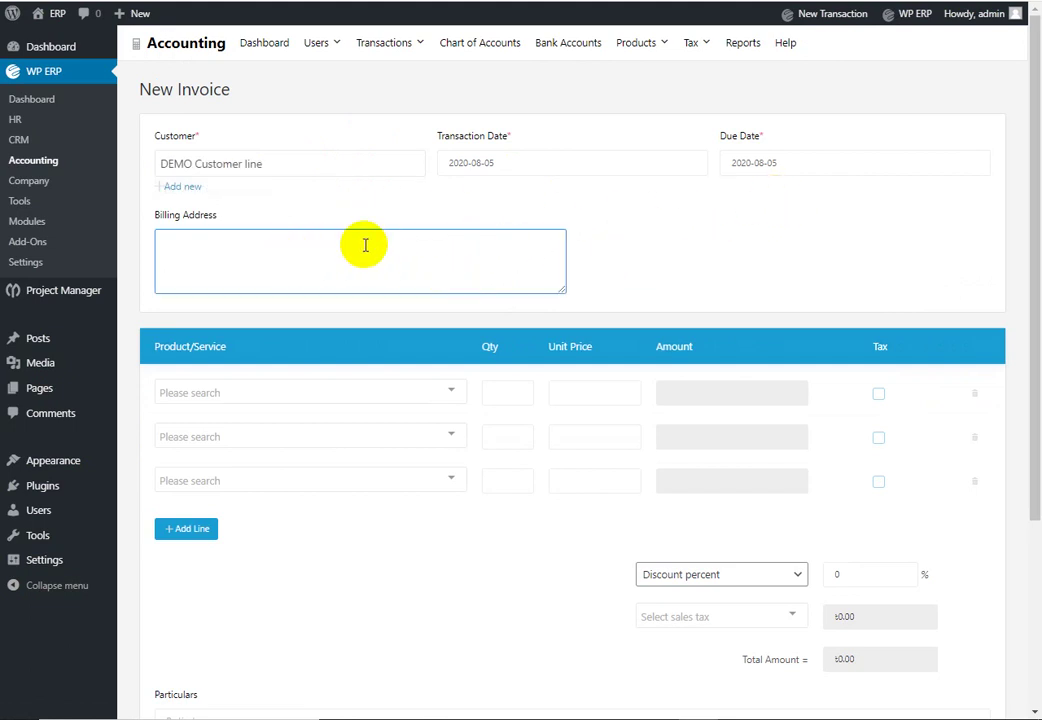
{"action": "left_click", "coordinate": [452, 390]}
{"action": "left_click", "coordinate": [386, 426]}
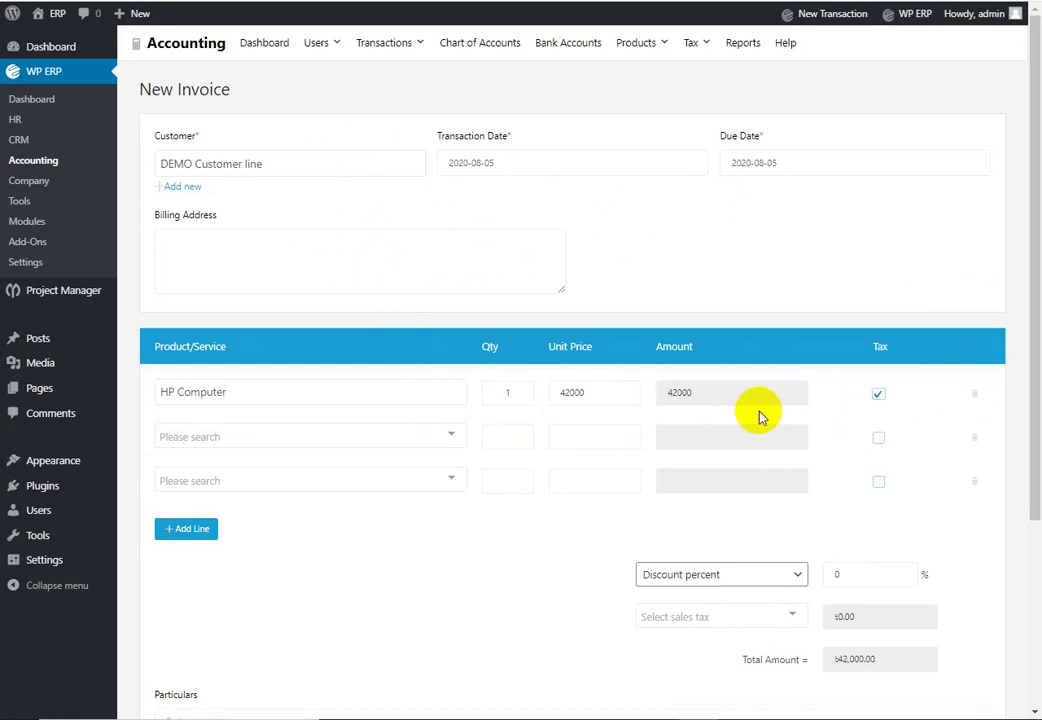
Step: Apply a 5% discount, leave sales tax empty, and save the 39,900 invoice #6
{"action": "scroll", "coordinate": [757, 415], "scroll_direction": "down", "scroll_amount": 1}
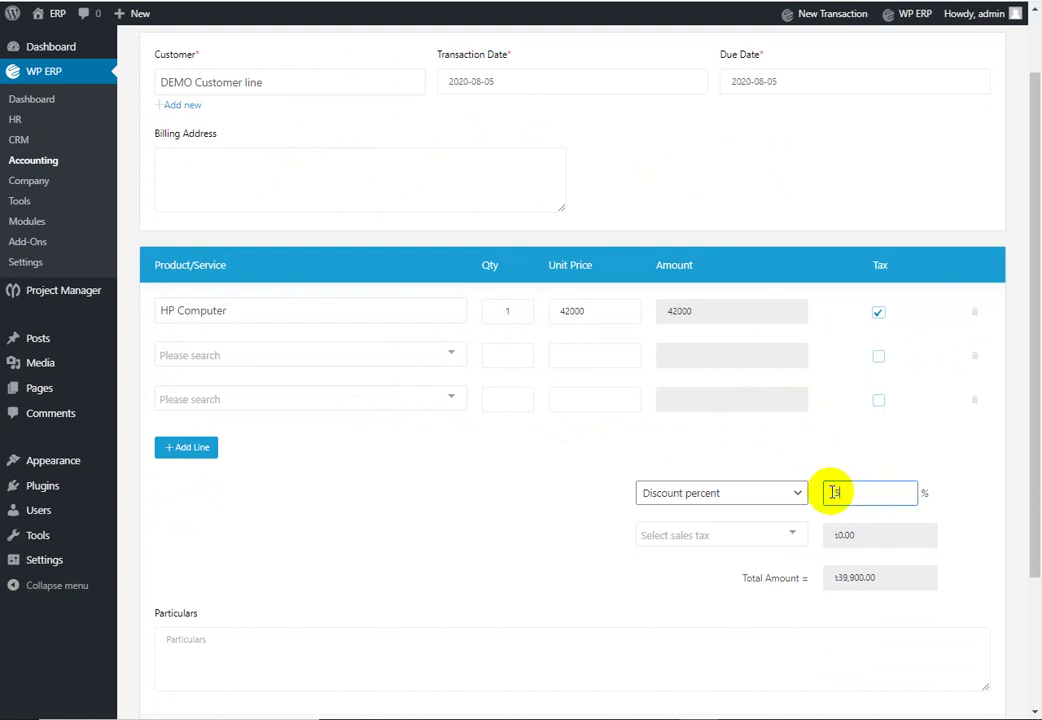
{"action": "left_click", "coordinate": [836, 505]}
{"action": "type", "text": "5"}
{"action": "left_click", "coordinate": [674, 577]}
{"action": "left_click", "coordinate": [780, 537]}
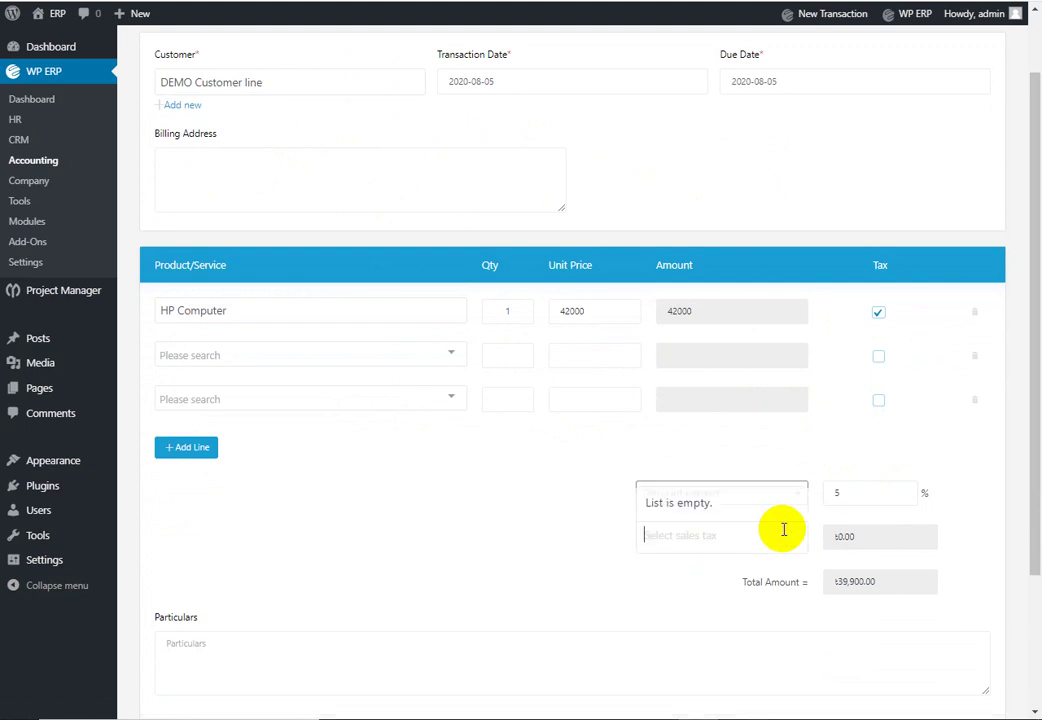
{"action": "left_click", "coordinate": [658, 588]}
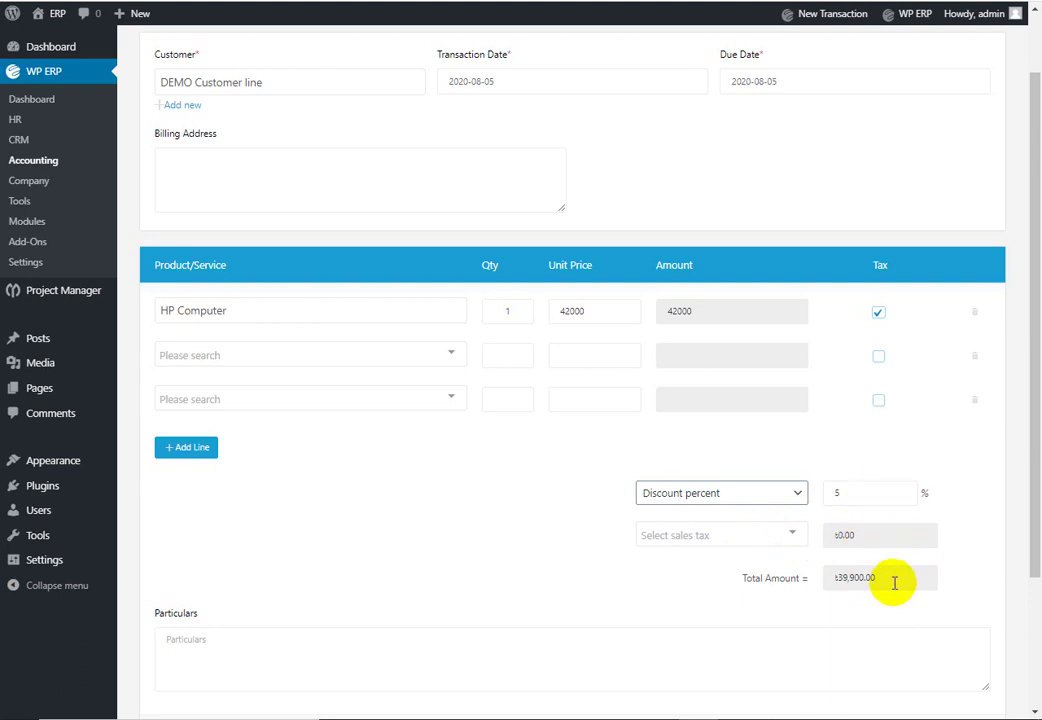
{"action": "scroll", "coordinate": [893, 583], "scroll_direction": "down", "scroll_amount": 2}
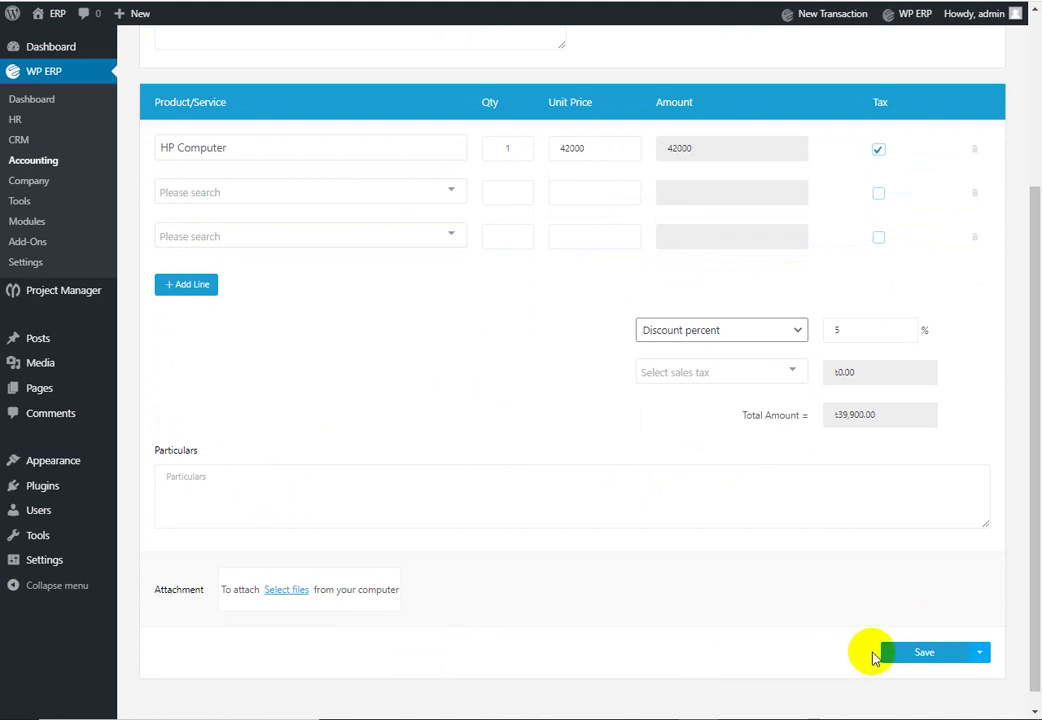
{"action": "left_click", "coordinate": [919, 655]}
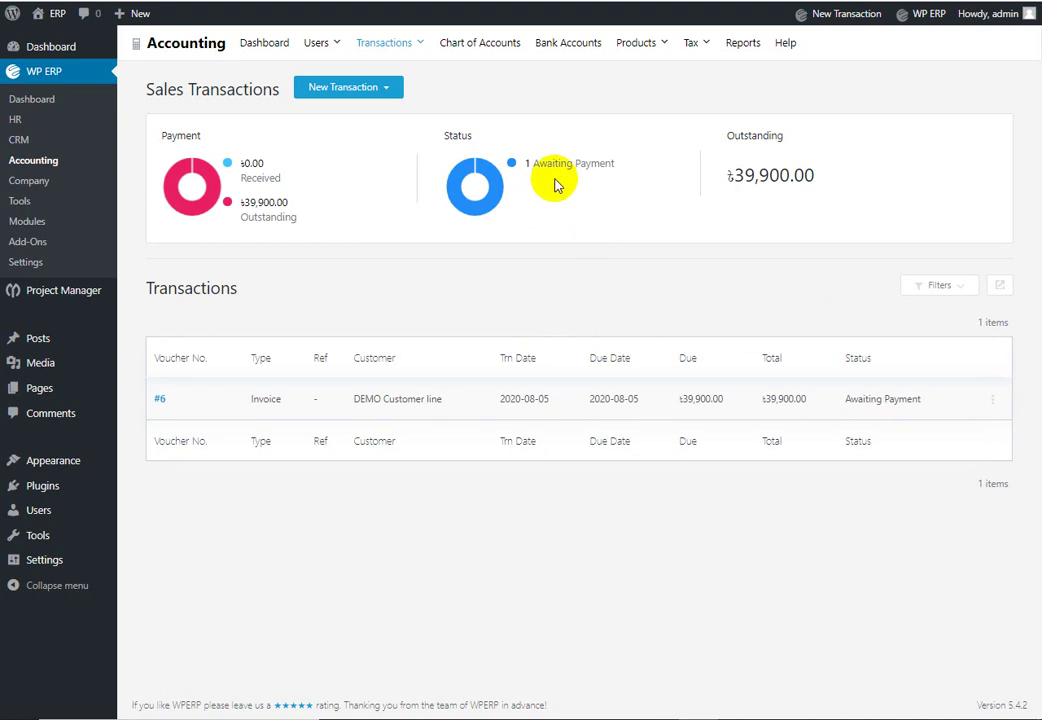
Step: Begin receiving payment for invoice #6, initially choosing Cash method and the Cash deposit account
{"action": "left_click", "coordinate": [993, 402]}
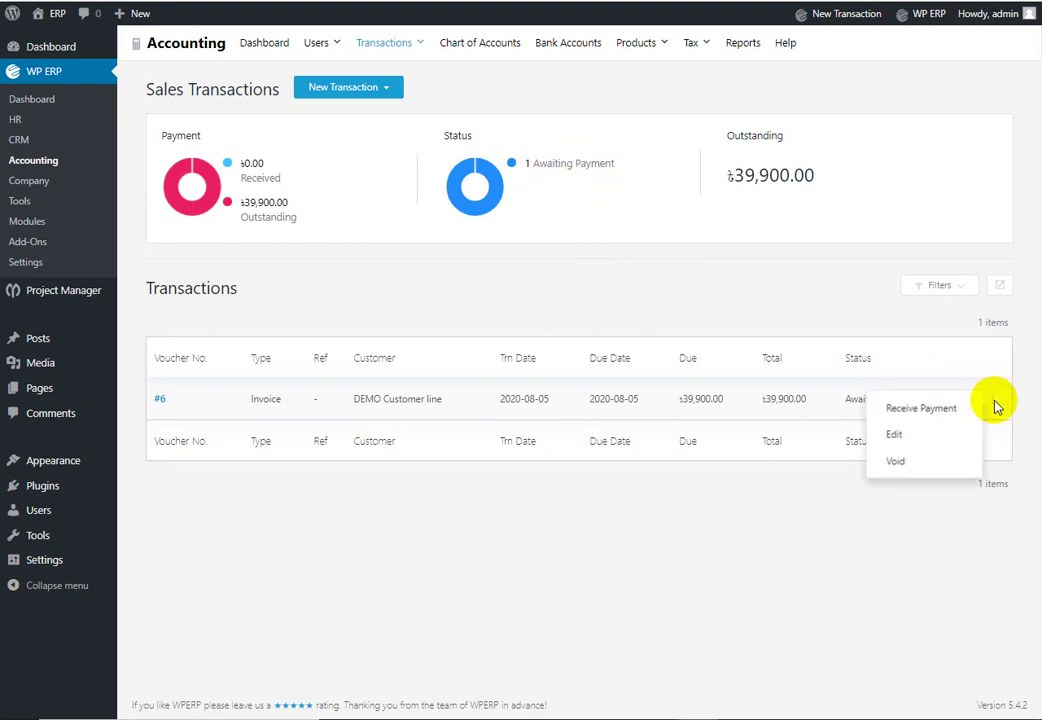
{"action": "left_click", "coordinate": [921, 409]}
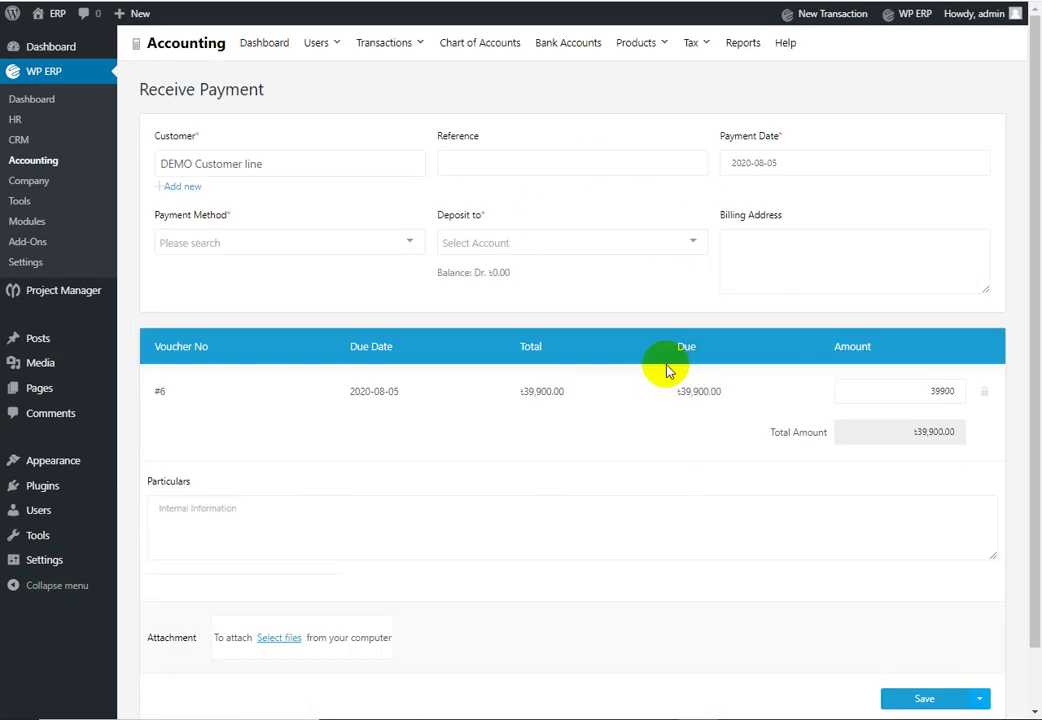
{"action": "left_click", "coordinate": [395, 245]}
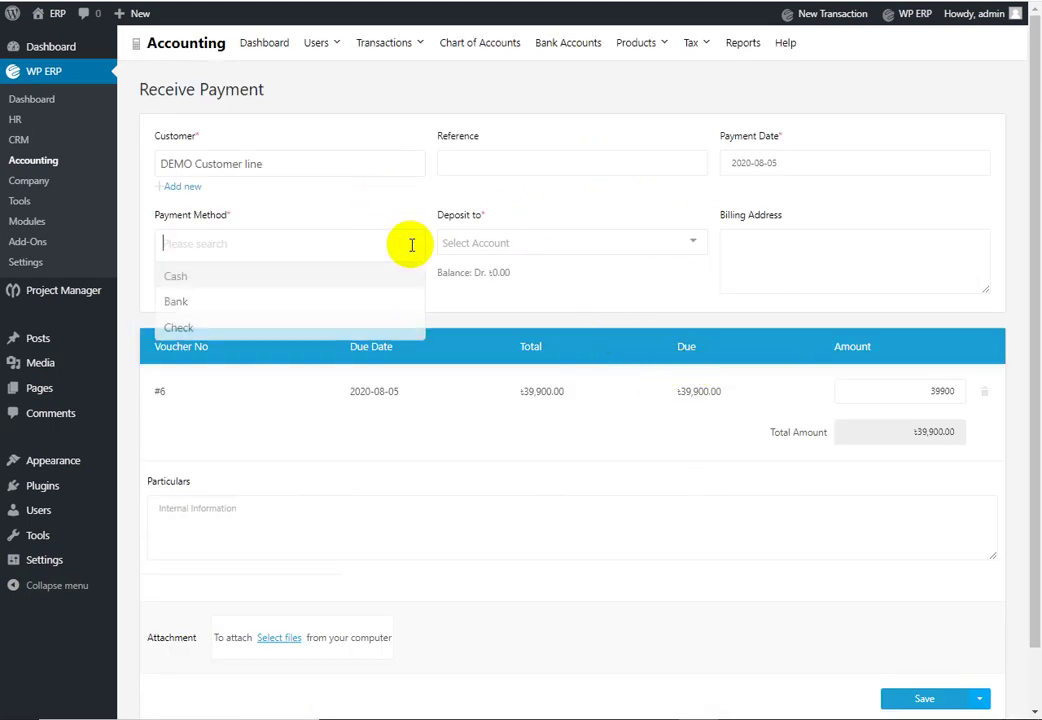
{"action": "left_click", "coordinate": [313, 284]}
{"action": "left_click", "coordinate": [600, 241]}
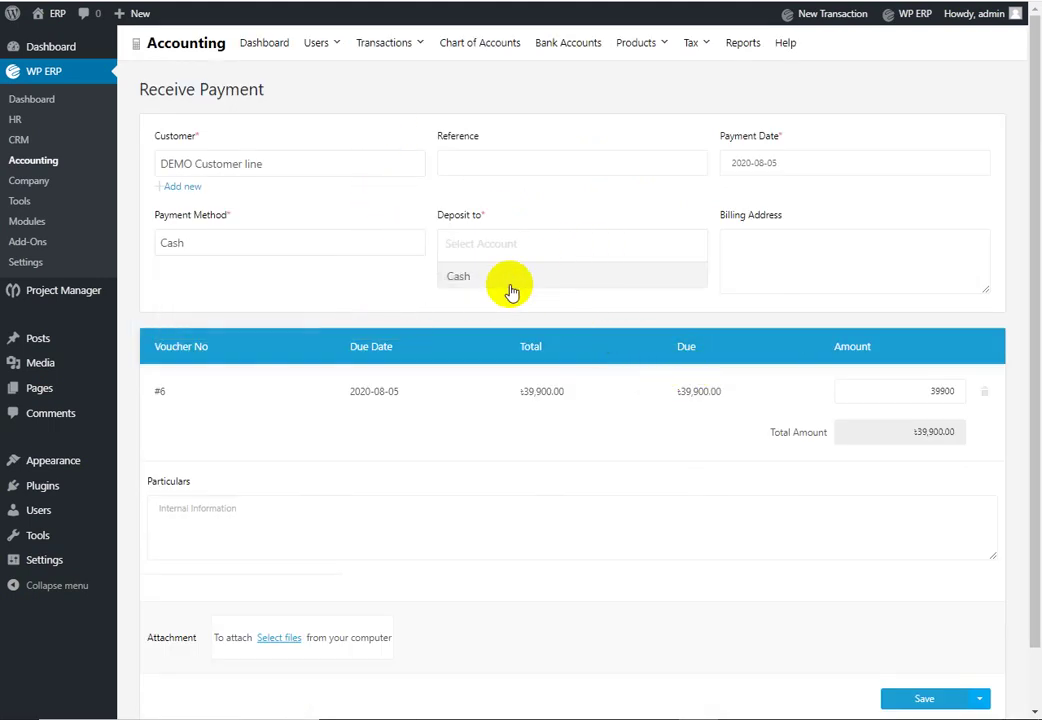
{"action": "left_click", "coordinate": [511, 280]}
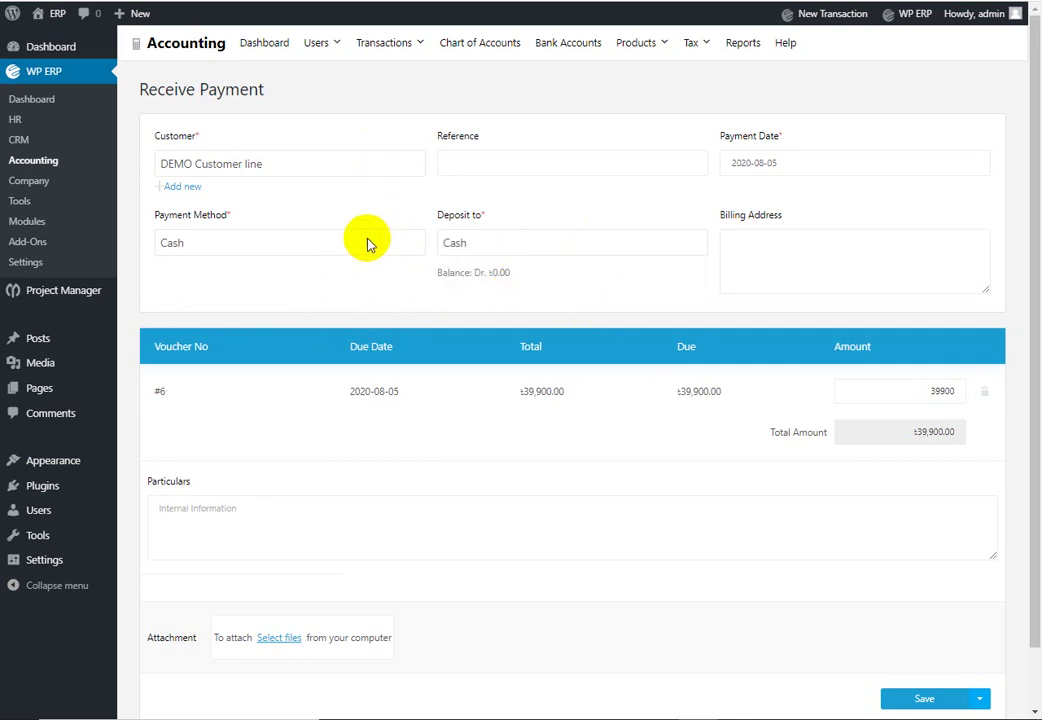
Step: Switch to Bank into Prime Bank limiter and save the 39,900 payment #7
{"action": "left_click", "coordinate": [360, 245]}
{"action": "left_click", "coordinate": [300, 303]}
{"action": "left_click", "coordinate": [614, 242]}
{"action": "left_click", "coordinate": [558, 287]}
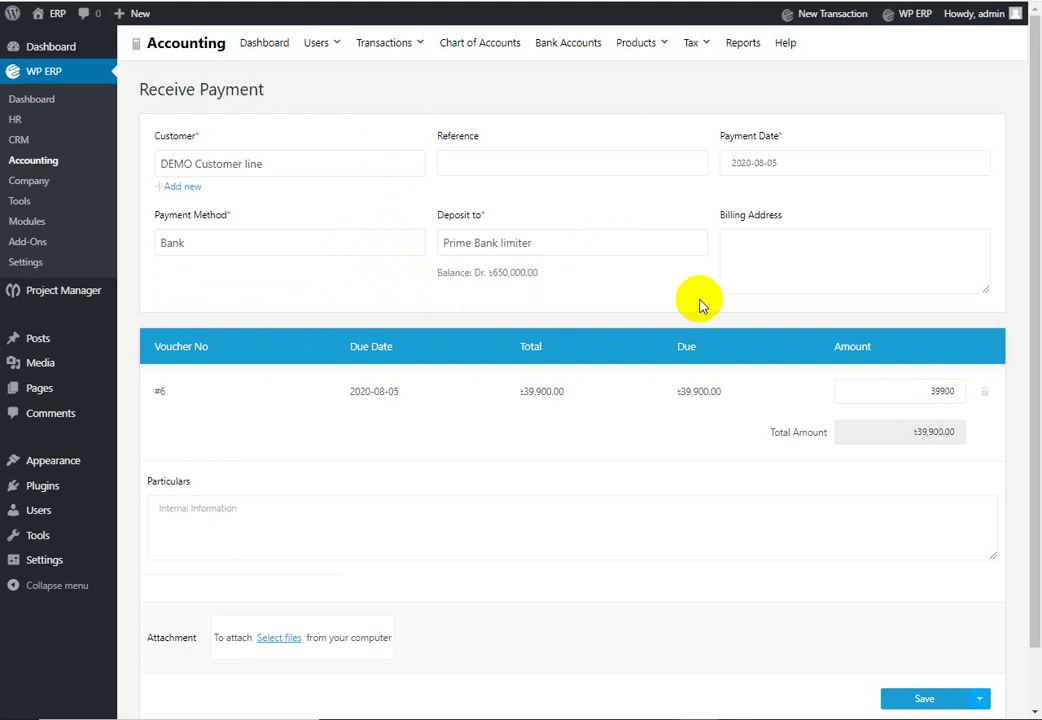
{"action": "scroll", "coordinate": [660, 285], "scroll_direction": "down", "scroll_amount": 1}
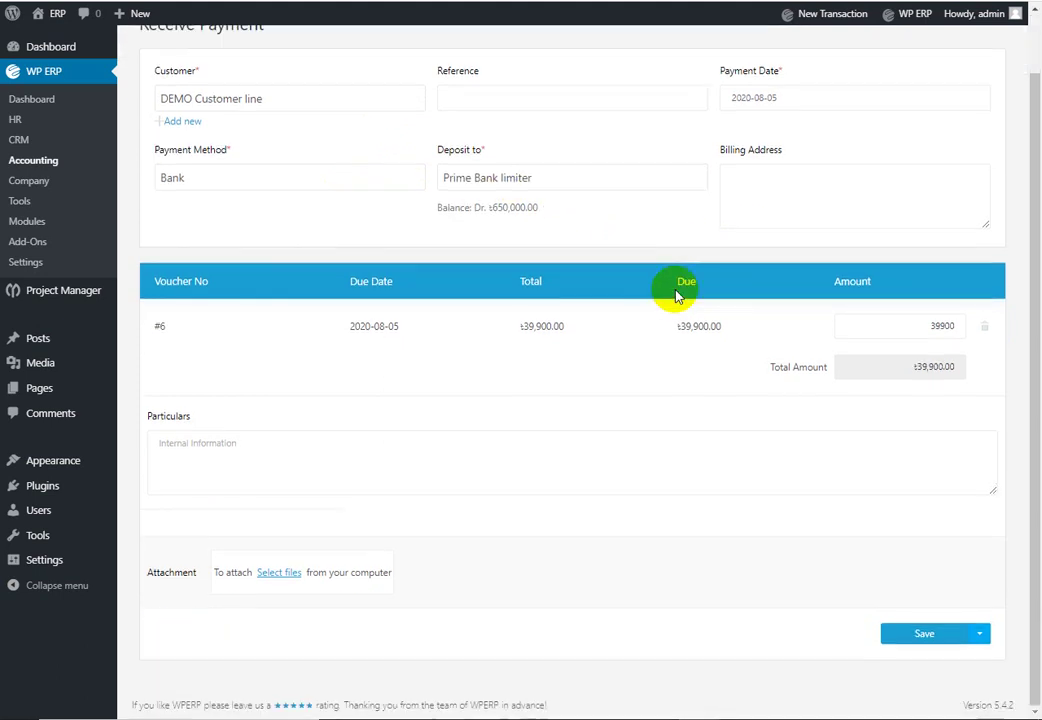
{"action": "left_click", "coordinate": [926, 633]}
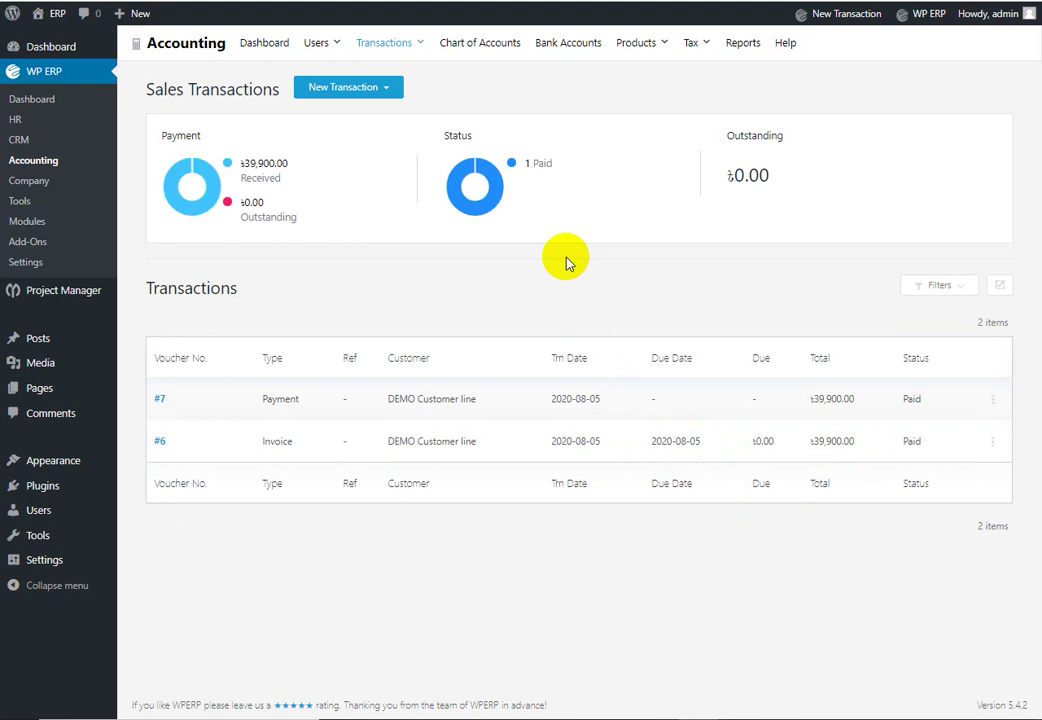
Step: Review invoice #6's detail page showing its ৳2,100 discount
{"action": "left_click", "coordinate": [992, 443]}
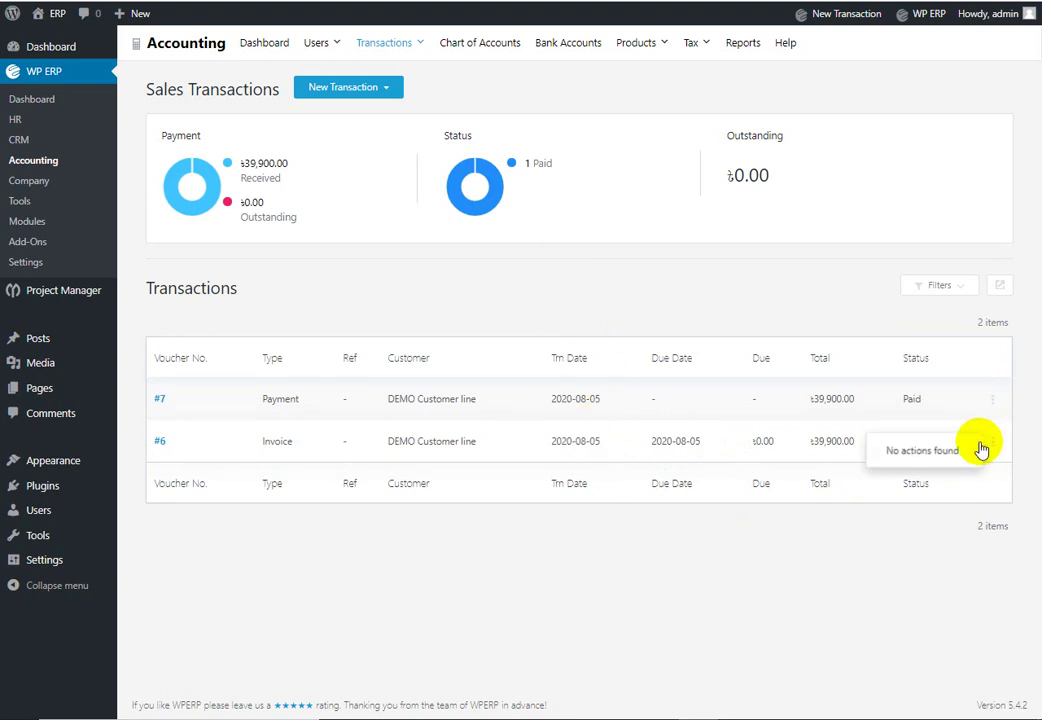
{"action": "left_click", "coordinate": [641, 530]}
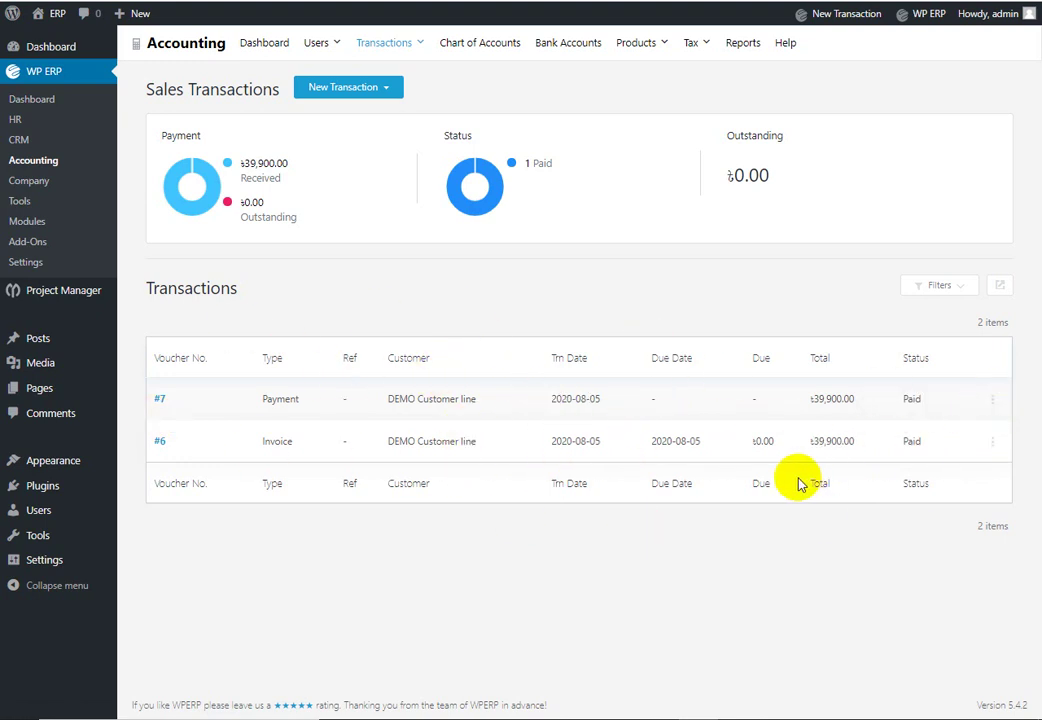
{"action": "left_click", "coordinate": [160, 443]}
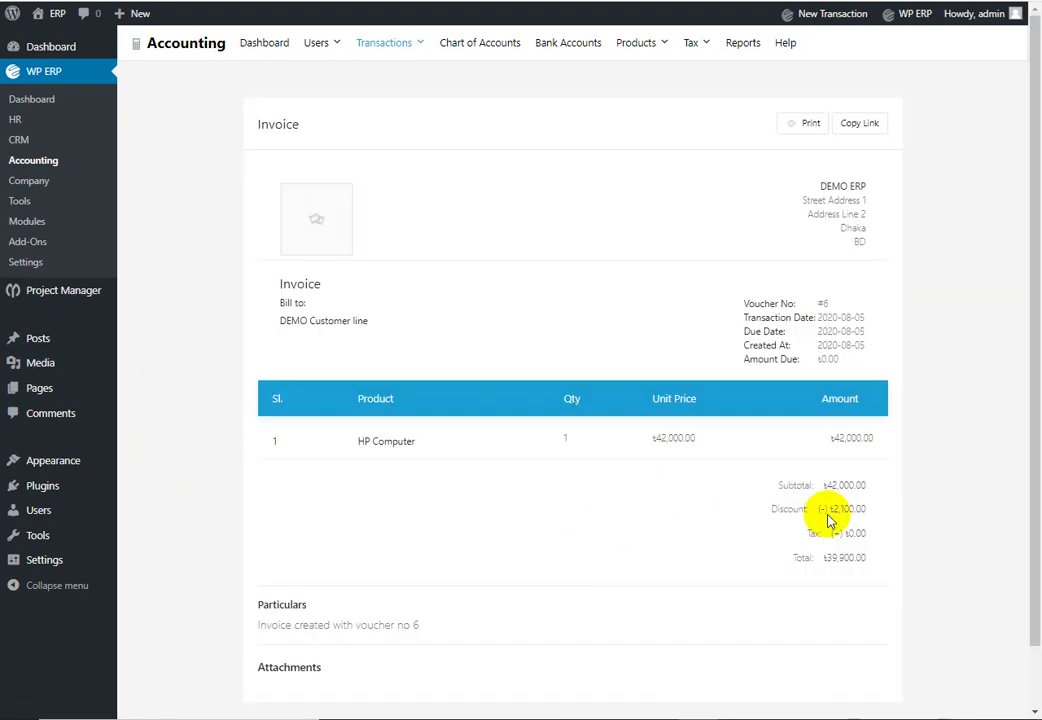
{"action": "scroll", "coordinate": [937, 523], "scroll_direction": "down", "scroll_amount": 1}
{"action": "scroll", "coordinate": [937, 523], "scroll_direction": "up", "scroll_amount": 1}
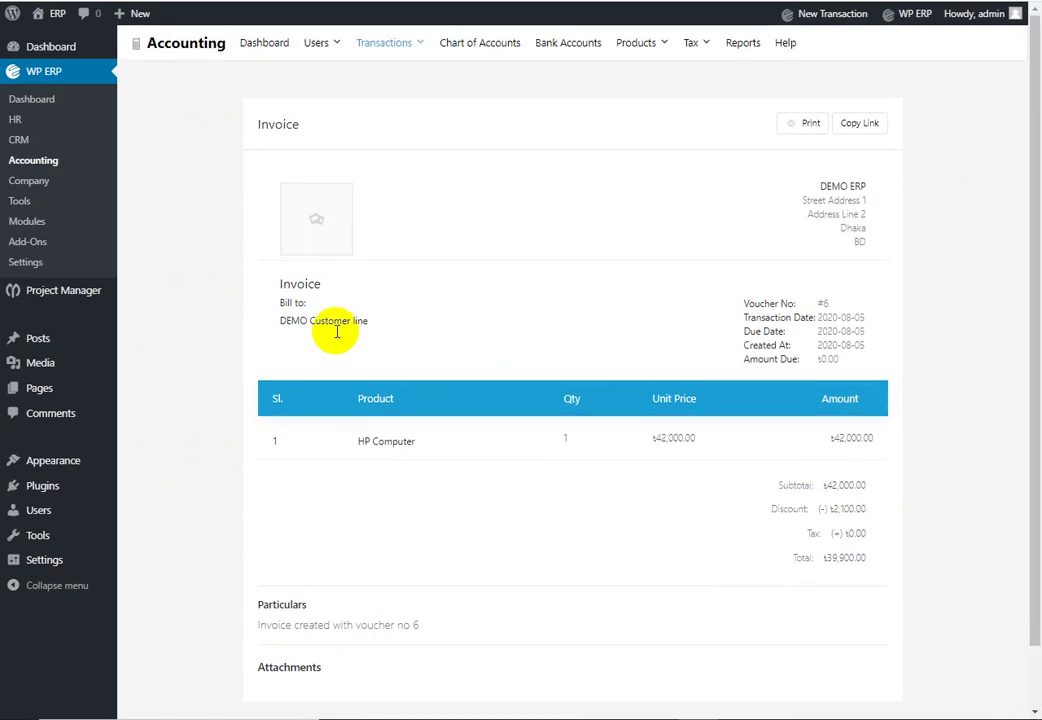
{"action": "scroll", "coordinate": [842, 470], "scroll_direction": "down", "scroll_amount": 1}
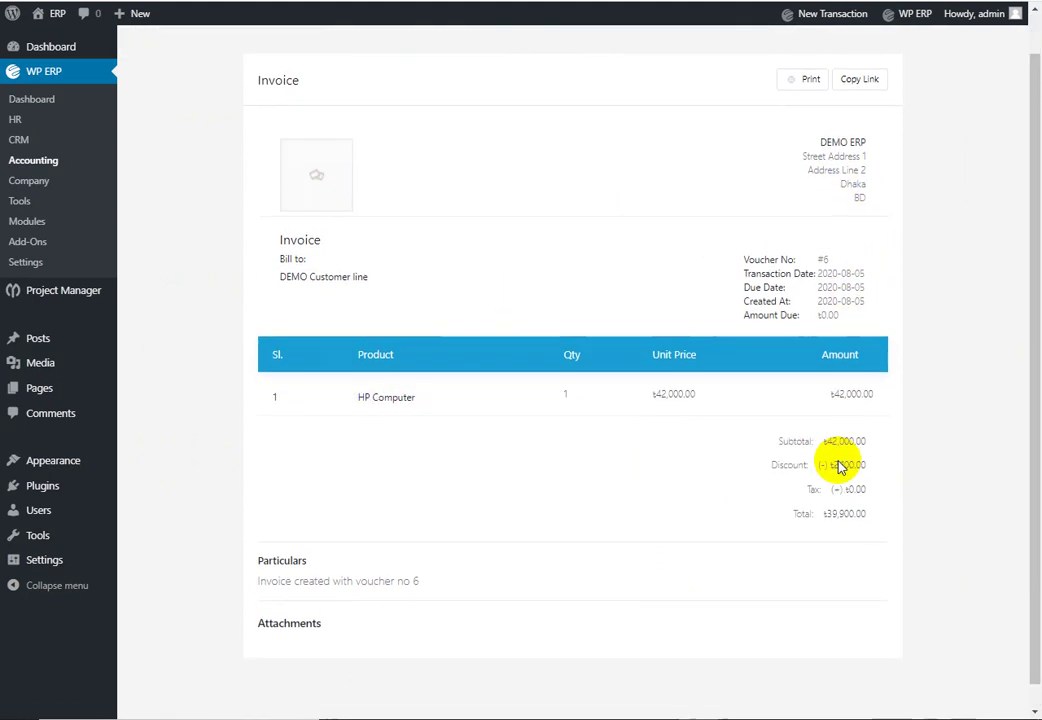
{"action": "scroll", "coordinate": [815, 523], "scroll_direction": "up", "scroll_amount": 1}
Step: Open payment voucher #7 from Sales Transactions, then return to the accounting dashboard
{"action": "mouse_move", "coordinate": [409, 49]}
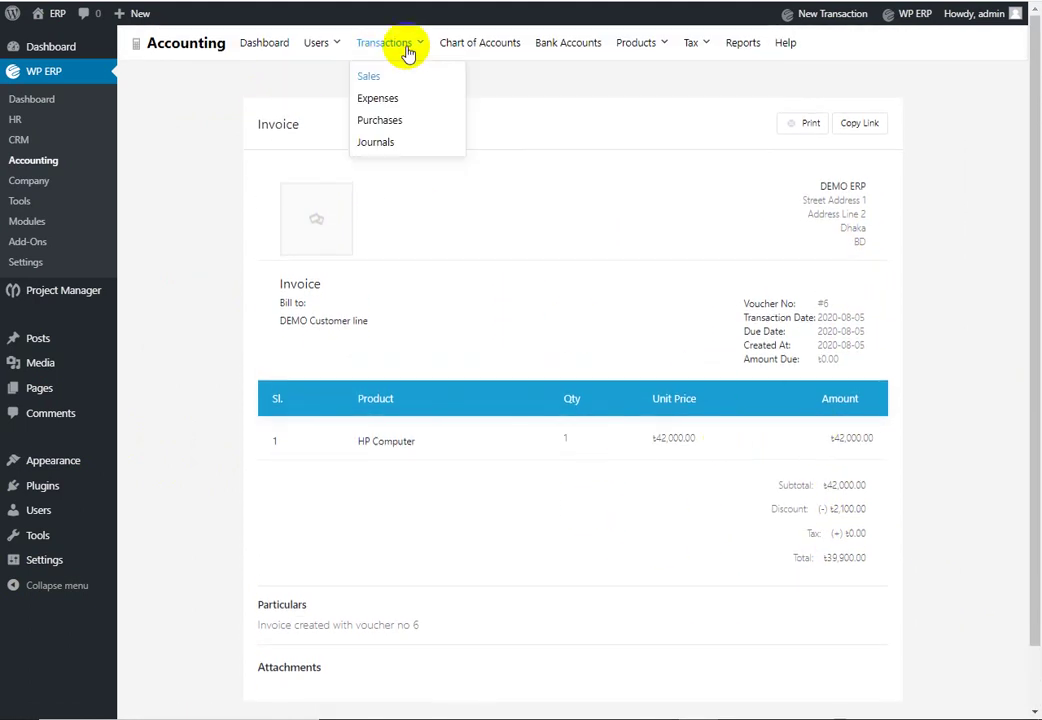
{"action": "left_click", "coordinate": [386, 80]}
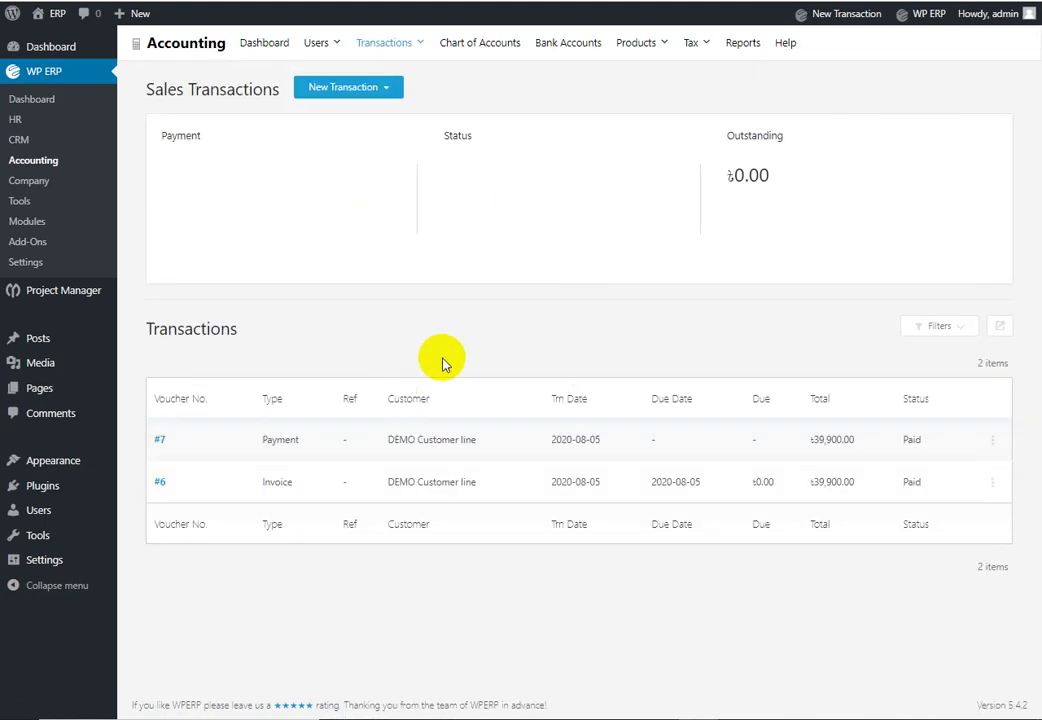
{"action": "left_click", "coordinate": [159, 398]}
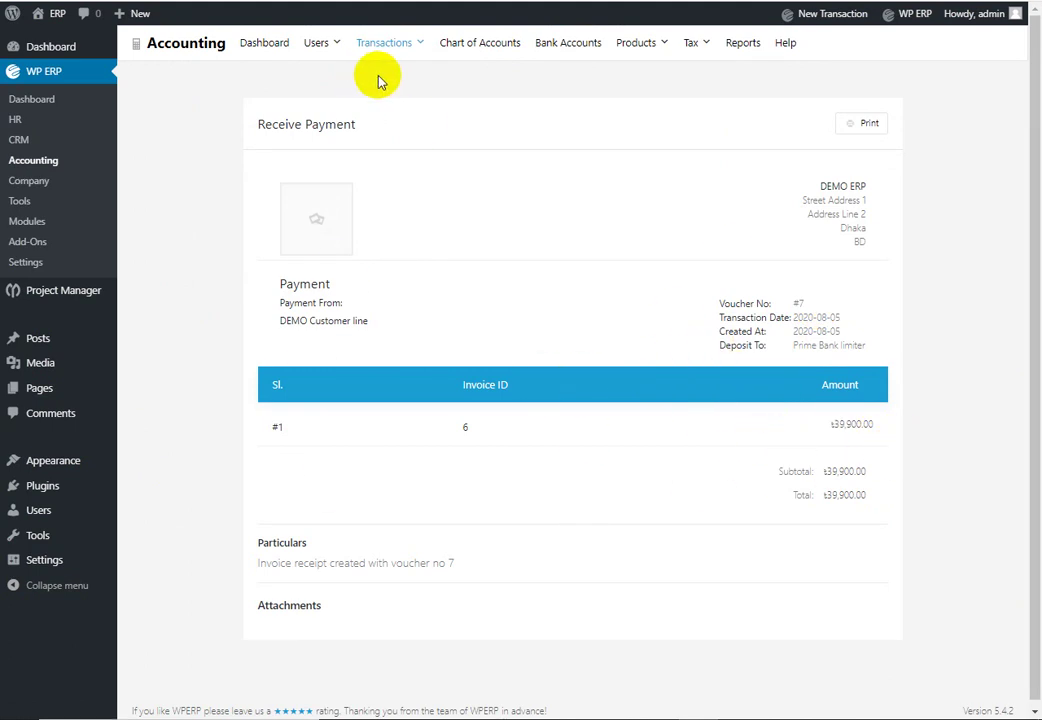
{"action": "left_click", "coordinate": [266, 43]}
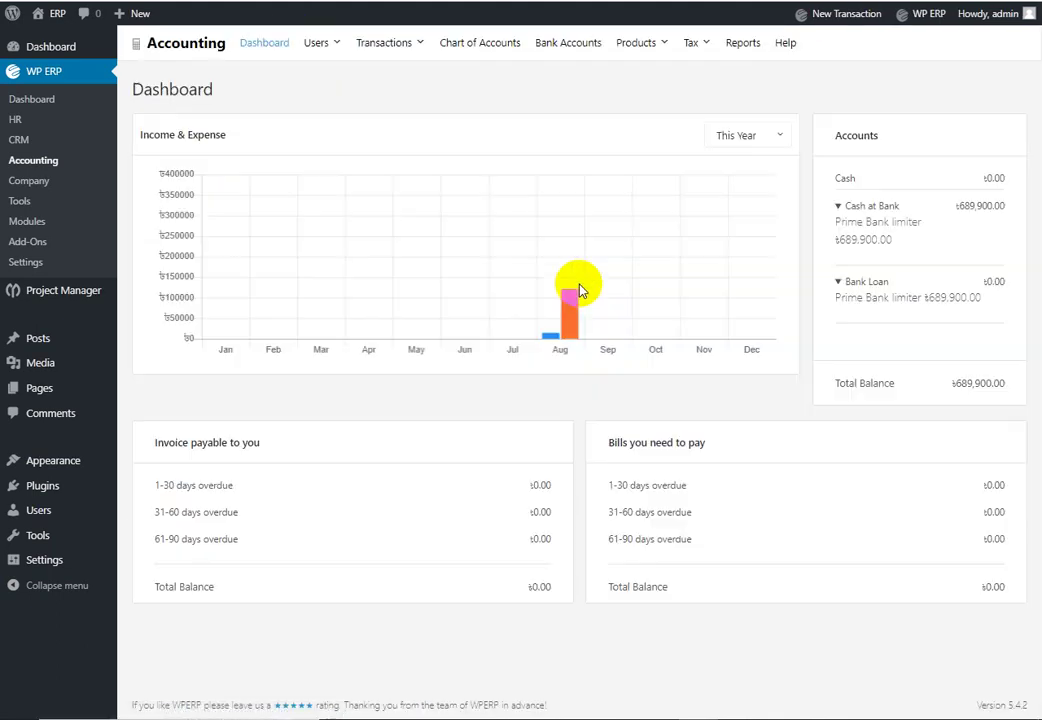
{"action": "mouse_move", "coordinate": [548, 340]}
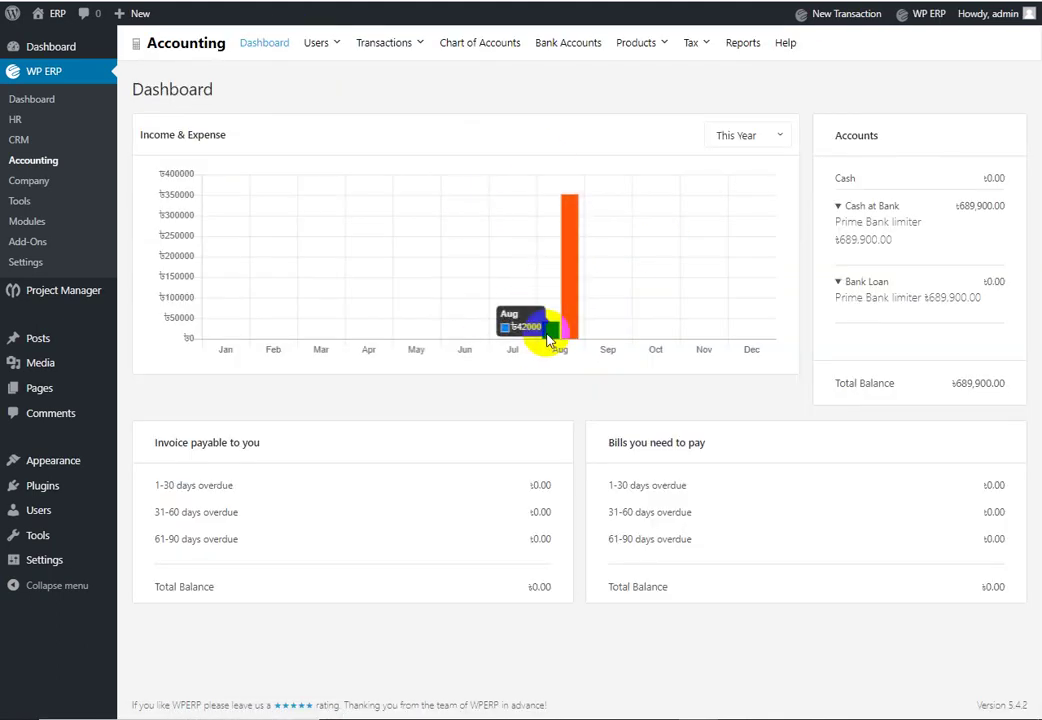
{"action": "mouse_move", "coordinate": [567, 262]}
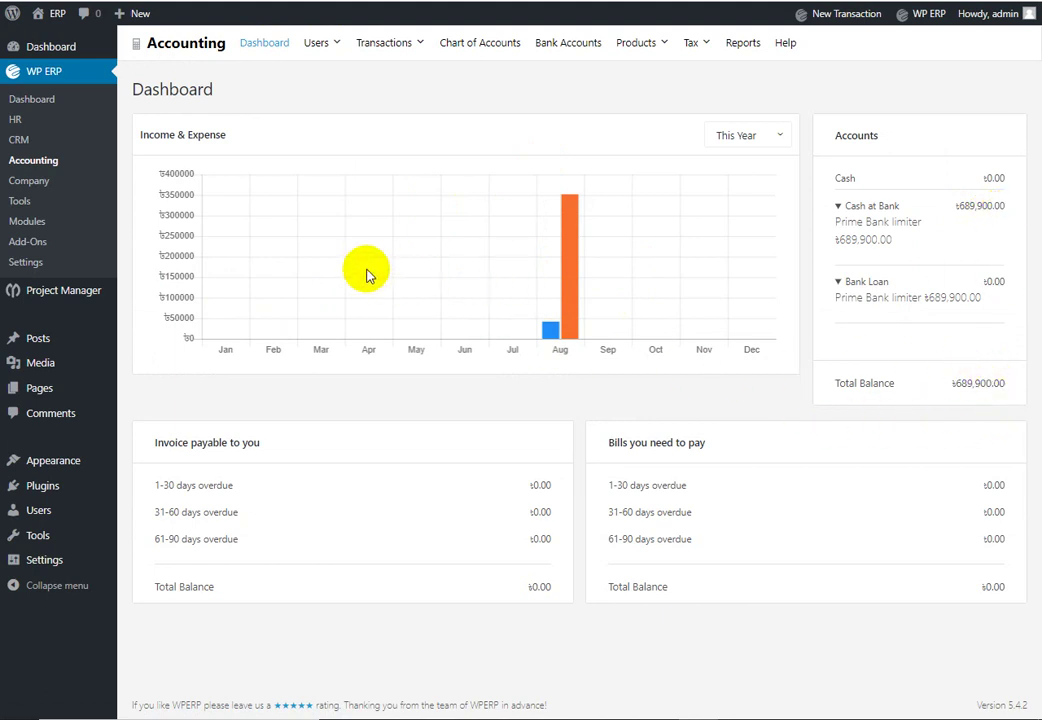
{"action": "left_click", "coordinate": [580, 297]}
{"action": "left_click", "coordinate": [553, 332]}
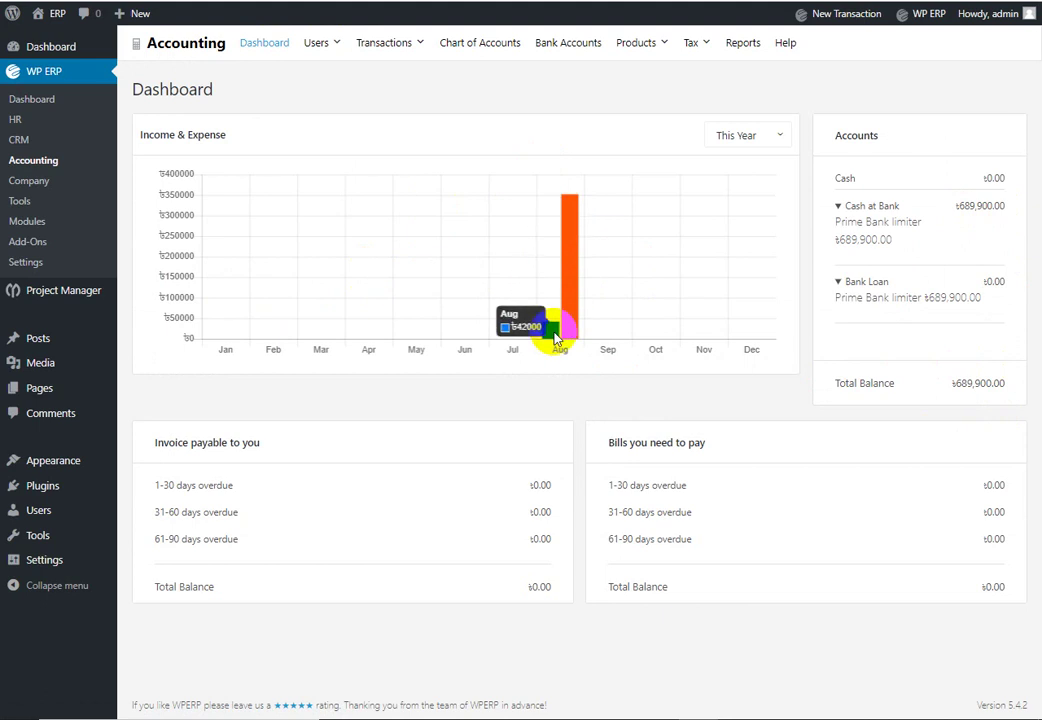
{"action": "mouse_move", "coordinate": [679, 47]}
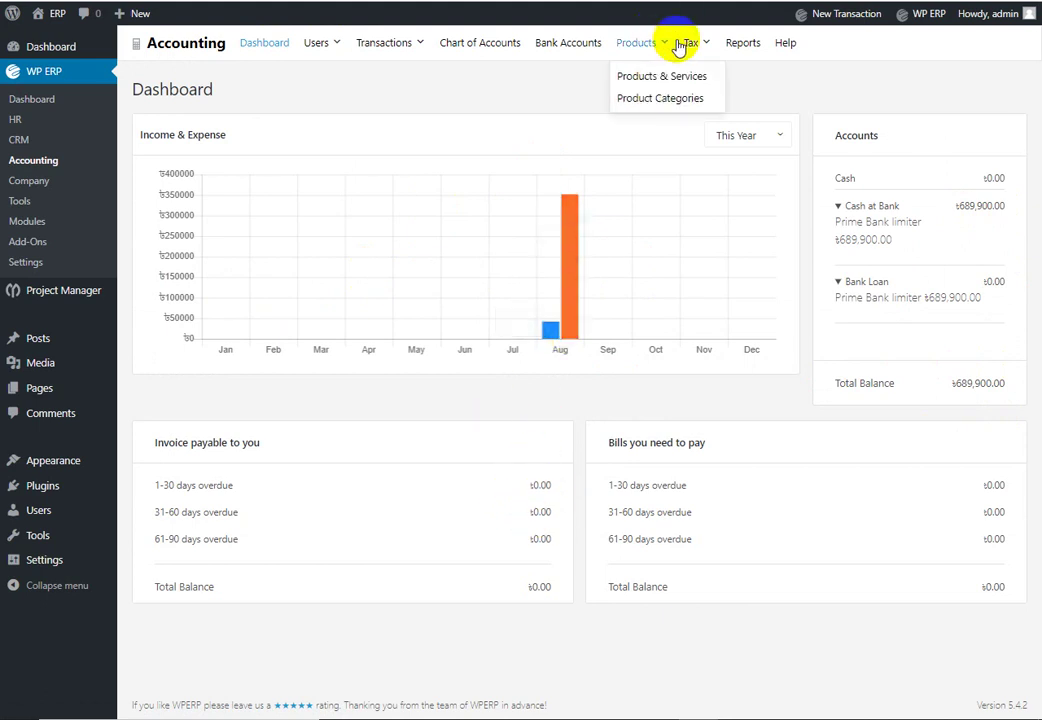
Step: Review the 2020 Trial Balance report, balanced at ৳1,042,000.00 on both sides
{"action": "left_click", "coordinate": [743, 48]}
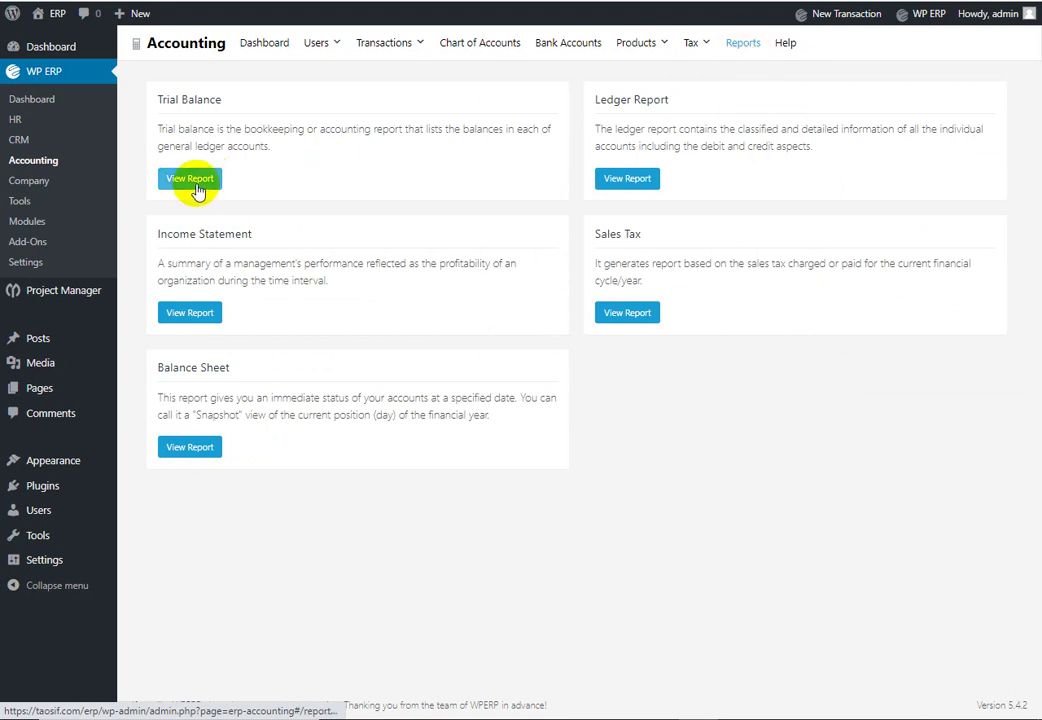
{"action": "left_click", "coordinate": [195, 181]}
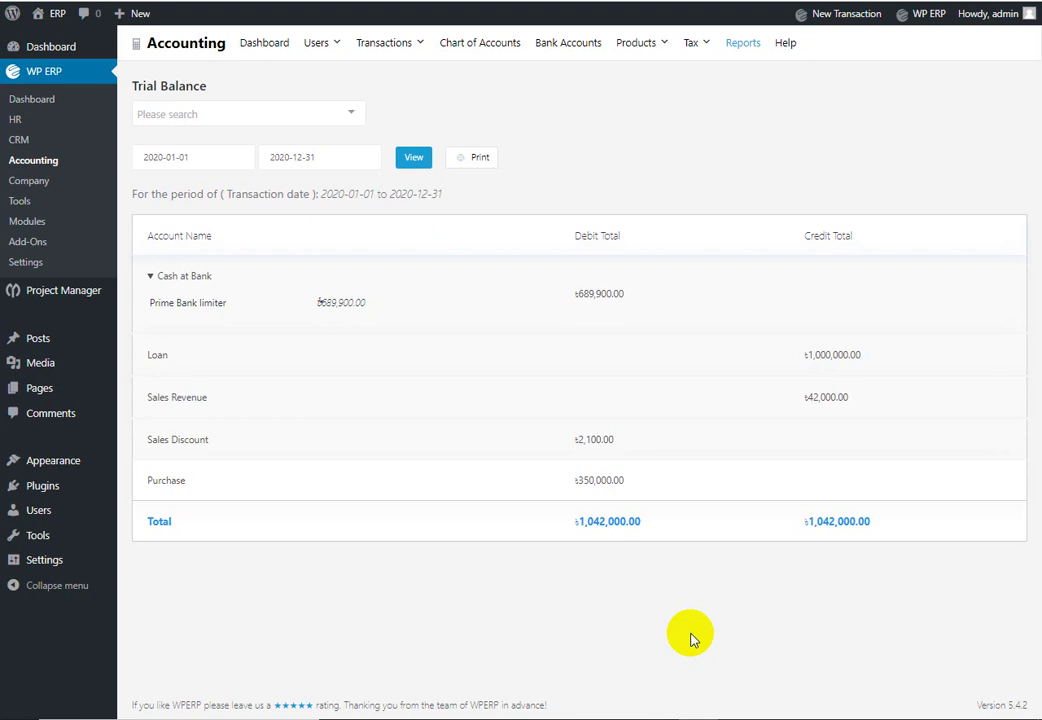
{"action": "left_click", "coordinate": [742, 45]}
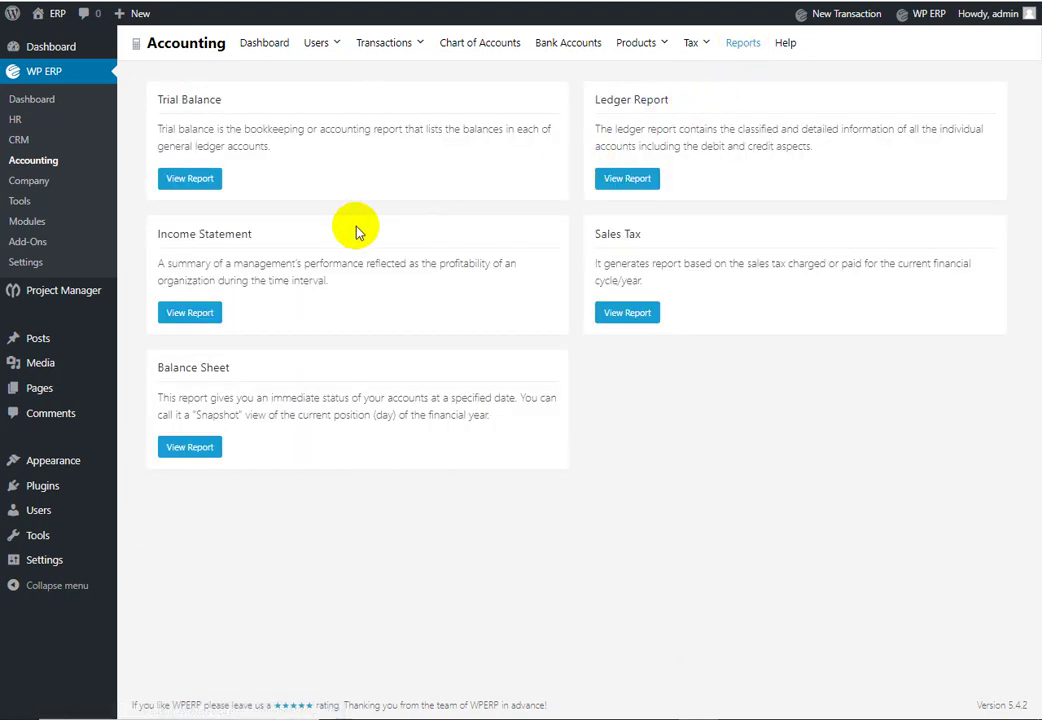
{"action": "left_click", "coordinate": [209, 320]}
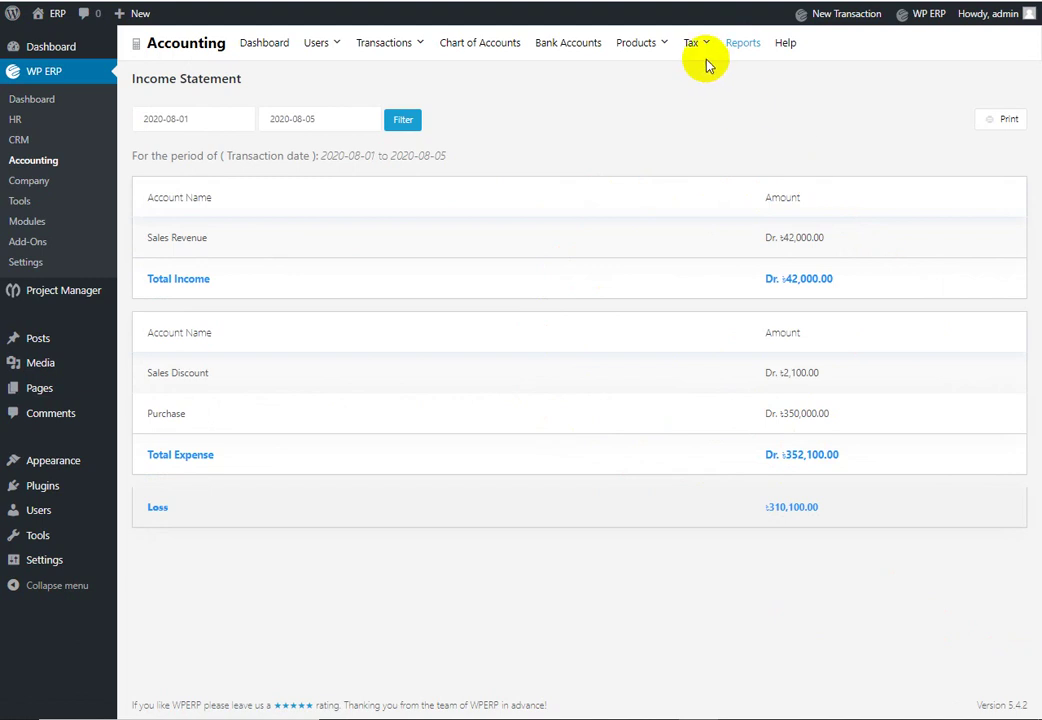
Step: After the ৳310,100-loss income statement, check the Balance Sheet where assets equal liabilities plus equity
{"action": "left_click", "coordinate": [748, 46]}
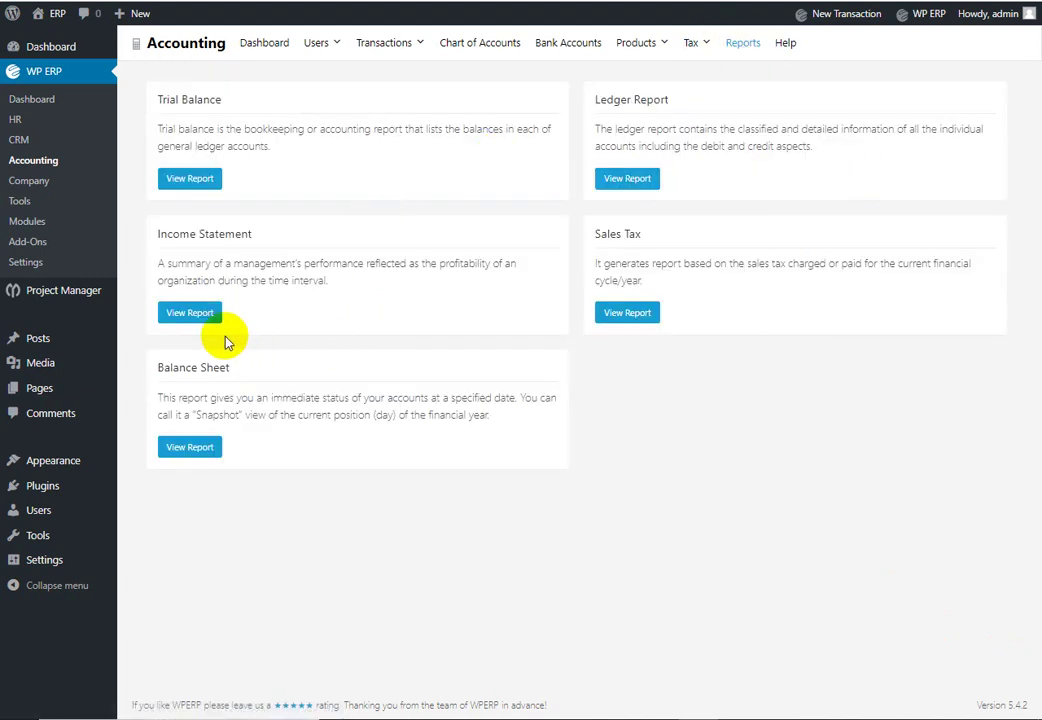
{"action": "left_click", "coordinate": [206, 451]}
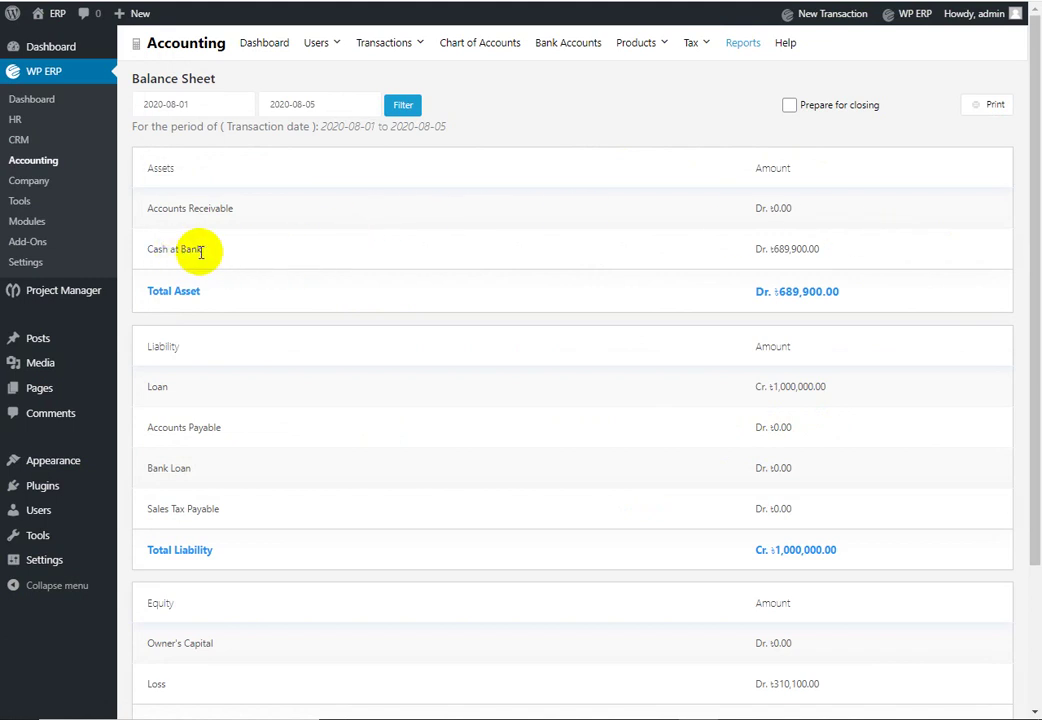
{"action": "scroll", "coordinate": [725, 343], "scroll_direction": "down", "scroll_amount": 3}
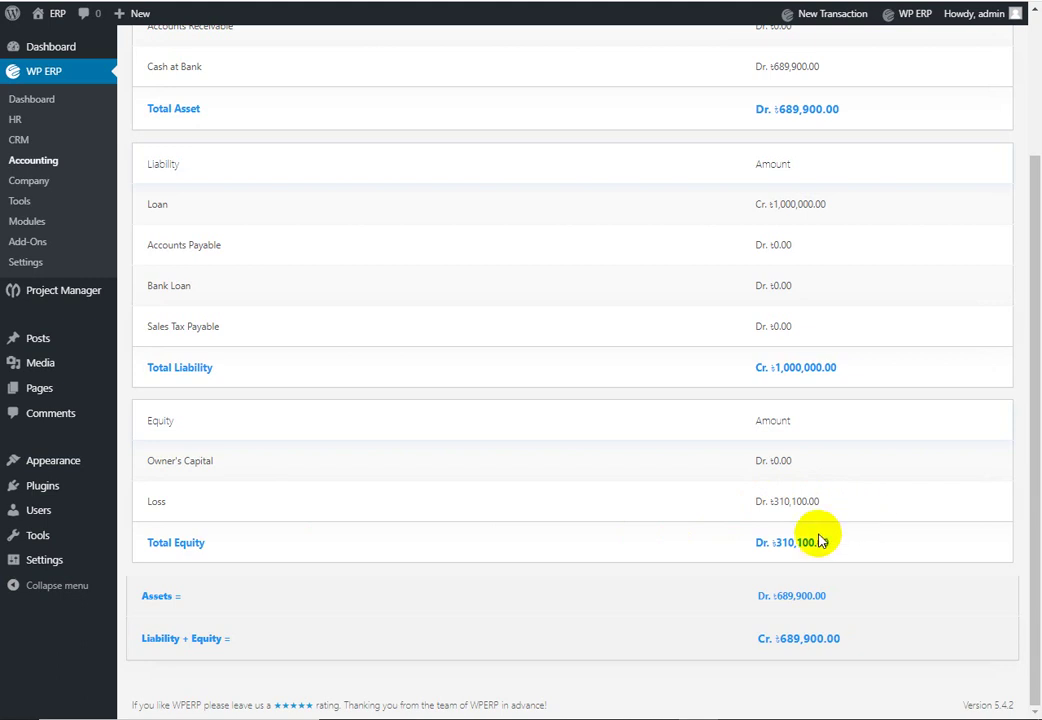
{"action": "scroll", "coordinate": [702, 402], "scroll_direction": "up", "scroll_amount": 3}
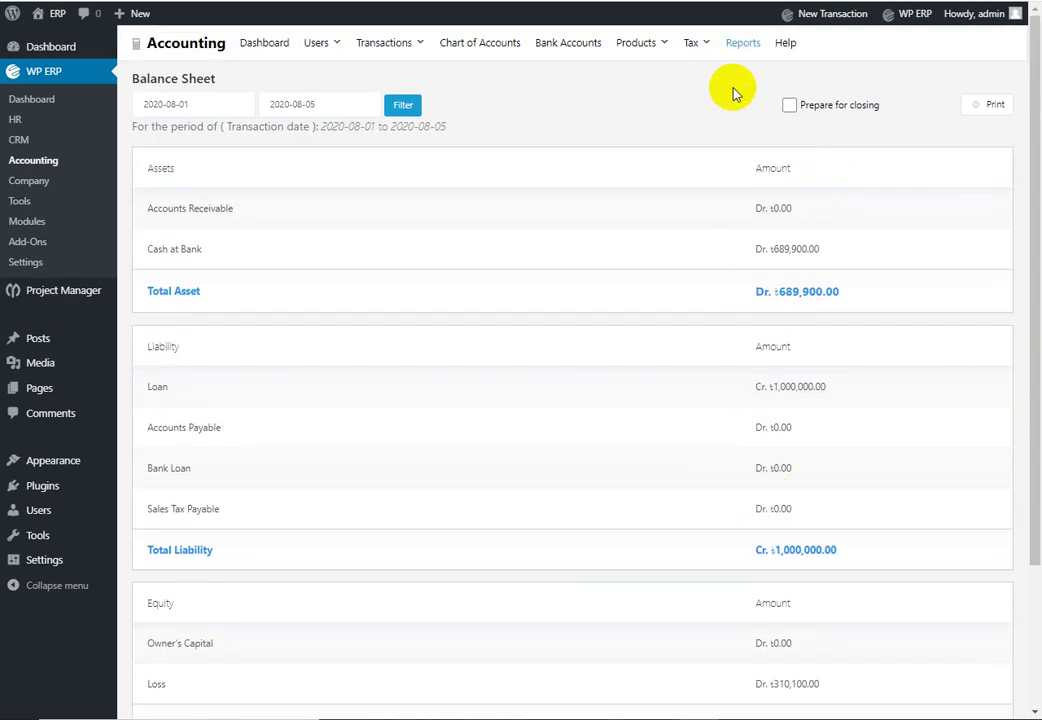
{"action": "left_click", "coordinate": [740, 50]}
Step: Review the Cash ledger report, then open the Sales Tax report for 2020-08-01 to 2020-08-05, which is empty
{"action": "left_click", "coordinate": [642, 183]}
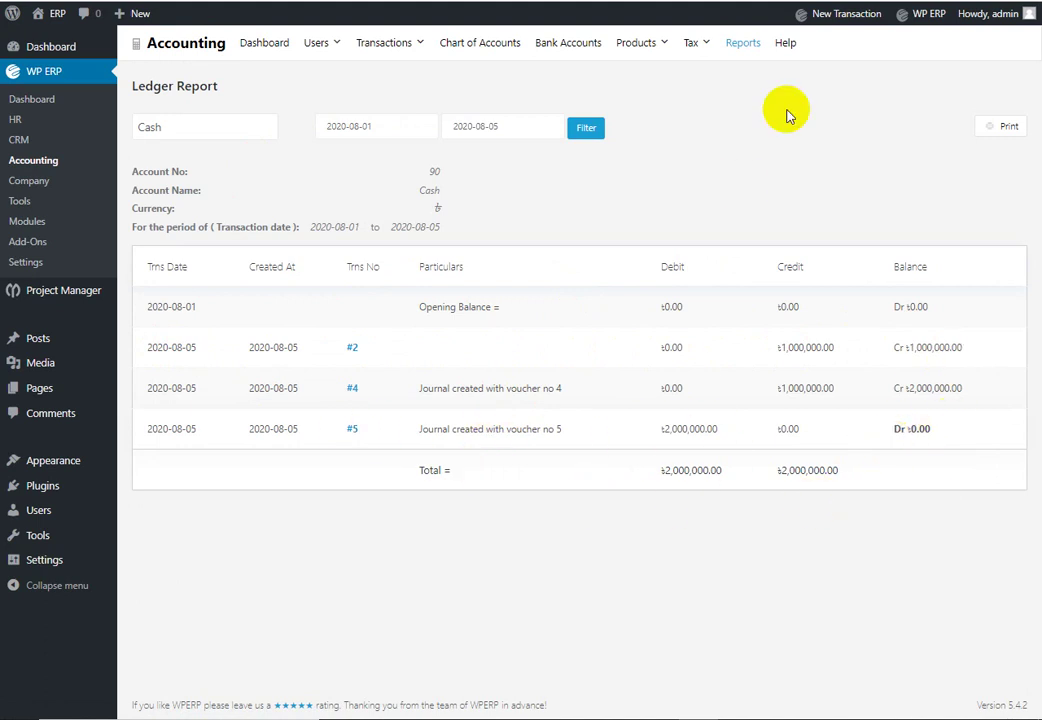
{"action": "left_click", "coordinate": [745, 45]}
{"action": "left_click", "coordinate": [624, 315]}
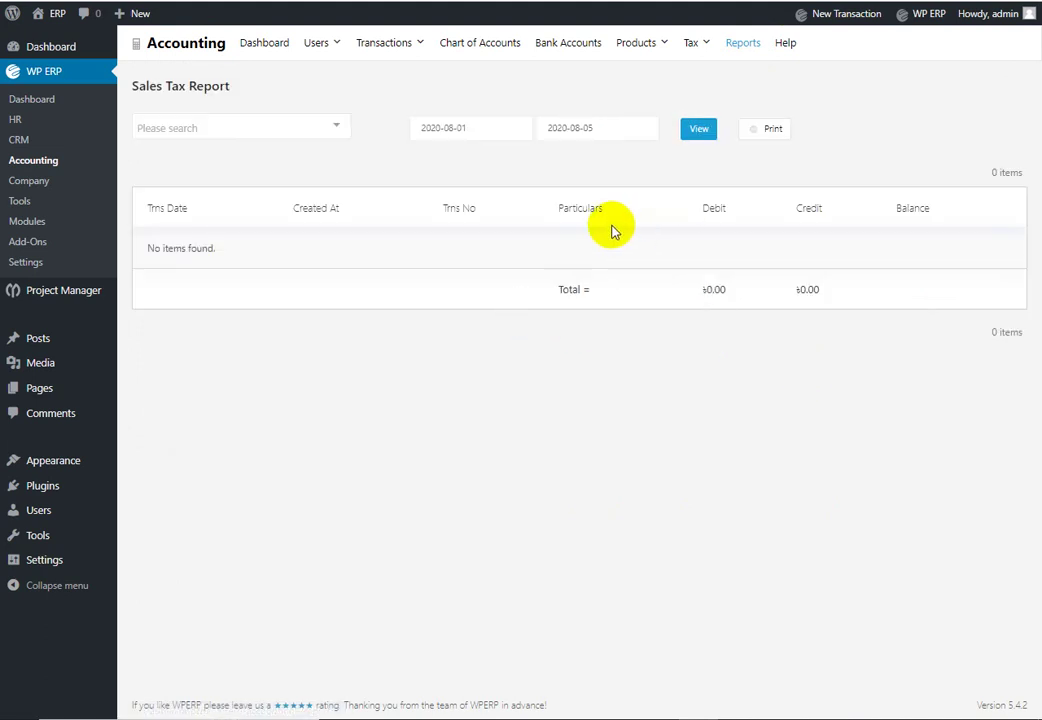